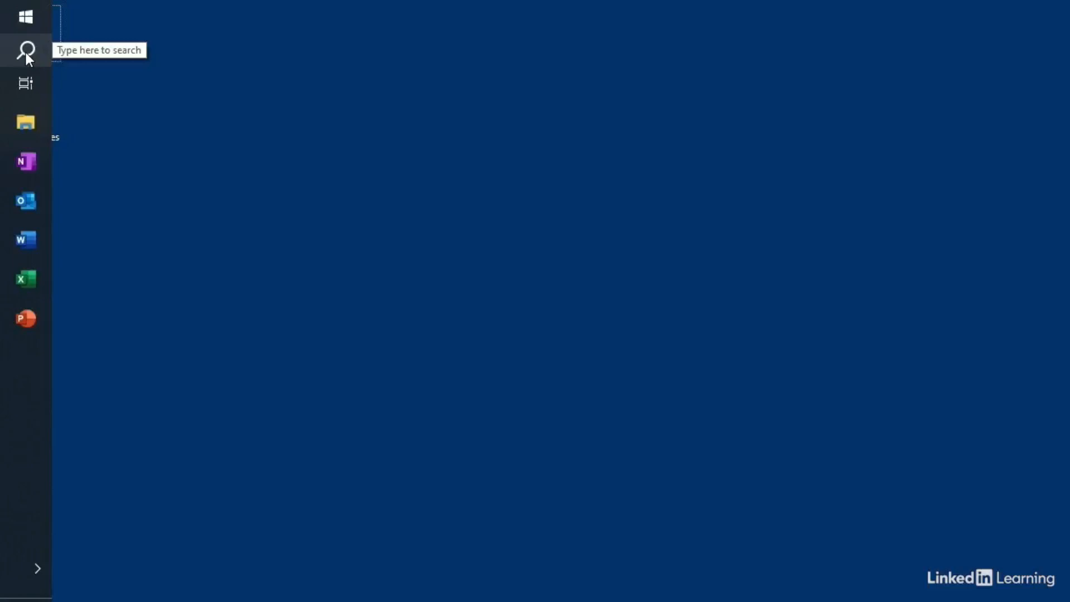
Step: Launch Excel from the taskbar and go to its New workbook page
left_click(23, 280)
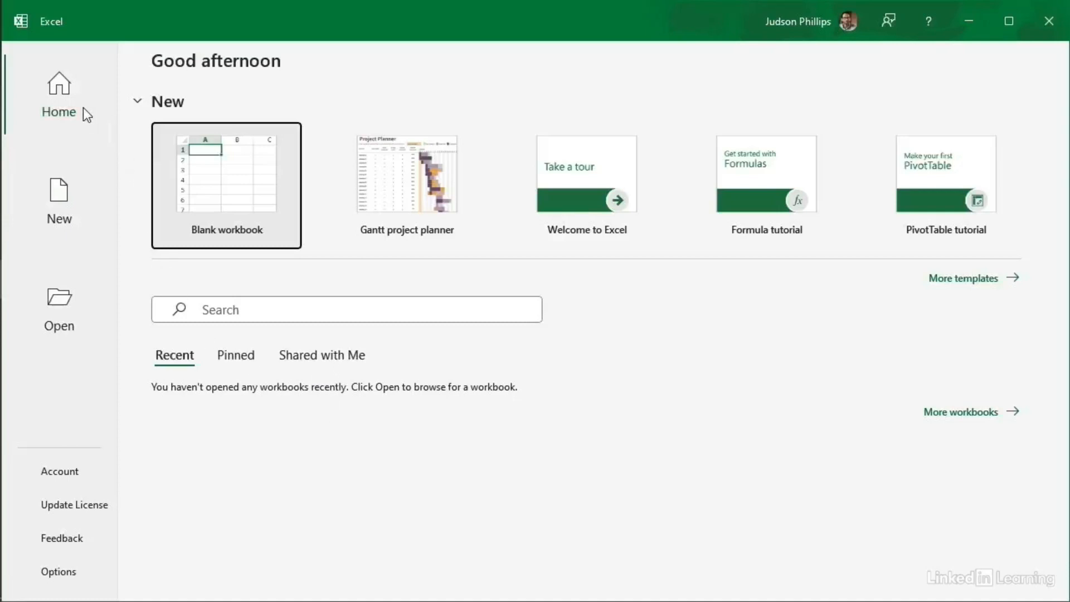
left_click(65, 200)
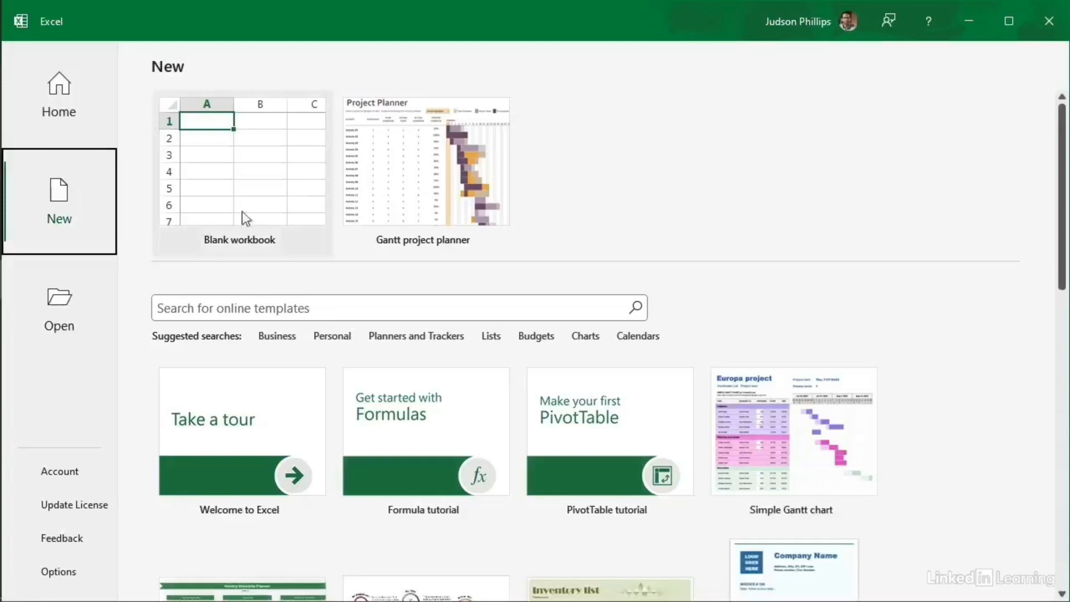
Step: Search the online templates for 'business budget', then switch to the Open page
scroll(578, 345, "down", 1)
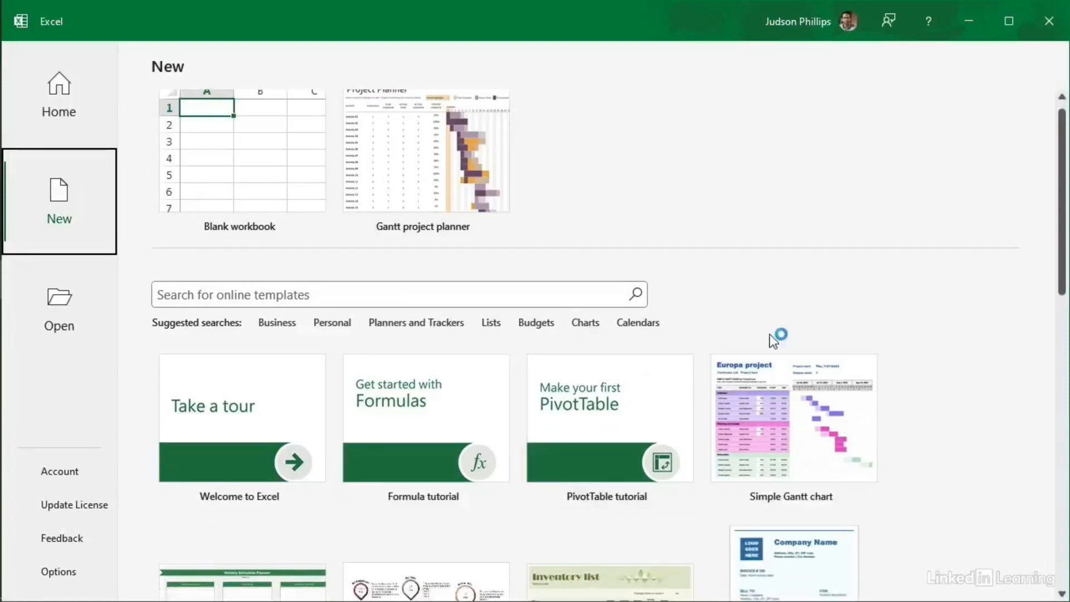
scroll(724, 337, "down", 2)
scroll(765, 333, "down", 1)
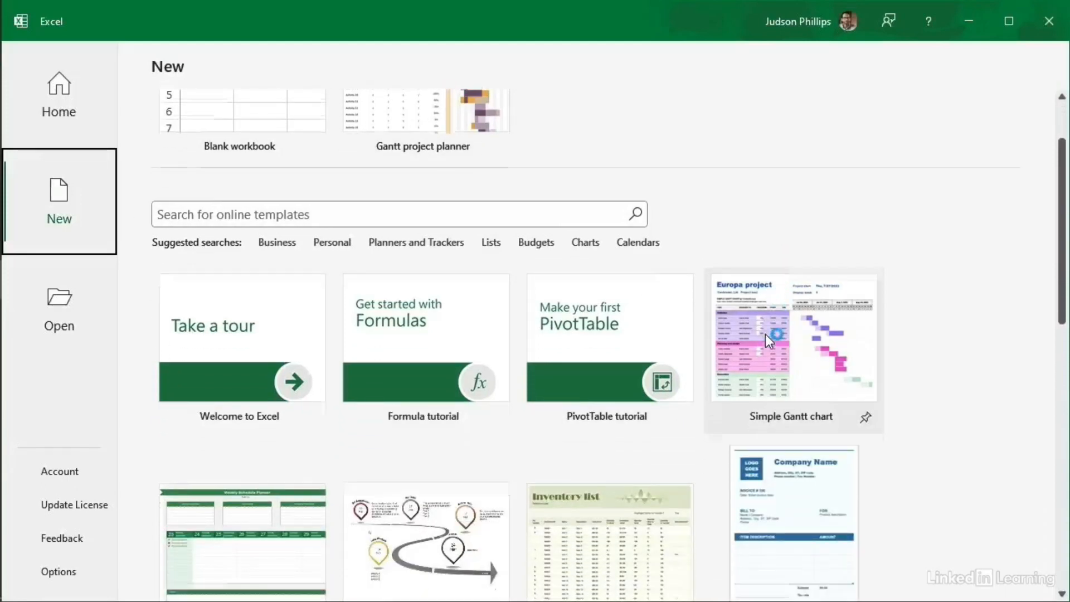
scroll(765, 334, "up", 4)
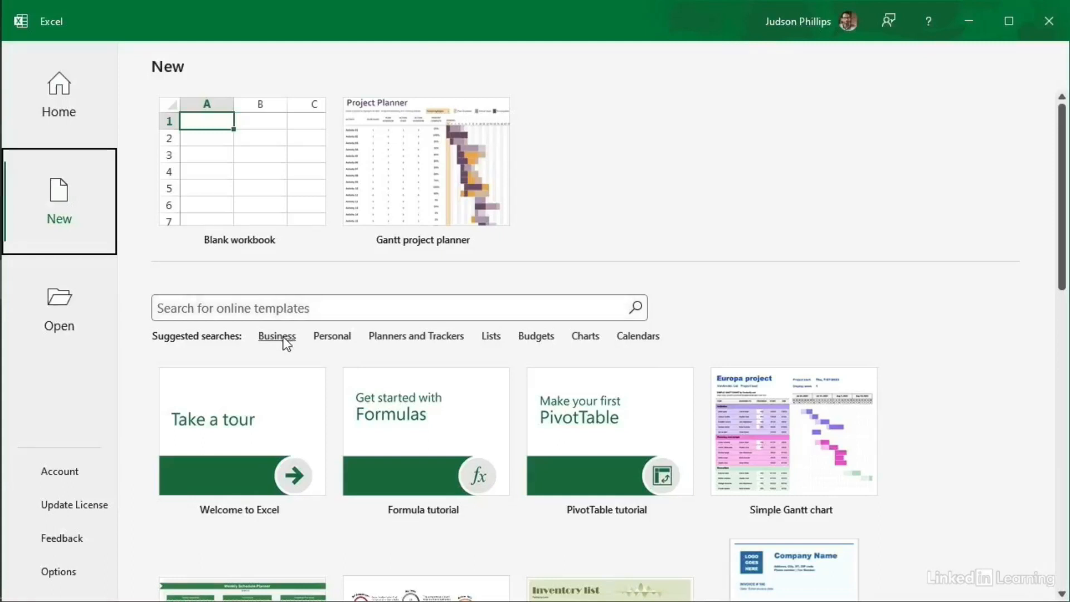
left_click(258, 307)
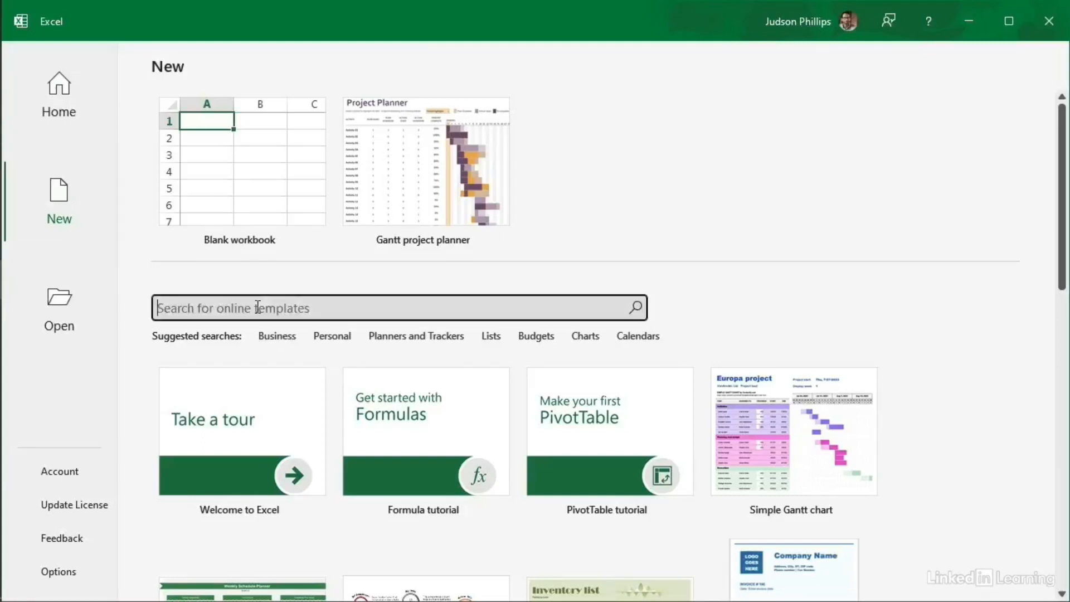
type("business")
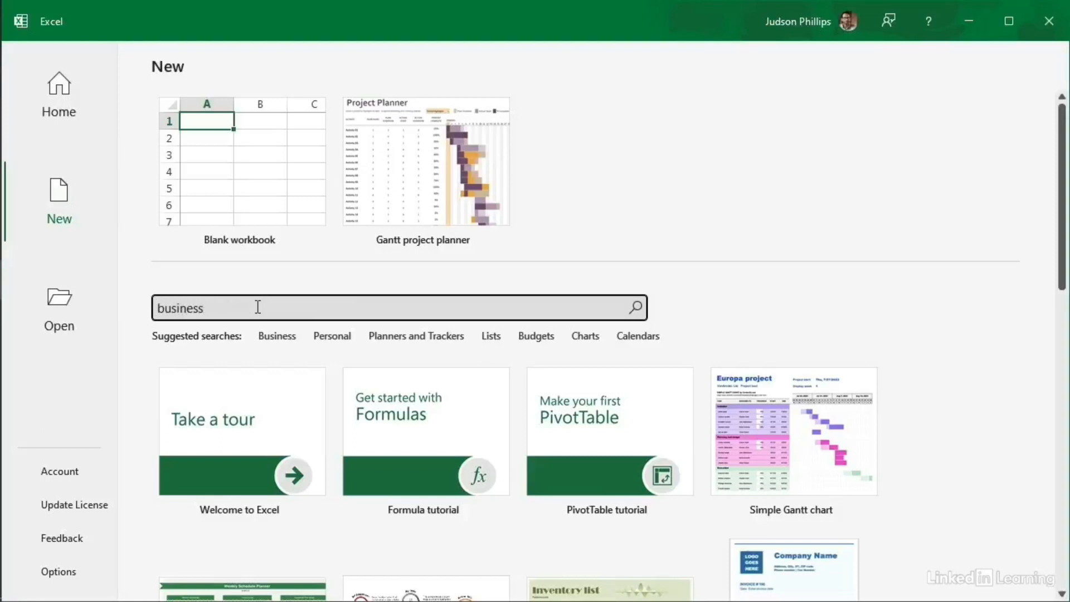
type(" budget")
key("Return")
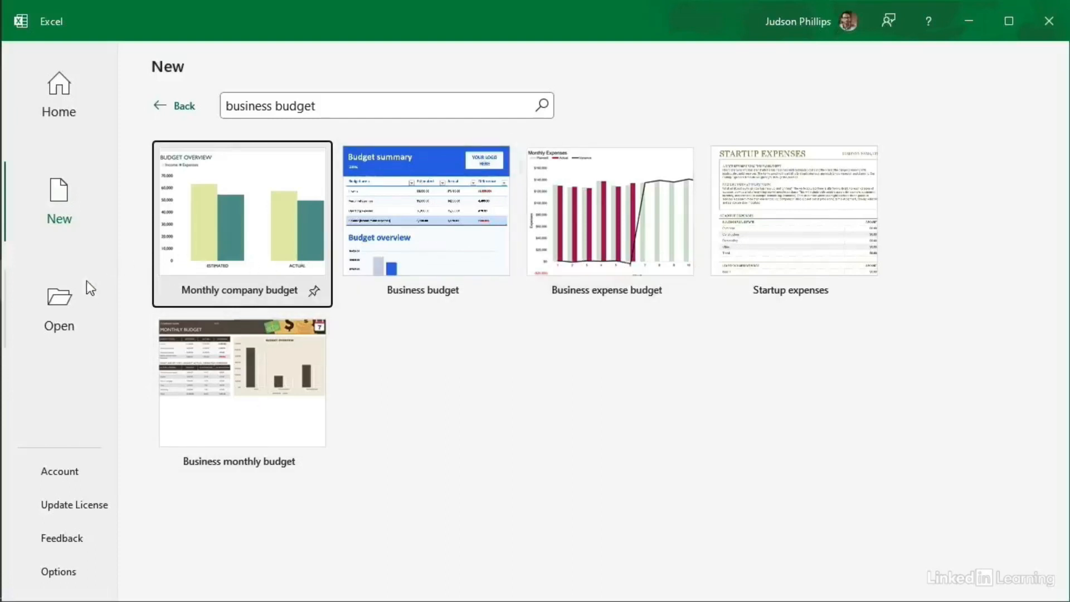
left_click(62, 300)
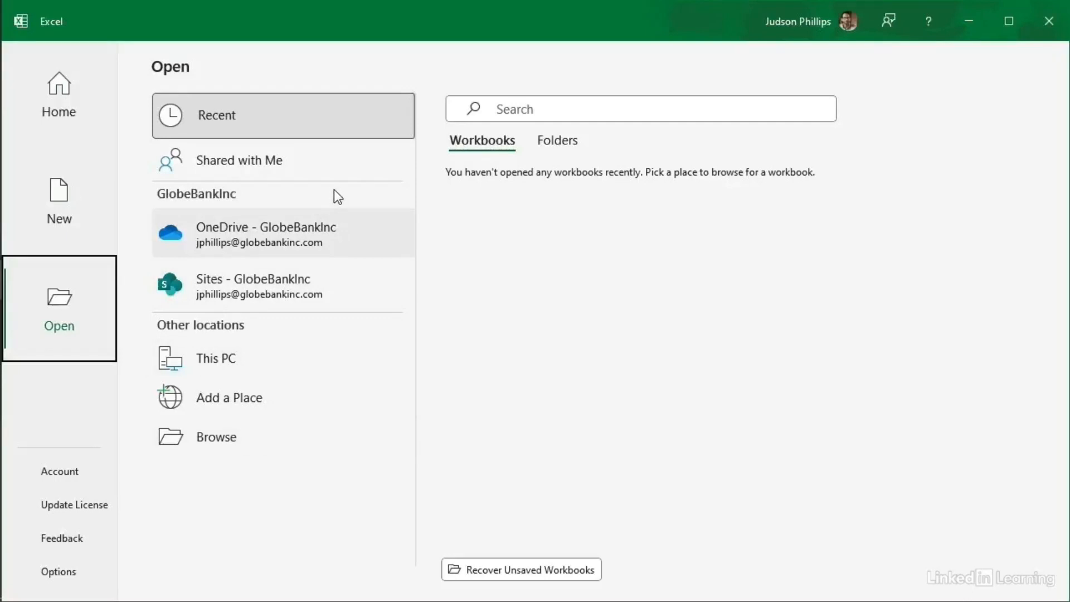
Step: Return to the Home start page offering Blank workbook and templates
left_click(59, 86)
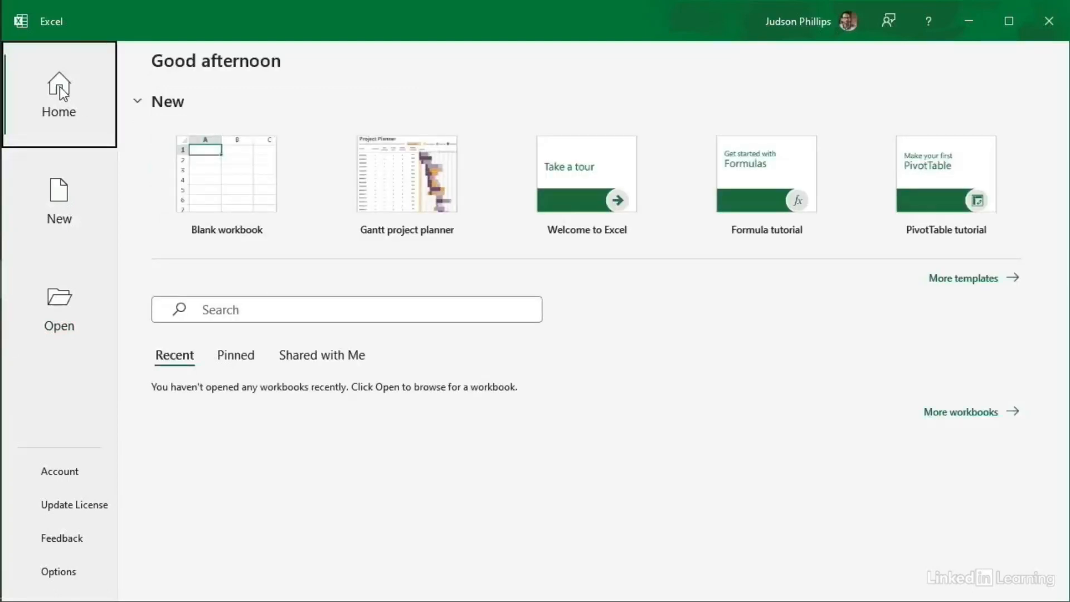
Step: Create a new blank workbook, Book1, and select cell J11
left_click(222, 193)
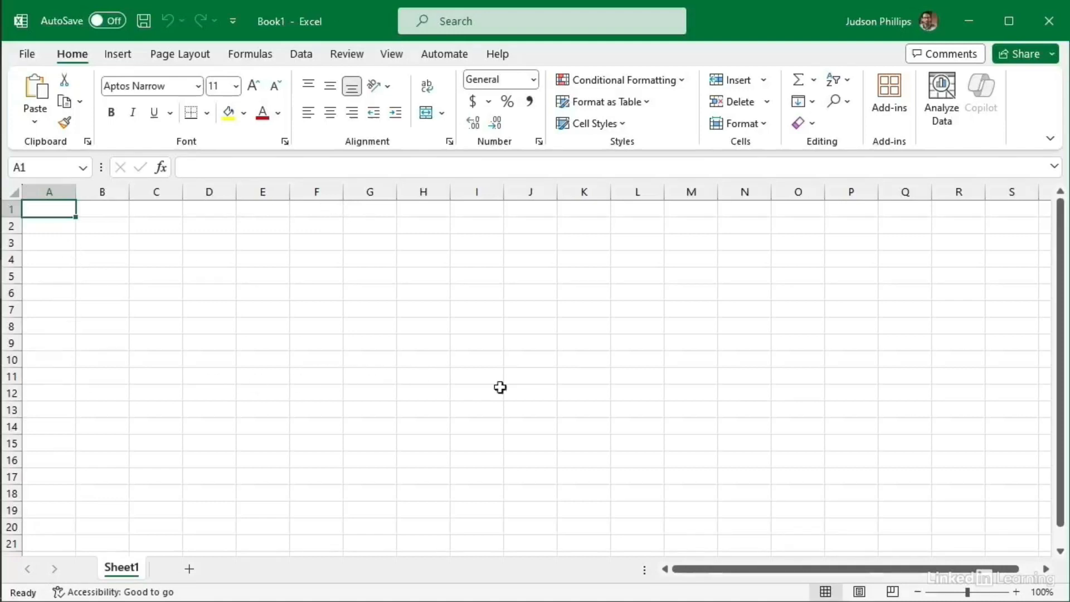
left_click(528, 375)
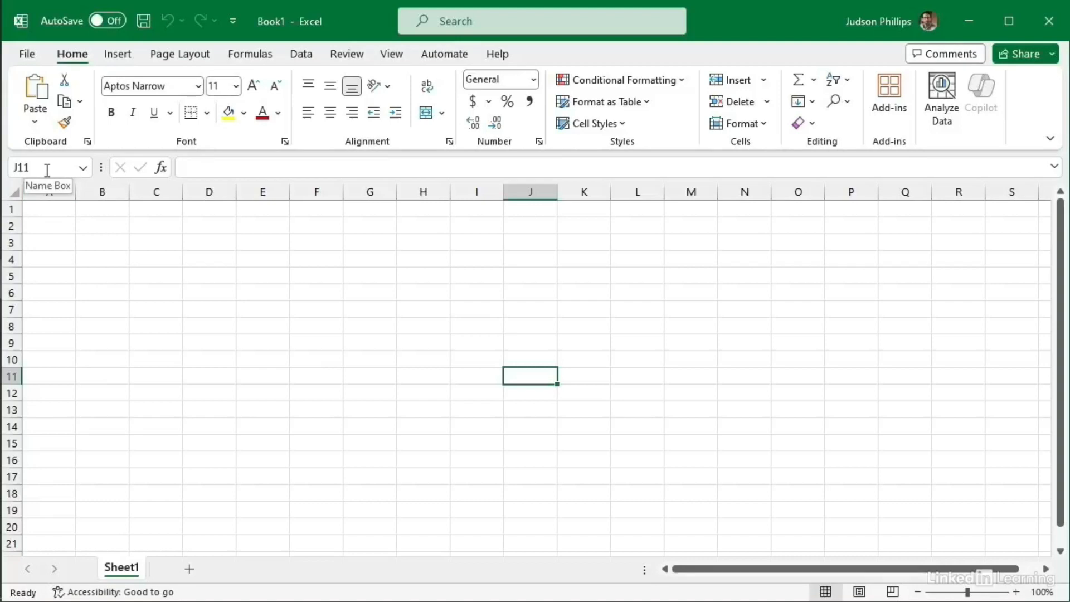
left_click(196, 337)
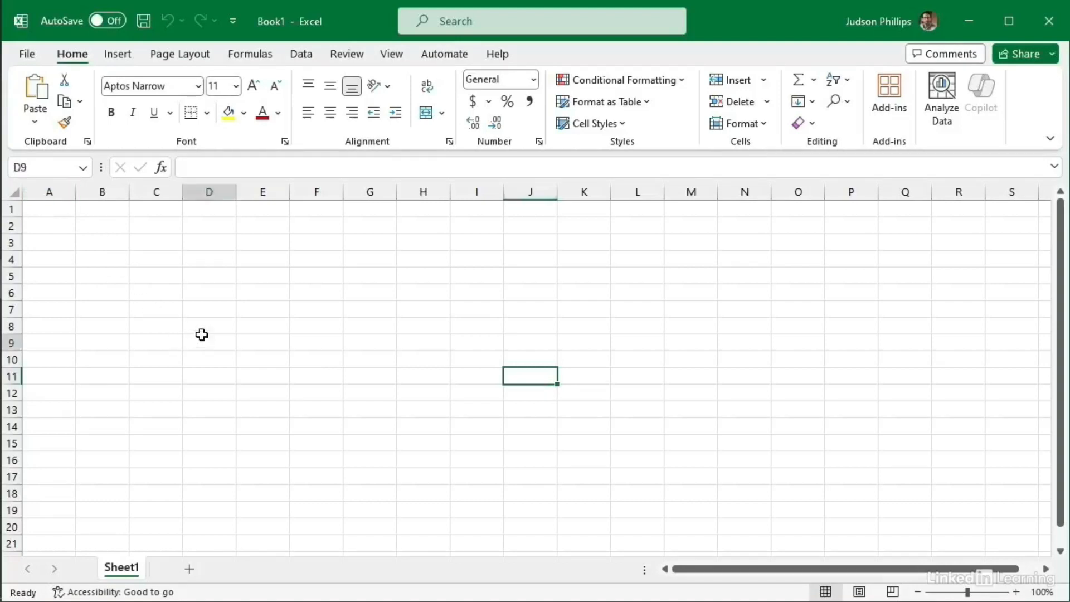
left_click(46, 208)
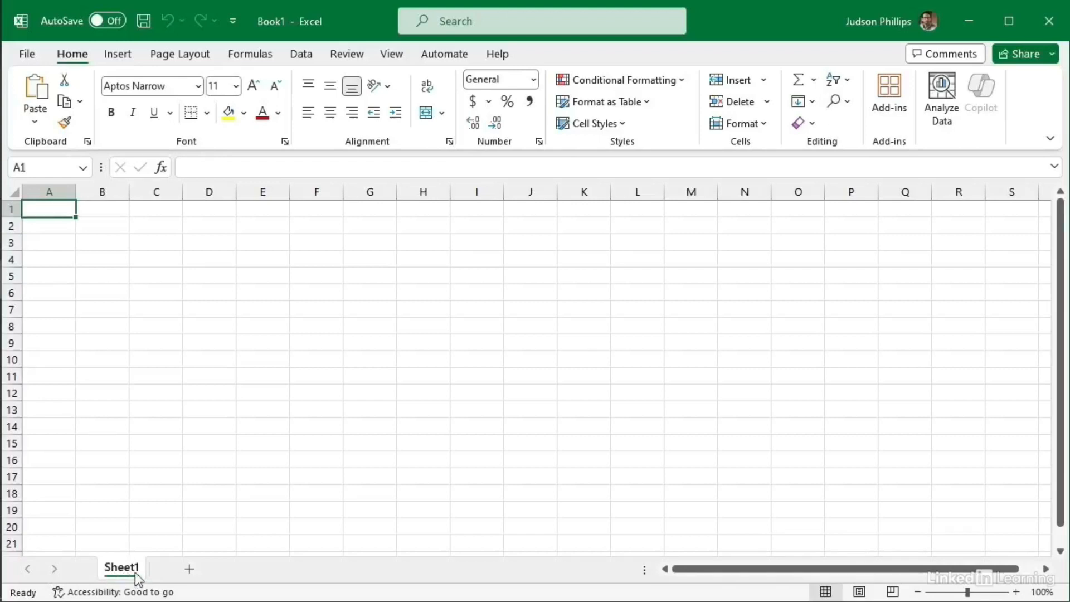
Step: Add a new empty Sheet2 beside Sheet1 with the + New sheet button
left_click(188, 571)
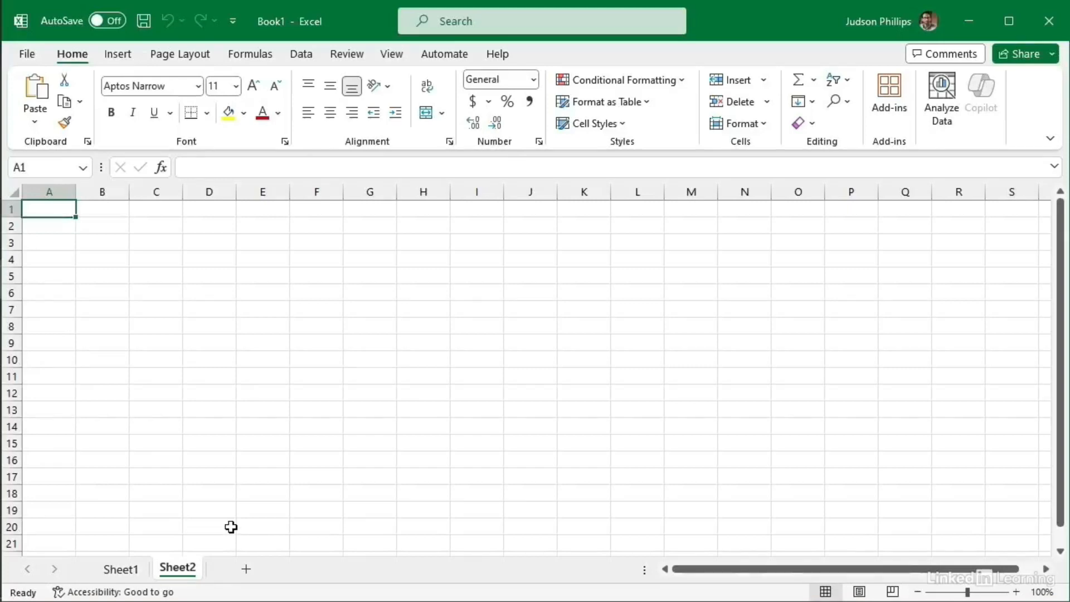
Step: Delete Sheet2 and begin the A1 heading with 'Globe Bank'
right_click(182, 570)
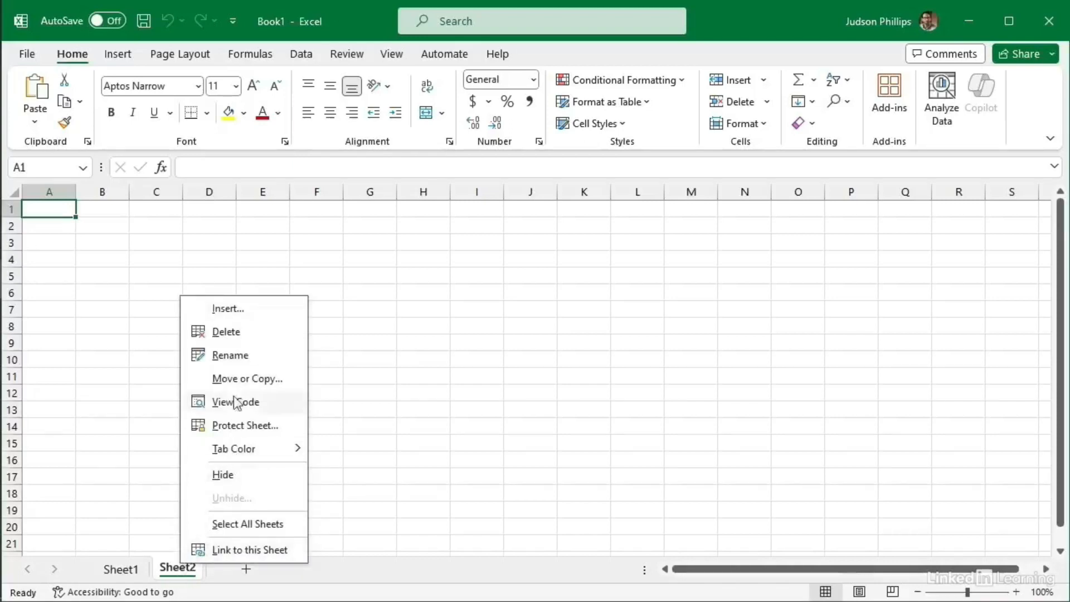
left_click(230, 333)
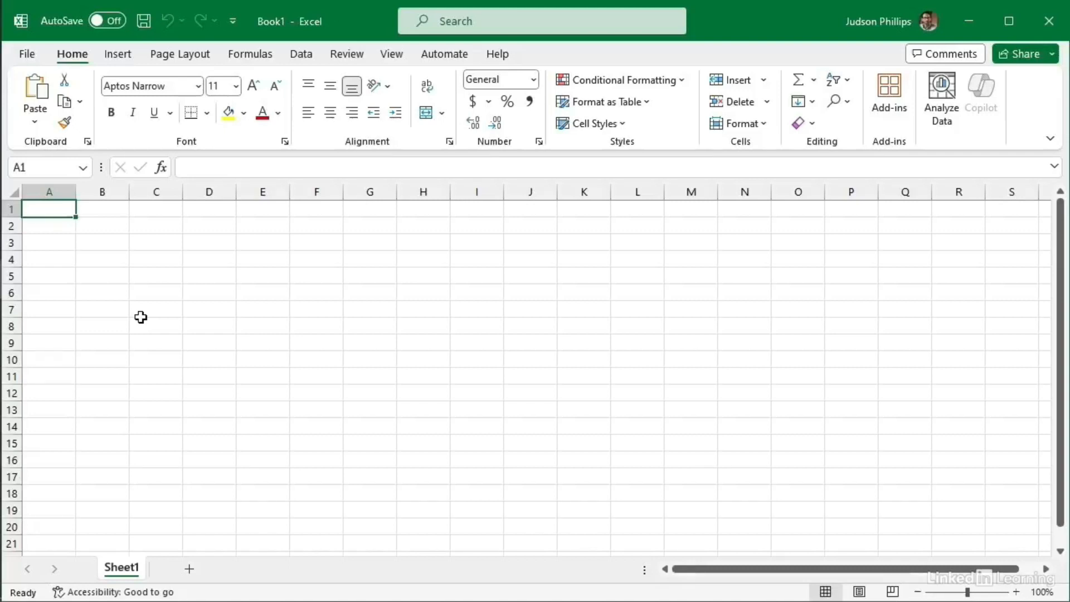
type("Globe Bank")
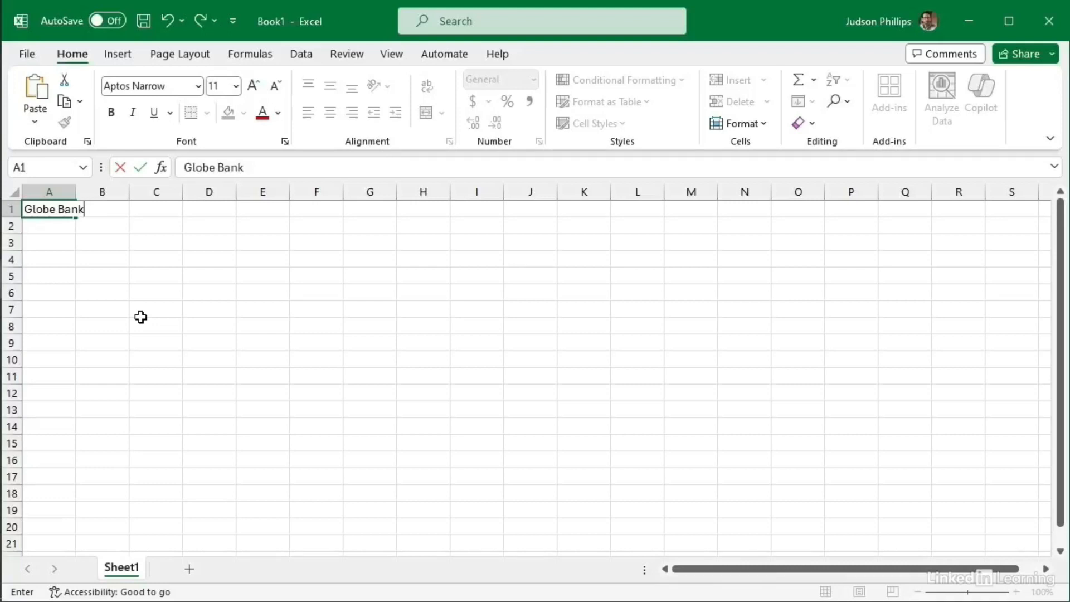
Step: Complete A1 as 'Globe Bank Inc. - Projected Revenues 2025 (USD)' and reselect A1
type("Inc. - Projected Revenues 2025")
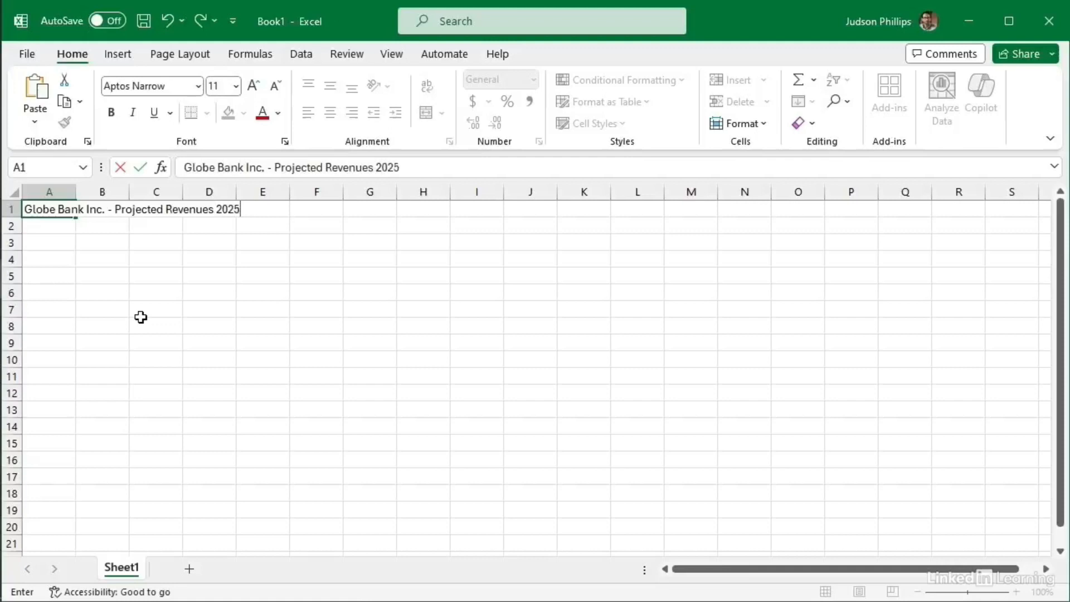
type(" (USD)")
key("Return")
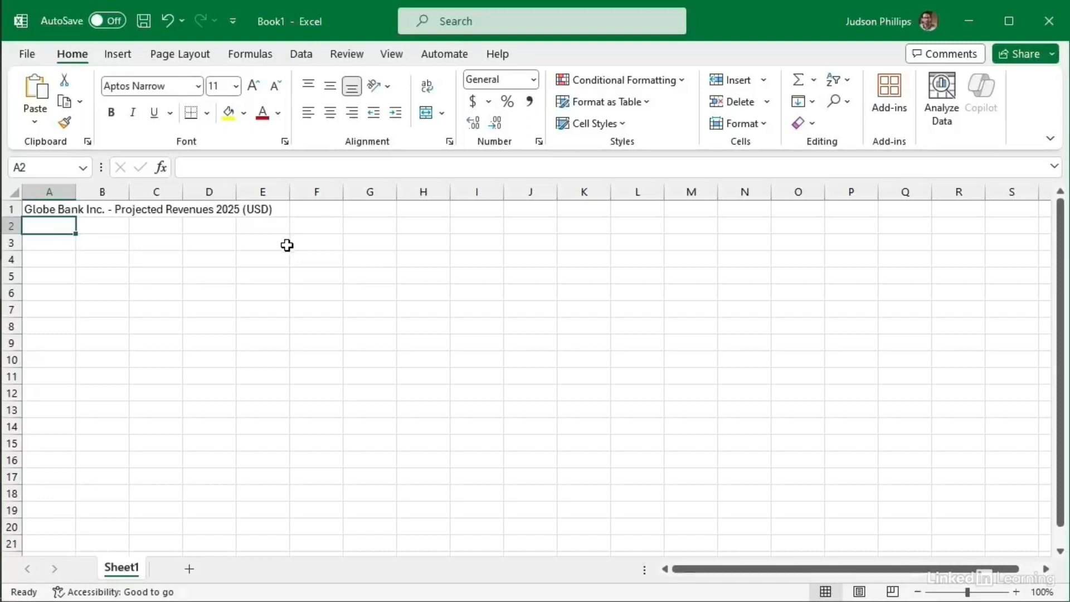
left_click(40, 209)
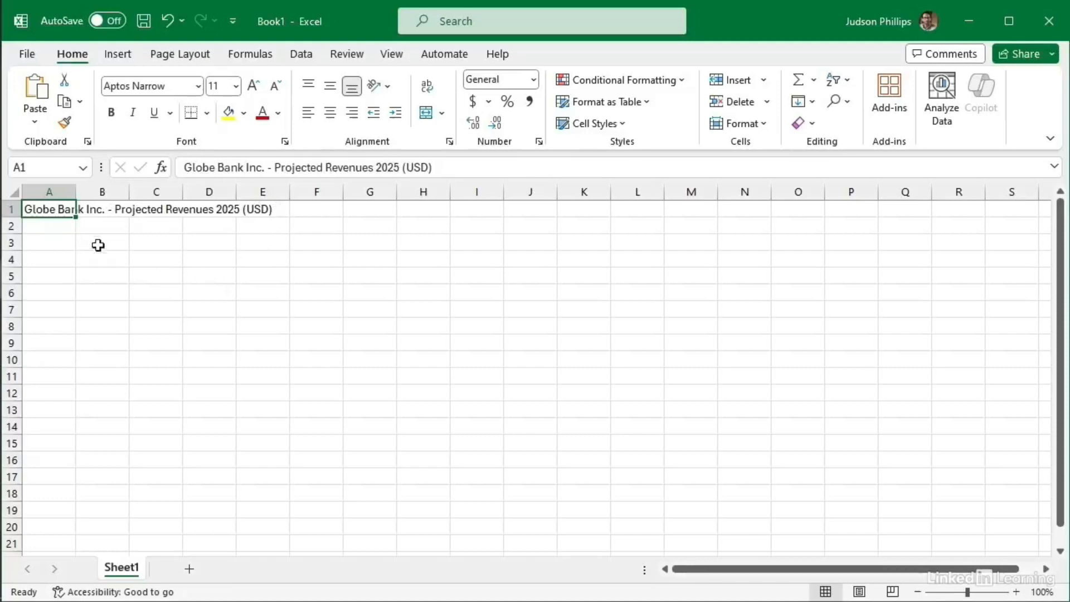
Step: Enter the Location heading in A3 with USA, India, Europe and Canada in A4:A7
left_click(49, 244)
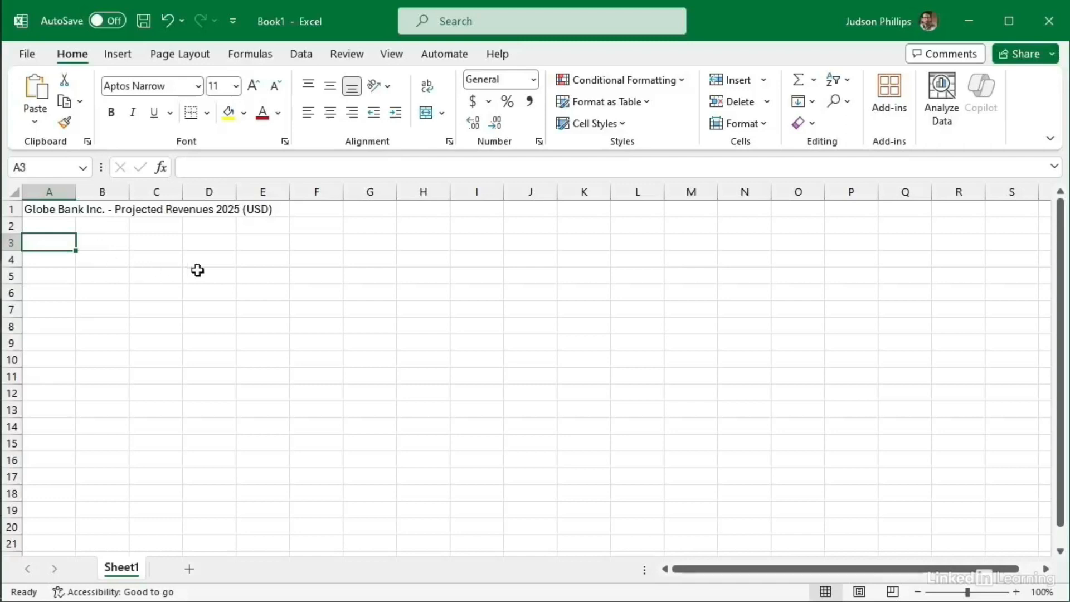
type("Location")
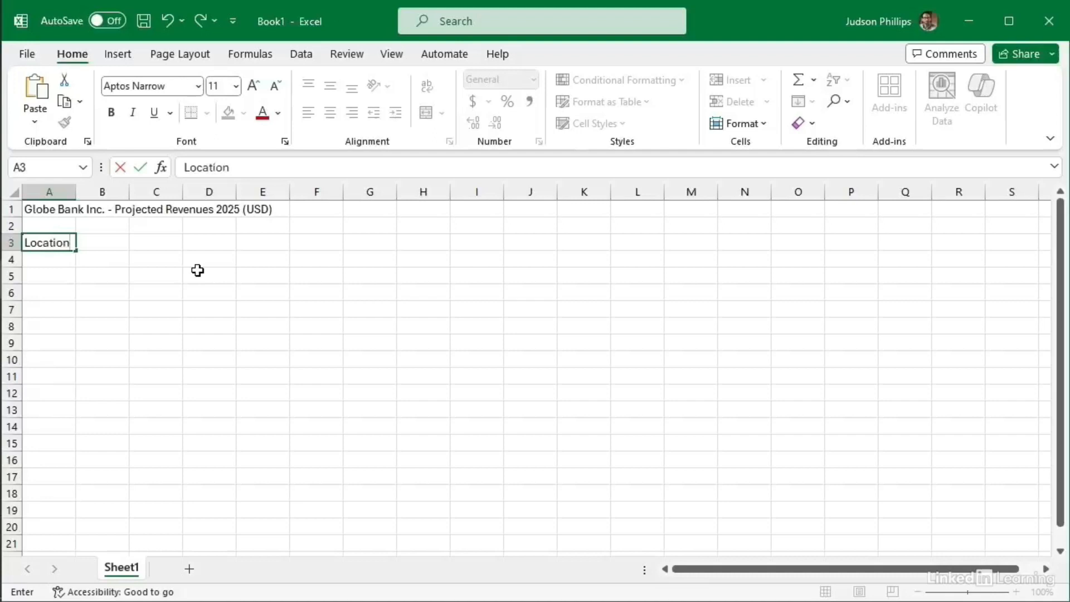
key("Return")
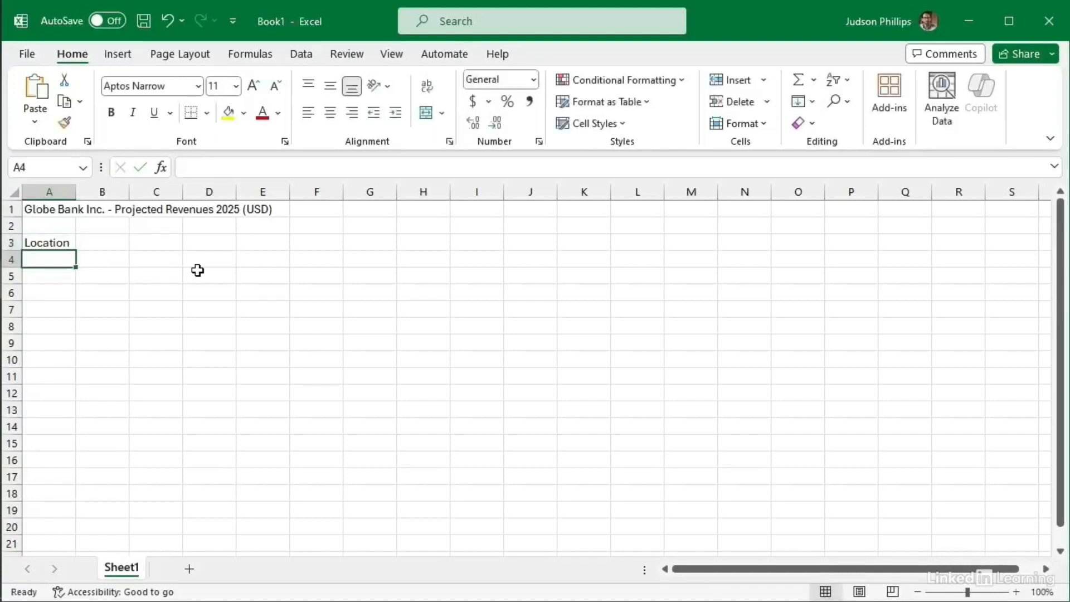
type("USA")
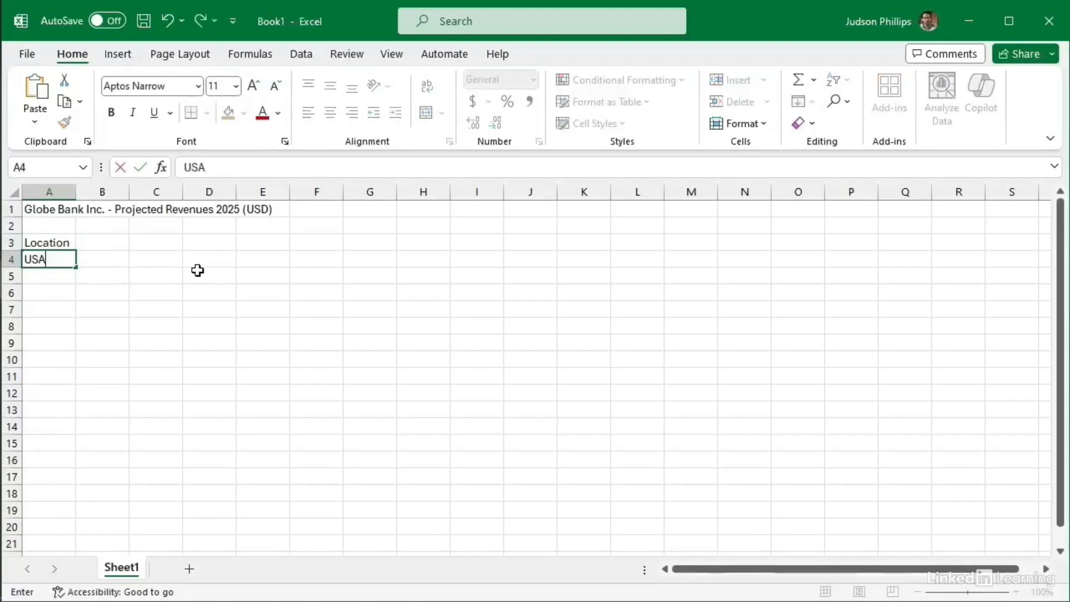
key("Return")
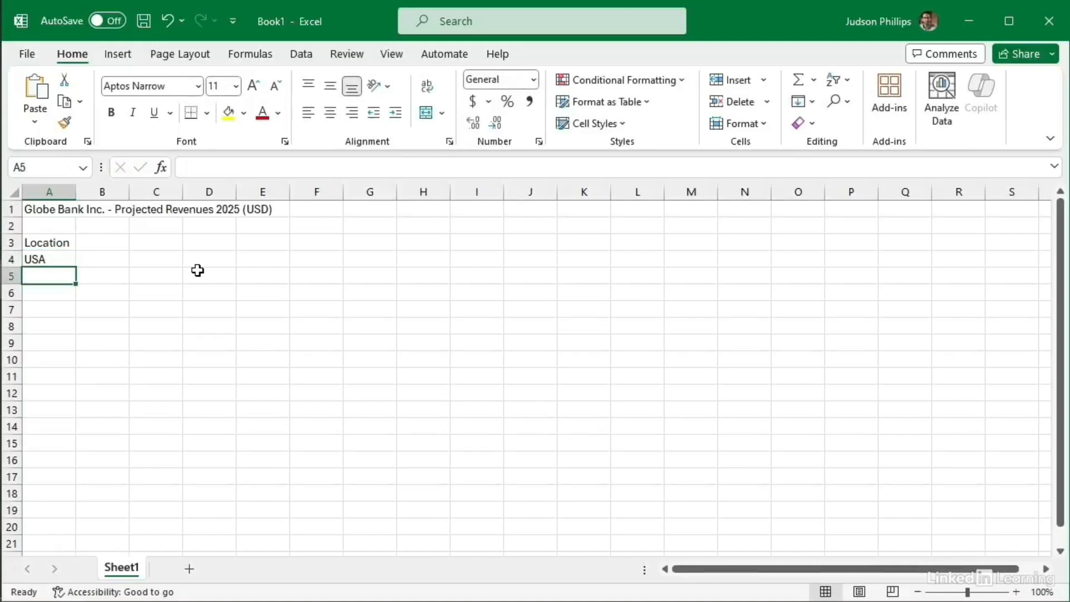
type("India")
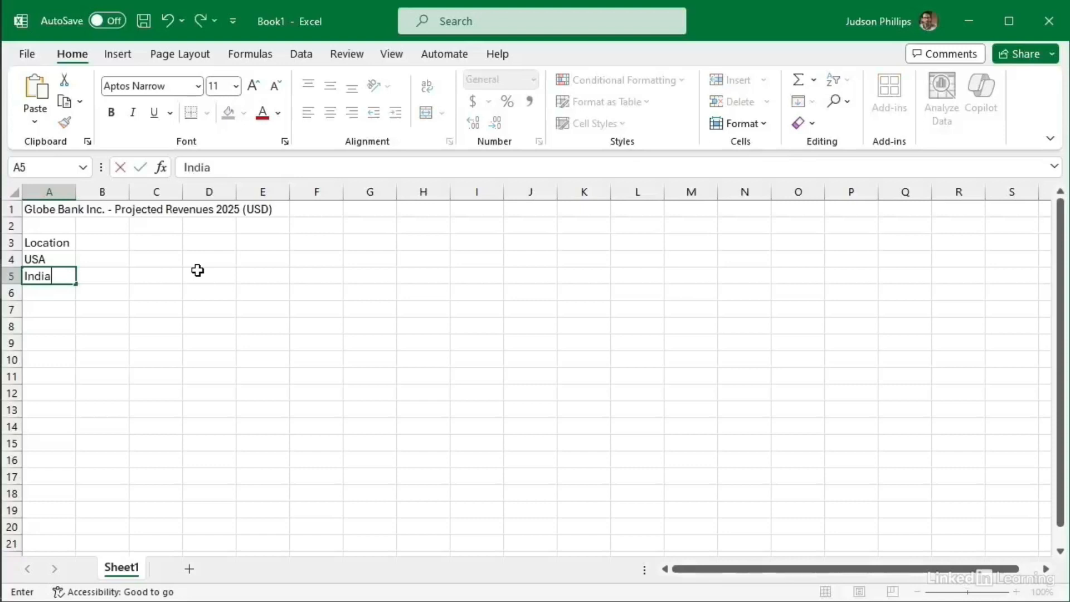
key("Return")
type("Europe")
key("Return")
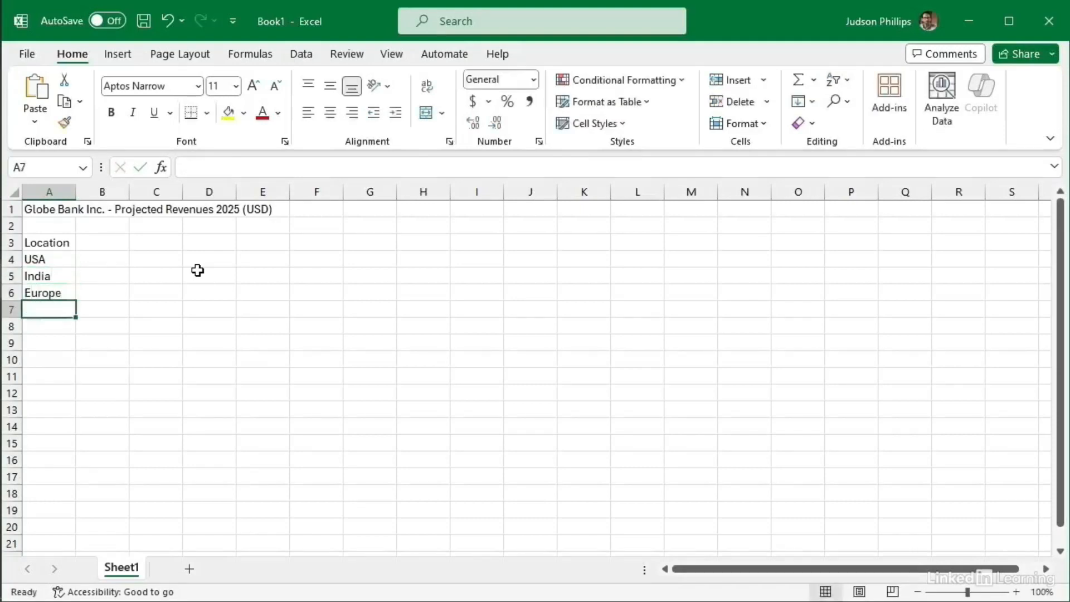
type("Canada")
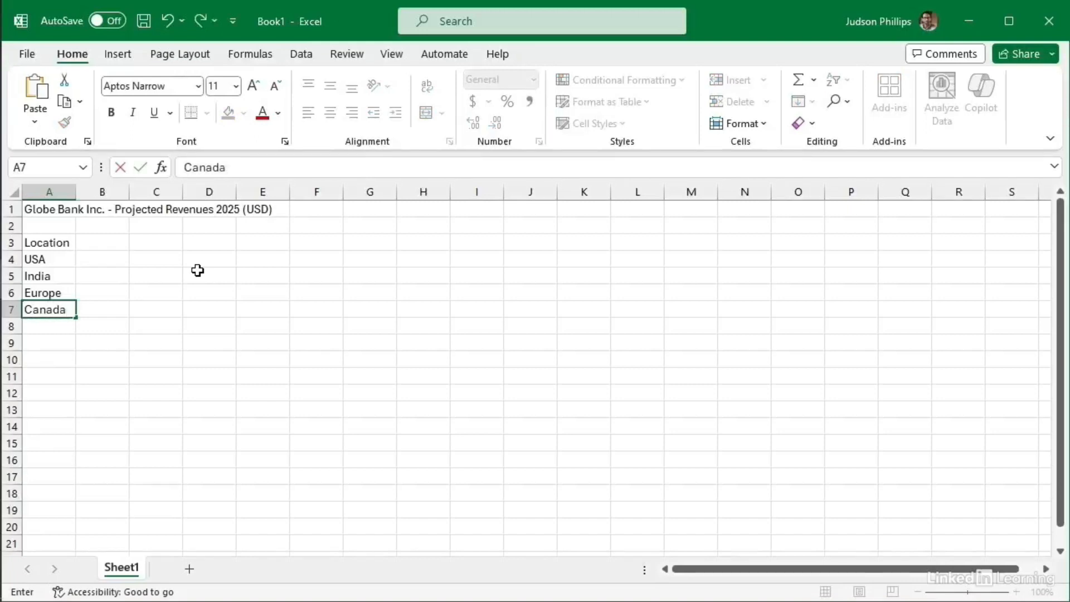
key("Return")
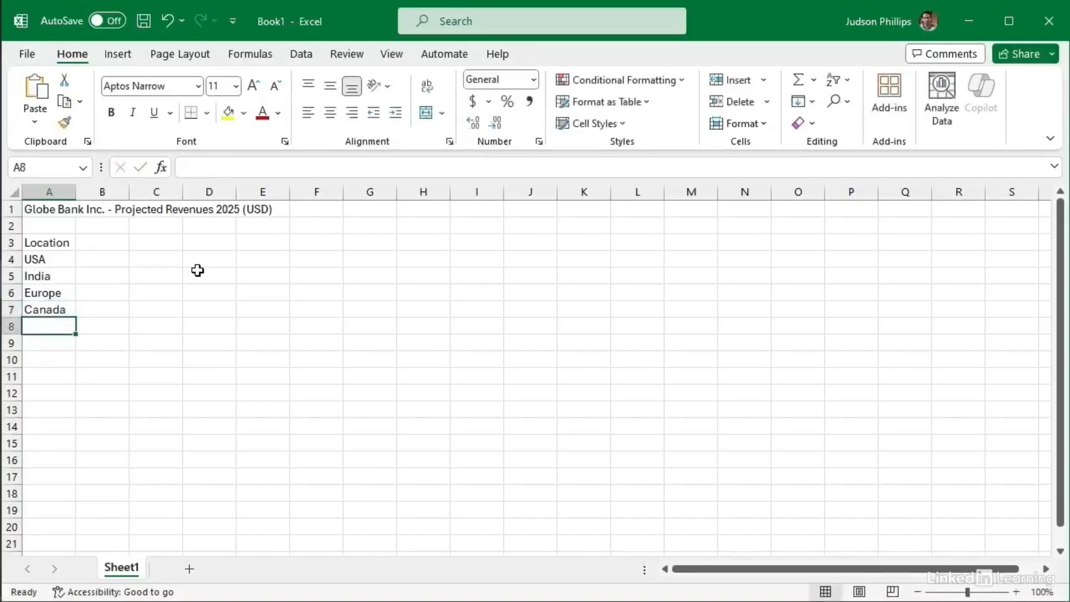
left_click(60, 342)
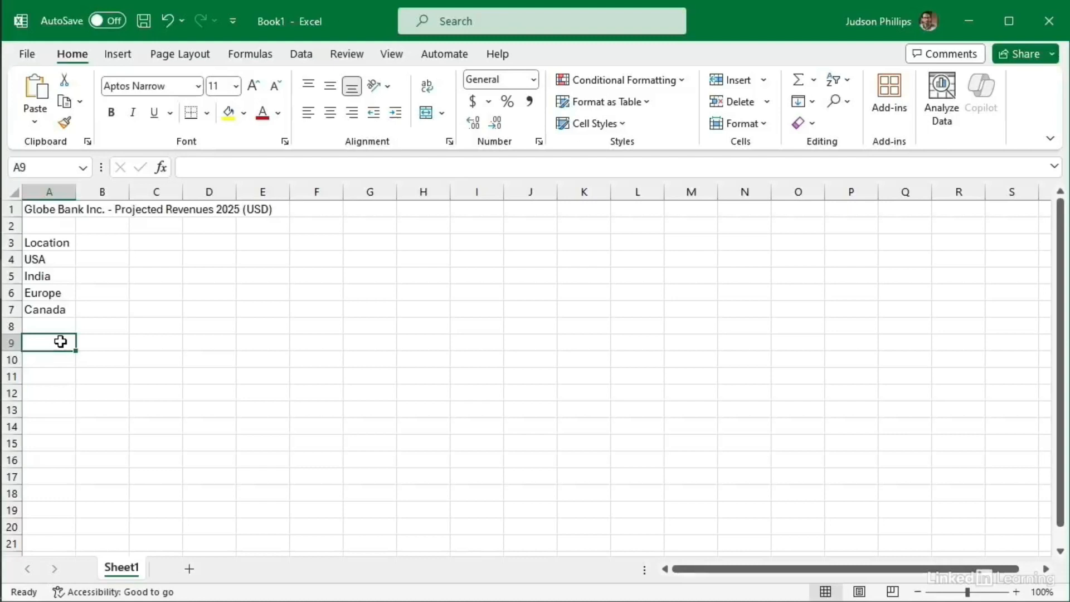
Step: Label cell A9 'Totals:' and return to the USA cell A4
type("Totals:")
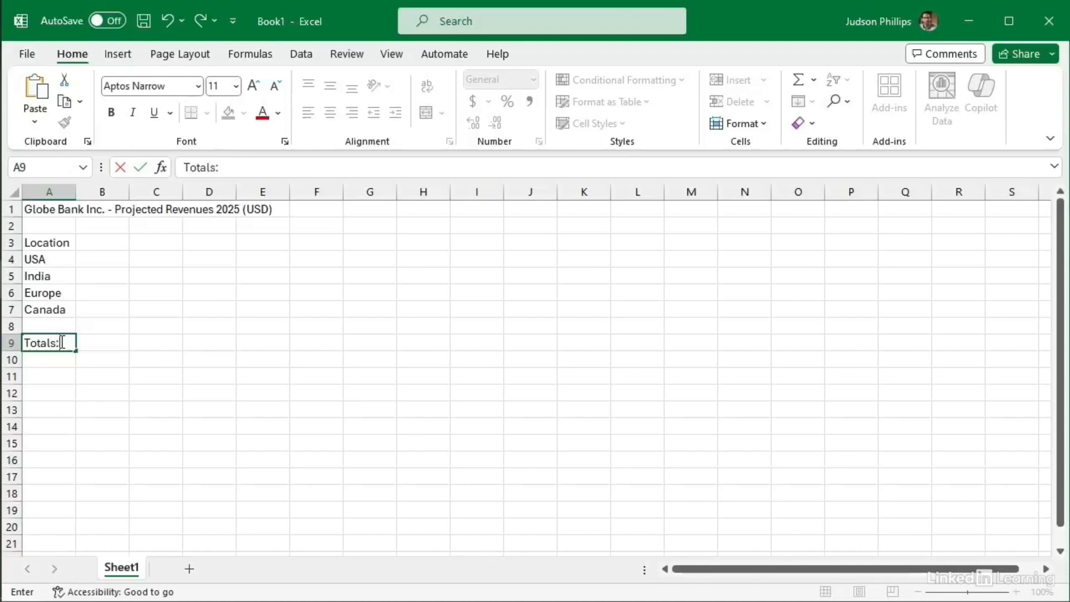
key("Return")
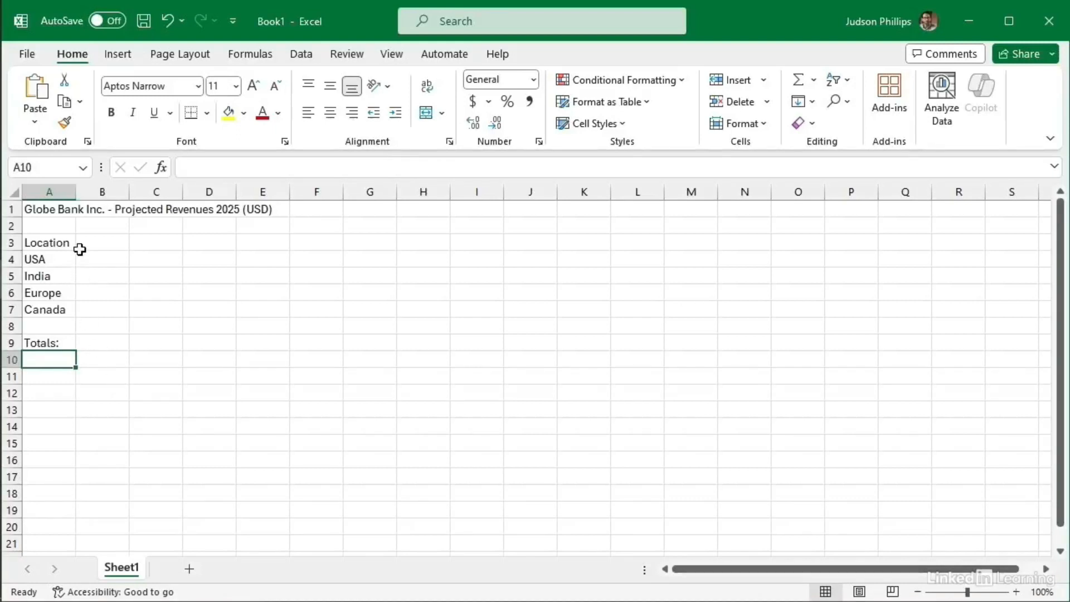
left_click(52, 263)
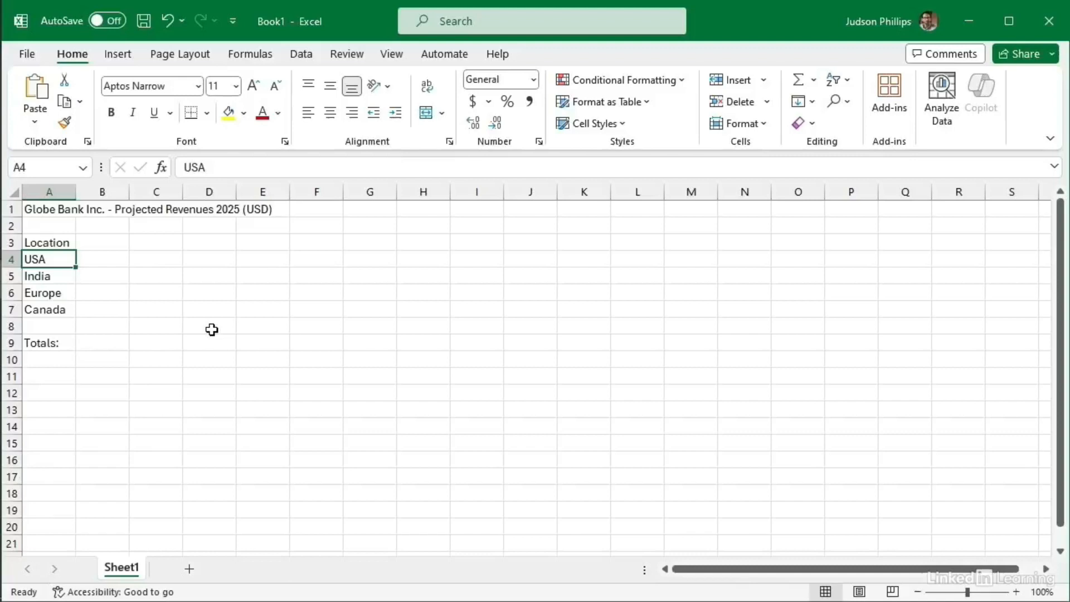
Step: Enter month headers Jan, Feb and Mar in cells C3 through E3
left_click(155, 241)
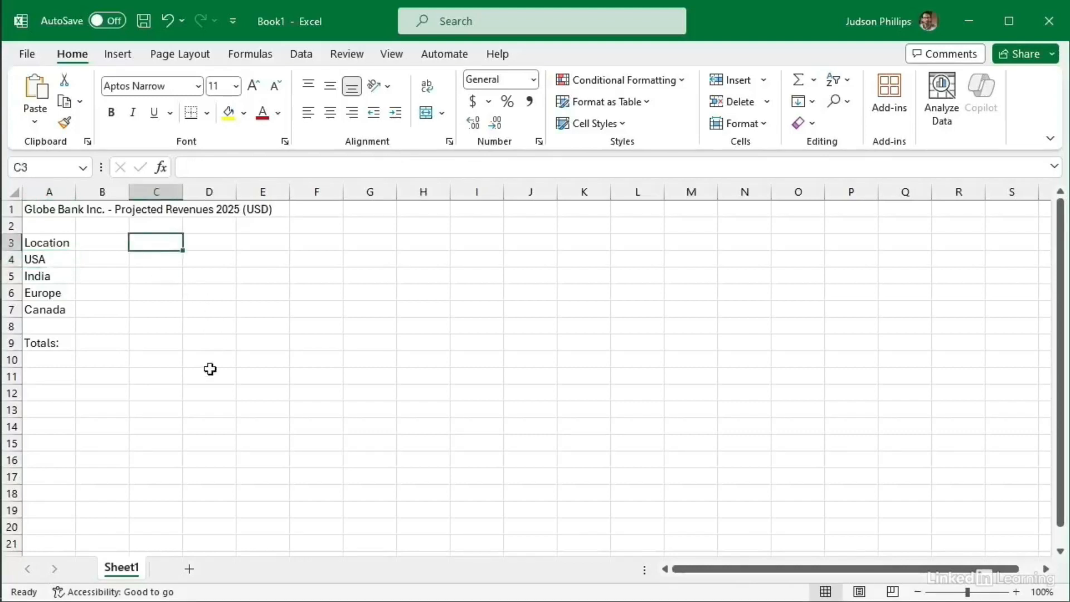
type("Jan")
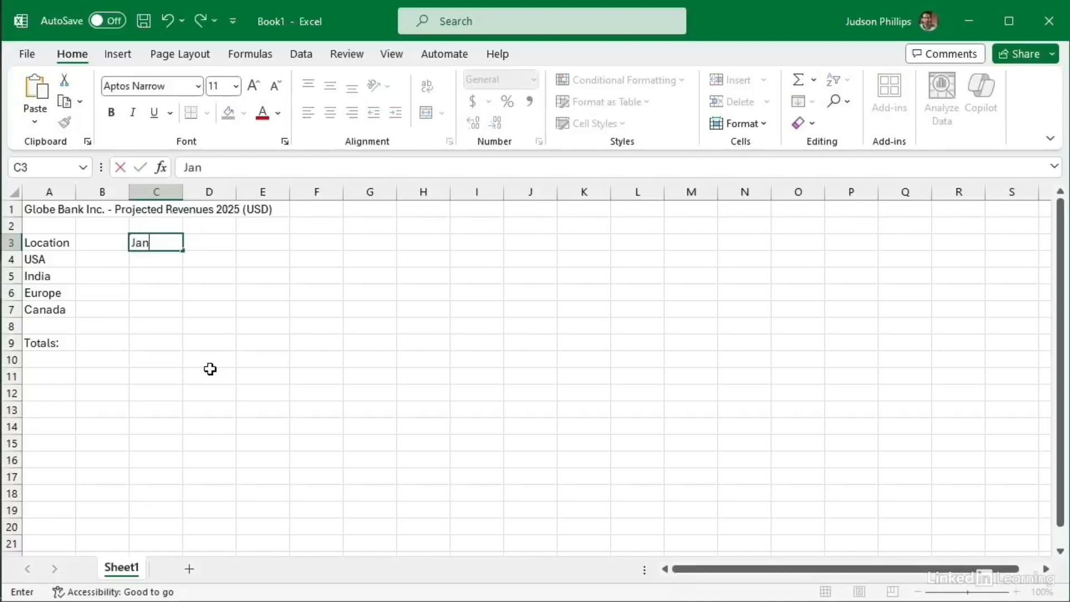
key("Tab")
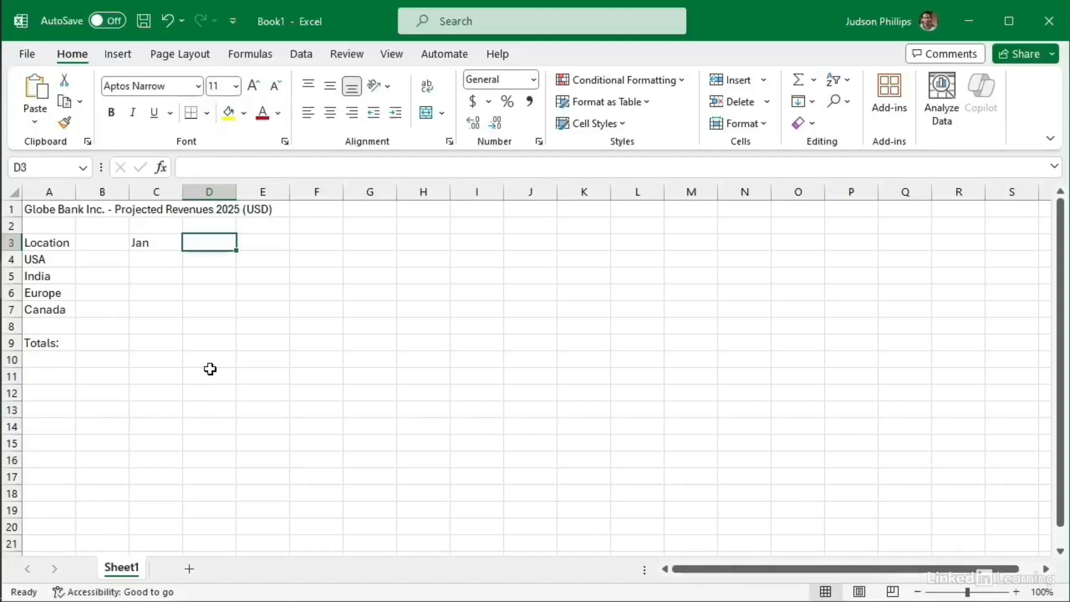
type("Feb")
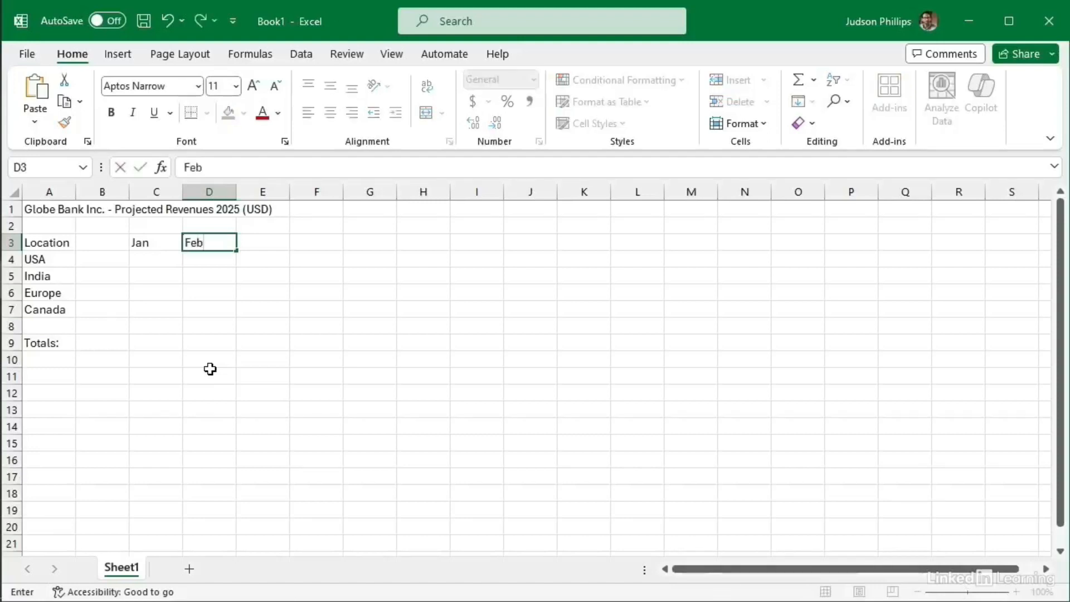
key("Tab")
type("Mar")
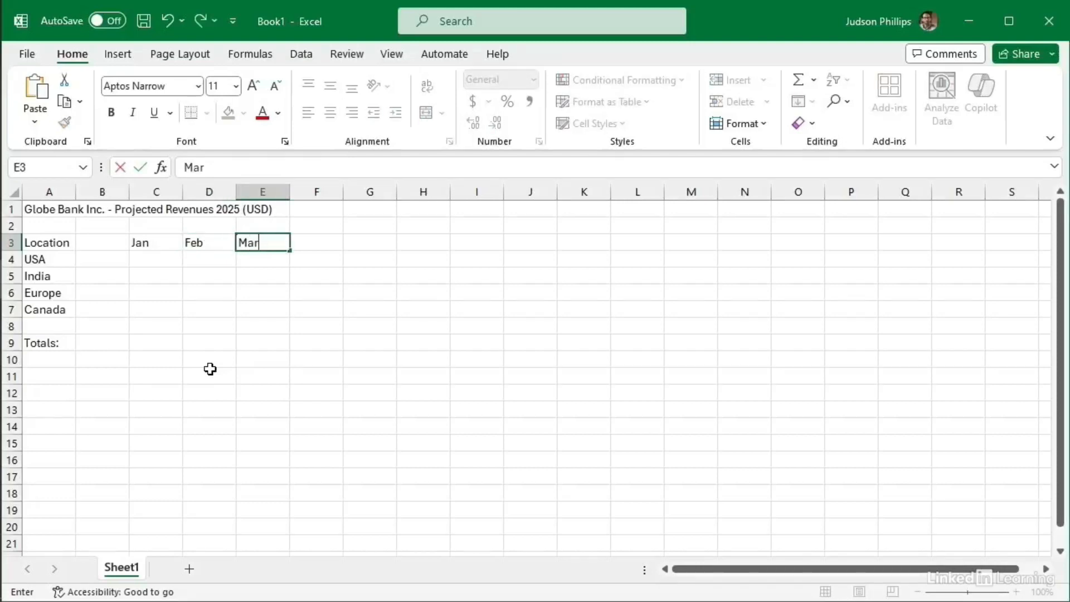
key("Return")
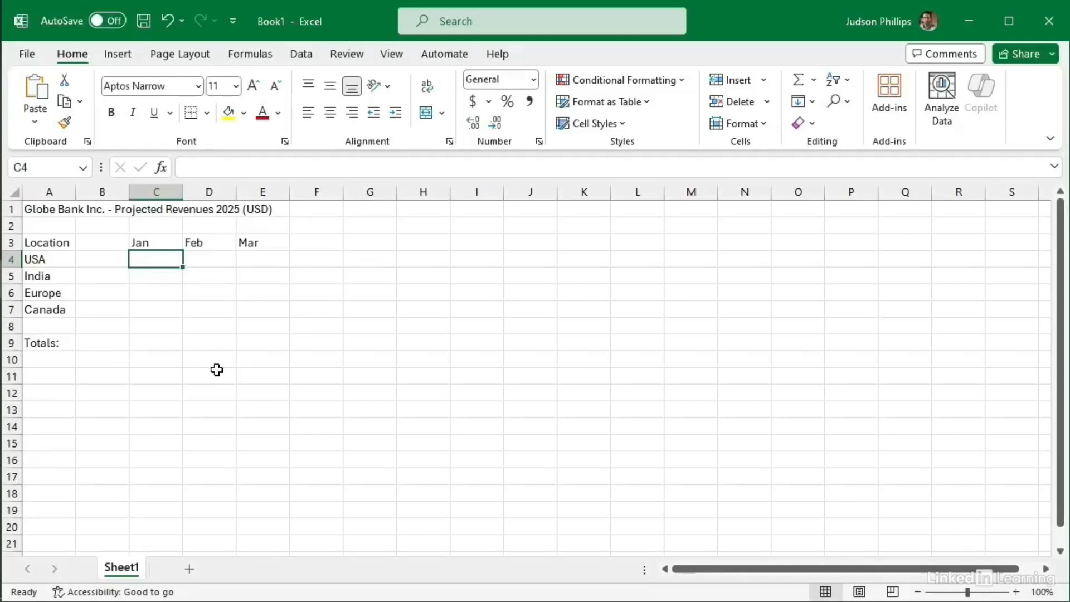
Step: Save the workbook to the Desktop under the file name GlobeBankPR
left_click(142, 23)
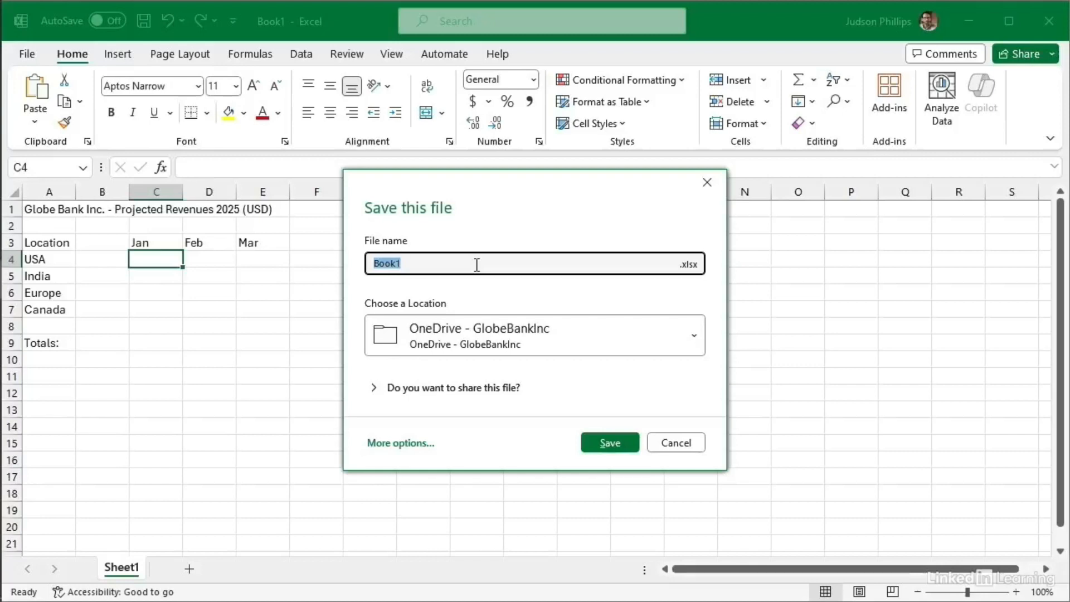
type("GlobeBankPR")
left_click(669, 330)
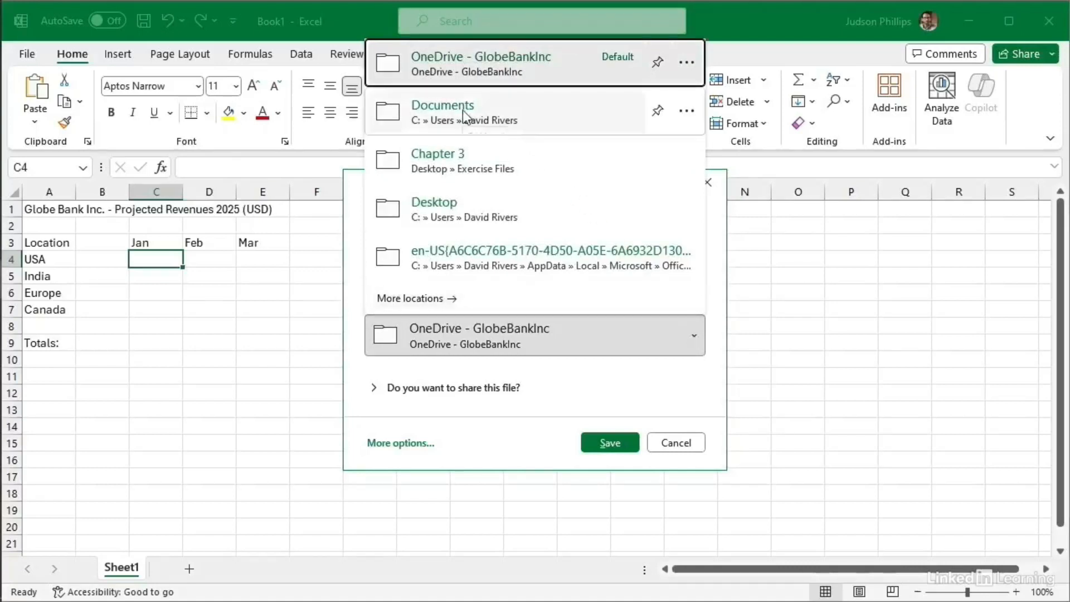
left_click(434, 212)
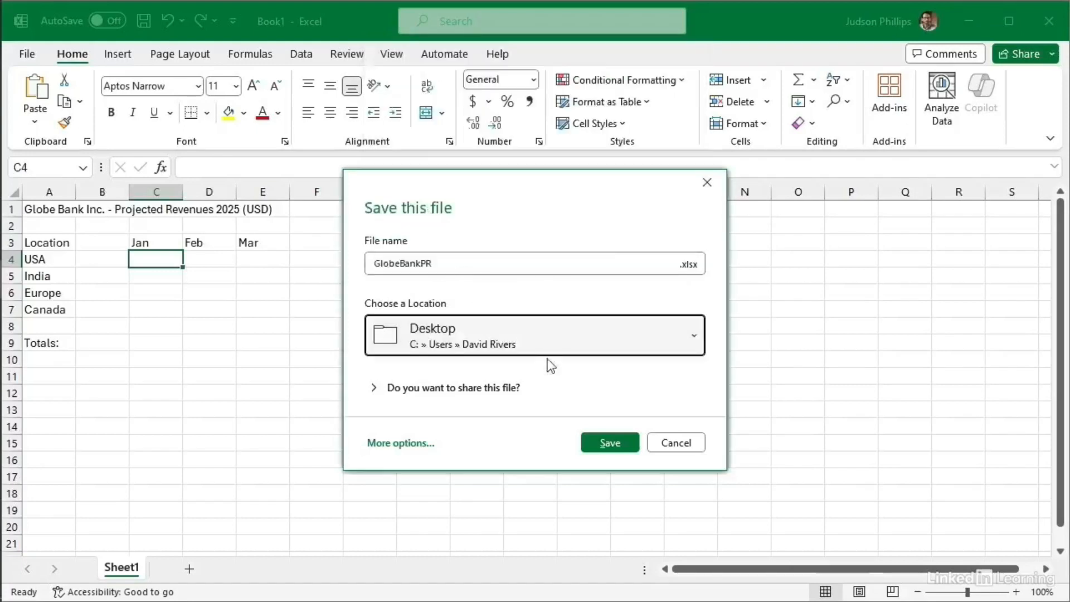
left_click(604, 440)
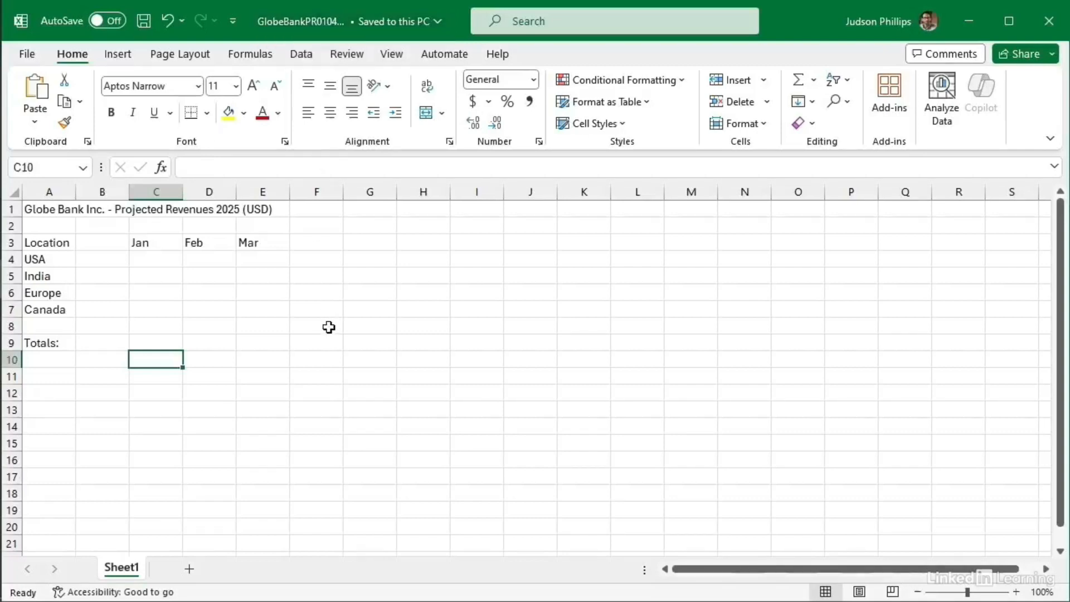
Step: Add 'in millions' to the A1 title so it ends '(USD in millions)'
left_click(160, 258)
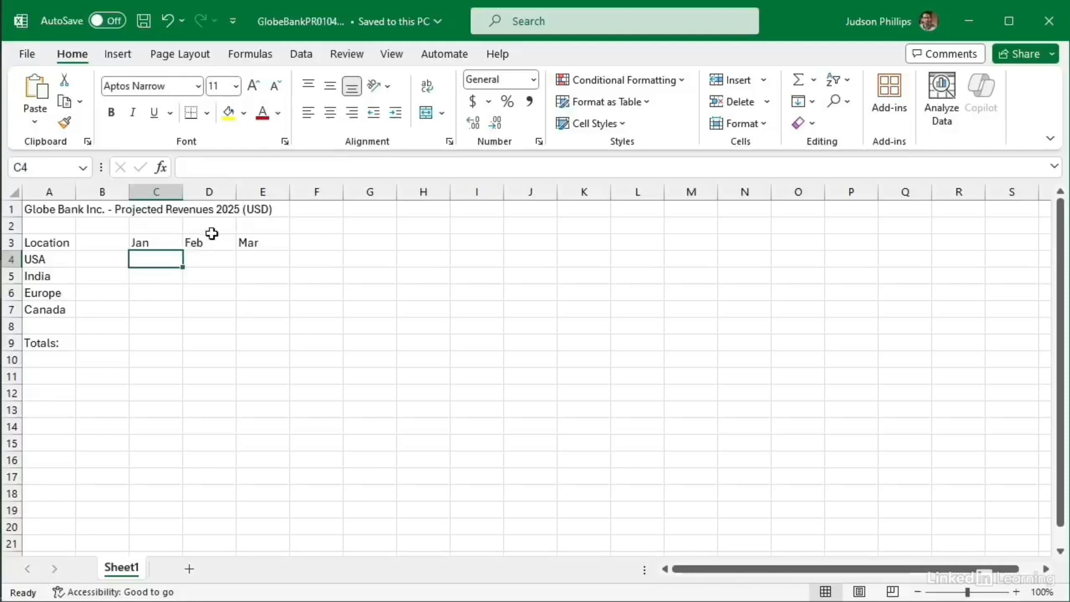
left_click(270, 208)
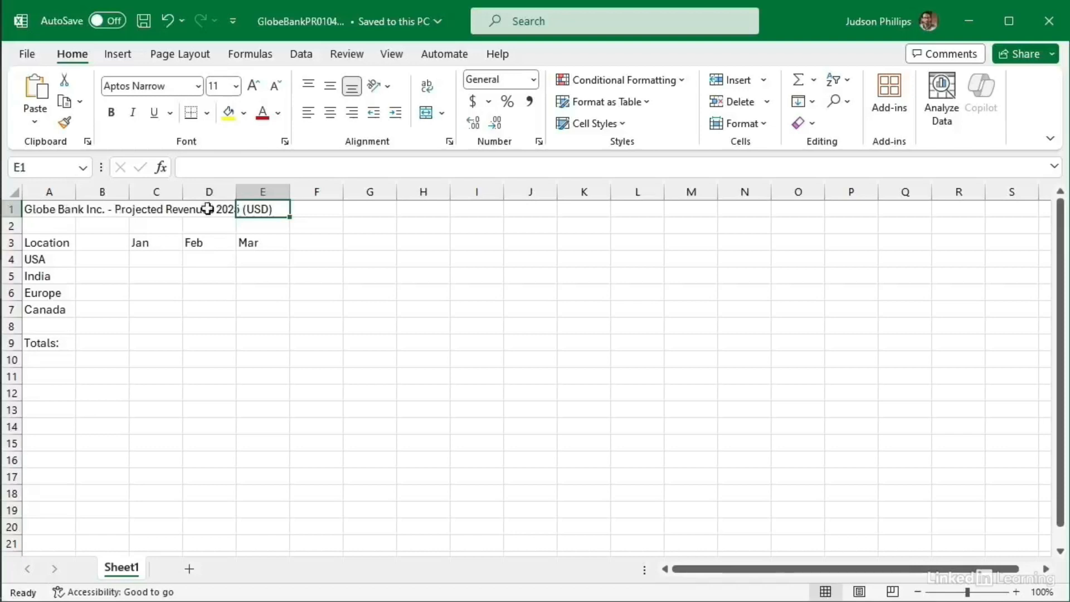
left_click(46, 211)
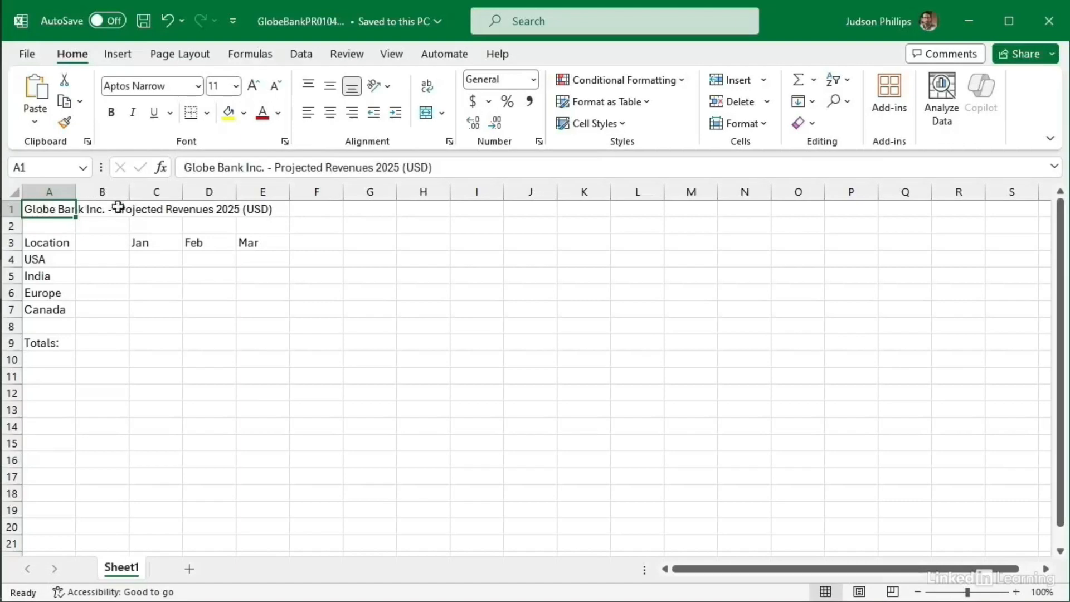
left_click(427, 168)
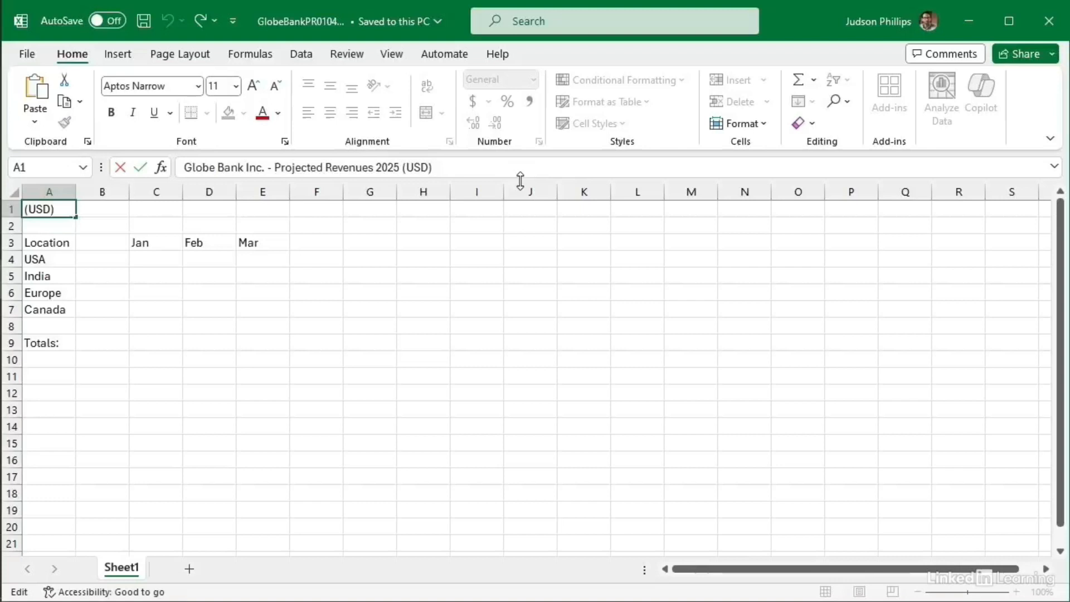
type("in million")
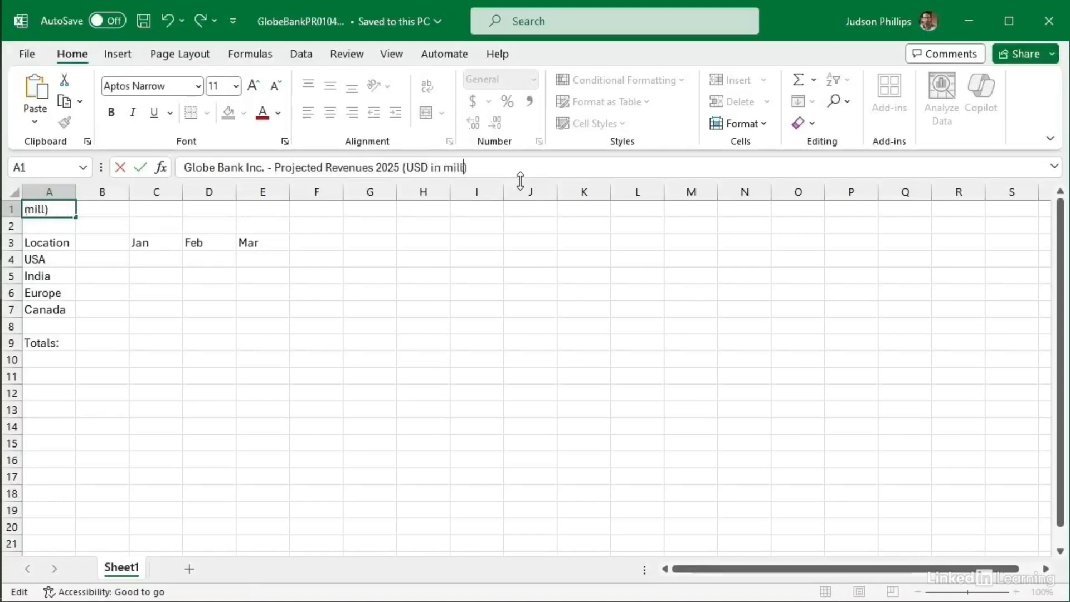
type("s")
key("Return")
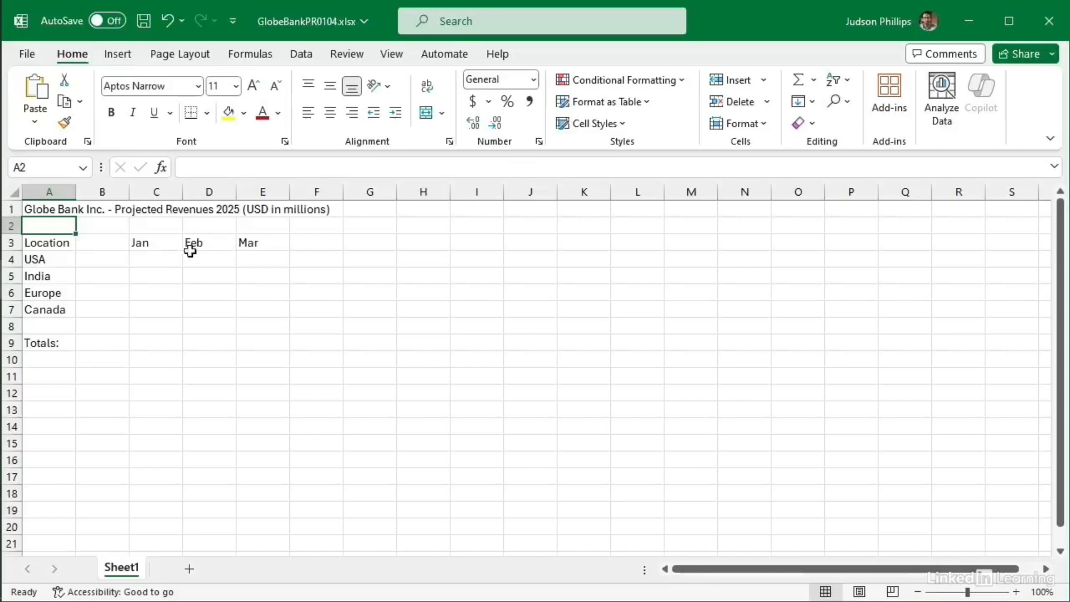
left_click(155, 256)
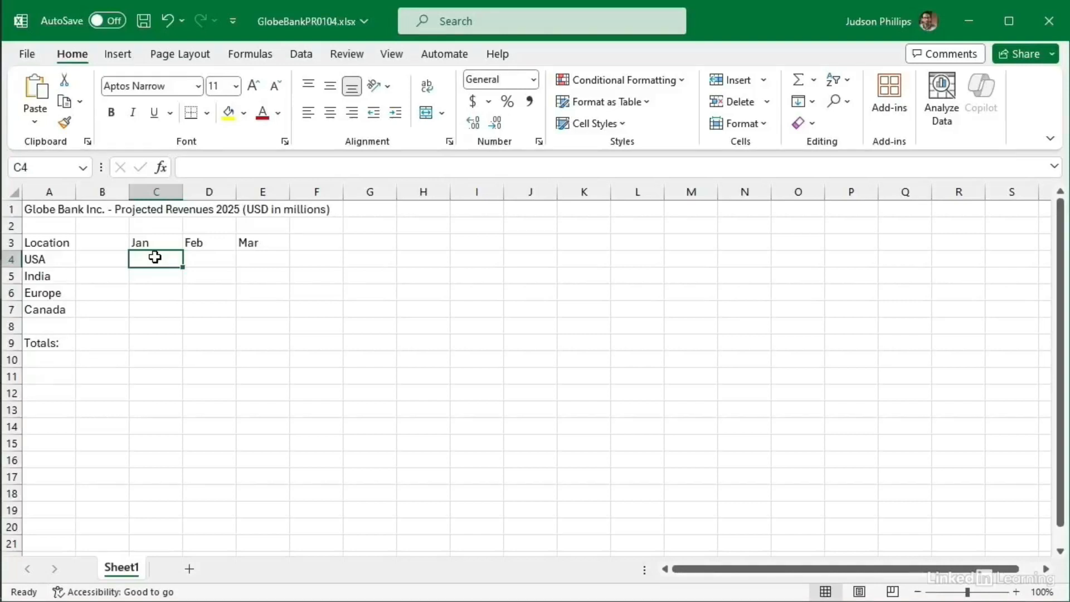
Step: Enter the Jan–Mar revenue figures, such as USA's 4.031, 2.99 and 3.02, into C4:E7
type("4.031")
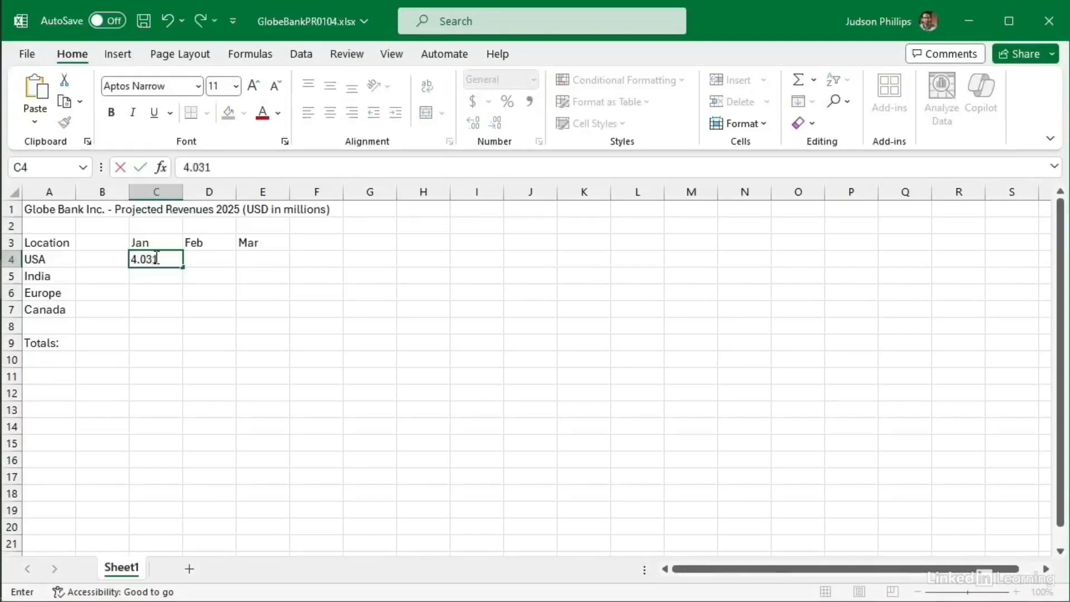
key("Tab")
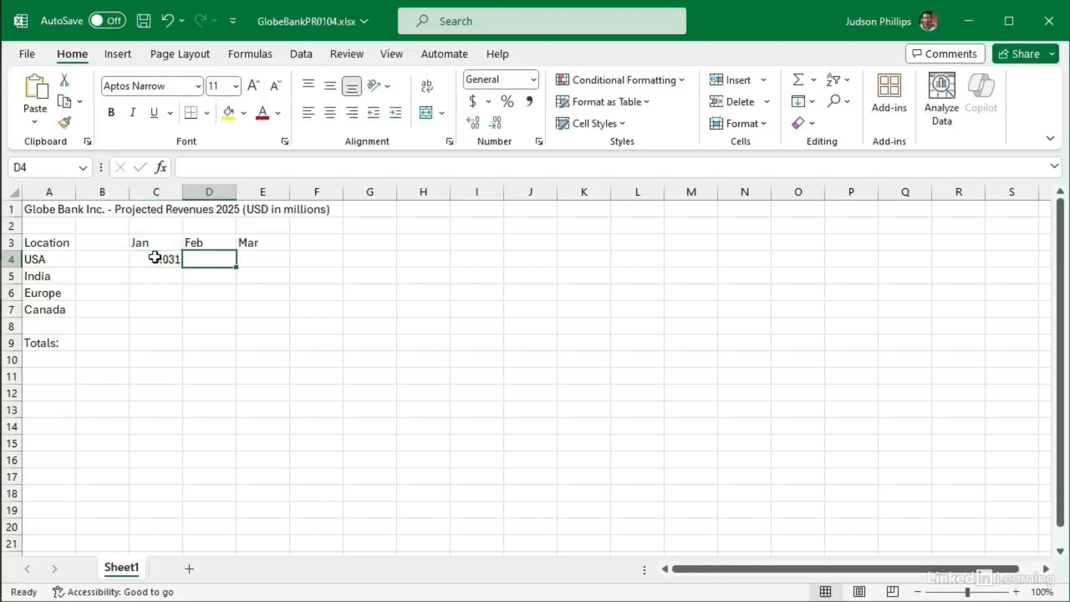
type("2.99")
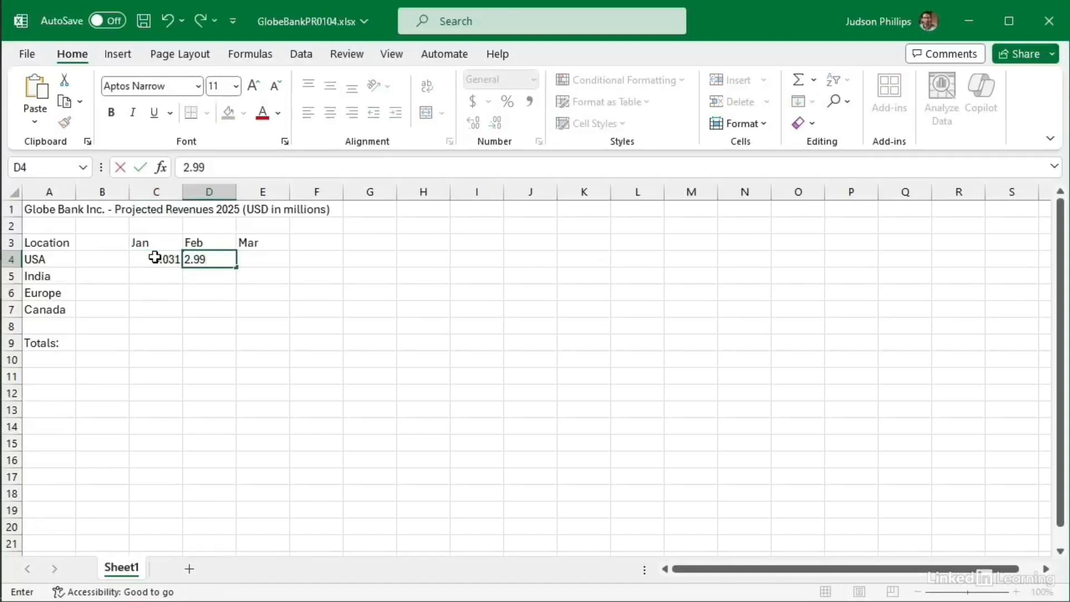
key("Tab")
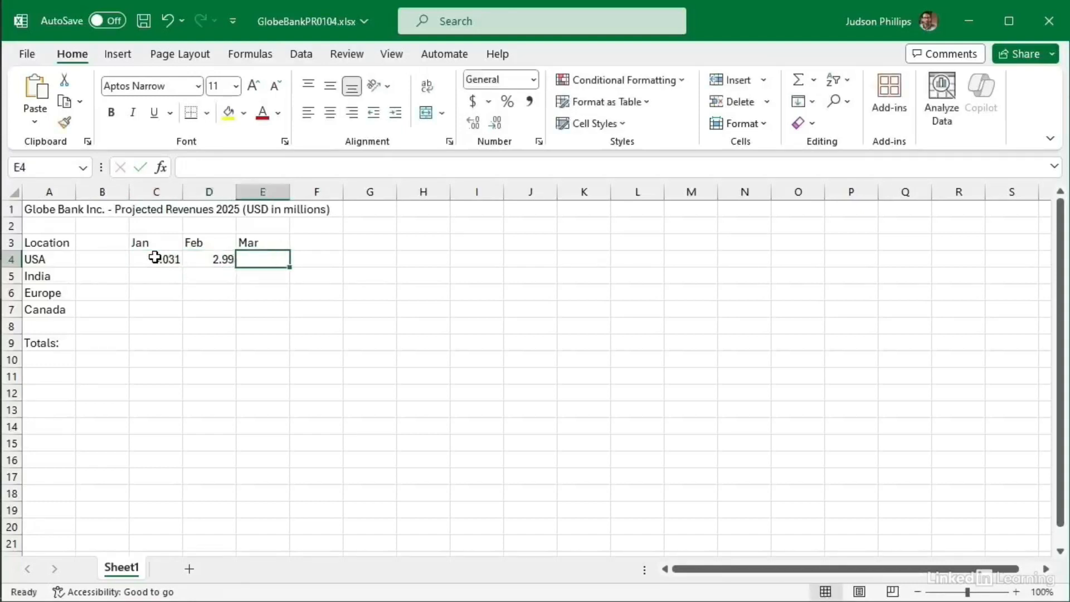
type("3.02")
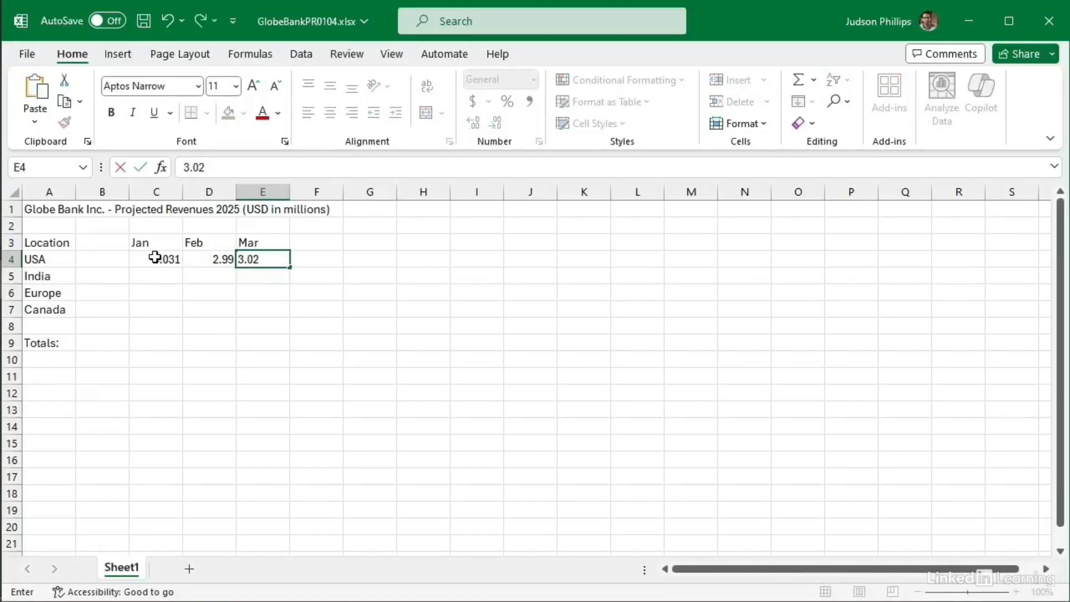
key("Return")
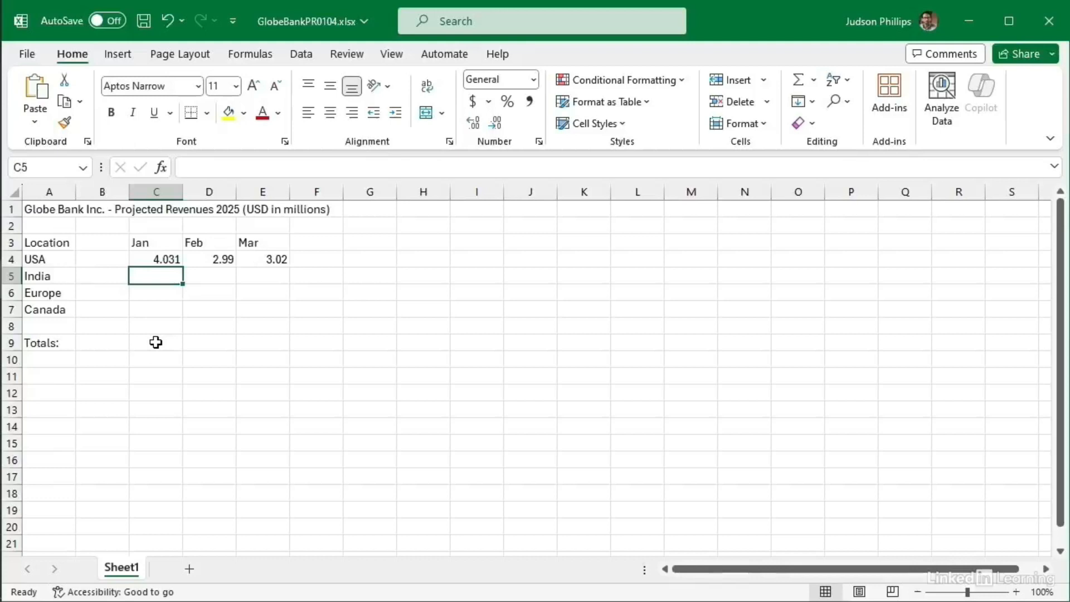
type("3.11")
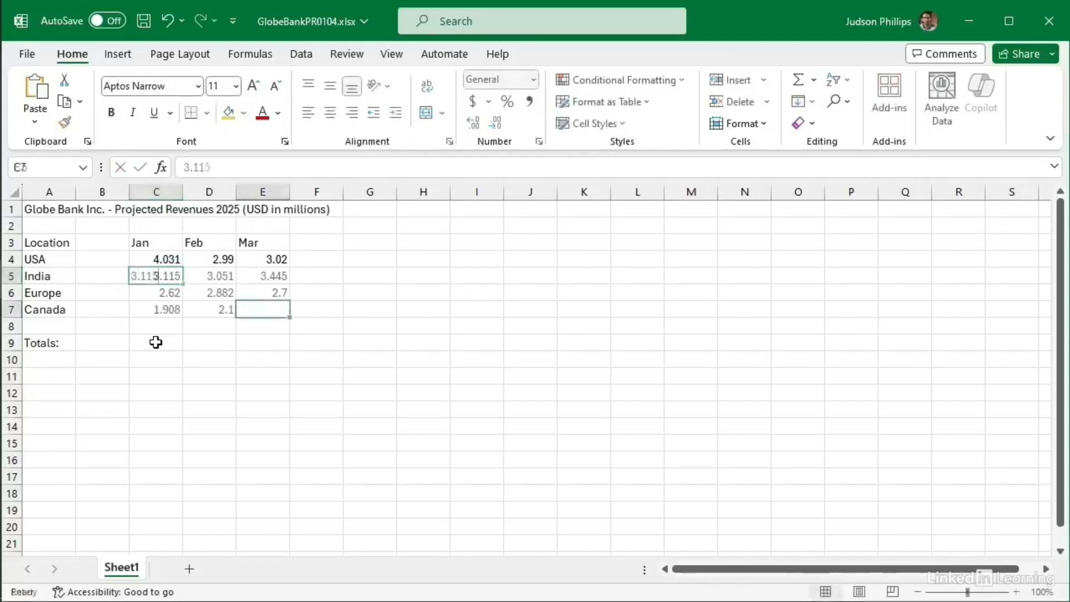
type("2.06")
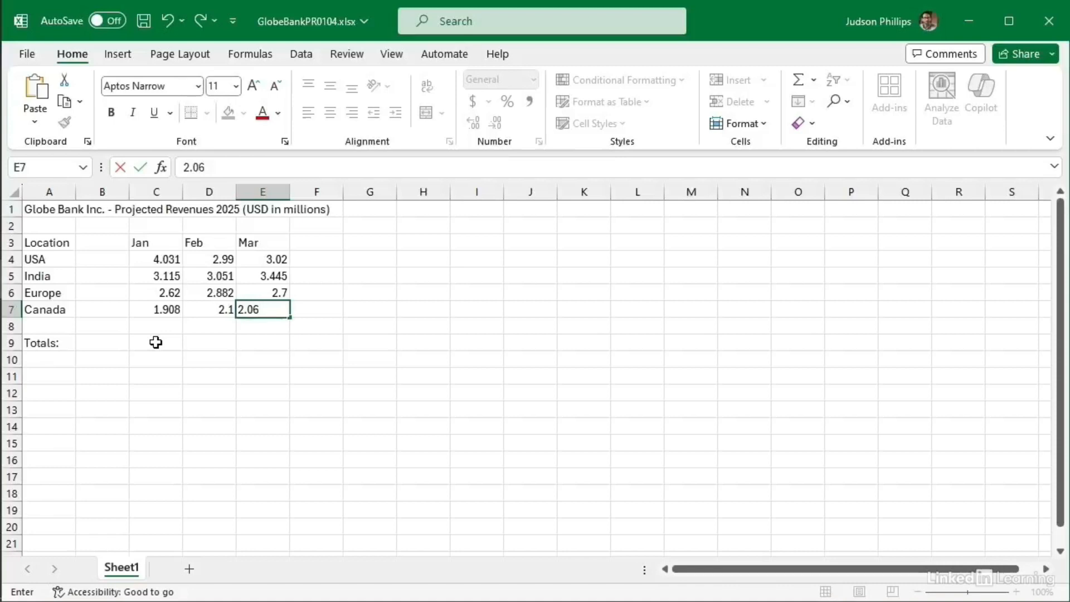
key("Return")
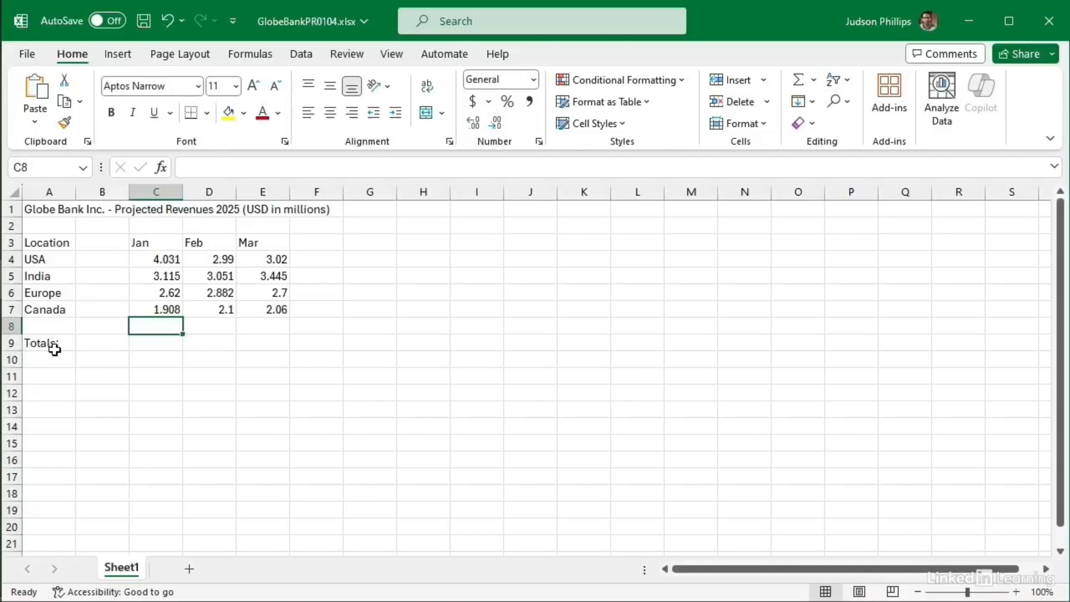
Step: Select C9, the Jan cell of the Totals row
left_click(154, 343)
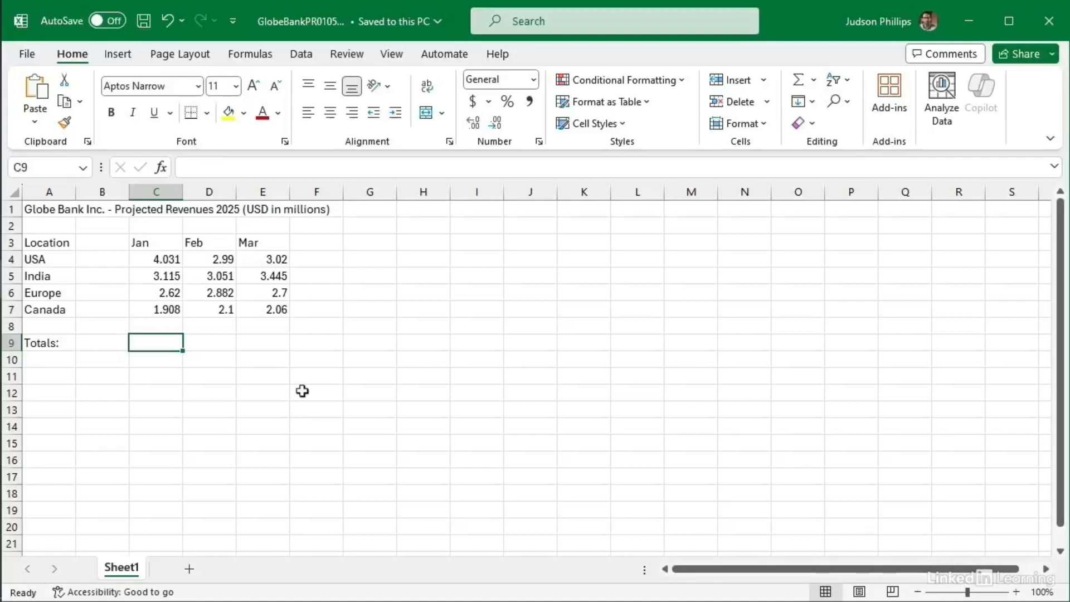
Step: Enter =4.031+3.115+2.62+1.908 in C9 for a Jan total of 11.674
type("=")
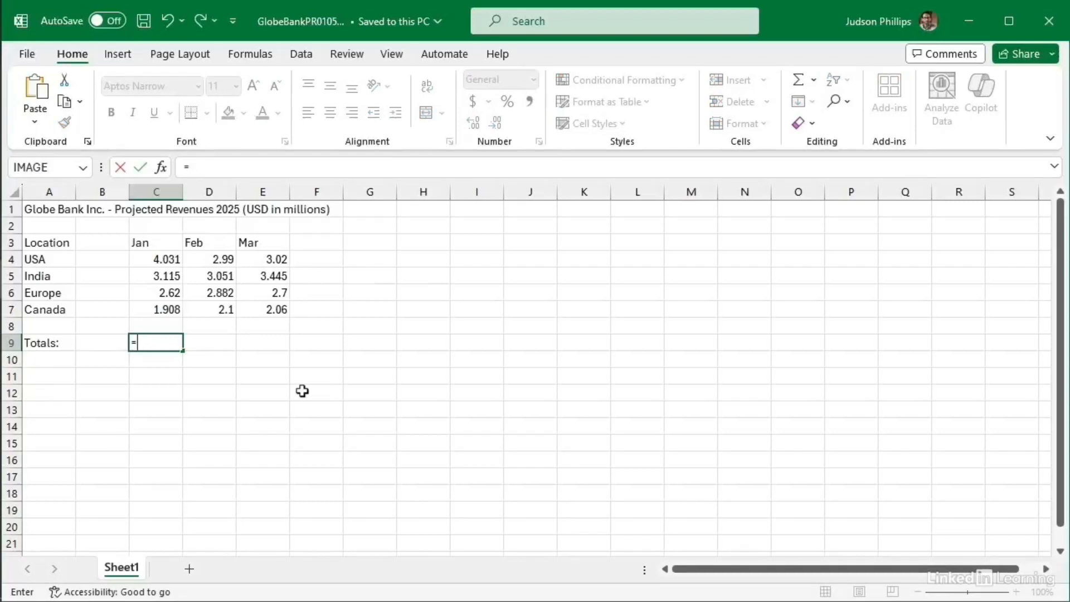
type("4.031")
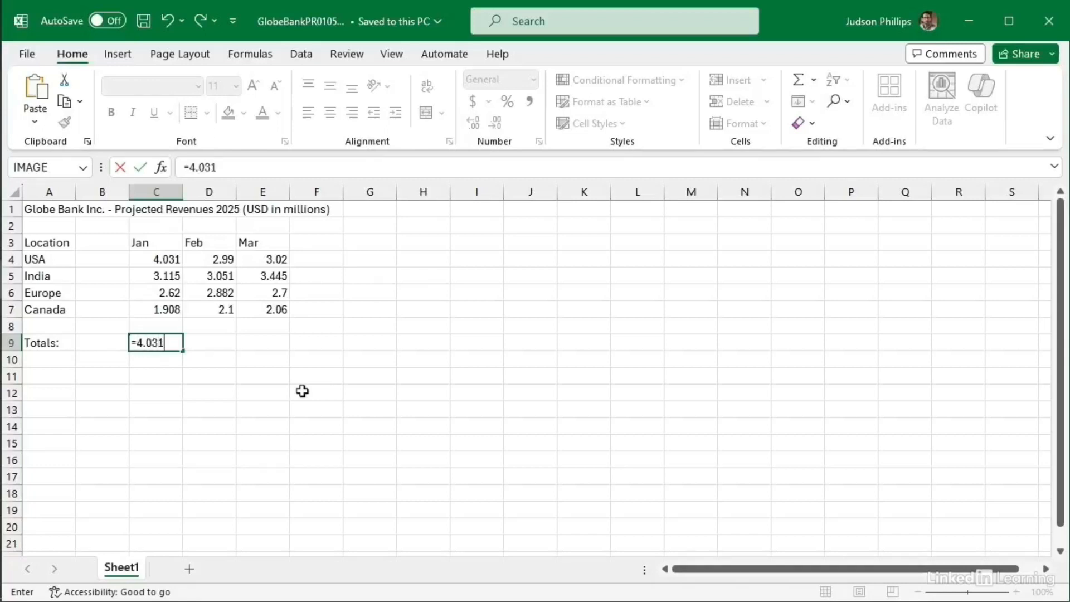
type("+3.115")
type("+2.62+1.908")
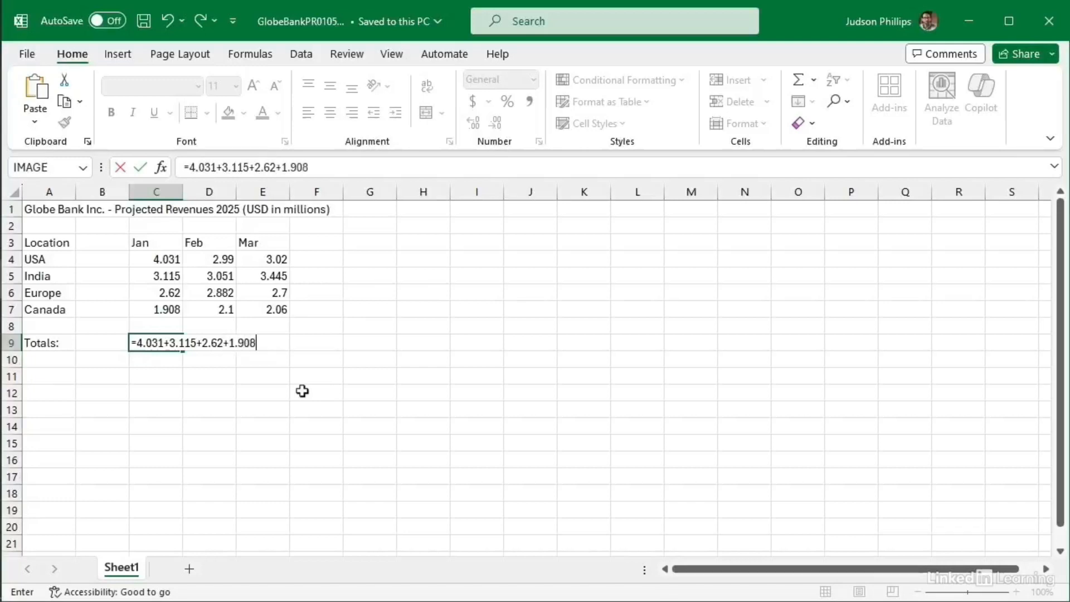
key("Return")
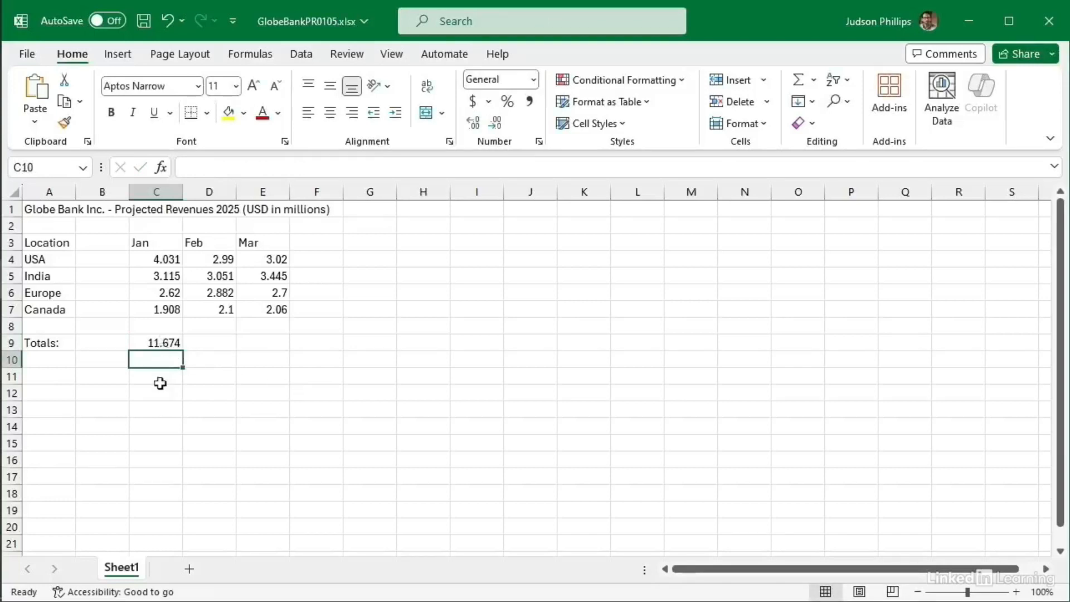
Step: Inspect the typed-number formula in C9, then delete it
left_click(158, 344)
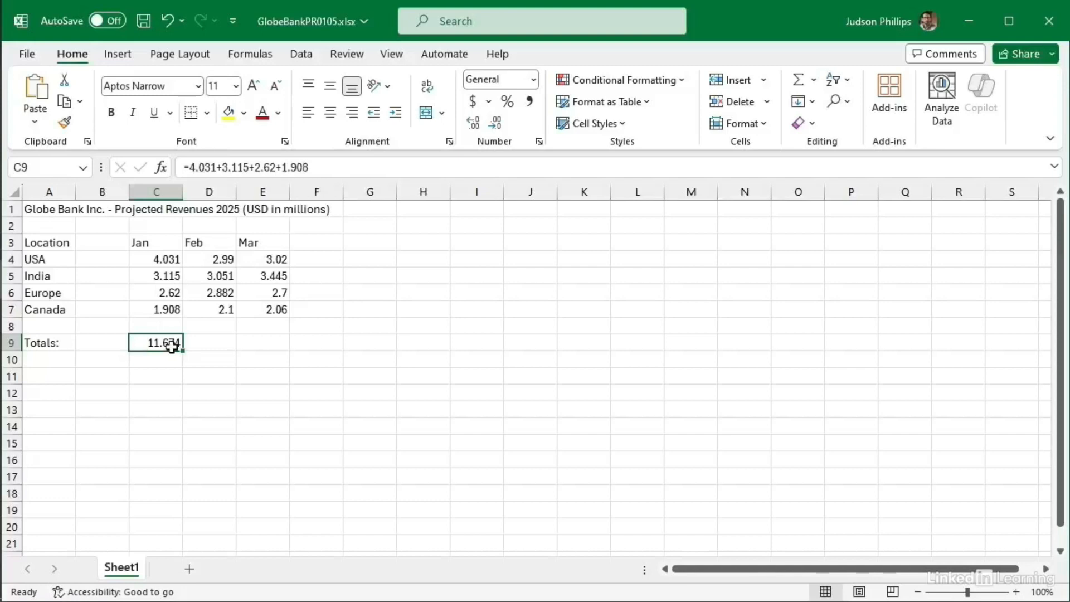
key("Delete")
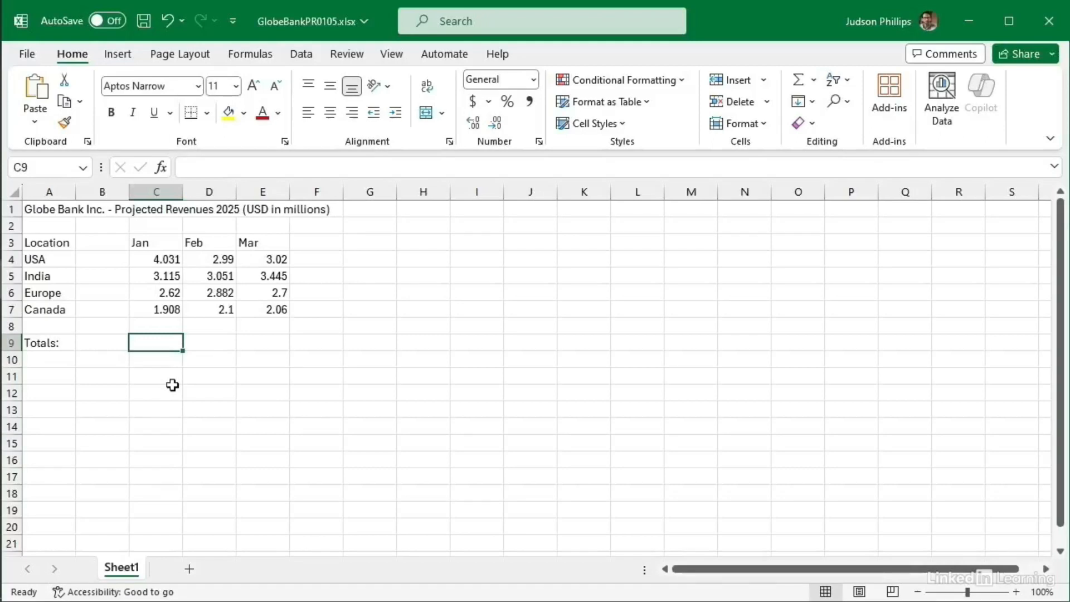
Step: Build the C9 Jan total as =C4+C5+C6+C7, showing 11.674
type("=")
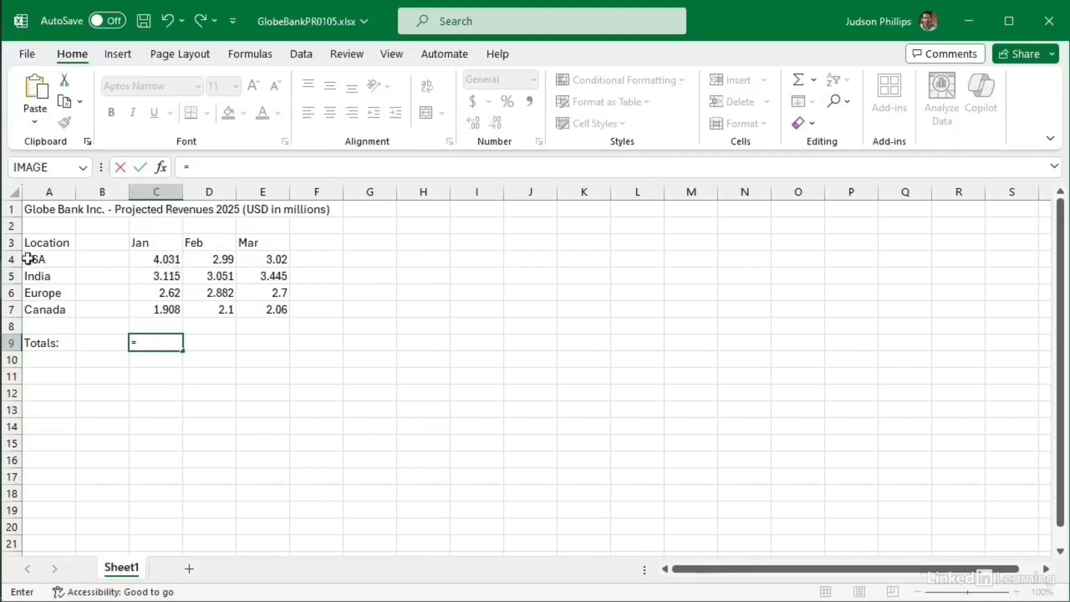
type("c4+")
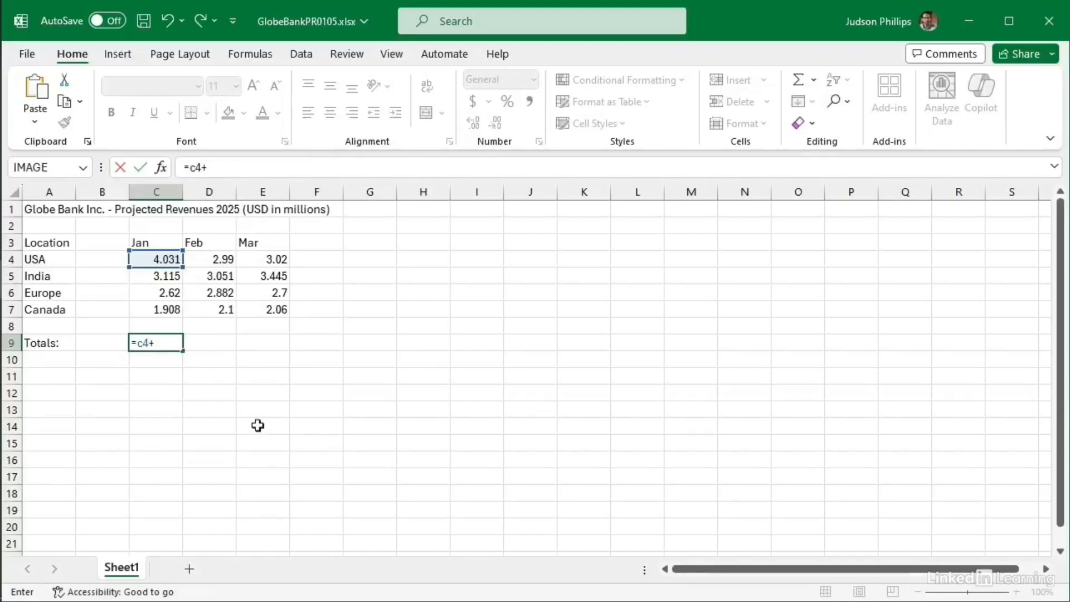
left_click(165, 276)
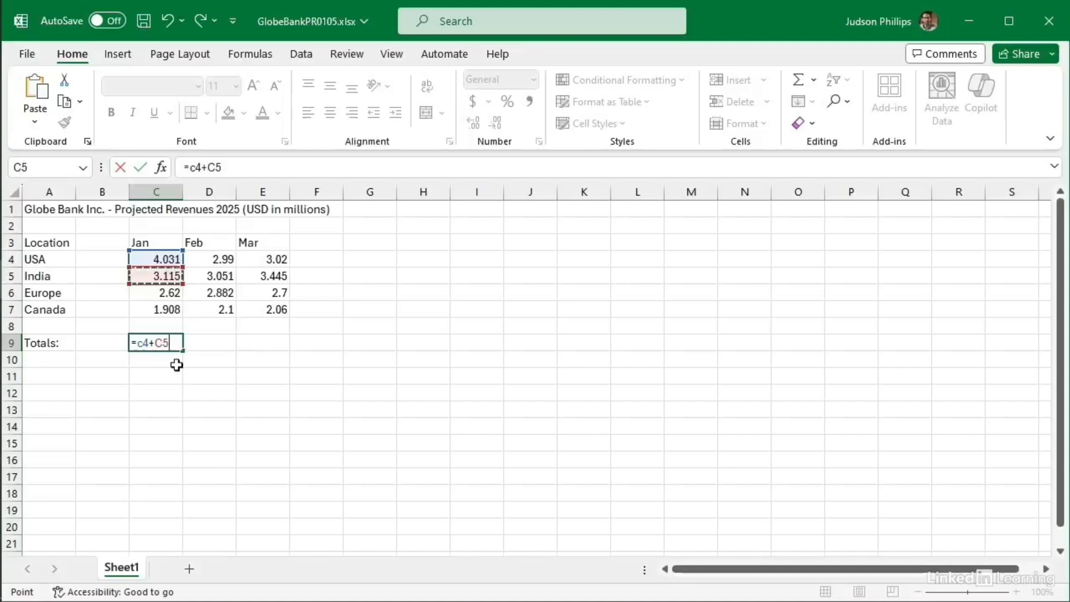
type("+")
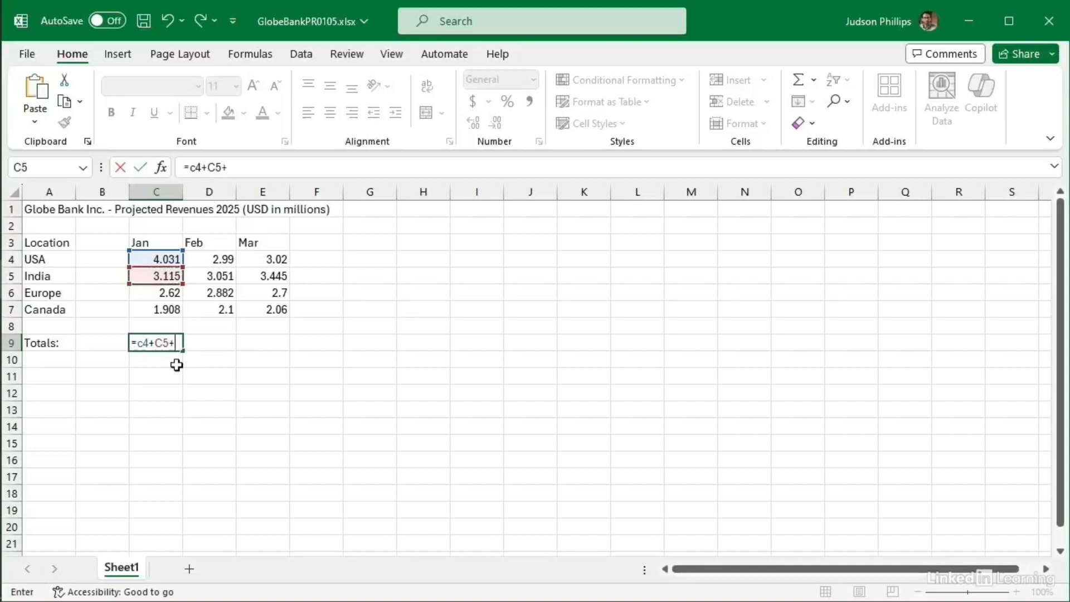
left_click(172, 292)
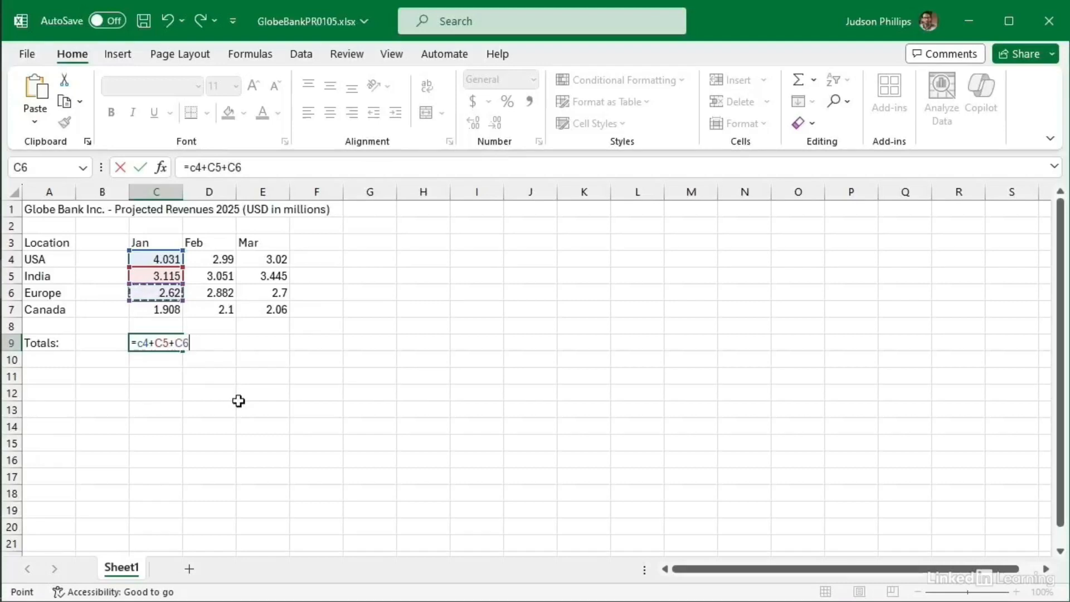
type("+c7")
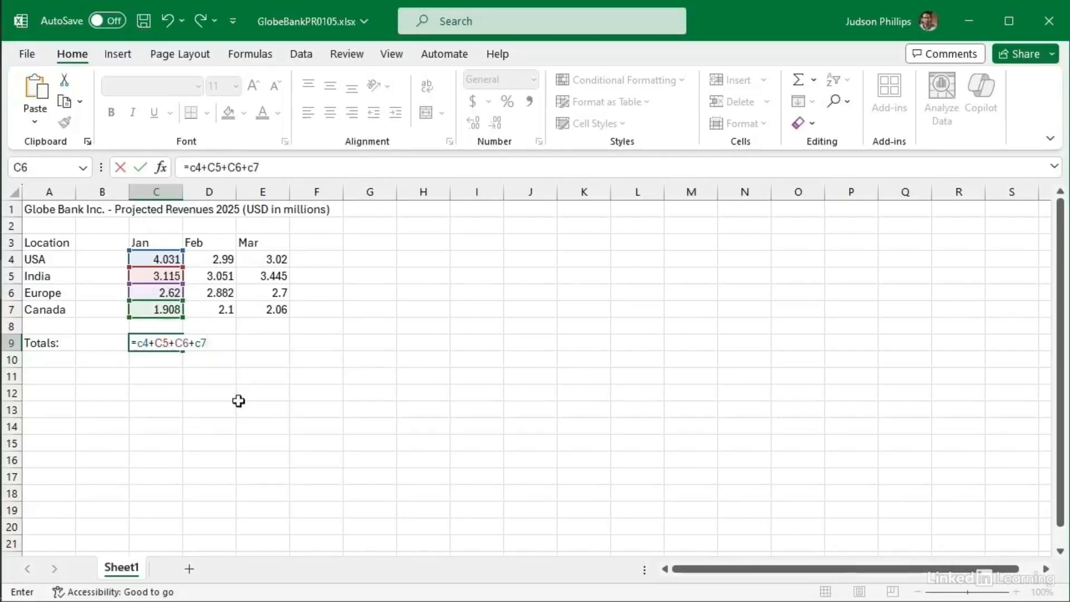
key("Return")
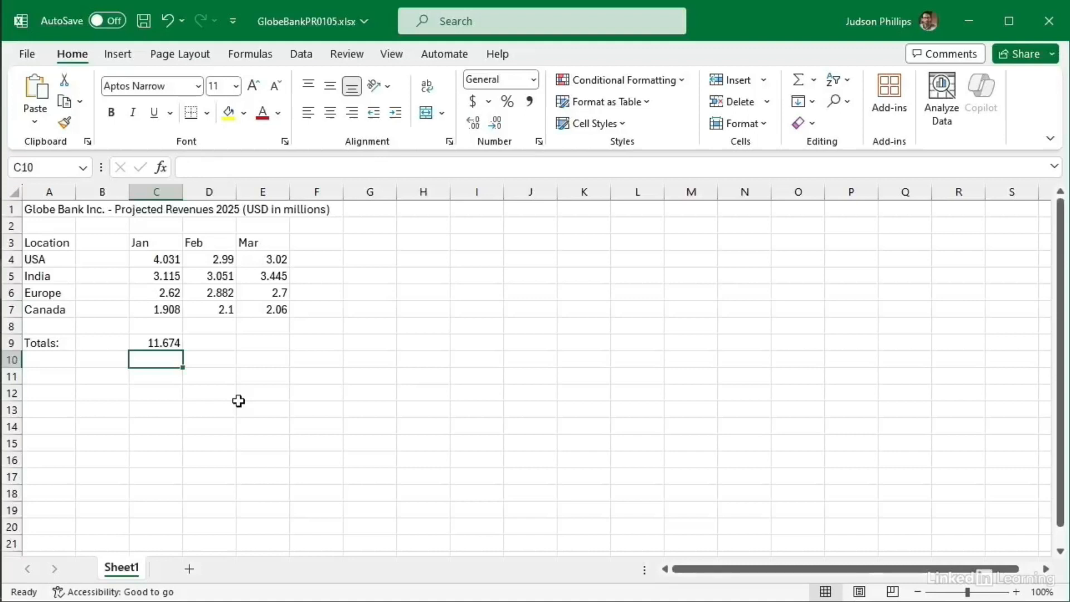
left_click(165, 344)
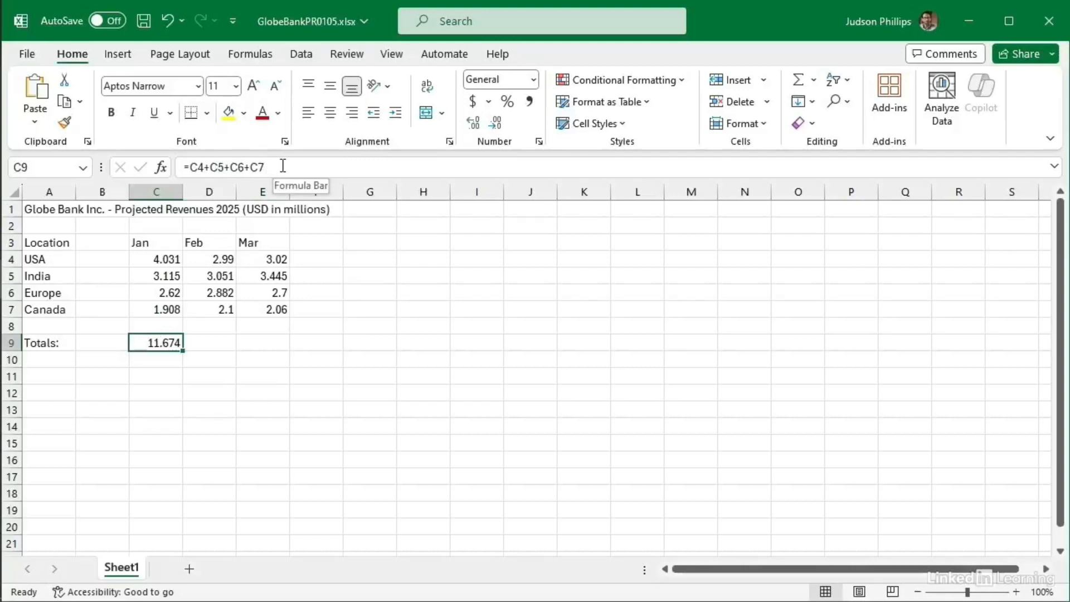
Step: Change Europe's Jan revenue in C6 to 3.62, then delete the updated C9 total
left_click(153, 295)
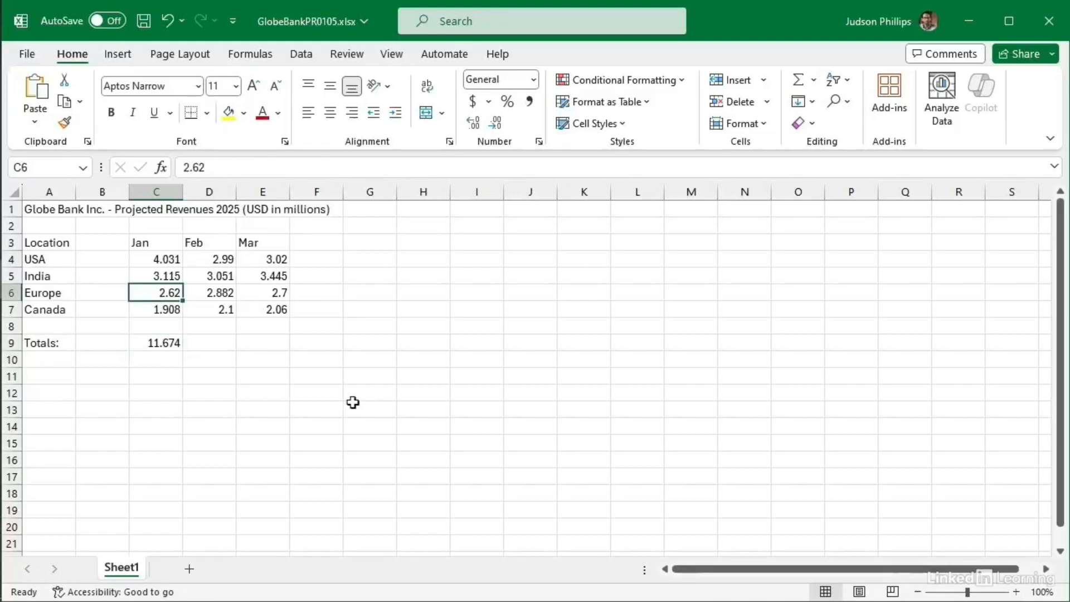
type("3.62")
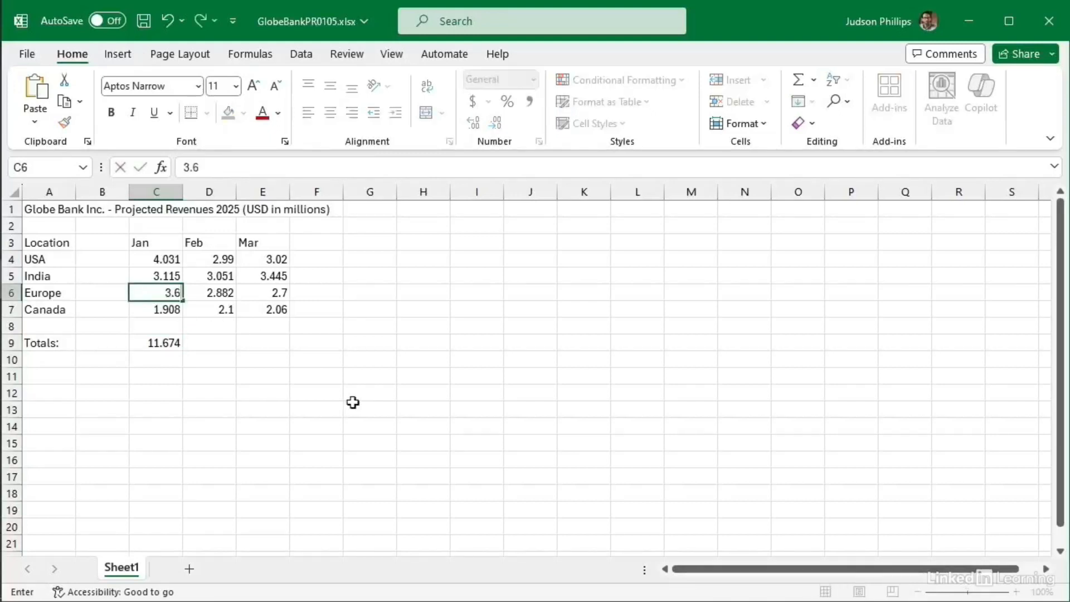
key("Return")
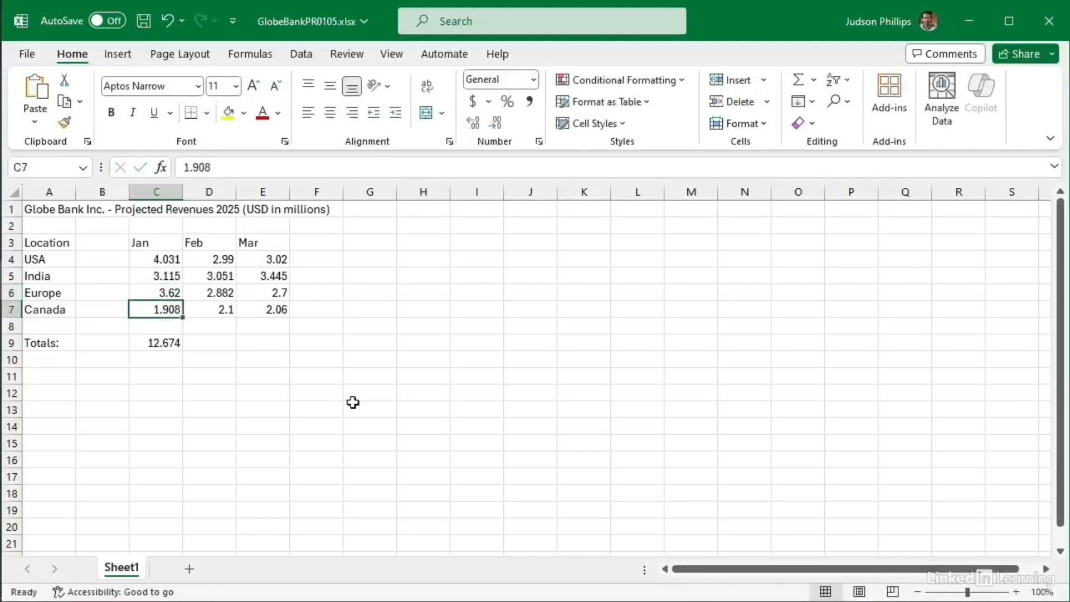
left_click(162, 343)
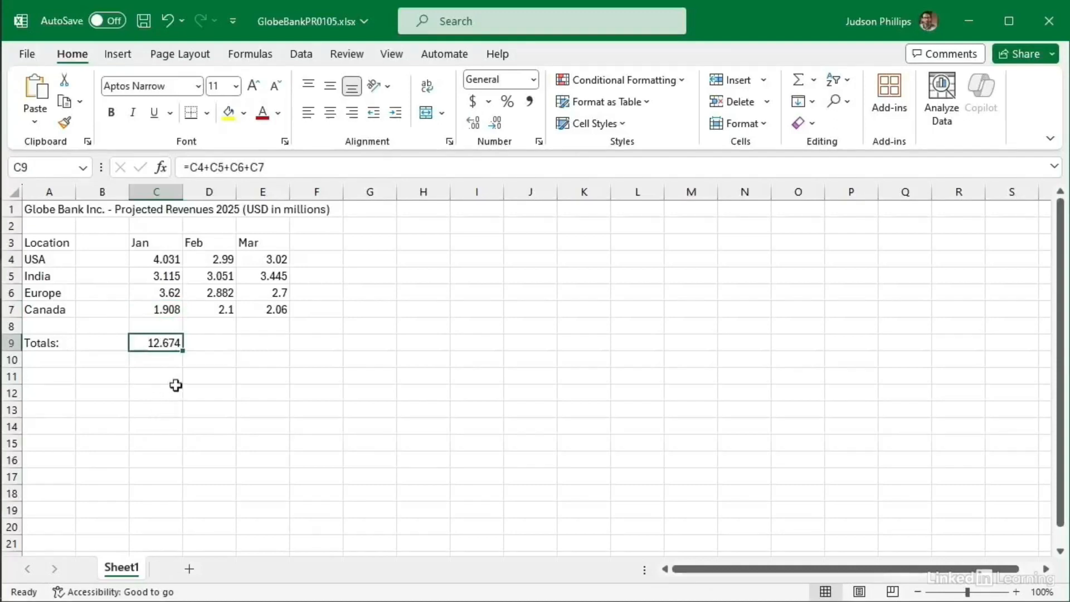
key("Delete")
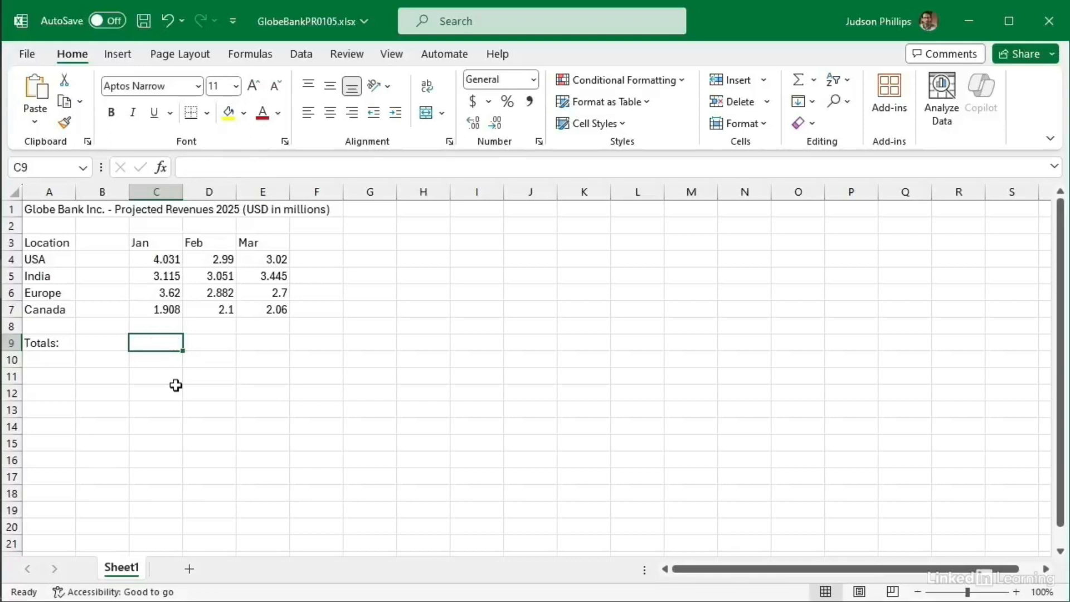
Step: Enter =SUM(C4:C7) in C9 for 12.674, check it, then clear the cell
type("=")
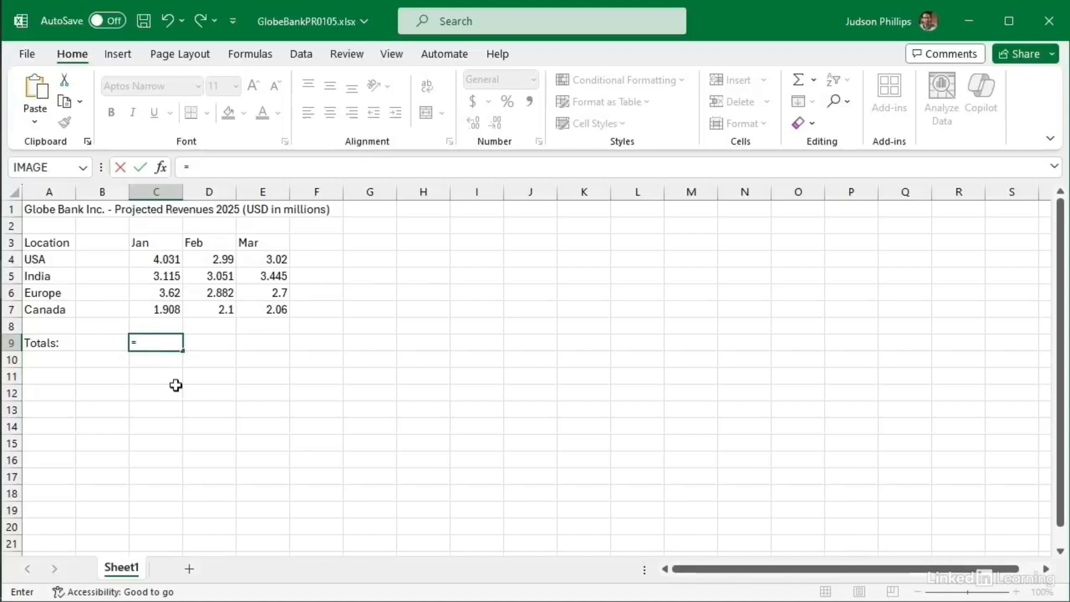
type("sum")
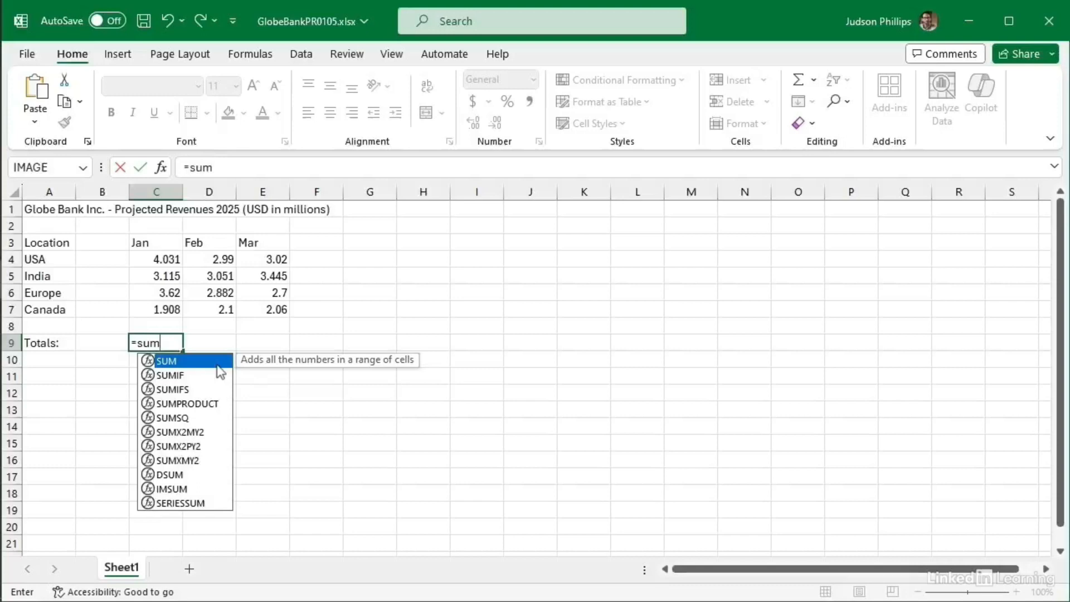
type("(")
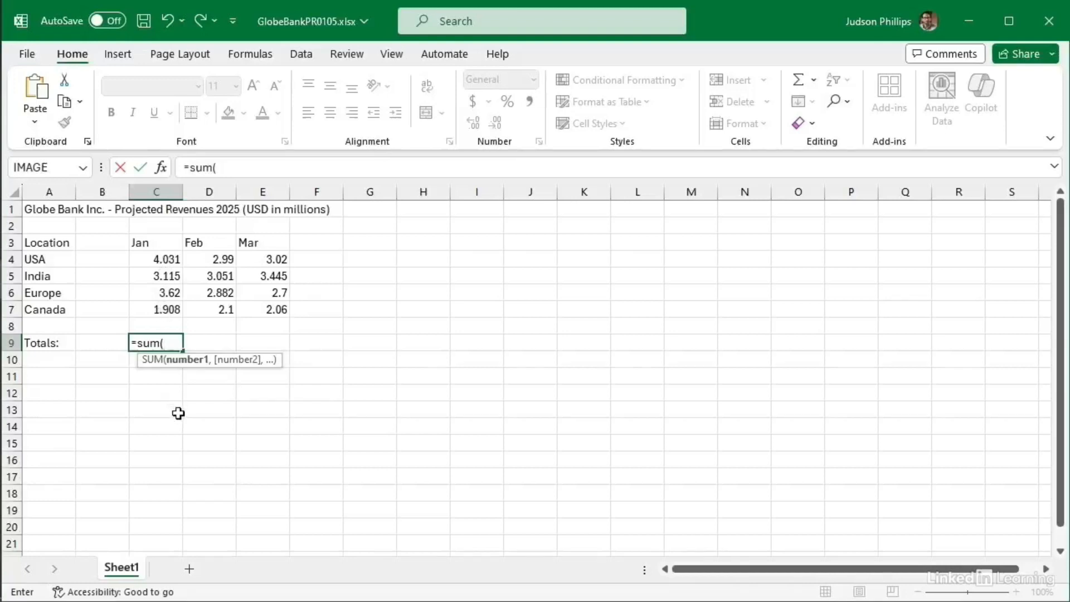
type("c4:")
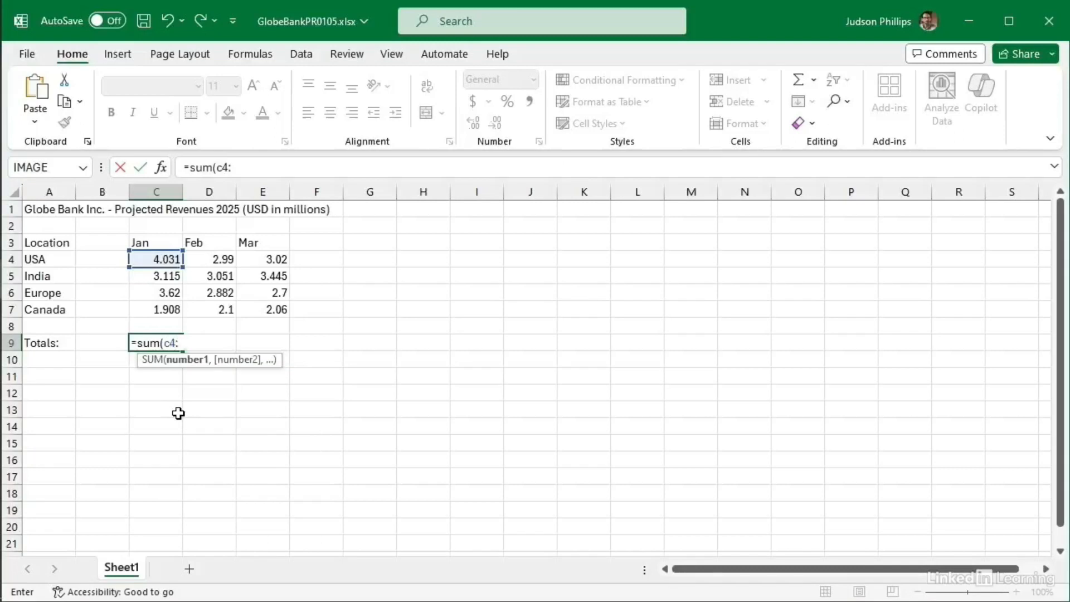
type("c7")
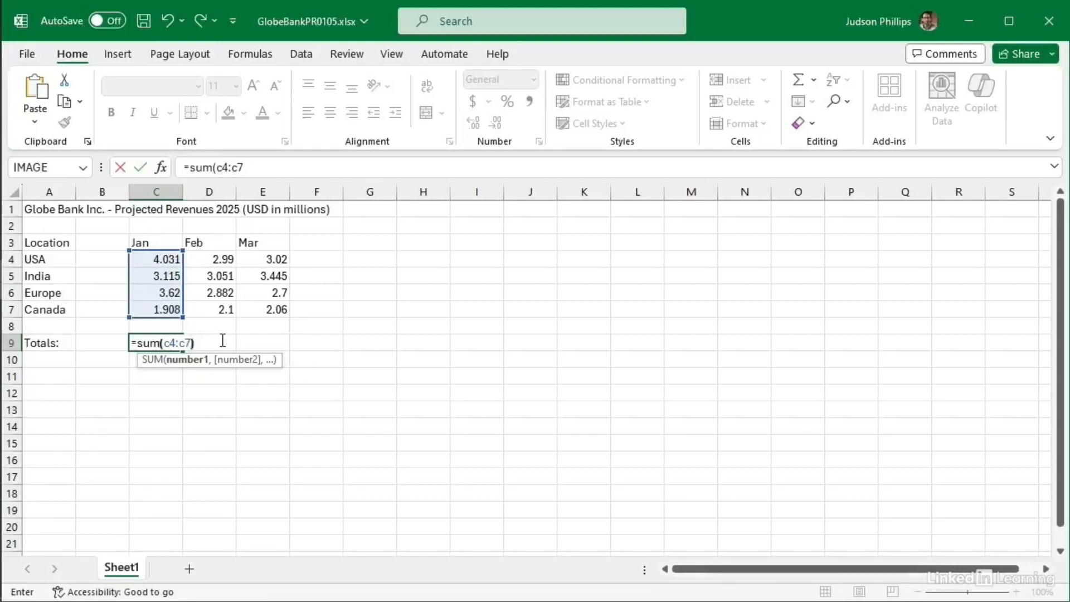
type(")")
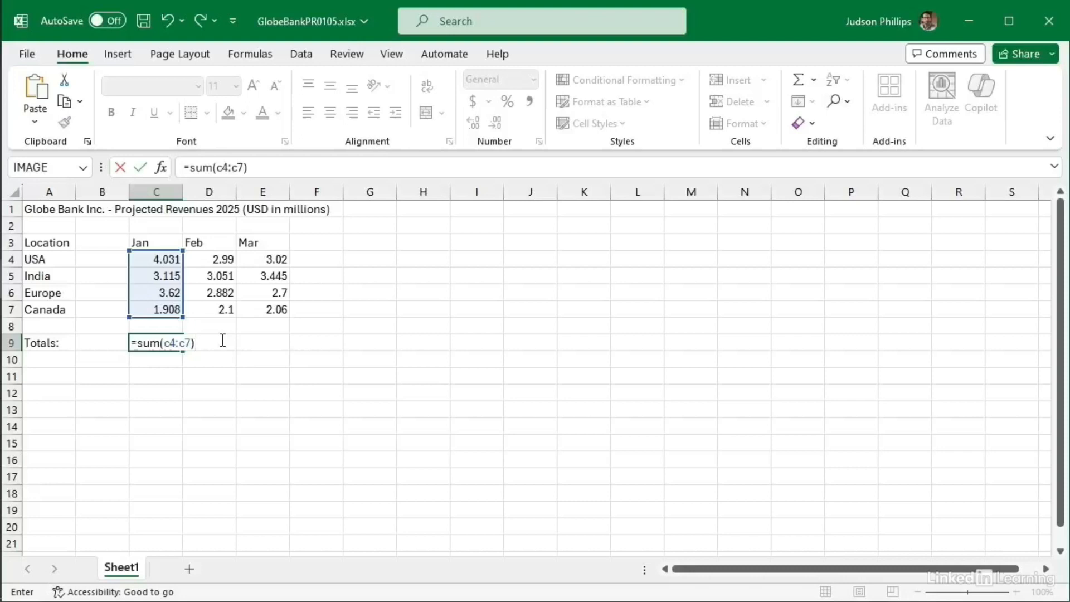
key("Return")
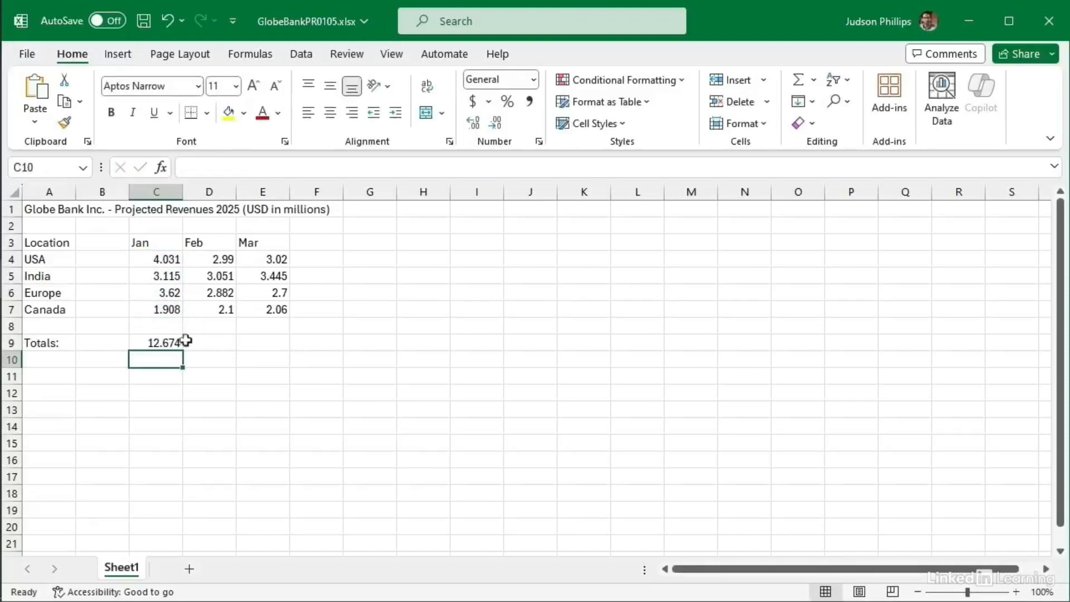
left_click(160, 342)
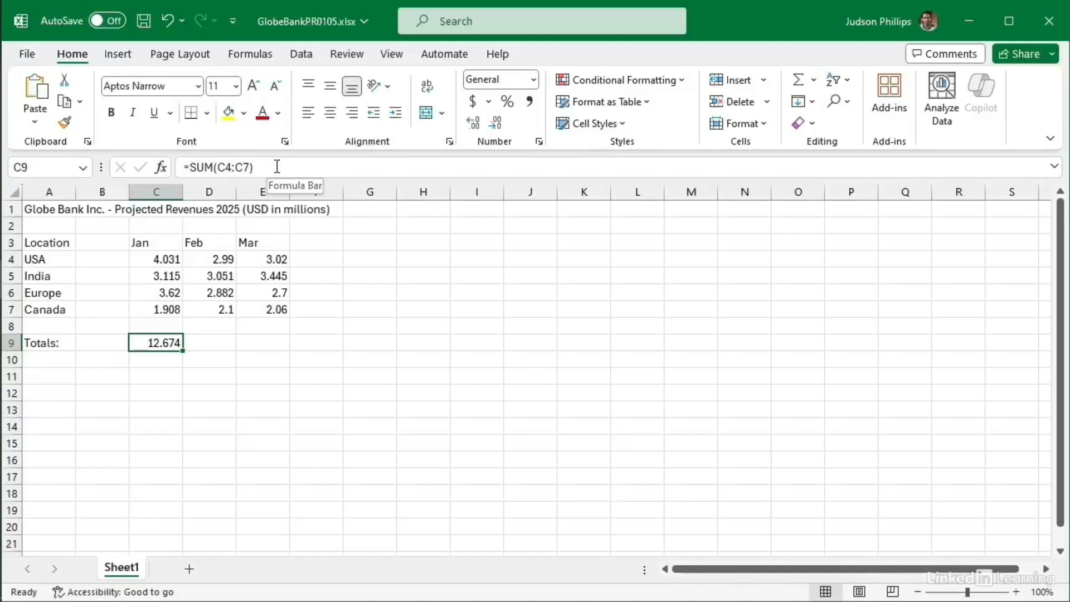
key("Delete")
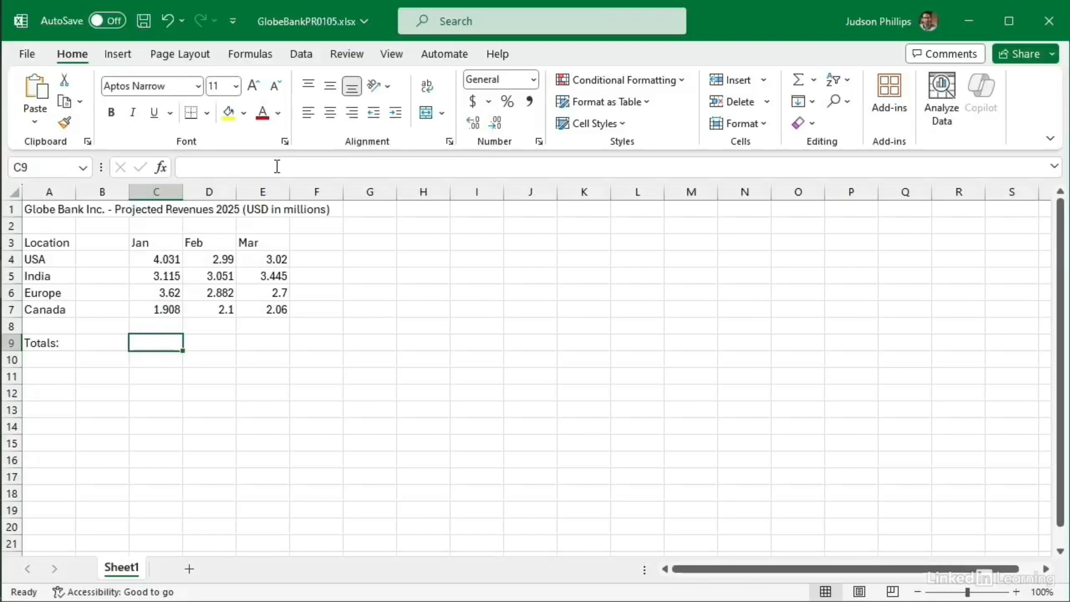
Step: Re-enter =SUM(C4:C7) in C9 by dragging over C4:C7, giving 12.674
type("=")
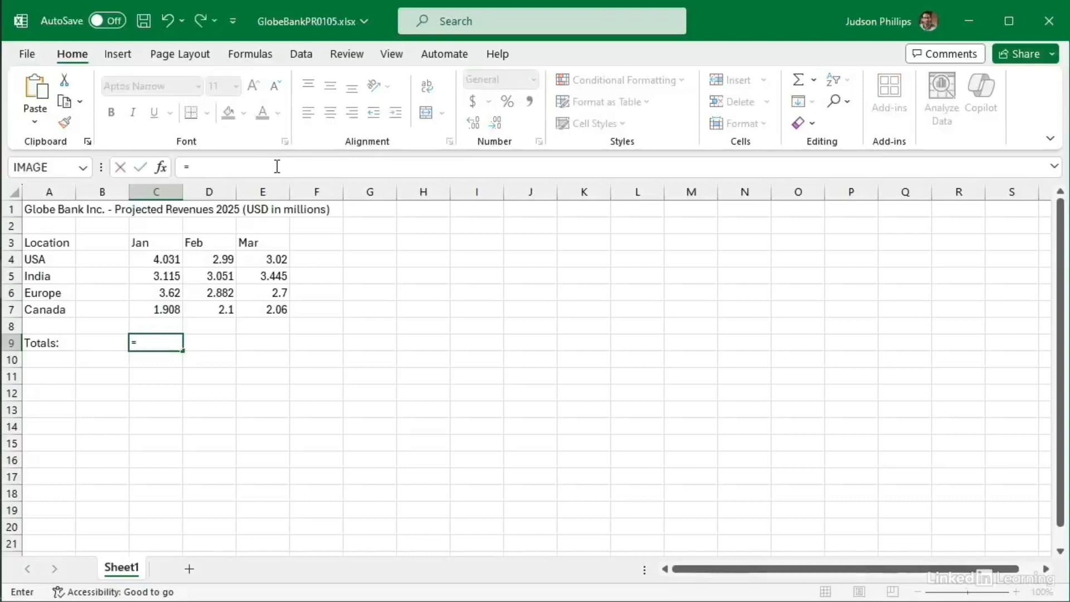
type("sum")
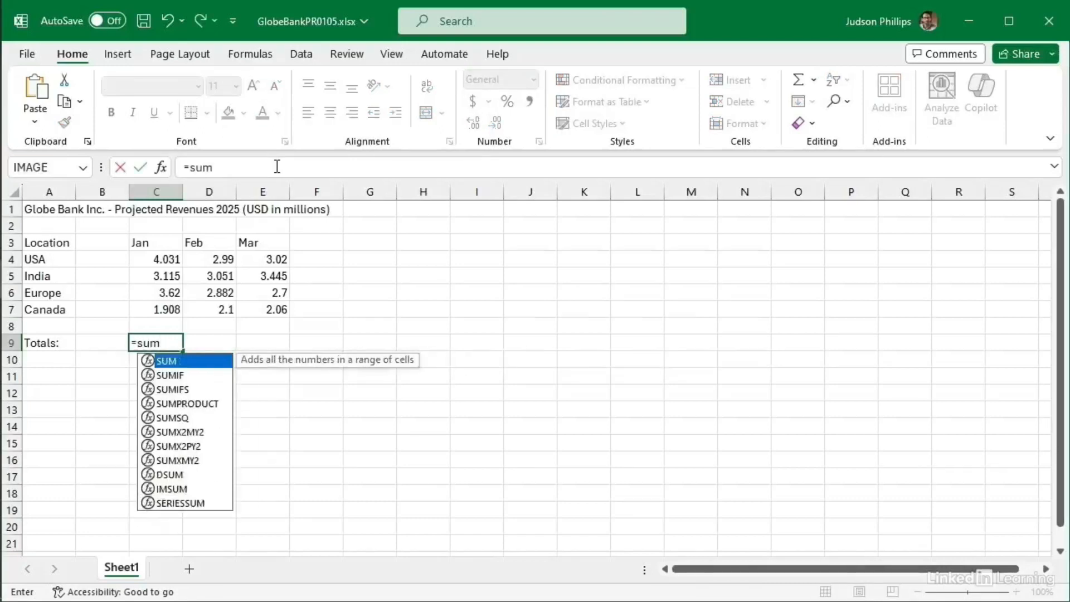
type("(")
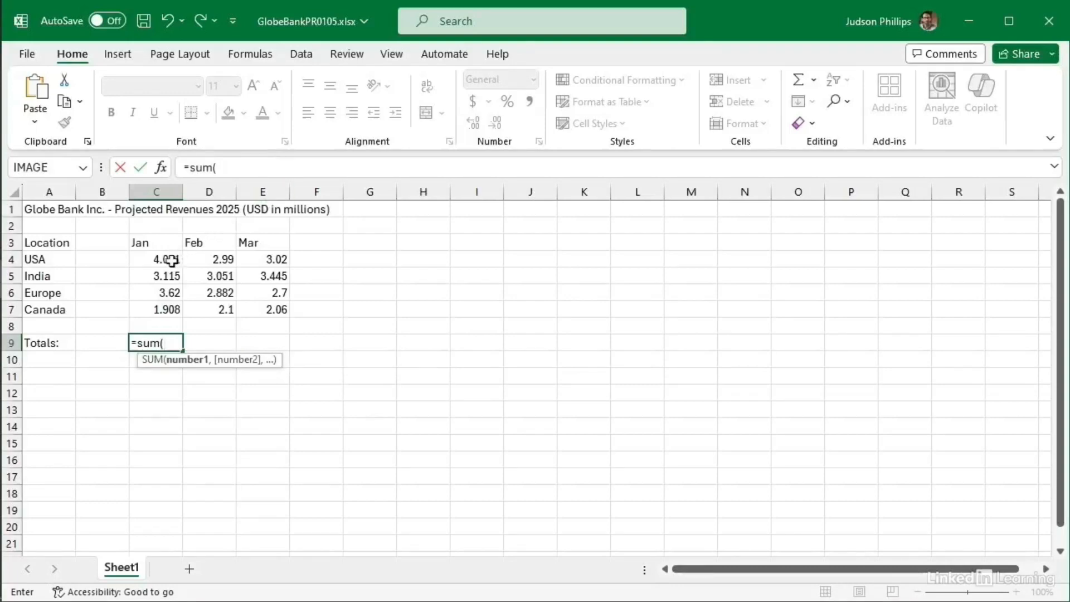
left_click_drag(172, 260, 174, 308)
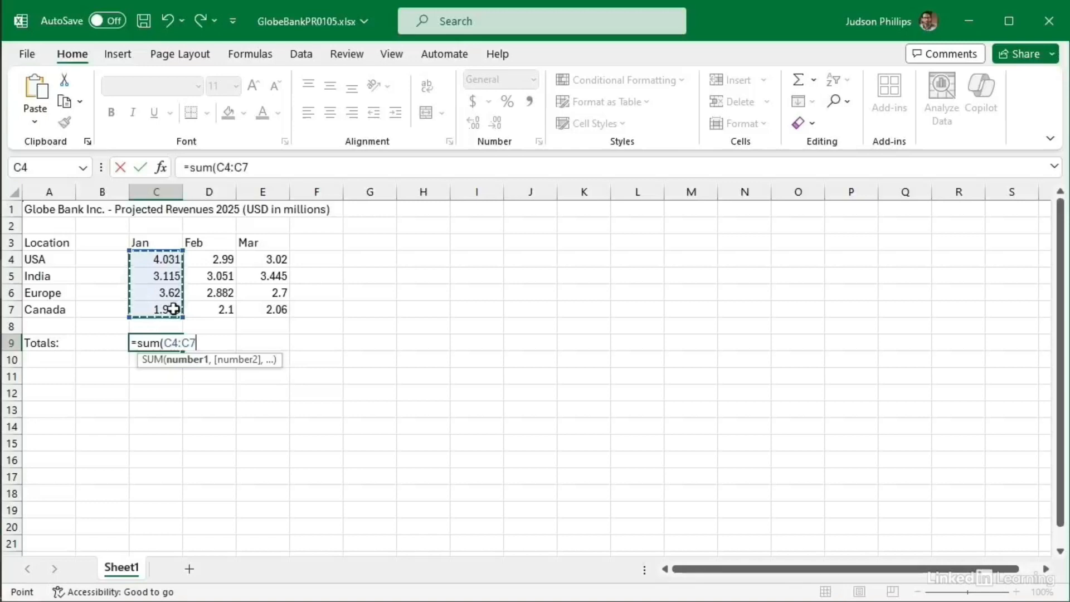
type(")")
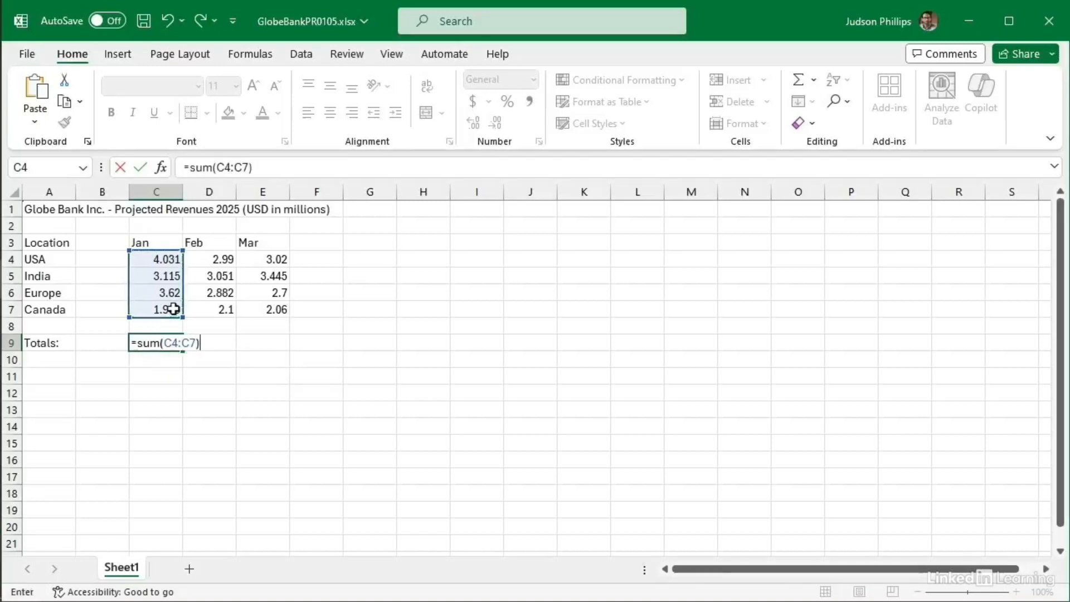
key("Return")
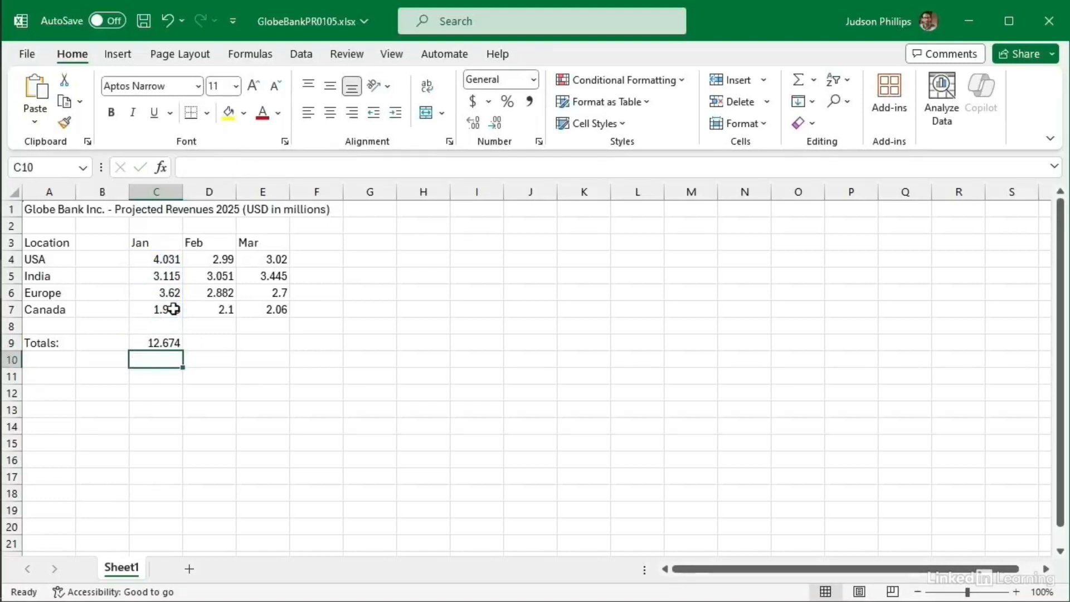
key("Up")
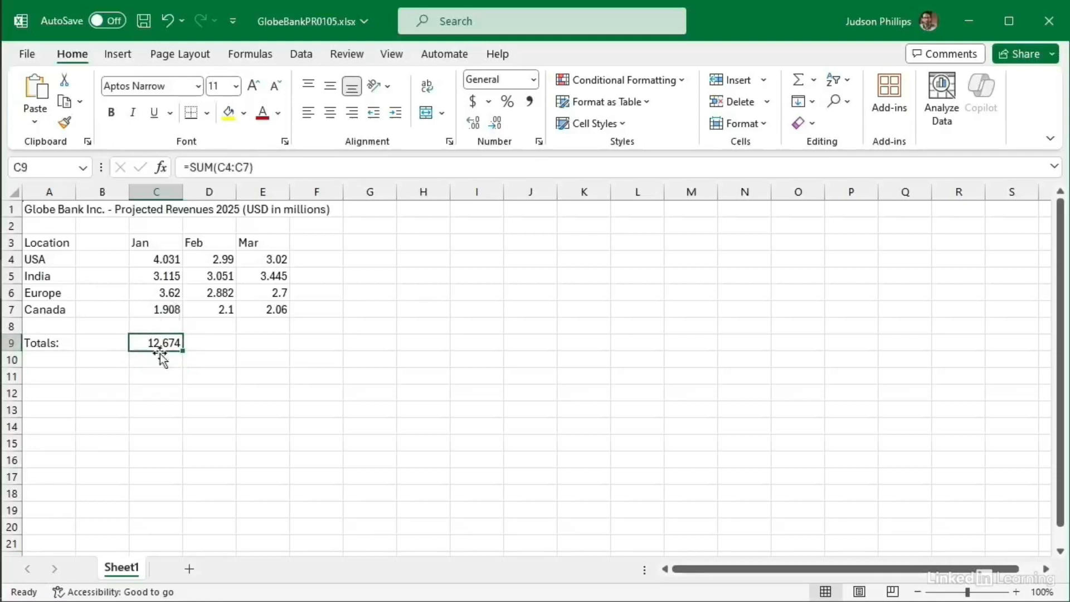
Step: Clear C9 and re-enter the Jan total as =SUM(C4:C7) with AutoSum, ending the range at row 7
key("Delete")
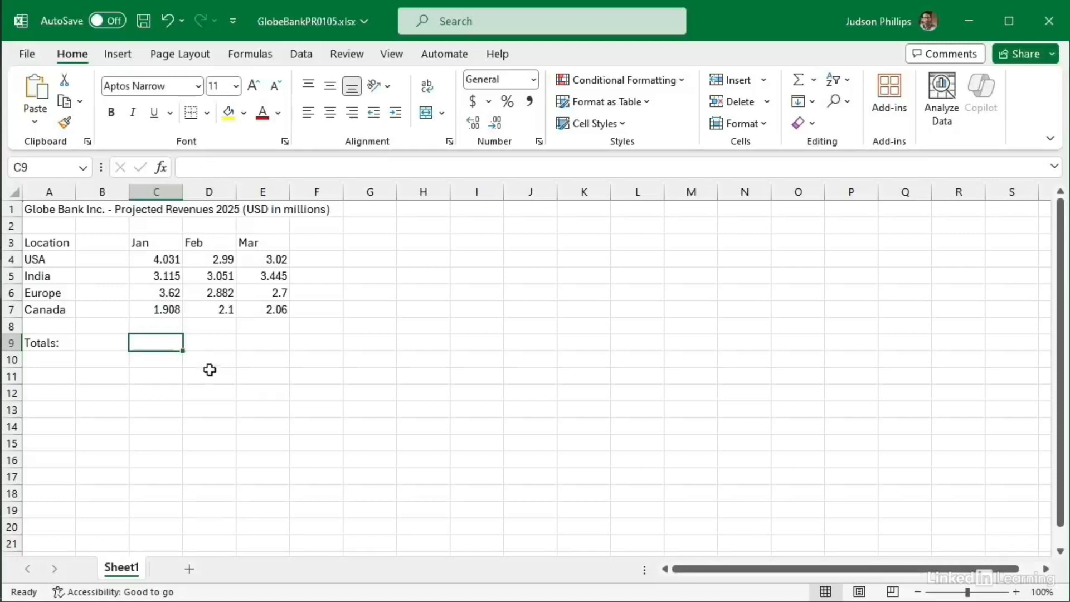
left_click(261, 56)
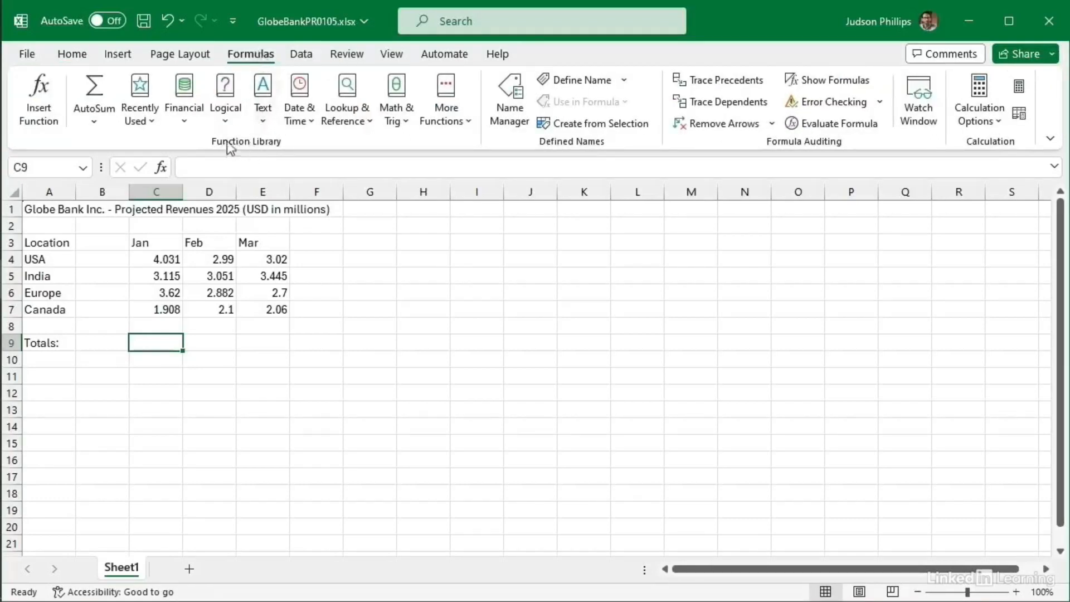
left_click(94, 122)
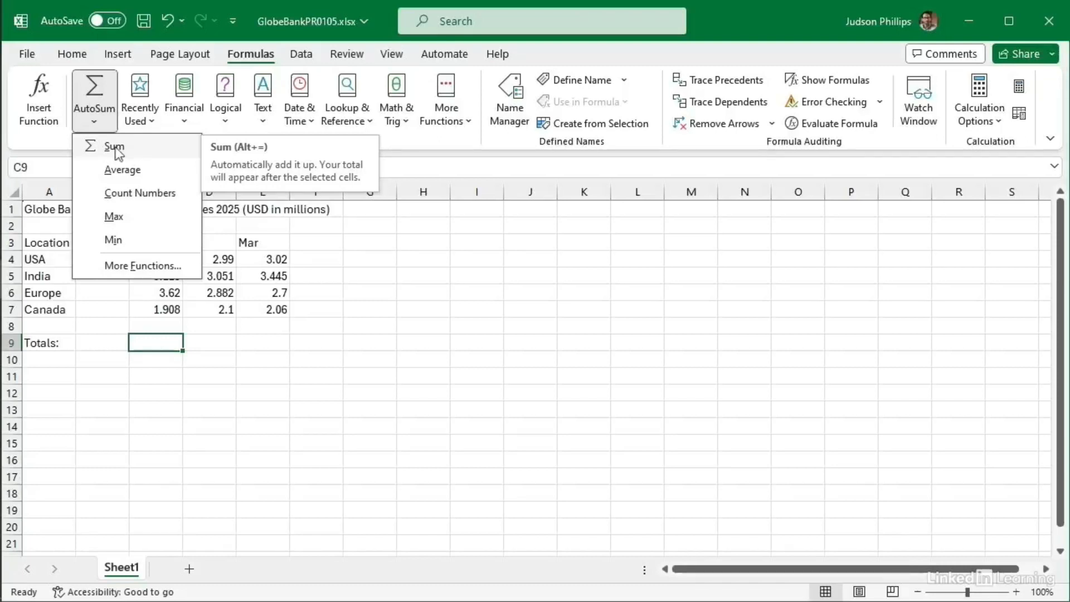
left_click(115, 150)
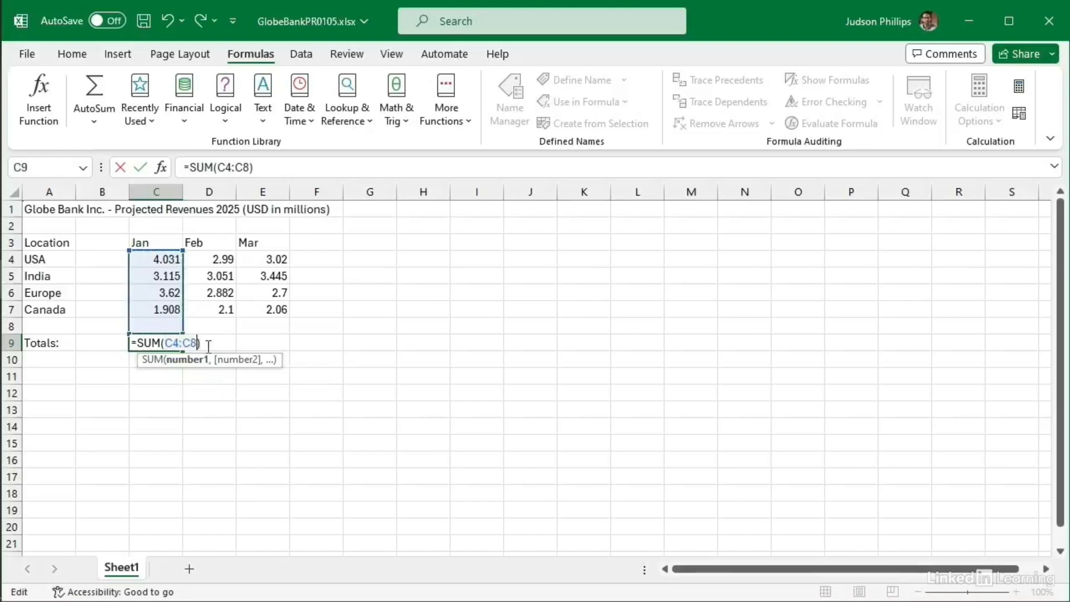
key("BackSpace")
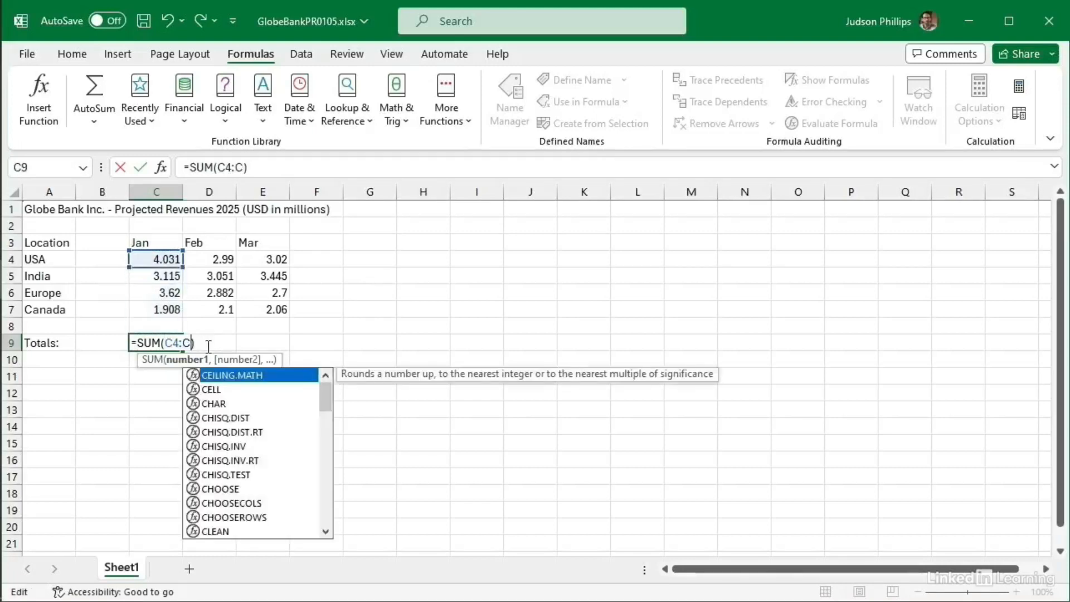
type("7")
key("Return")
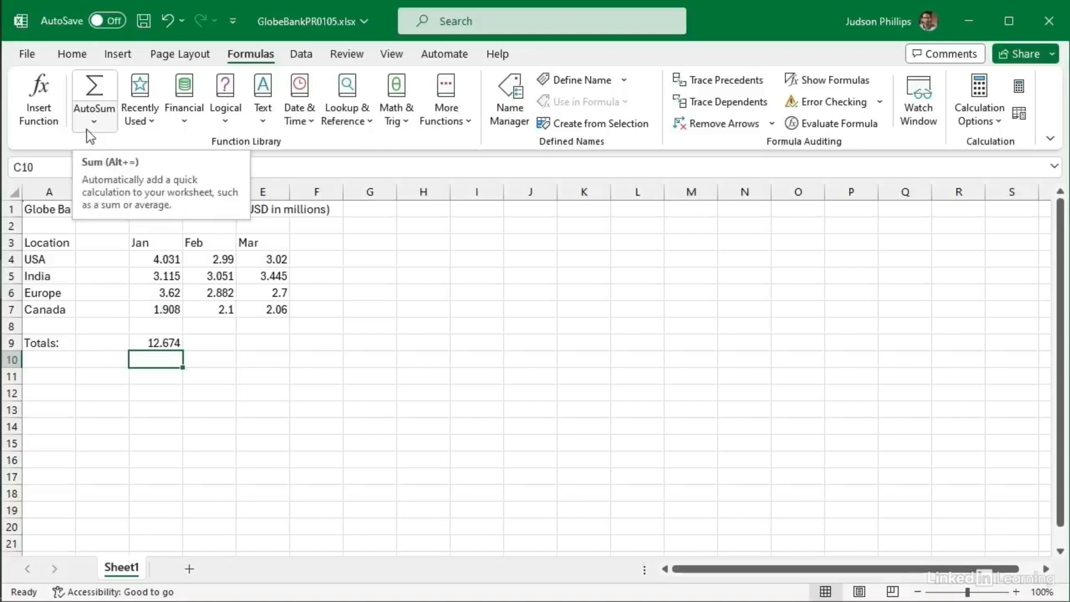
left_click(156, 342)
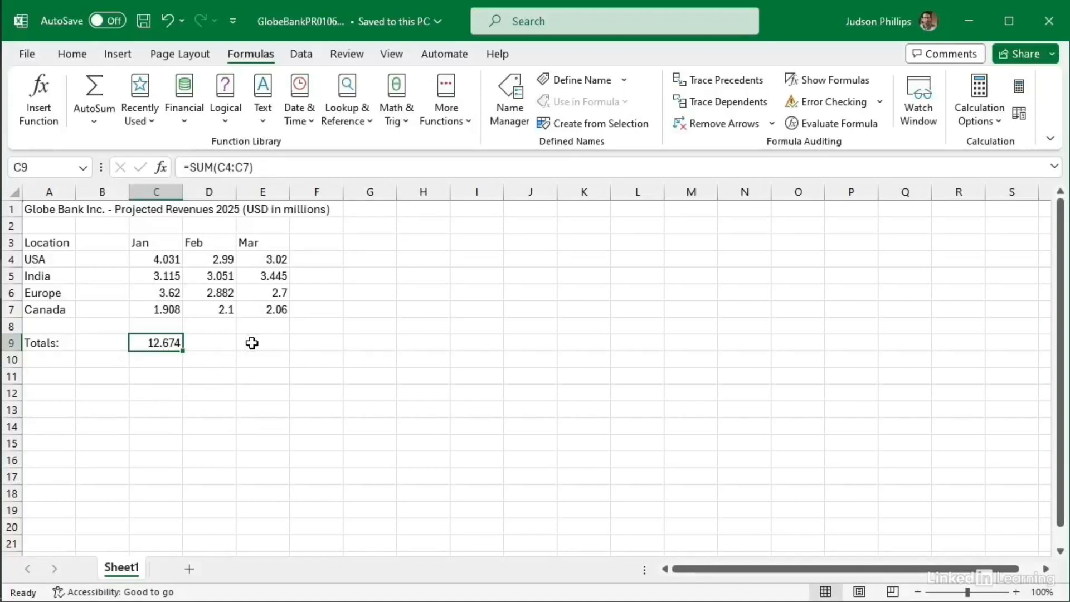
Step: Copy the Jan SUM formula from C9 and select D9, the Feb total cell
left_click(73, 55)
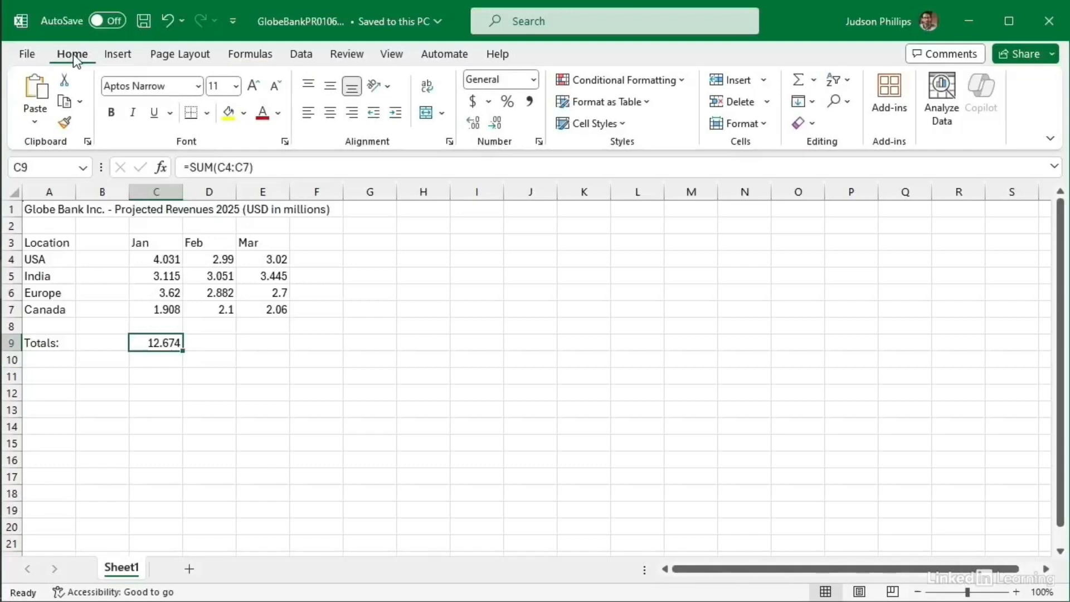
left_click(64, 104)
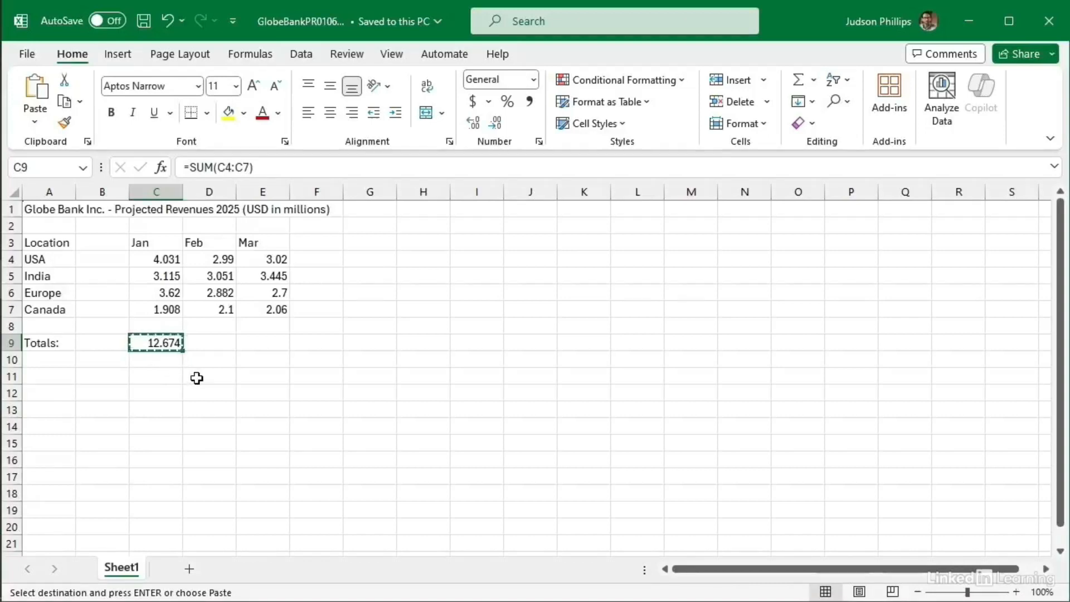
left_click(215, 343)
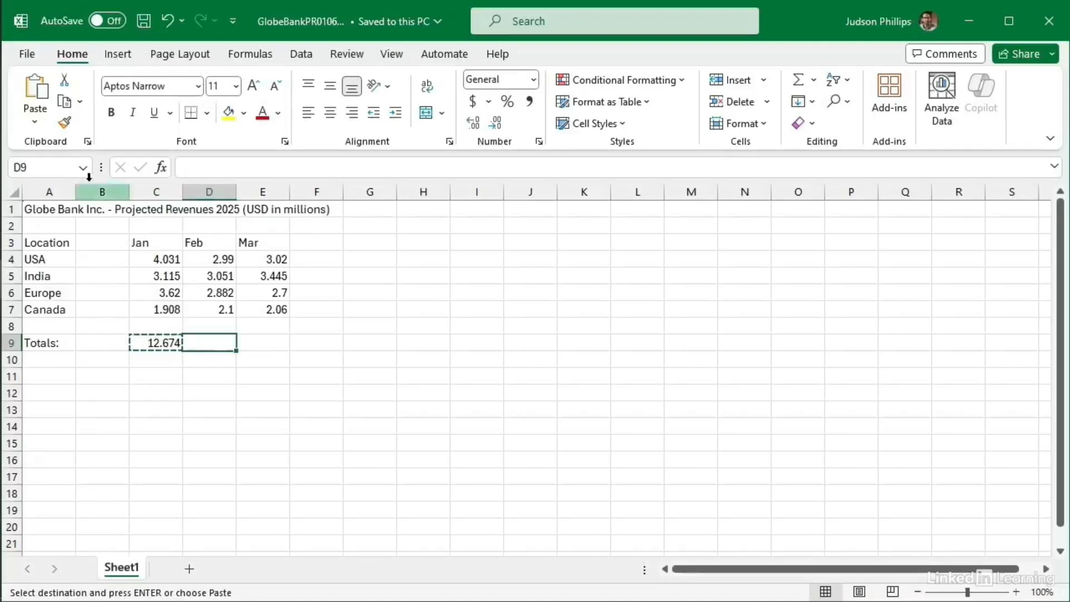
left_click(36, 88)
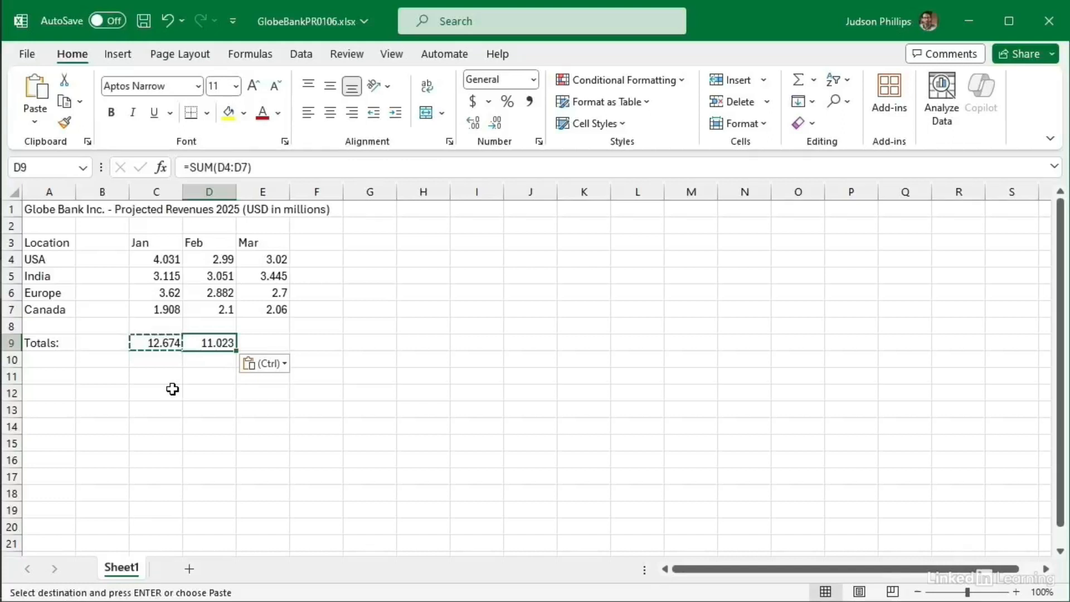
left_click(266, 343)
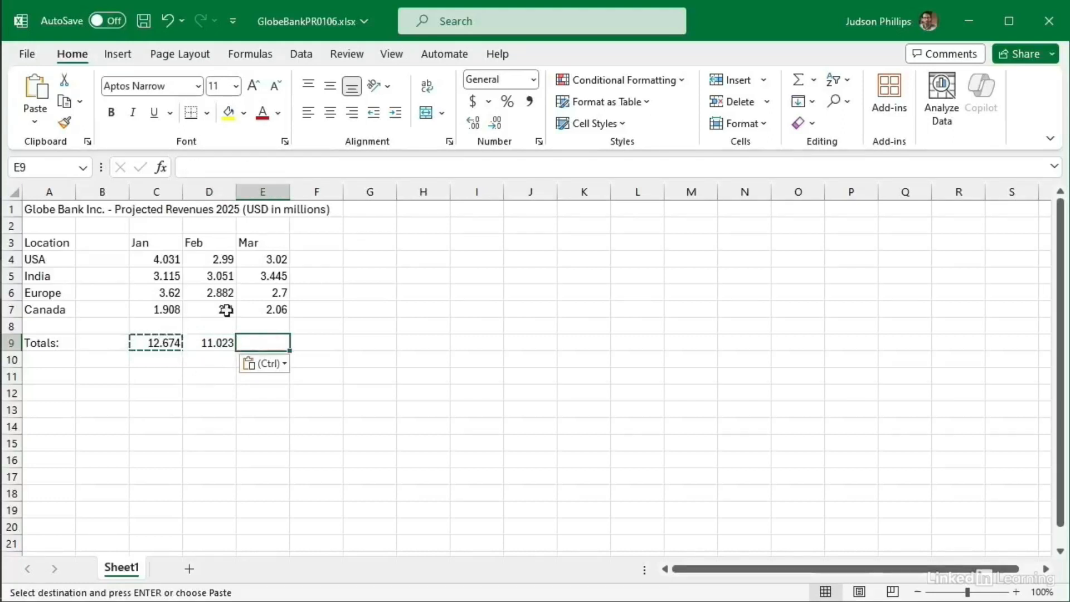
left_click(38, 88)
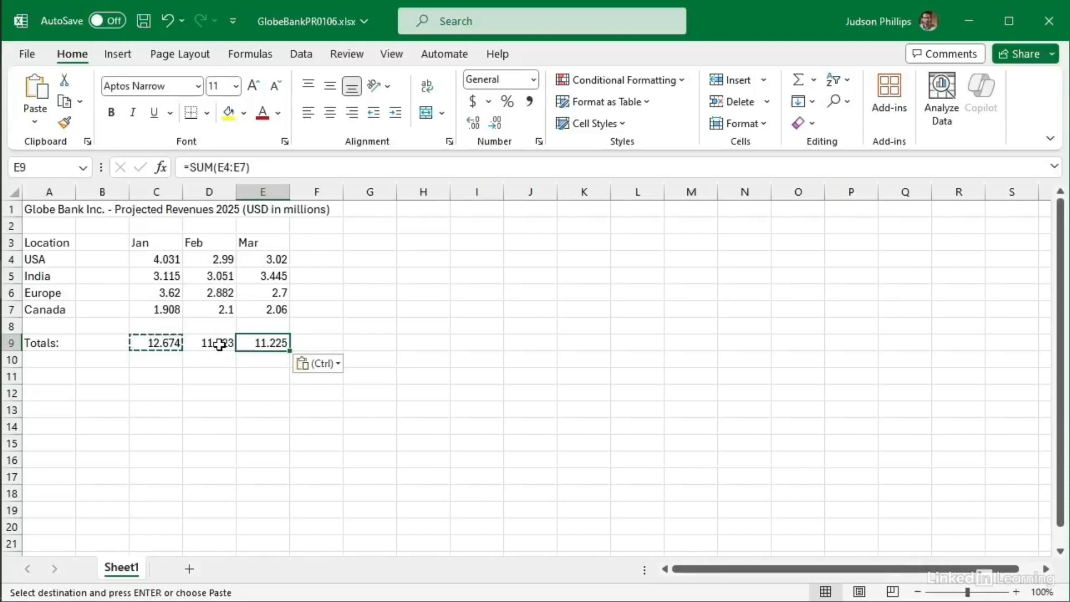
left_click(208, 395)
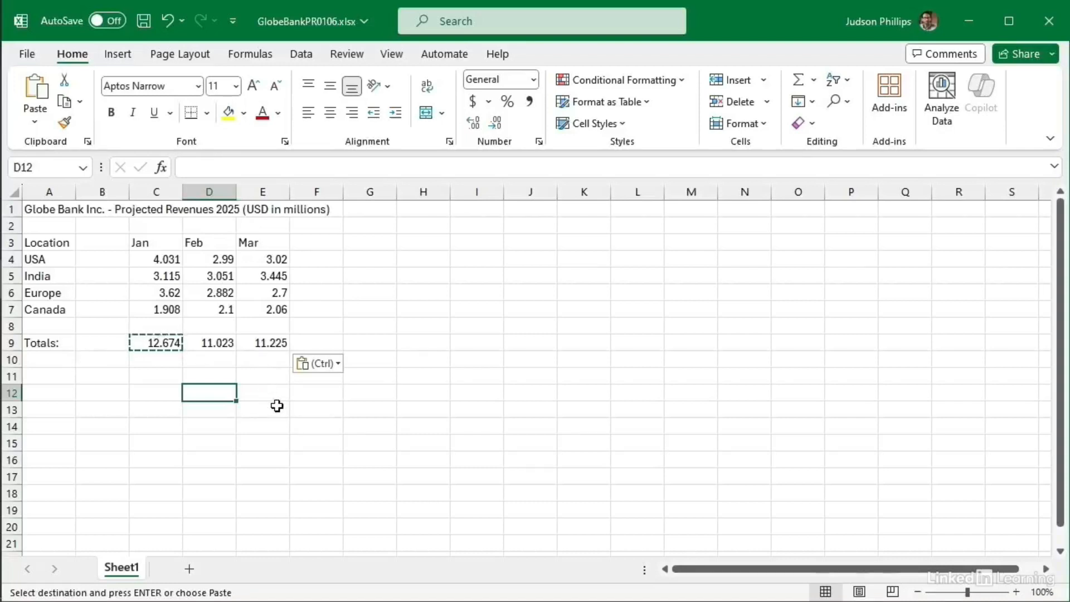
key("Escape")
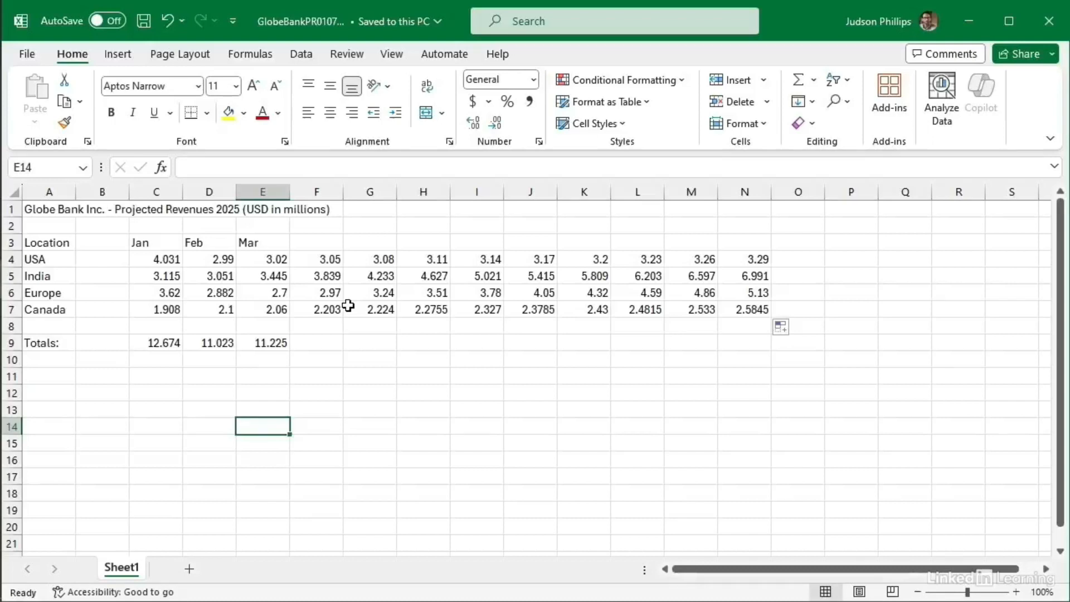
left_click(419, 392)
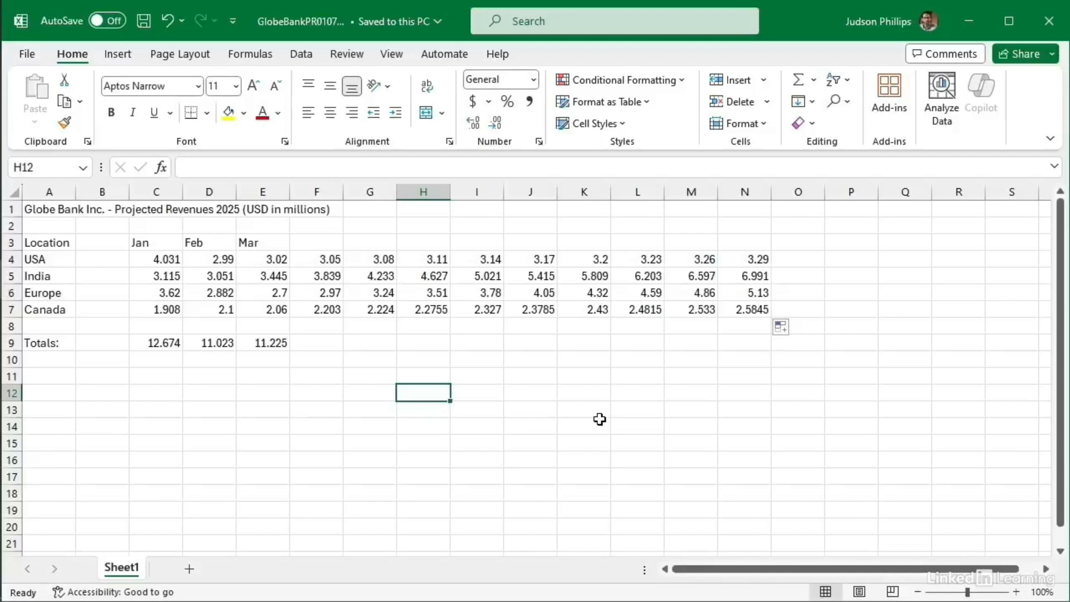
type("Monday")
key("Return")
type("Tuesday")
key("Return")
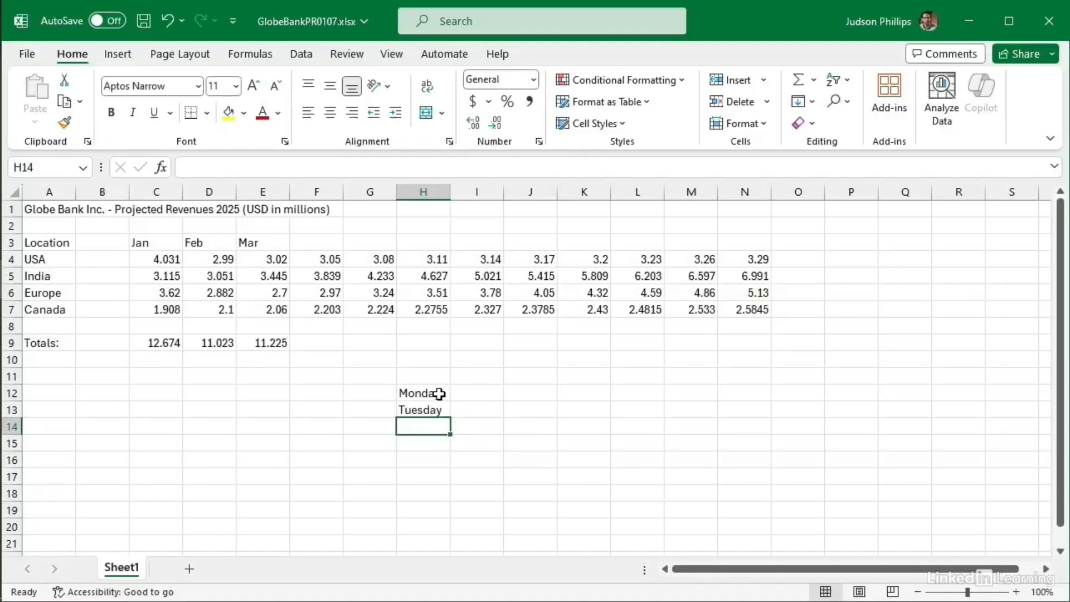
left_click_drag(439, 394, 439, 404)
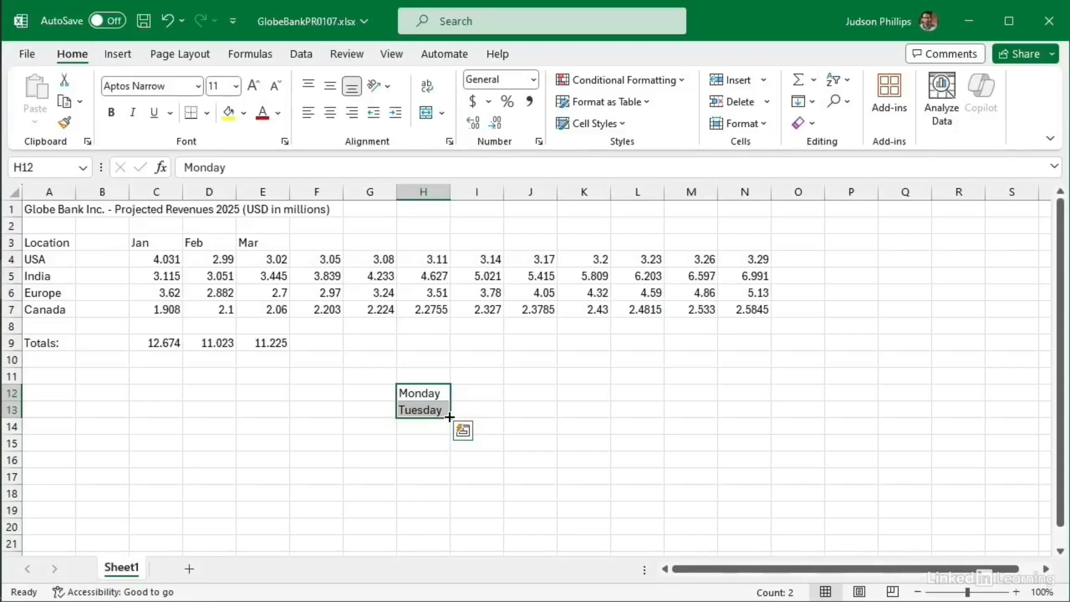
left_click_drag(449, 416, 445, 498)
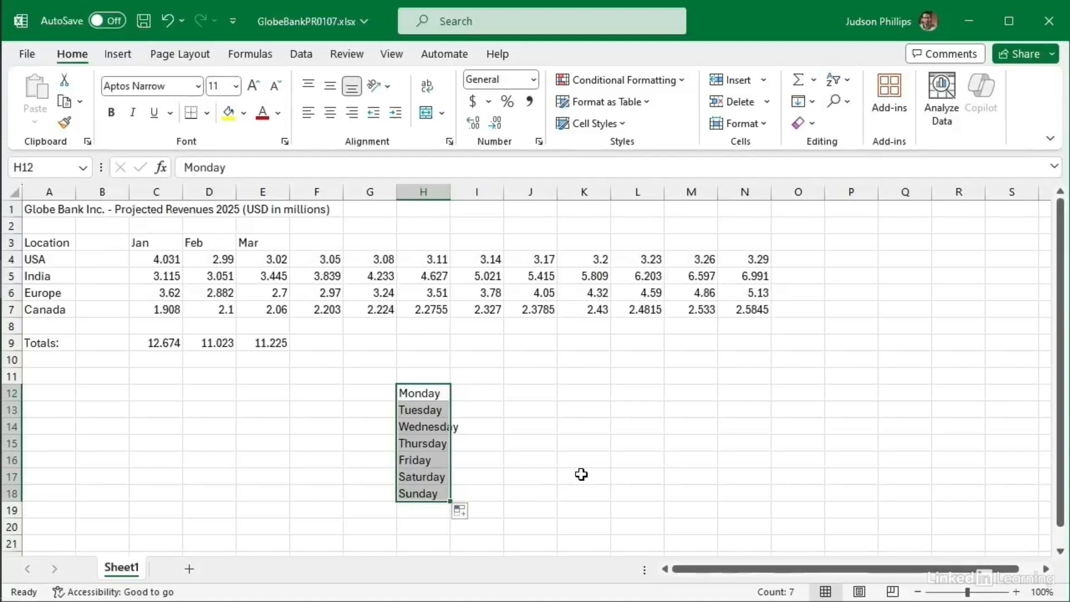
key("Delete")
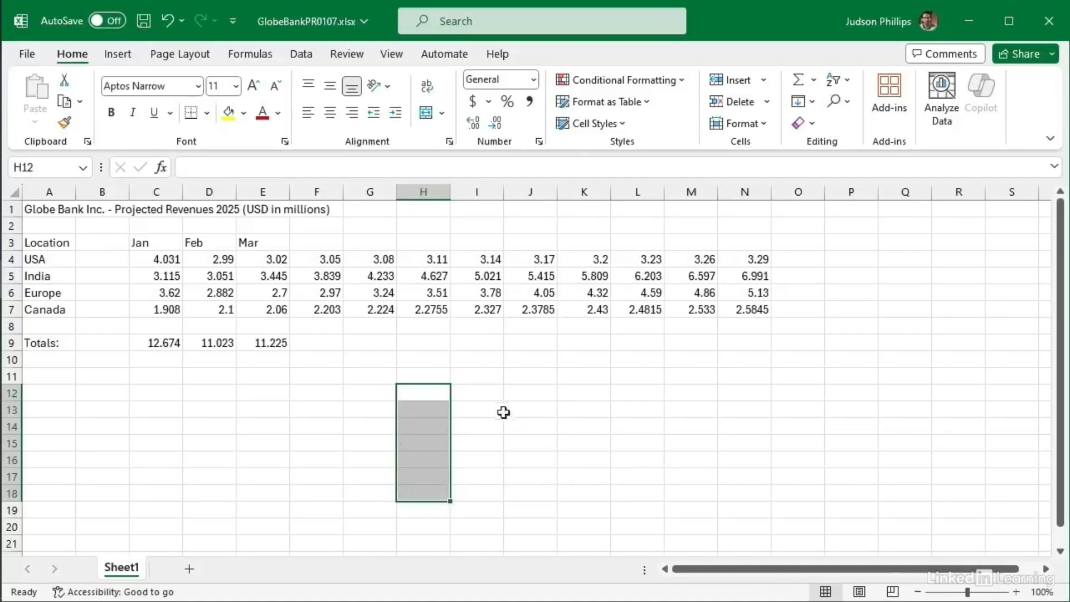
left_click(428, 395)
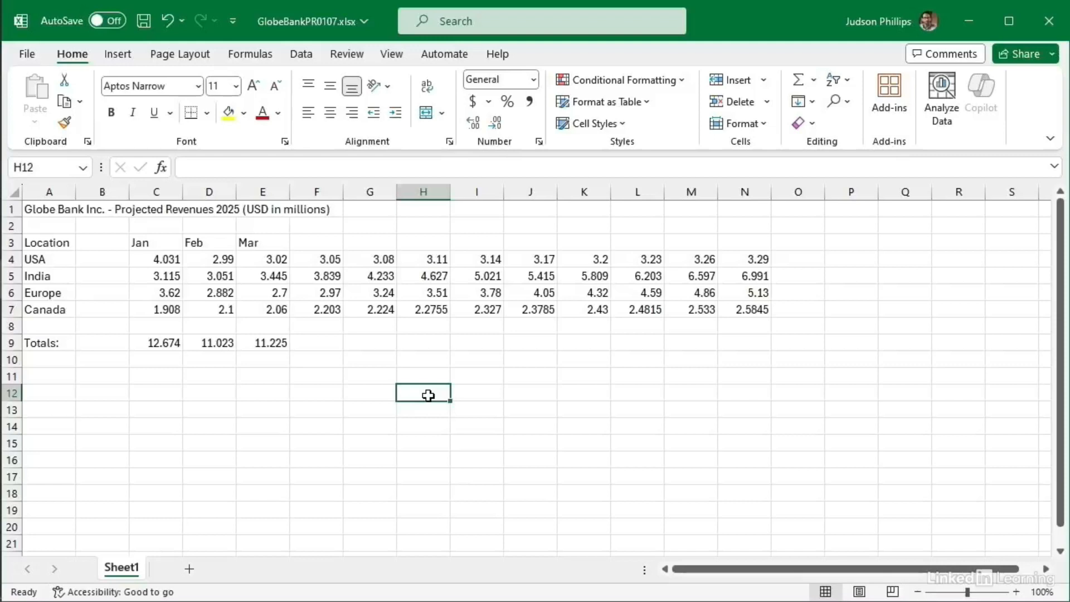
type("Mon")
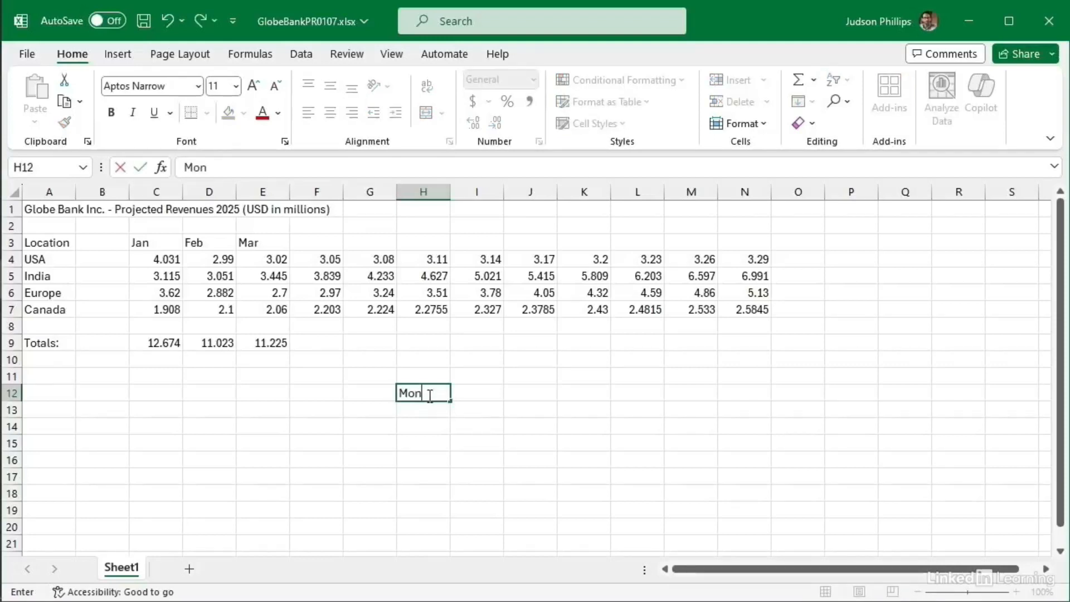
key("Tab")
type("Tue")
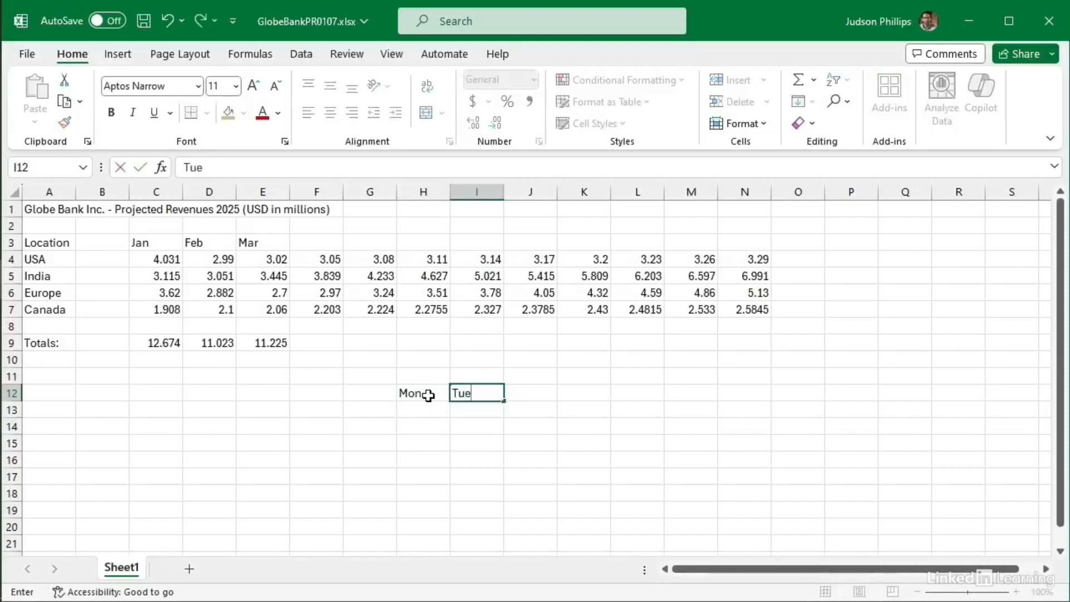
key("Return")
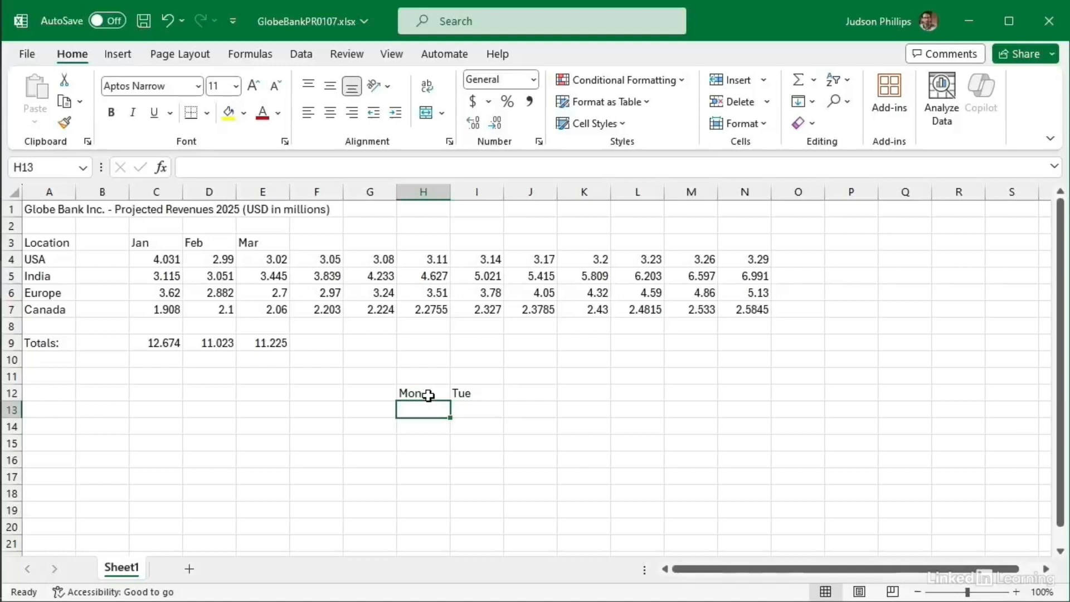
left_click_drag(409, 394, 470, 393)
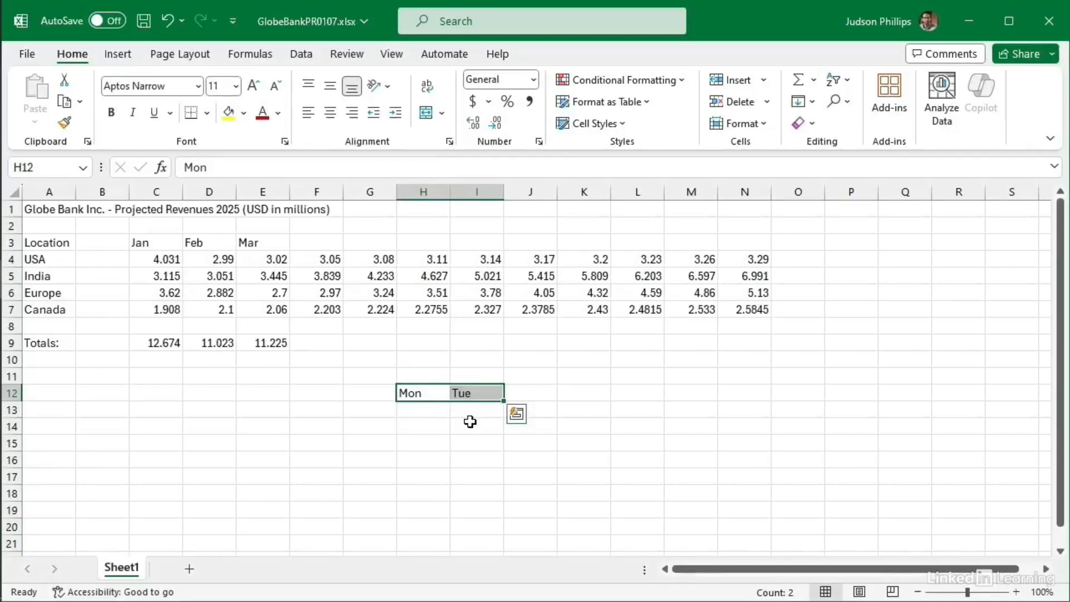
left_click_drag(500, 401, 766, 392)
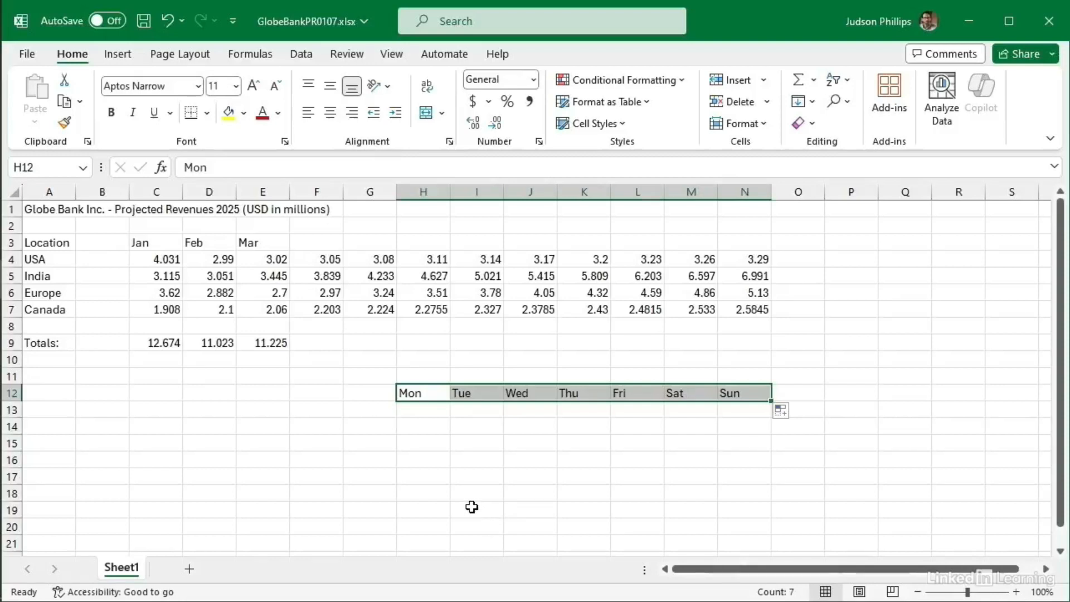
key("Delete")
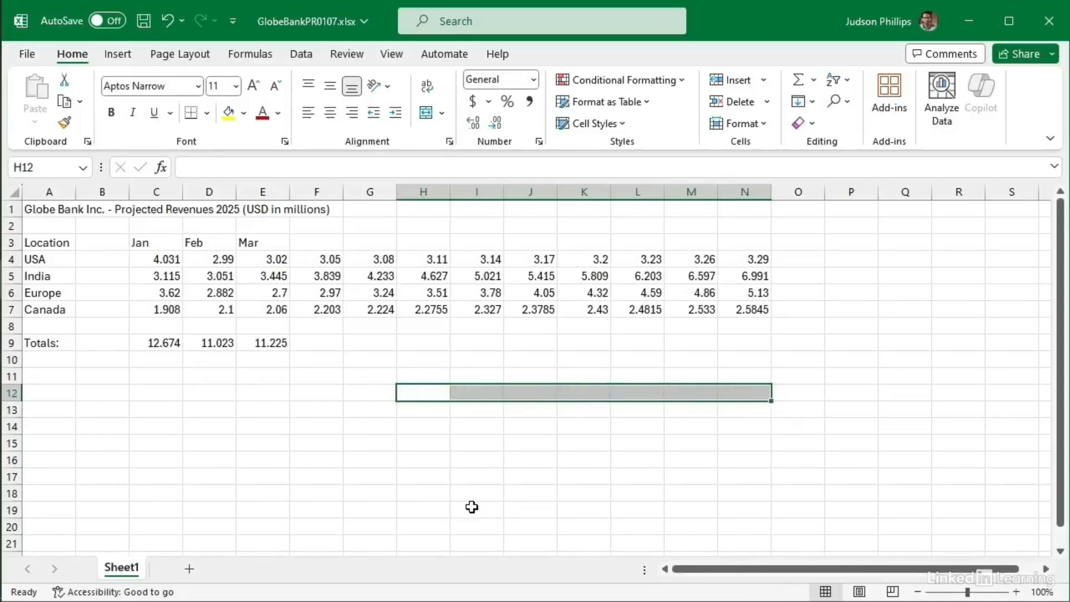
left_click(414, 449)
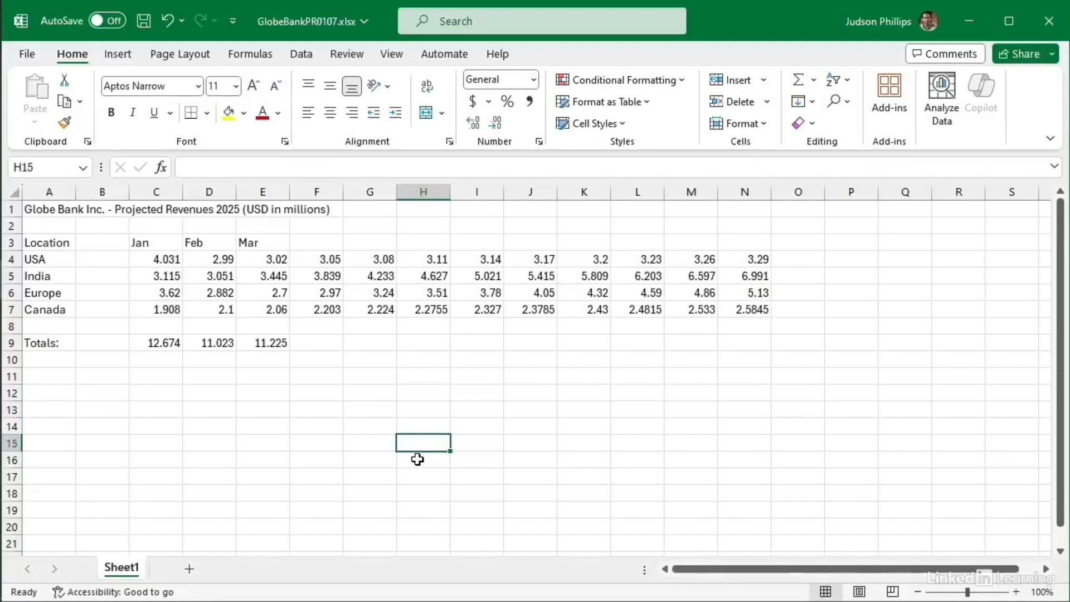
left_click(419, 391)
type("20")
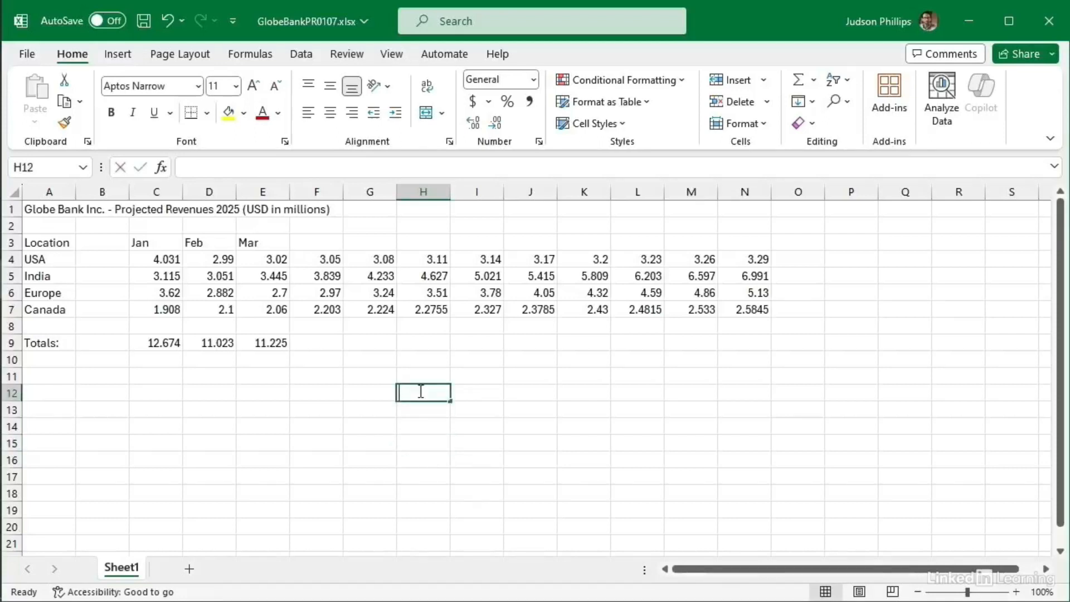
type("20")
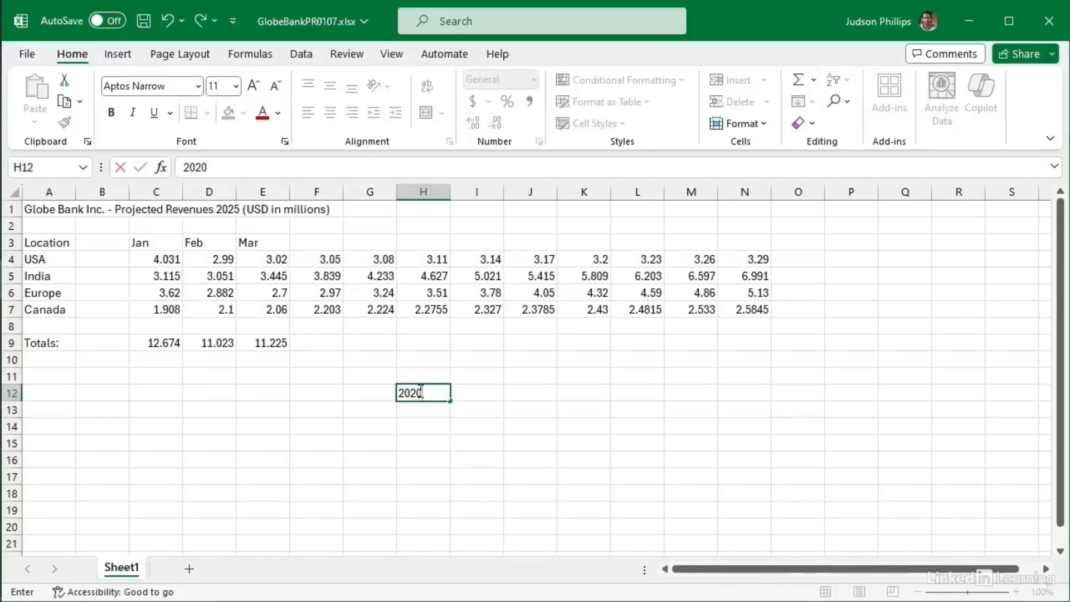
key("Tab")
type("2021")
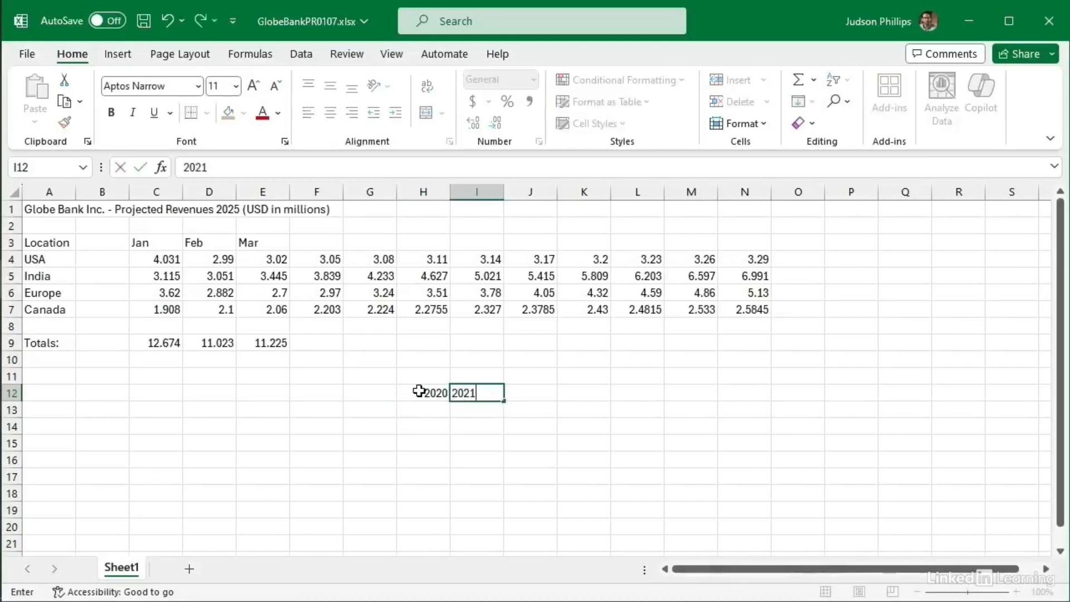
key("Tab")
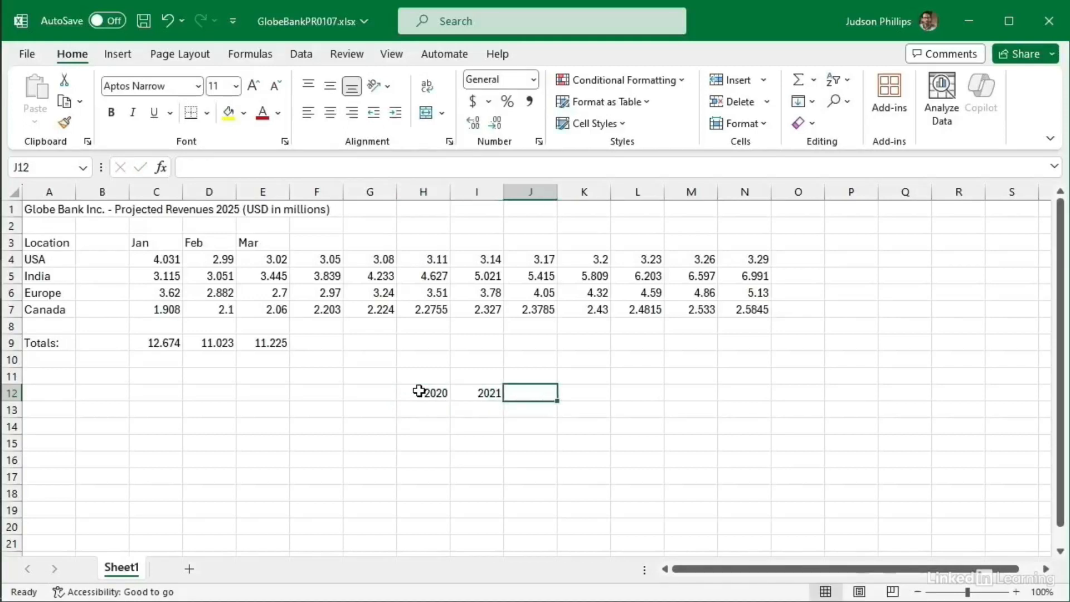
left_click_drag(419, 393, 460, 395)
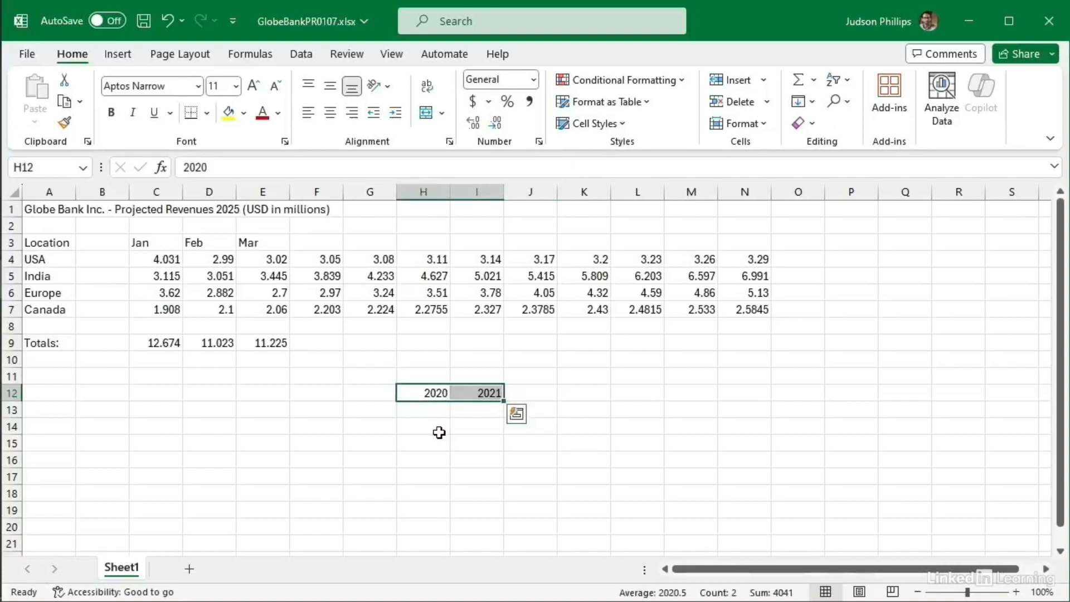
left_click_drag(505, 401, 699, 394)
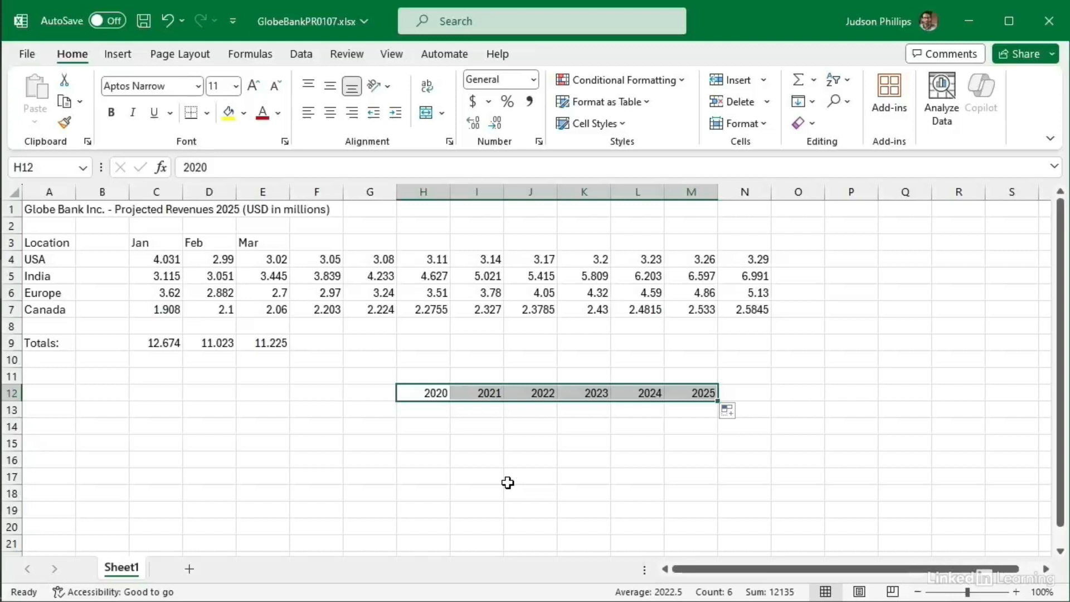
key("Delete")
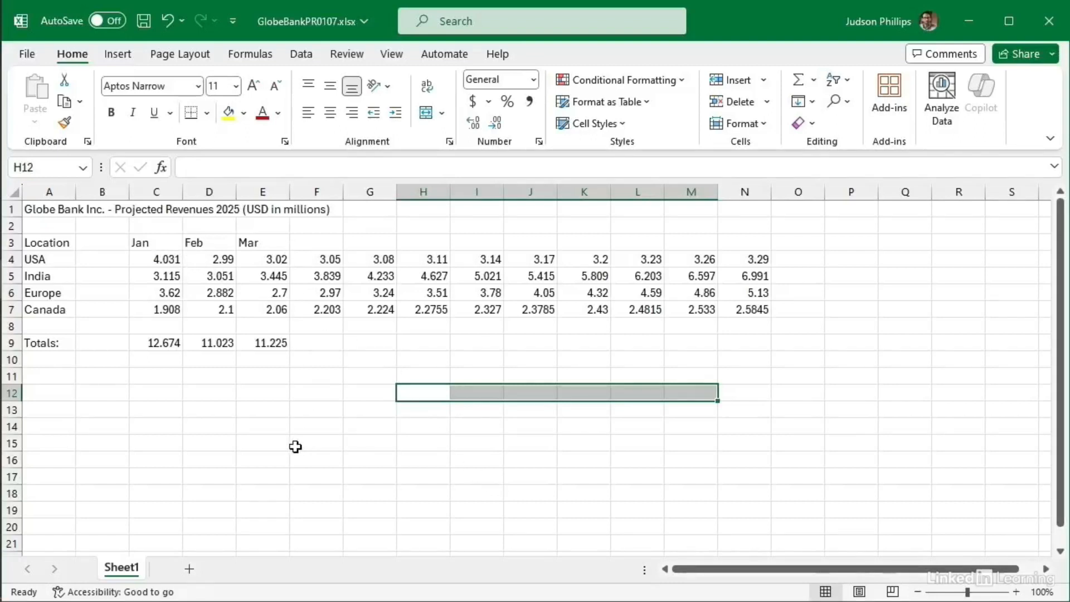
Step: AutoFill the Jan–Mar headers in C3:E3 across to Dec in N3
left_click_drag(152, 241, 250, 240)
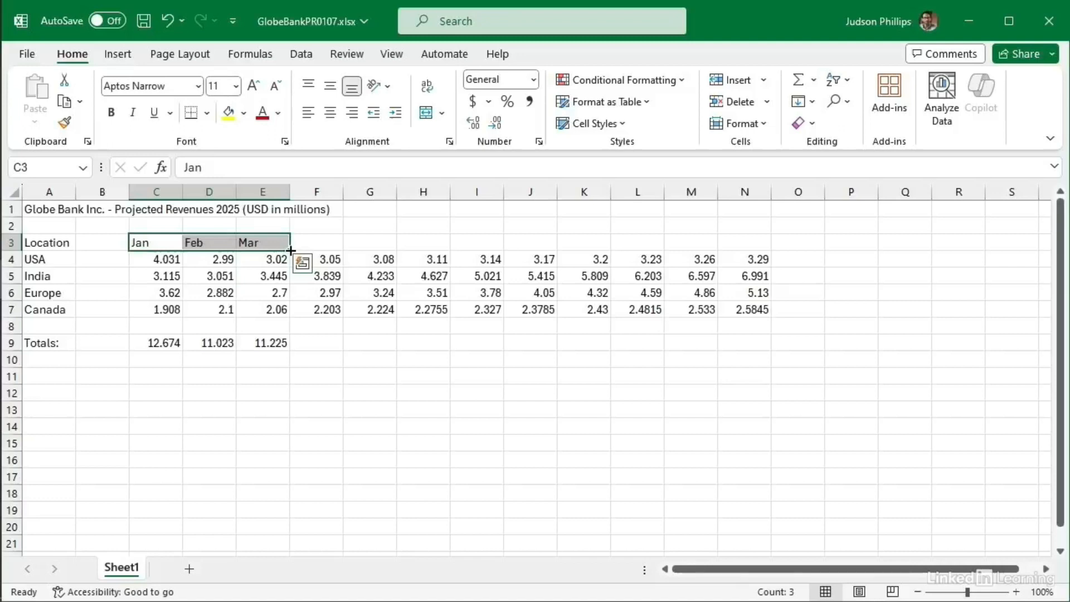
left_click_drag(290, 250, 748, 242)
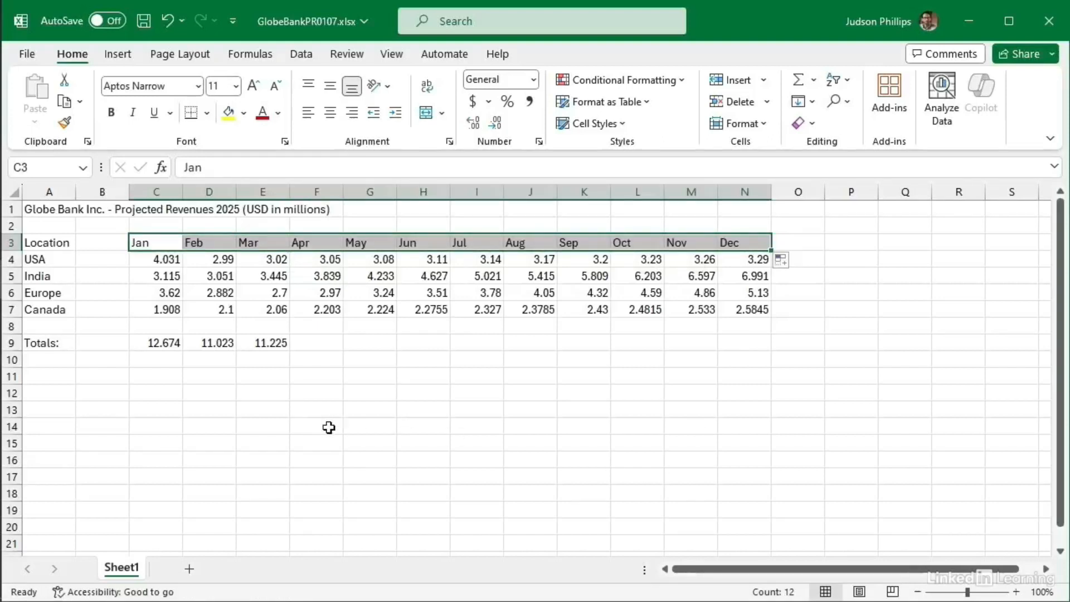
left_click(360, 428)
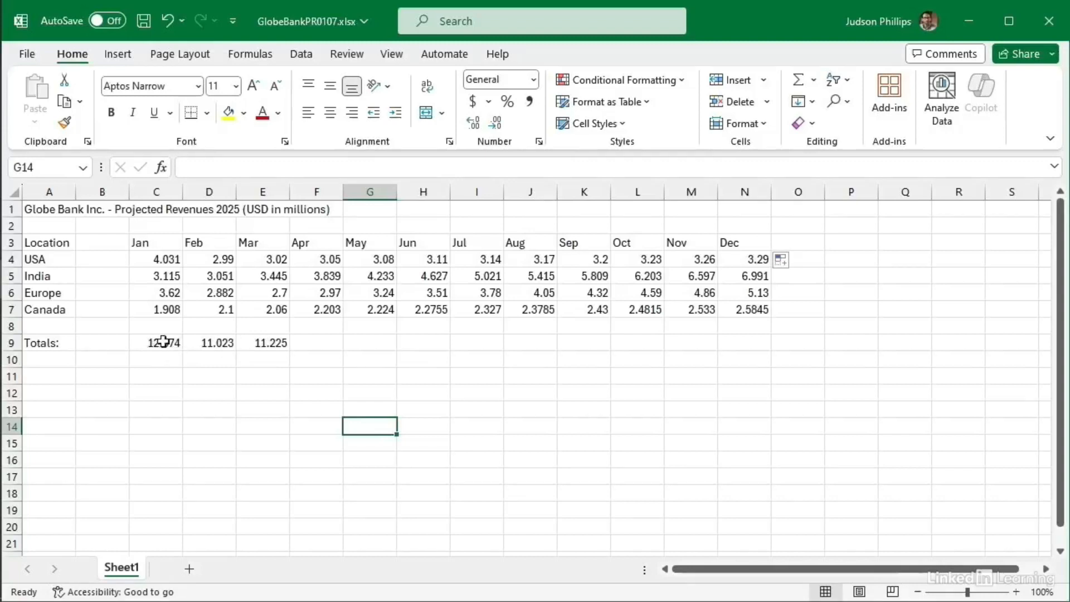
Step: Fill the Mar SUM formula from E9 across F9:N9 so every month through Dec has a total
left_click(273, 342)
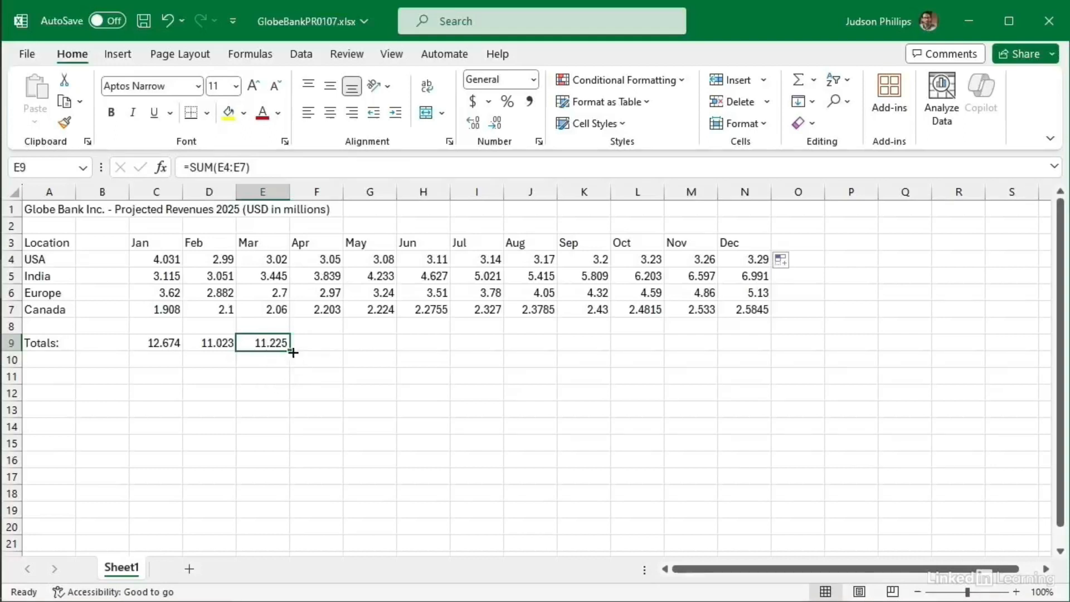
left_click_drag(289, 351, 751, 347)
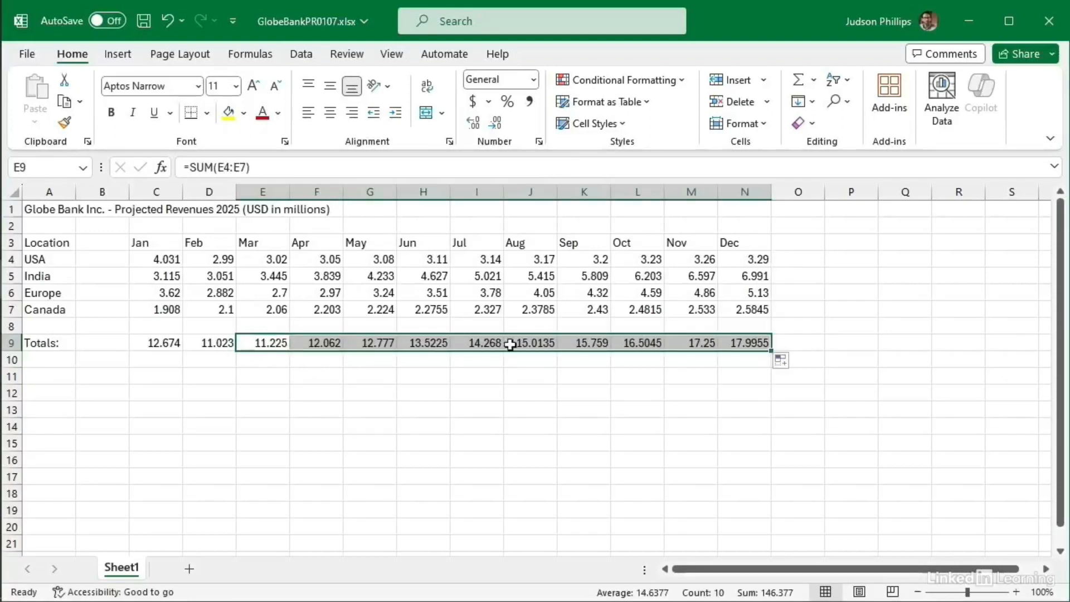
left_click(543, 390)
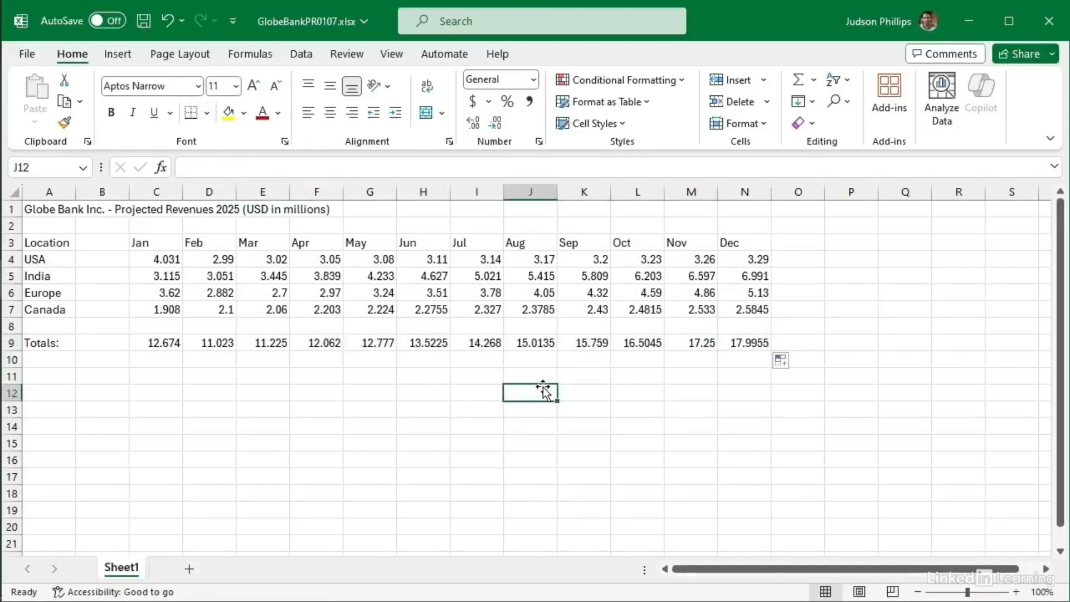
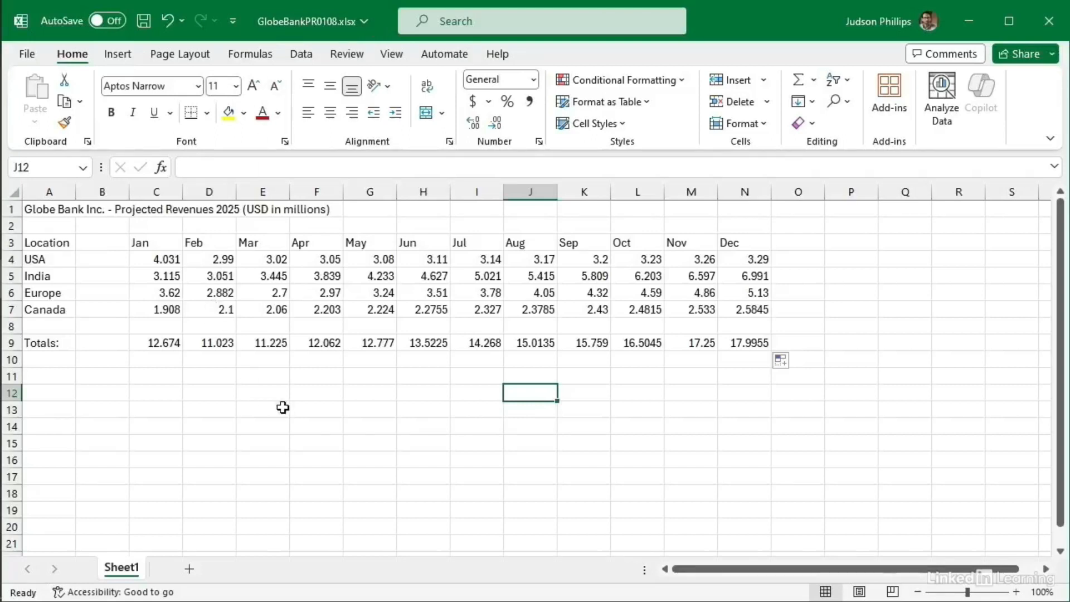
Step: Enter the label 'Taxes:' in cell A10 under Totals
left_click(45, 361)
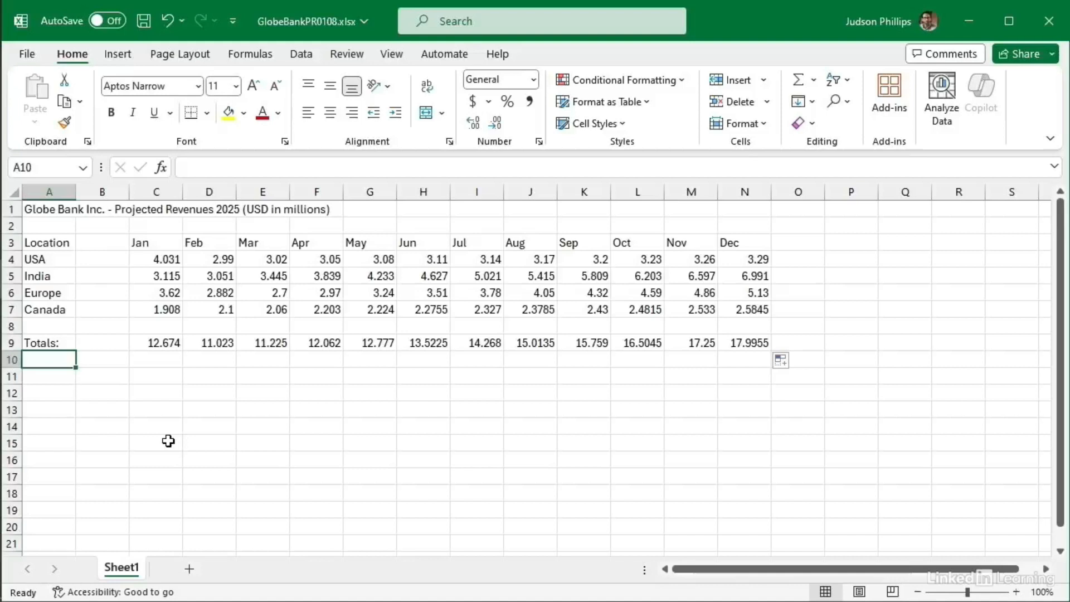
type("Ta")
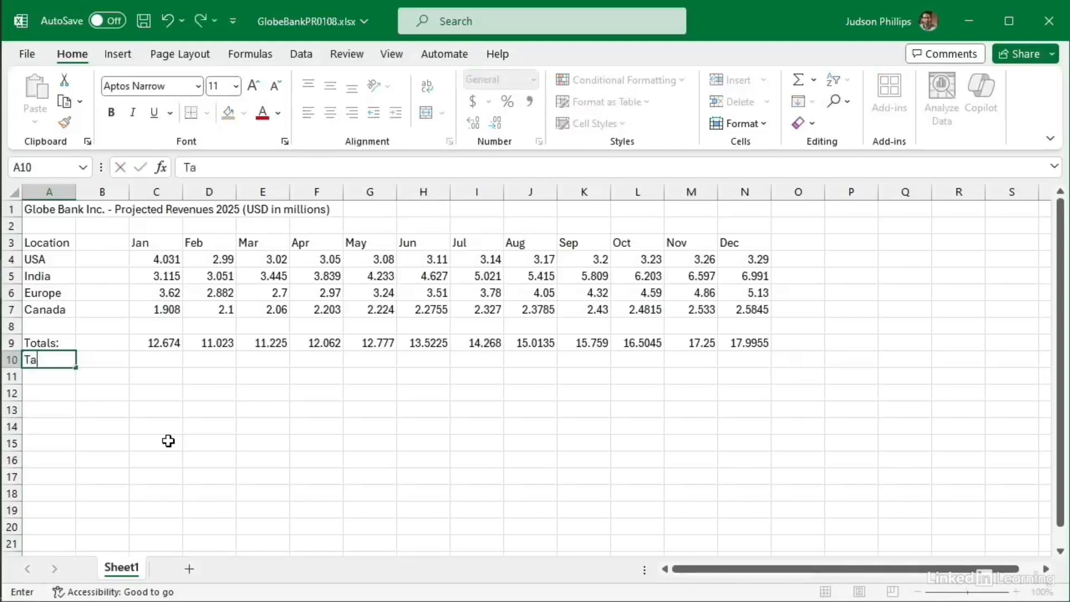
type("xes:")
left_click(521, 205)
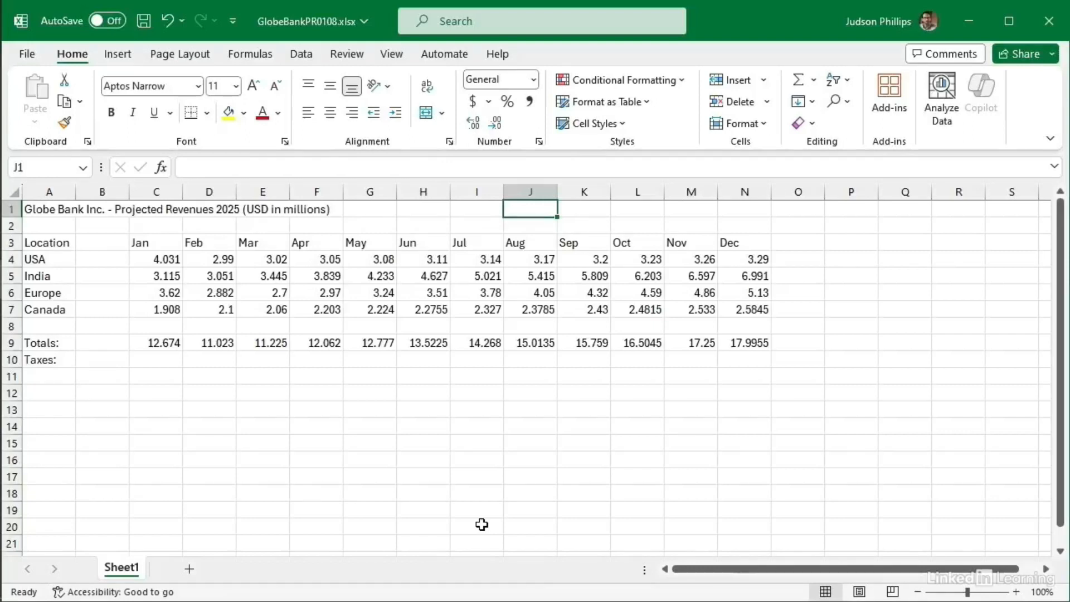
Step: Enter 'Tax Rate:' in J1 and the rate 0.15 beside it in K1
type("Tax")
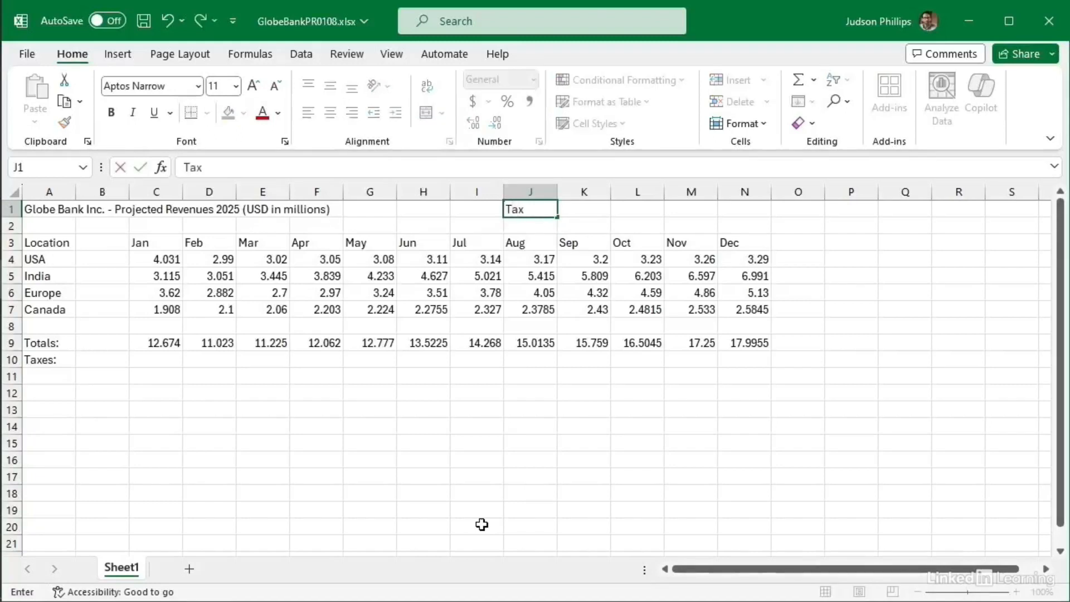
type(" Rate:")
key("Tab")
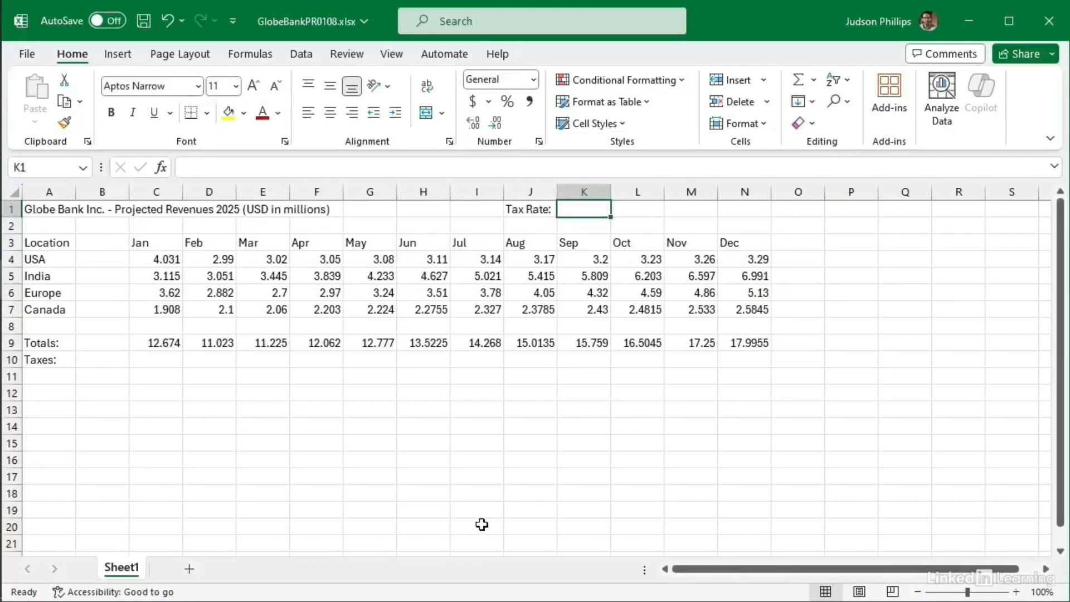
type(".15")
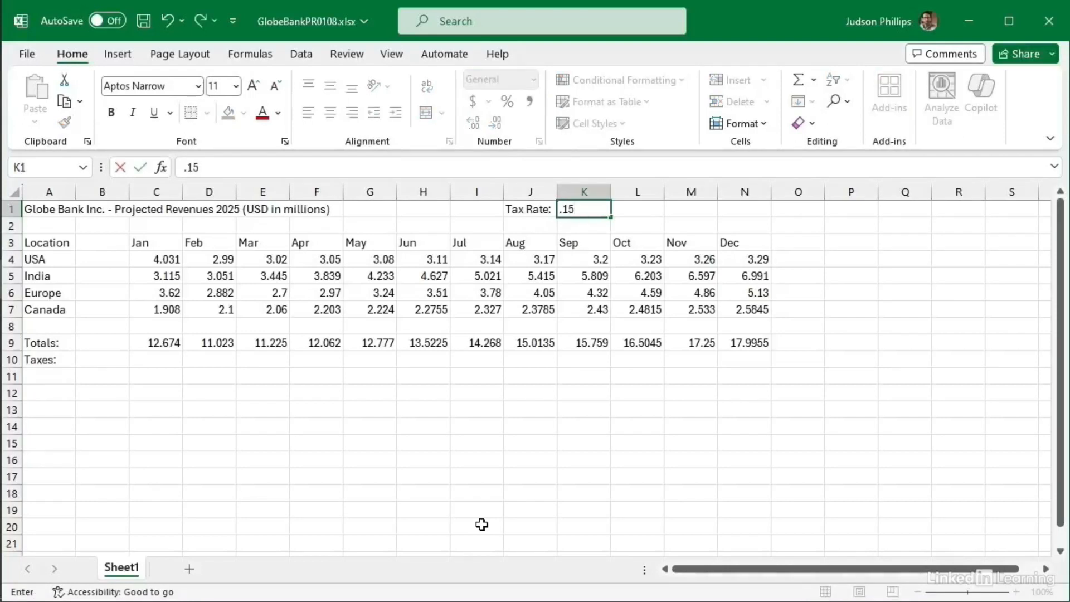
key("Return")
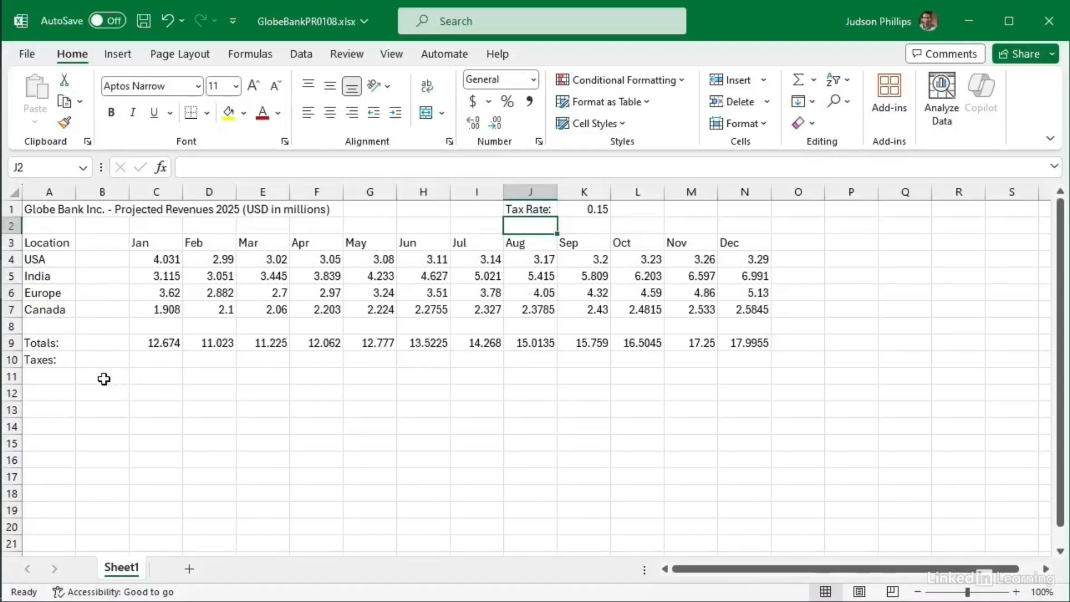
left_click(160, 359)
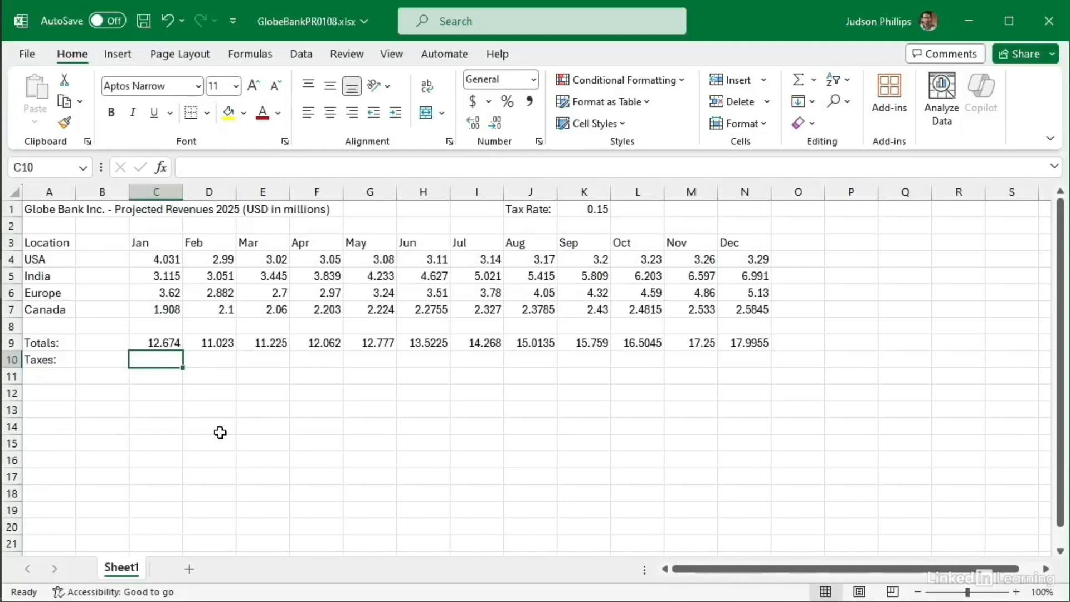
Step: Enter =C9*K1 in C10 so January's tax shows 1.9011
type("=")
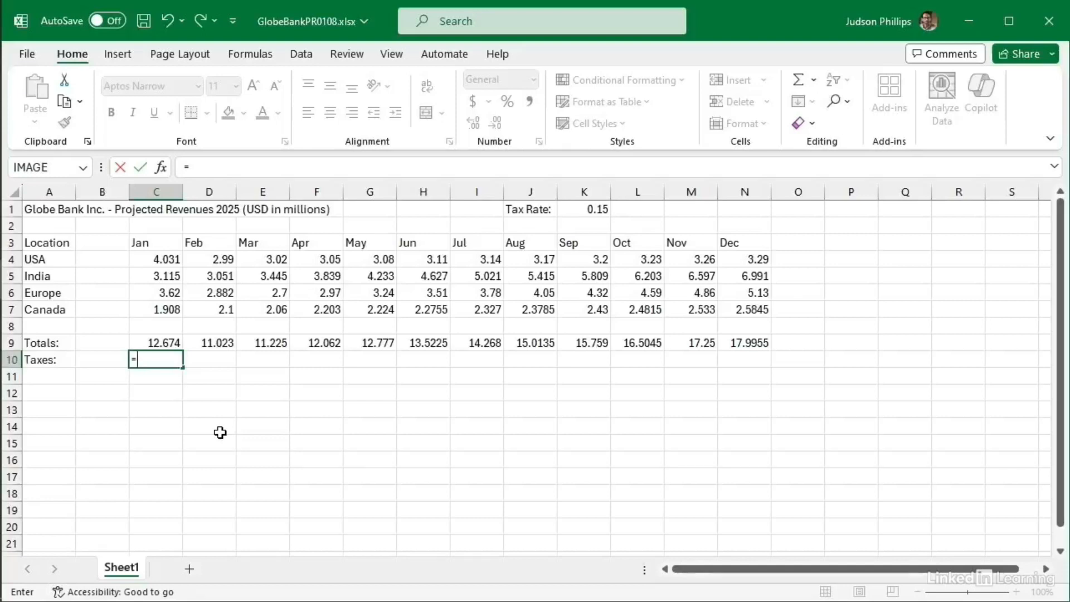
left_click(154, 342)
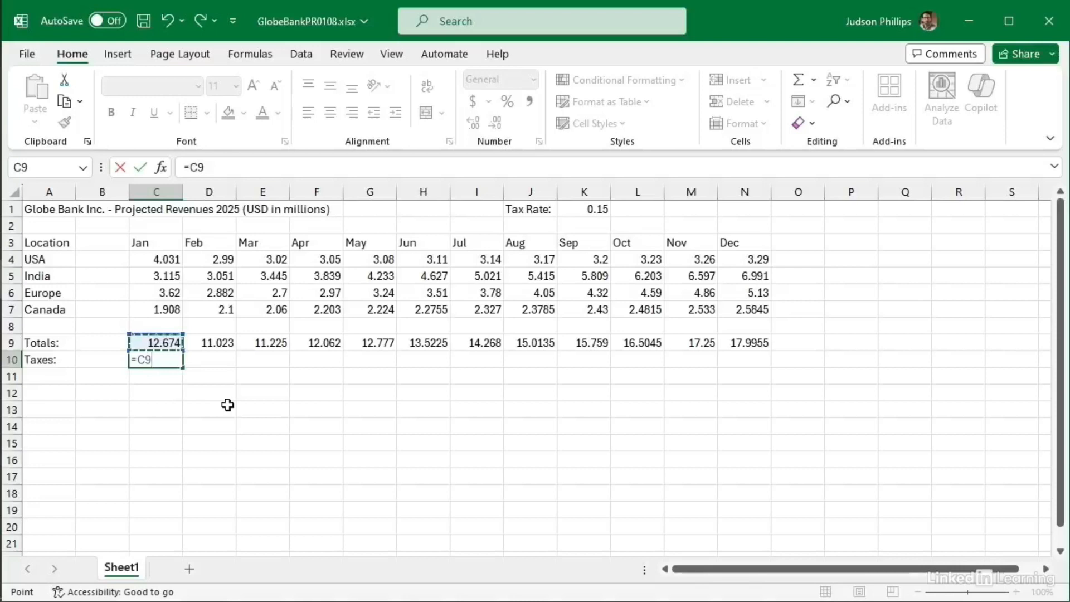
type("*")
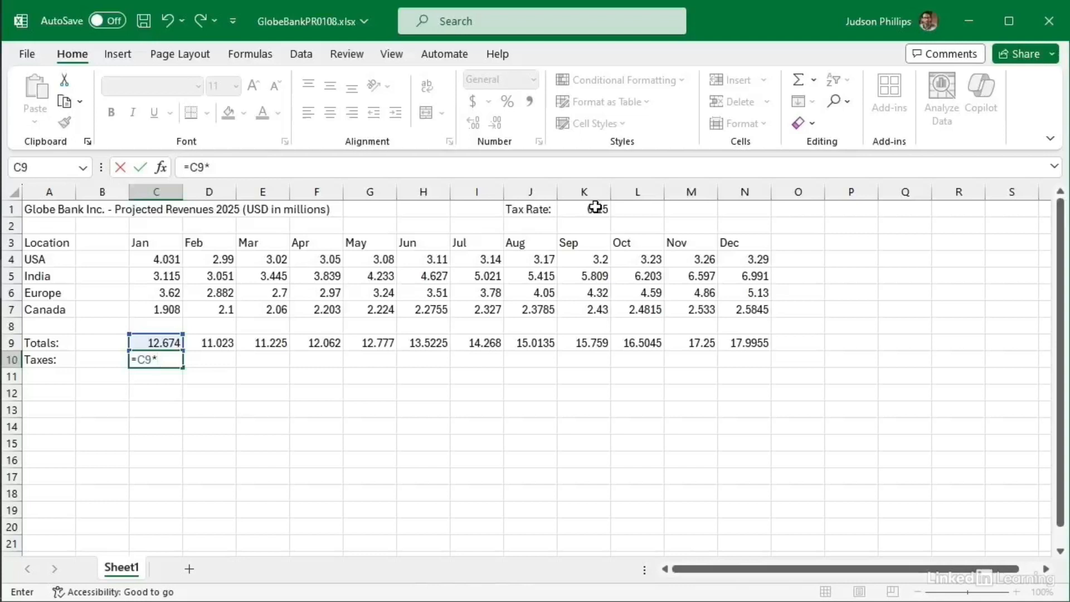
left_click(598, 211)
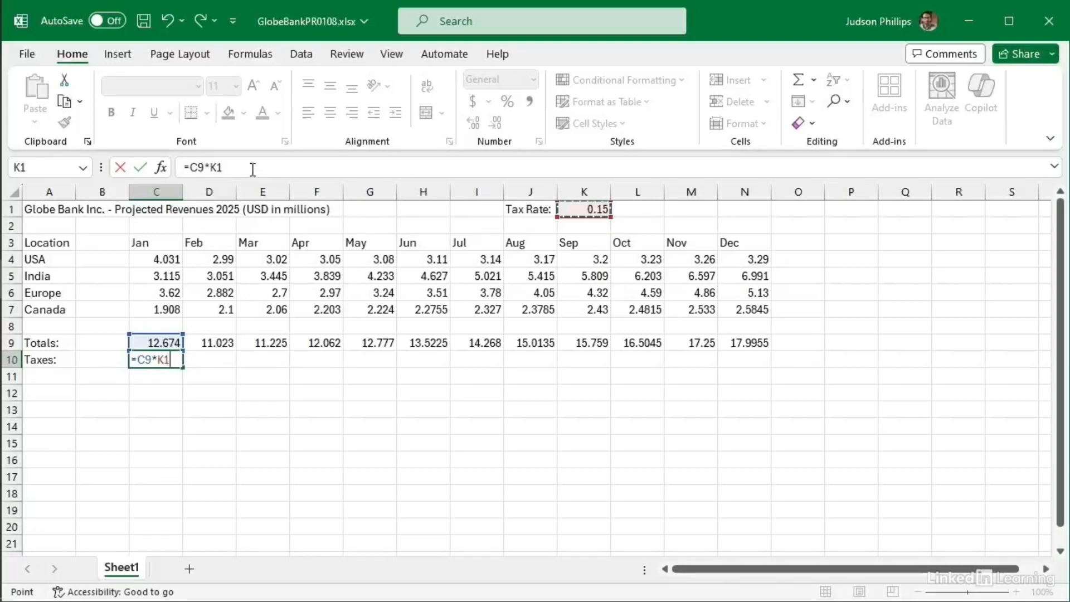
key("Return")
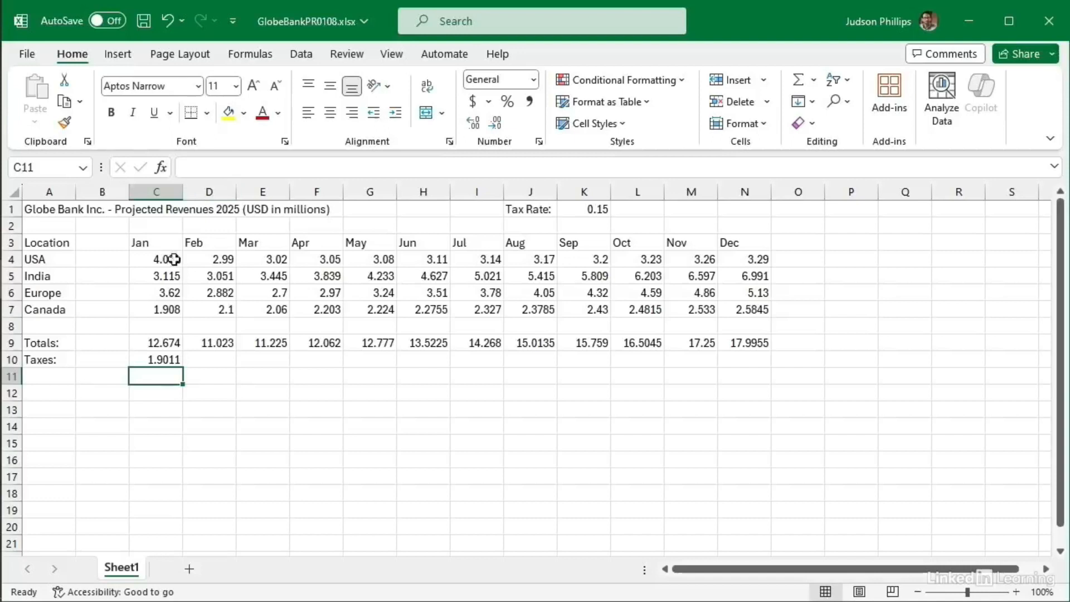
left_click(159, 362)
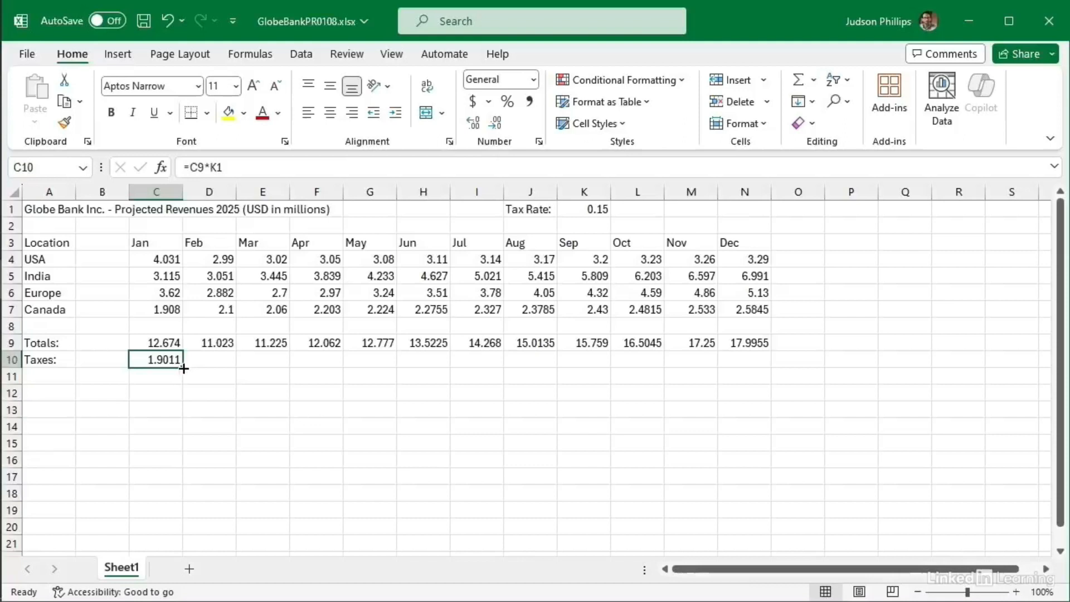
Step: Fill the January tax formula from C10 across D10:N10 through December
left_click_drag(182, 366, 754, 359)
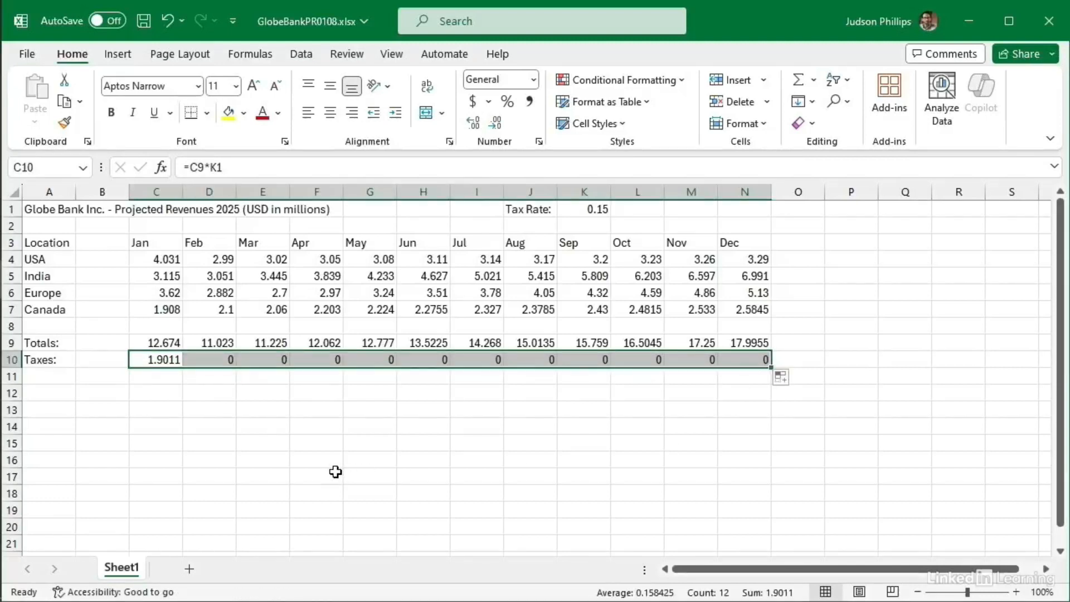
left_click(157, 358)
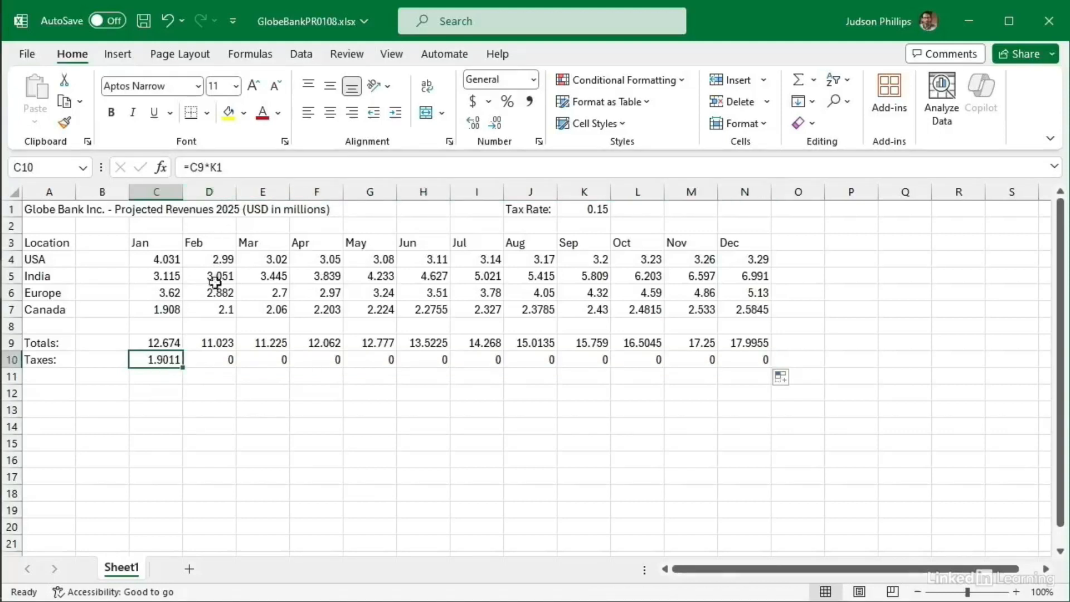
left_click(218, 360)
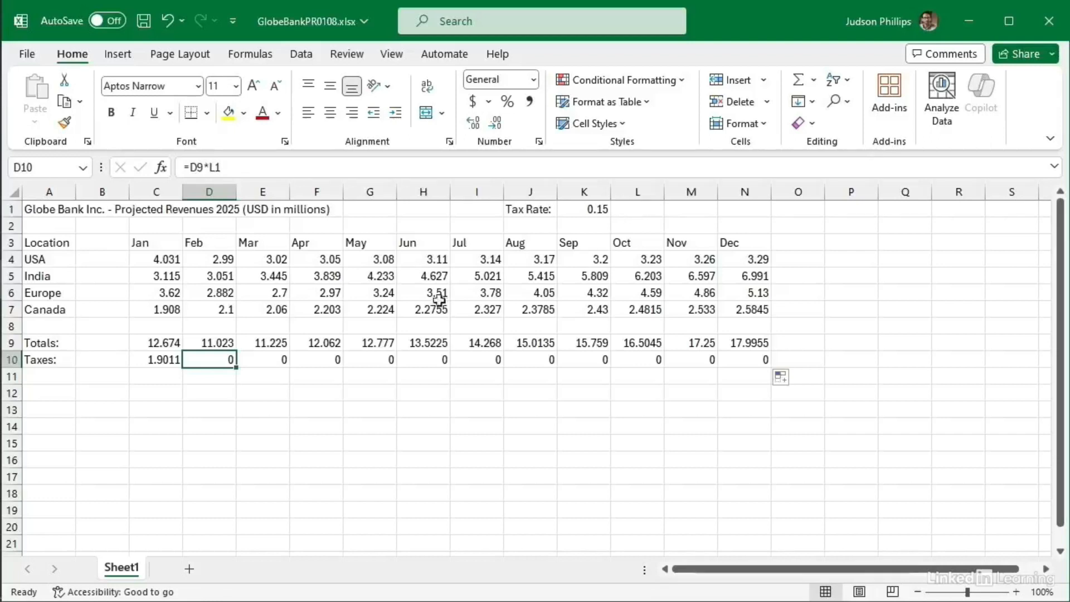
left_click(276, 358)
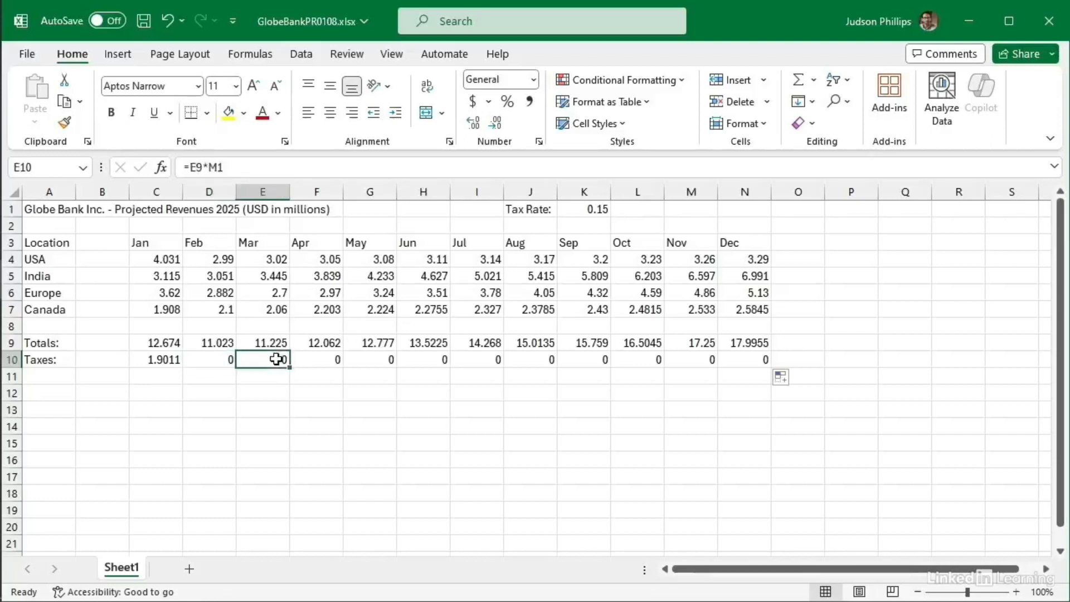
left_click(312, 359)
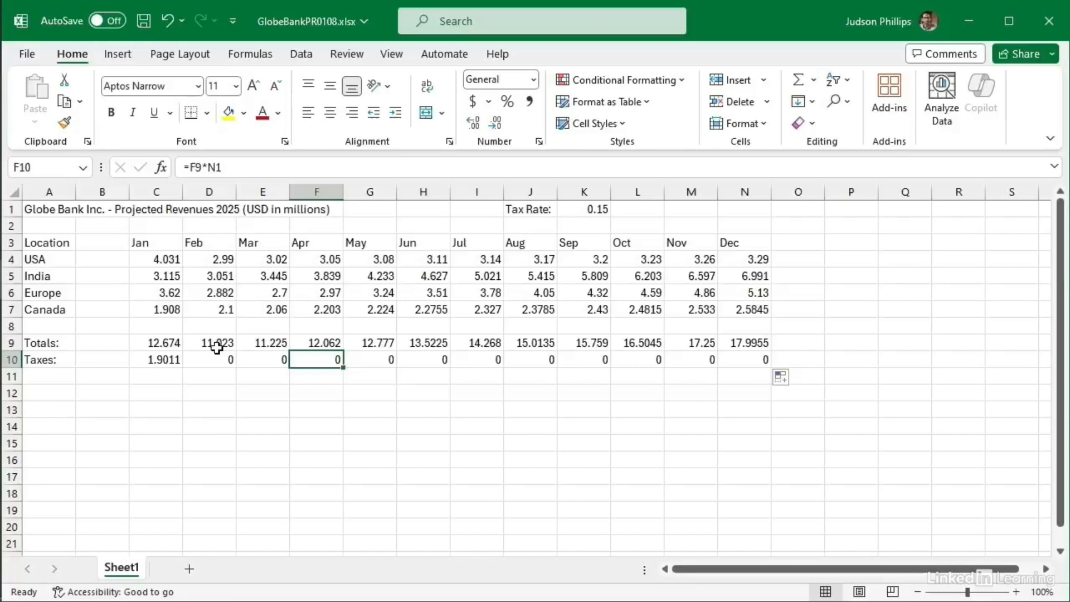
left_click(160, 358)
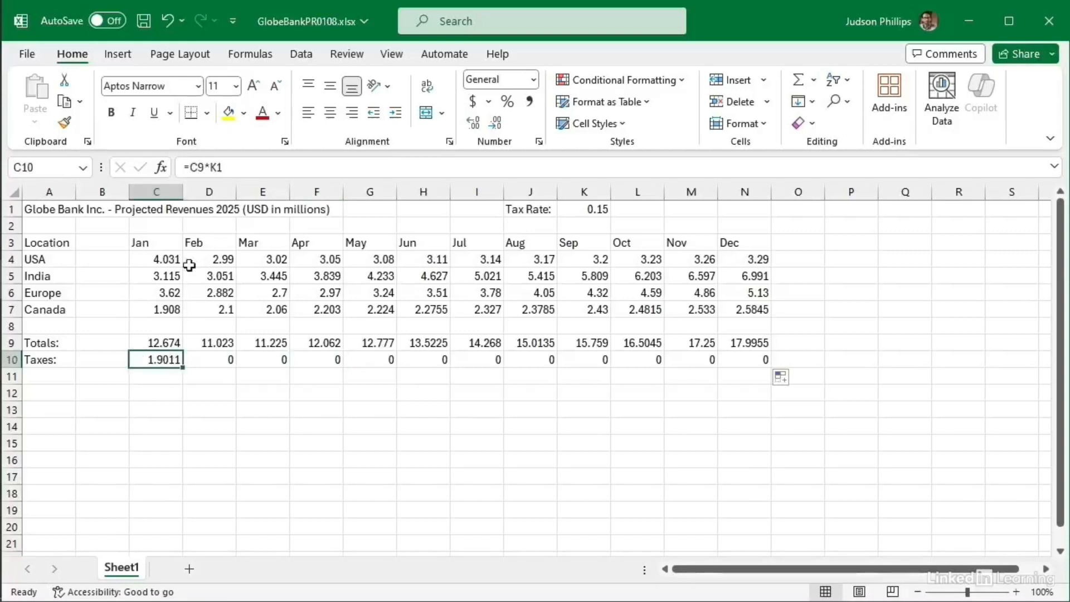
Step: Change C10's formula to =C9*$K$1 so the tax-rate reference is absolute
left_click(211, 166)
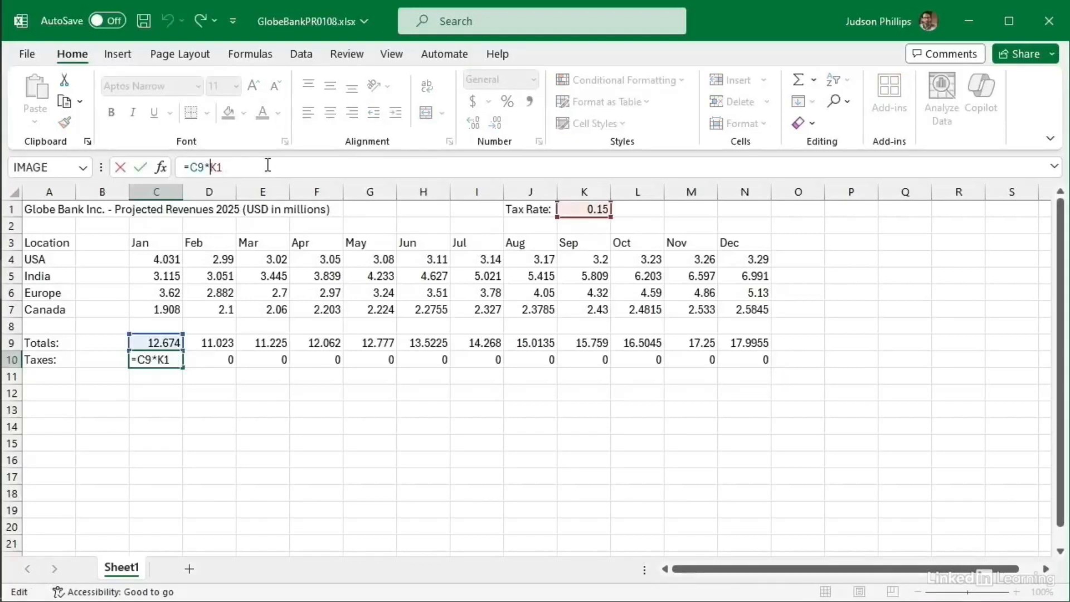
type("$")
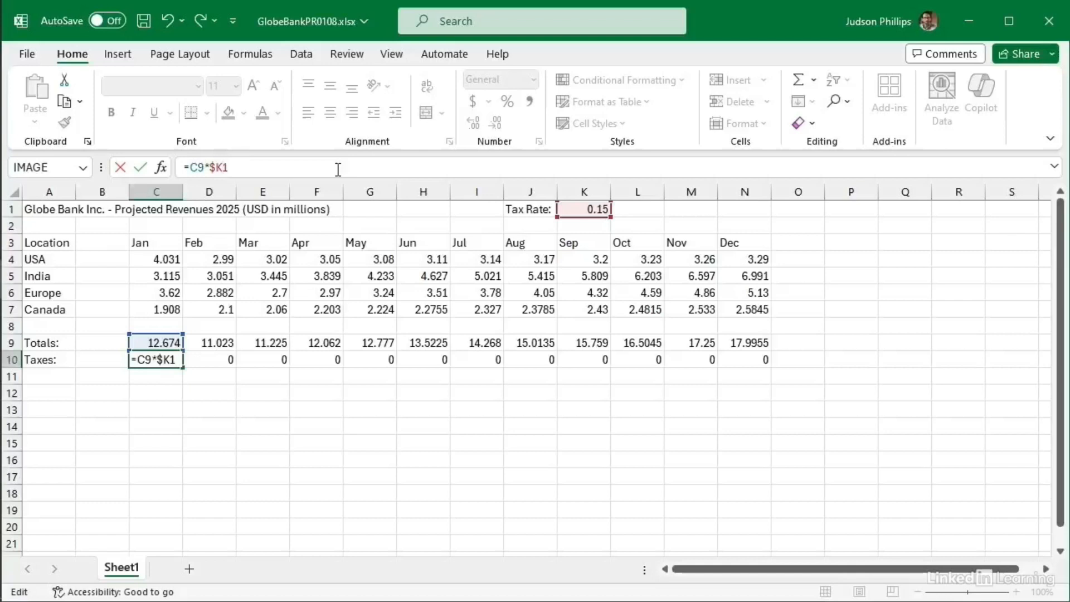
type("$")
key("Return")
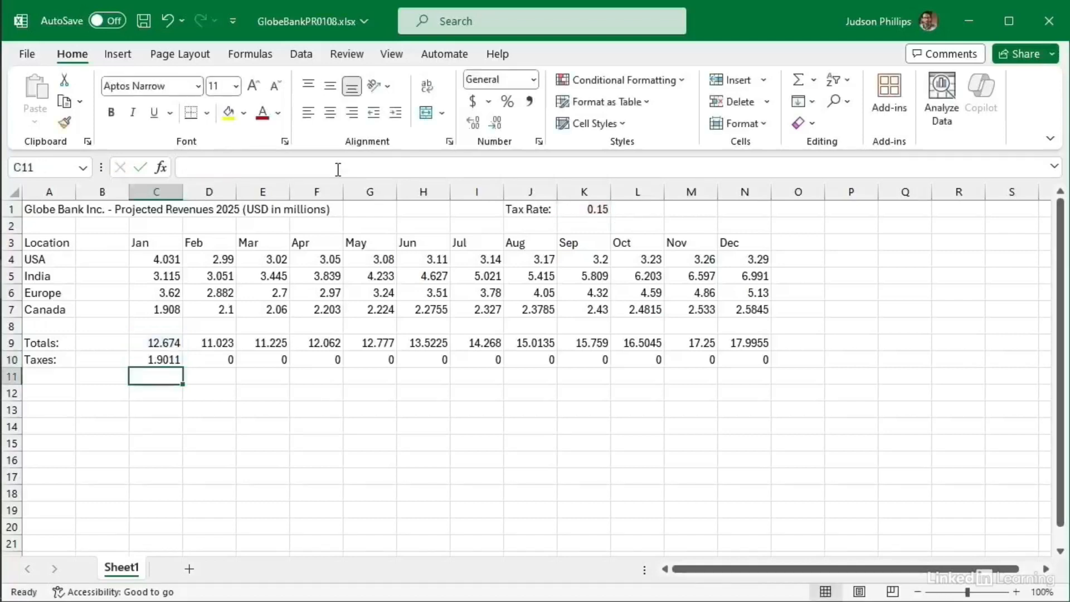
left_click(160, 359)
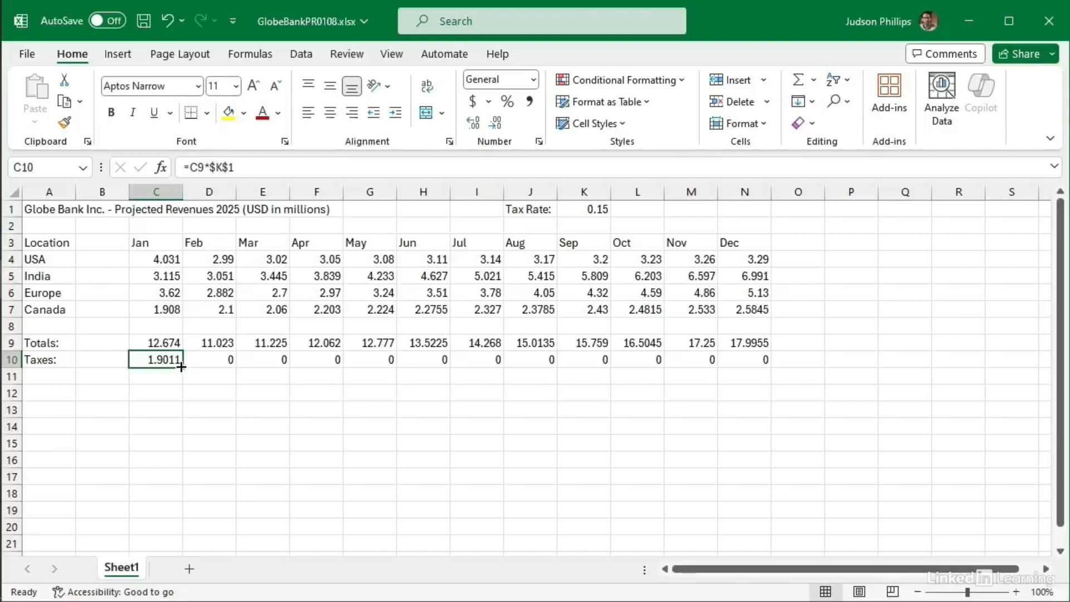
Step: Refill C10's absolute tax formula across to N10, giving 1.65345 for Feb and 2.699325 for Dec
left_click_drag(182, 366, 749, 360)
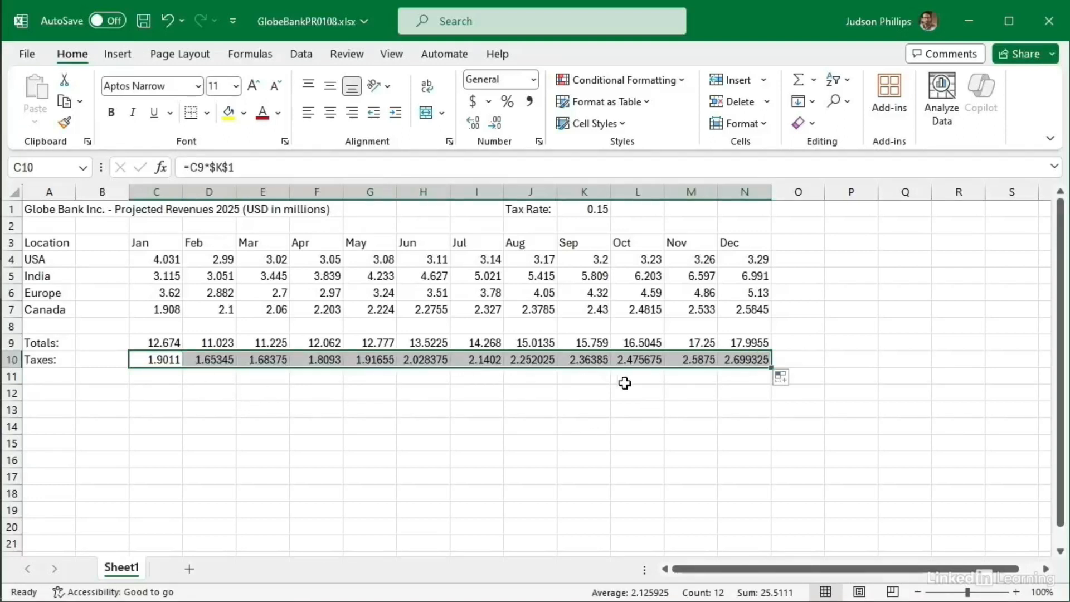
left_click(216, 361)
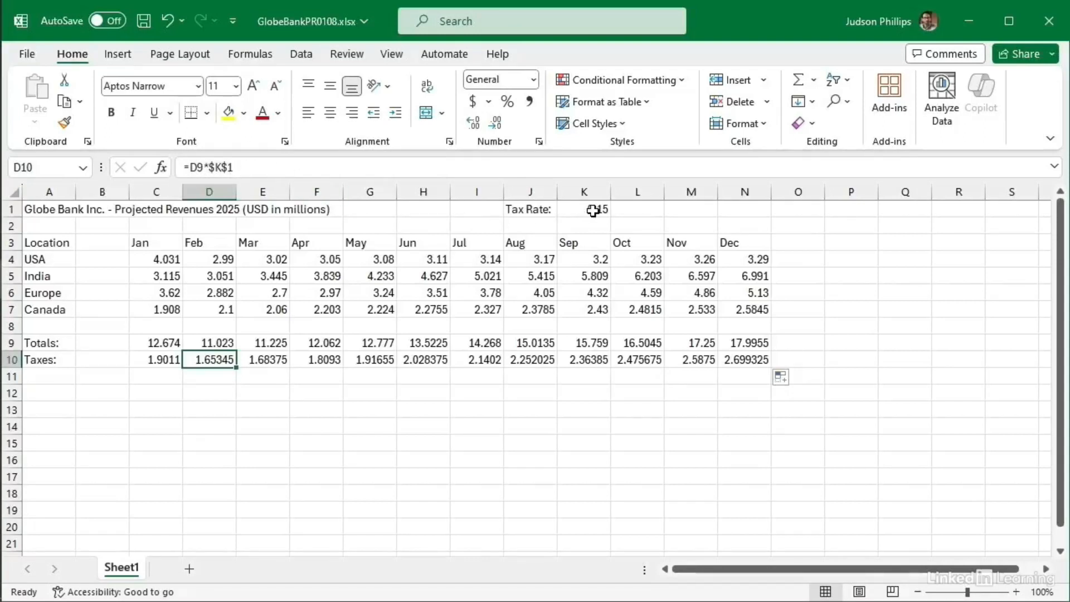
left_click(150, 410)
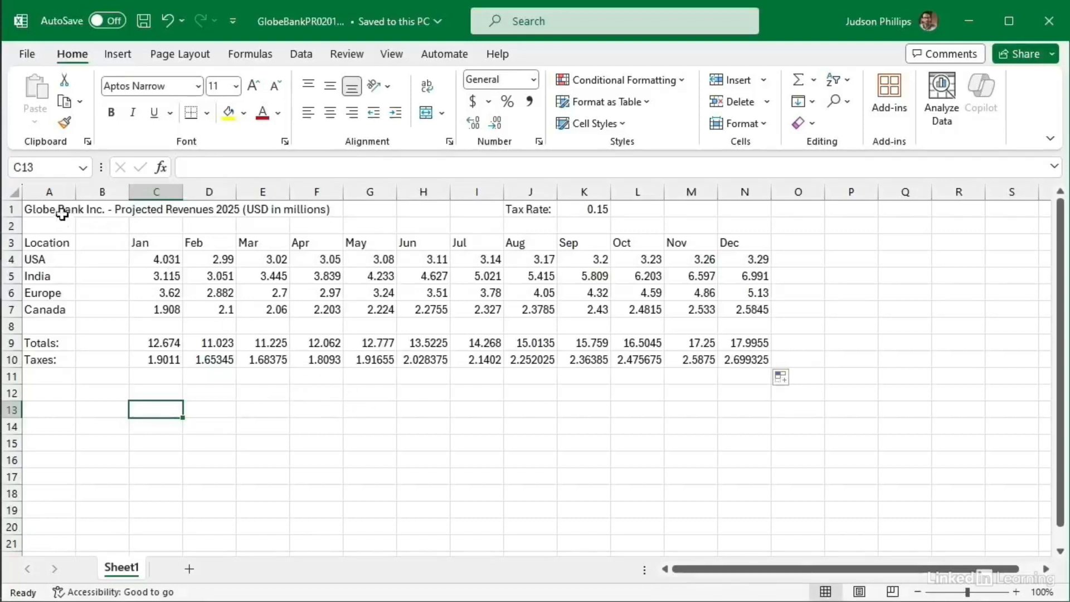
left_click(42, 207)
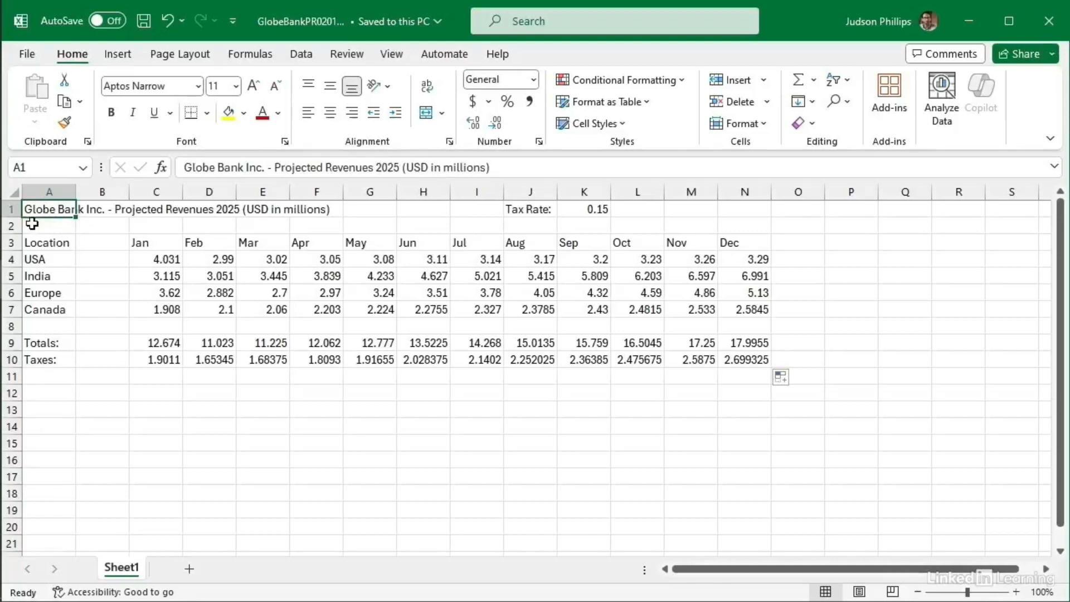
Step: Change the A1 title's font to Arial
left_click(198, 84)
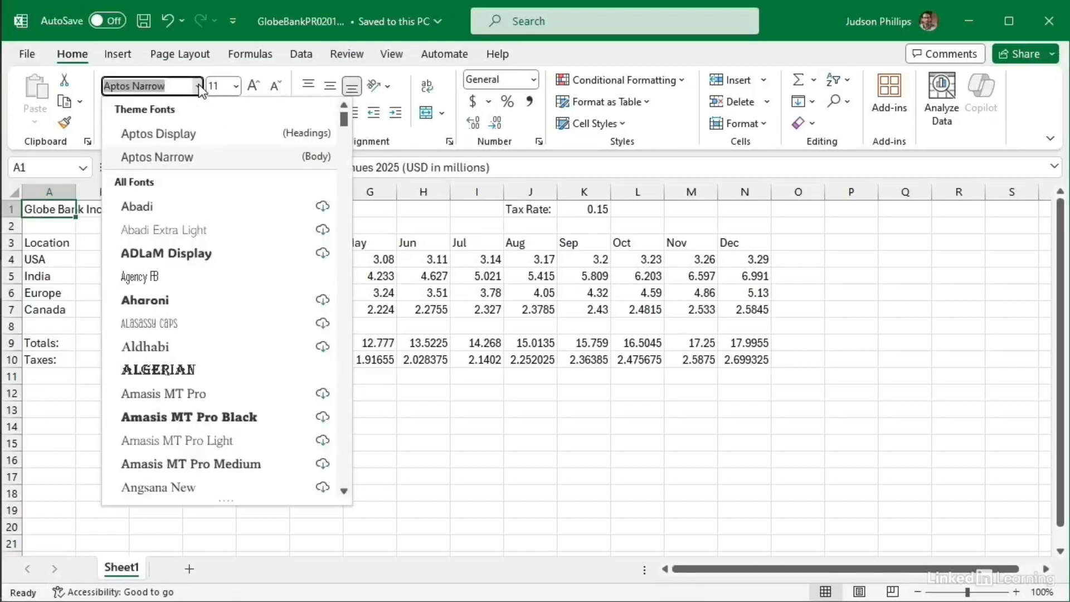
scroll(246, 326, "down", 1)
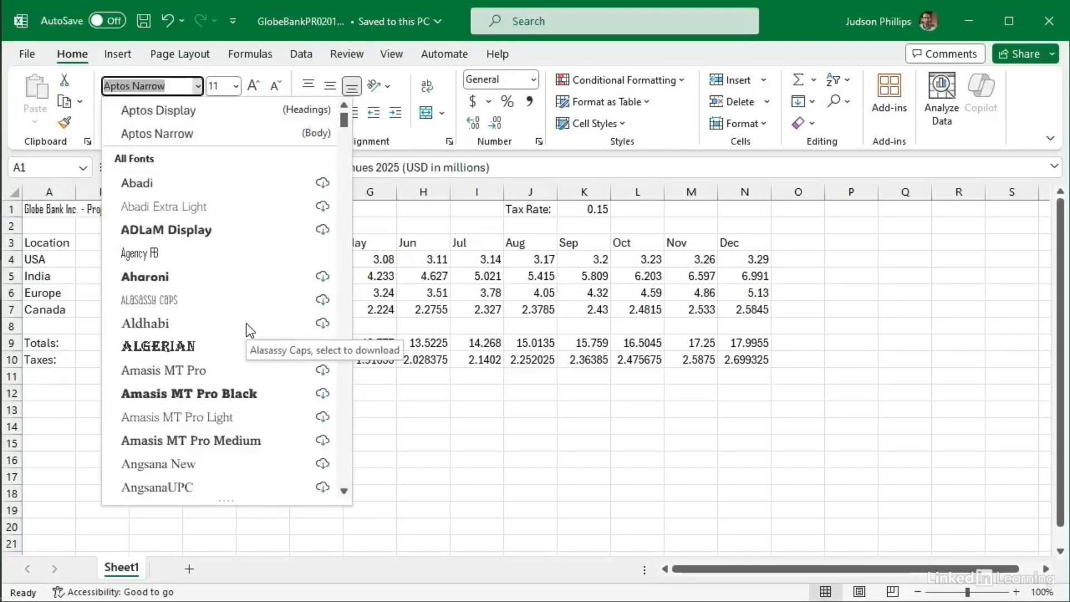
left_click_drag(347, 124, 348, 137)
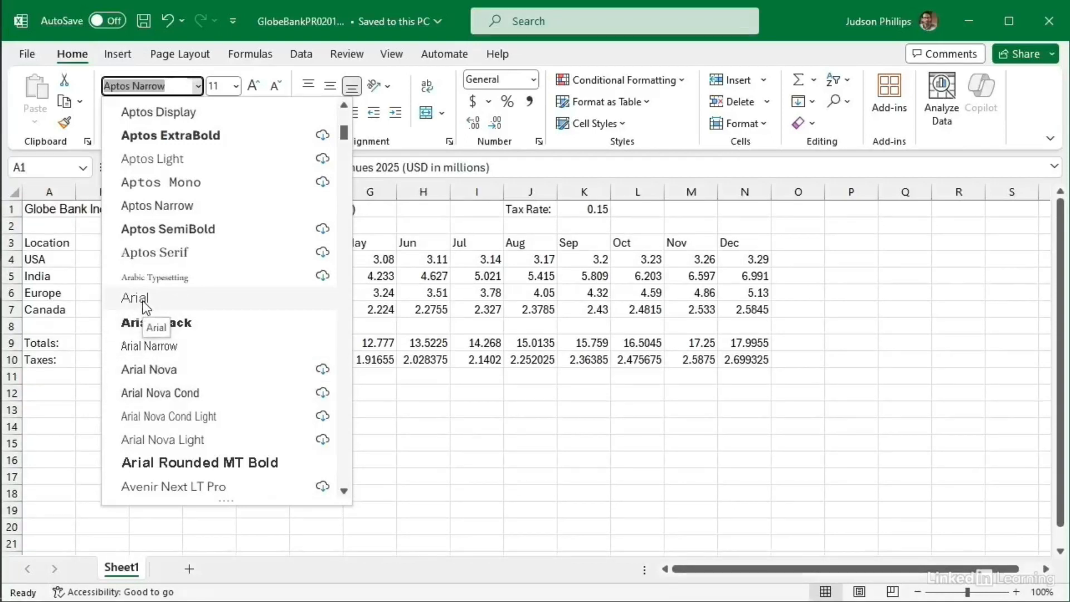
left_click(146, 307)
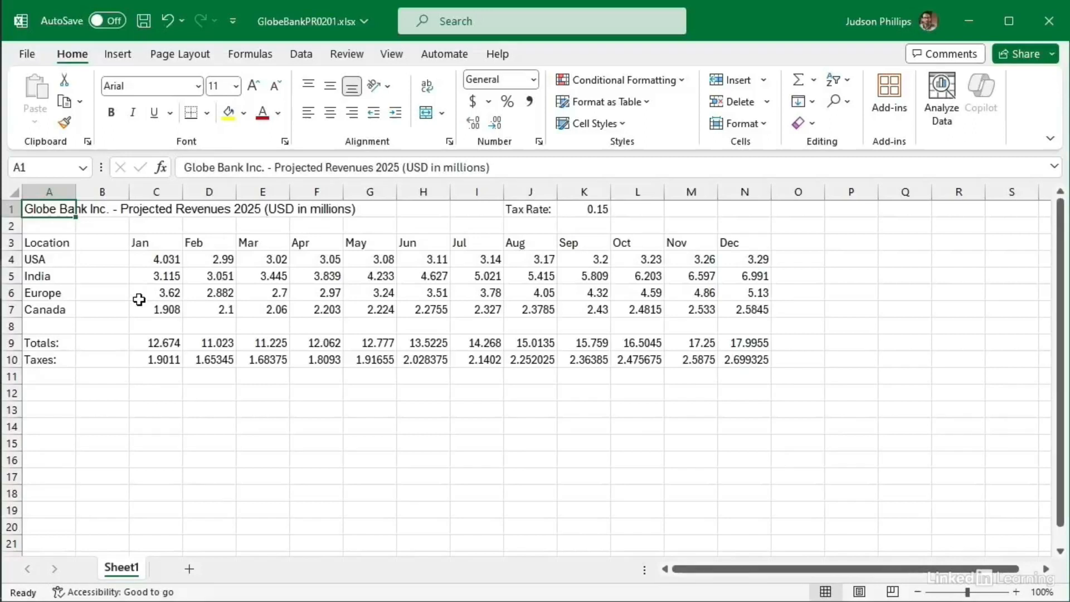
Step: Make the Globe Bank title in A1 bold
left_click(112, 115)
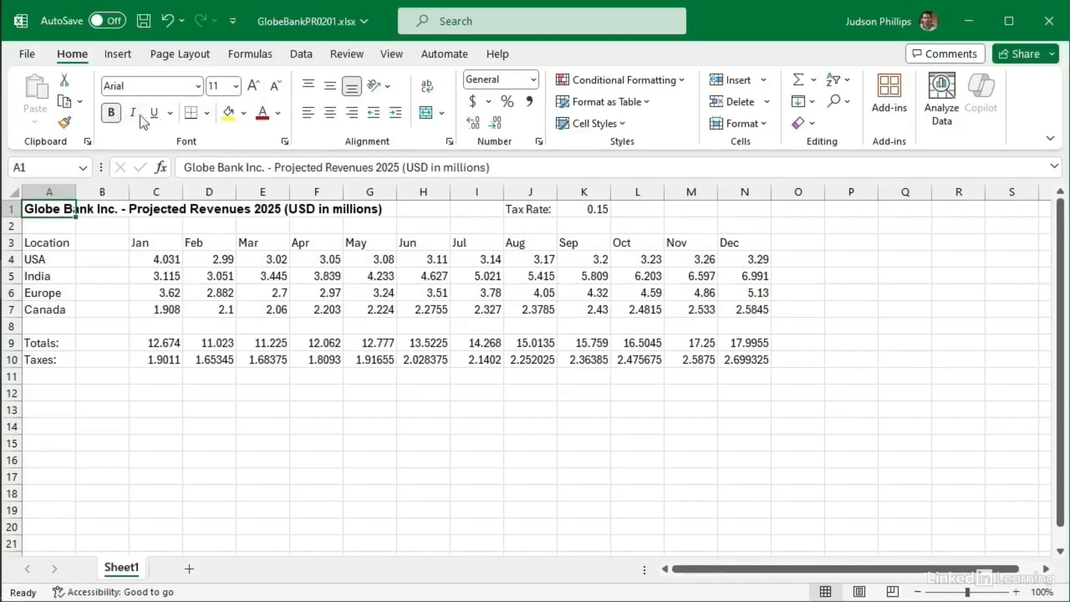
left_click(237, 86)
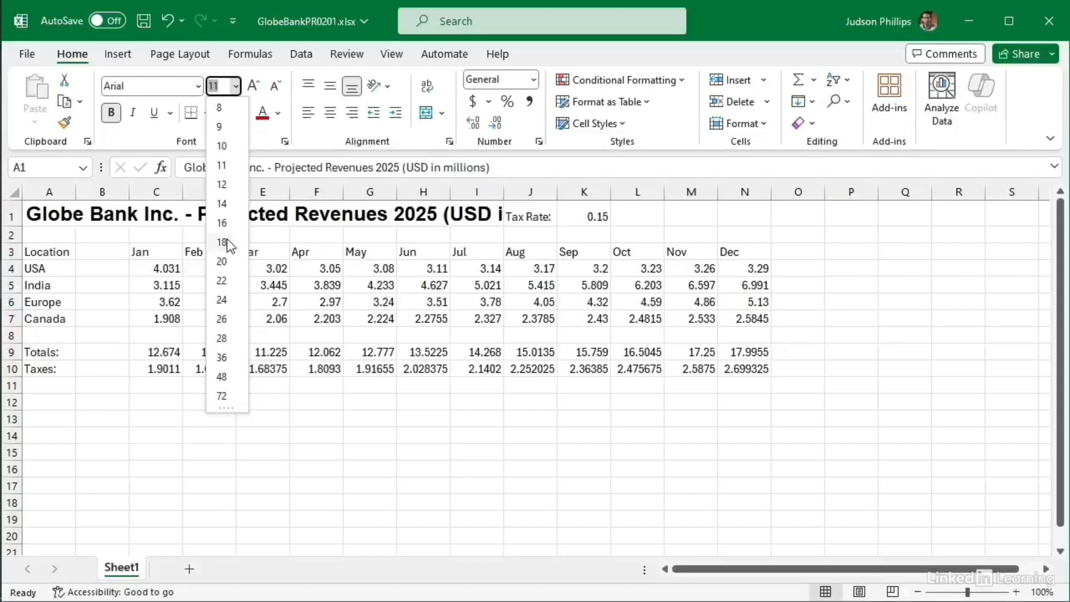
Step: Set the title to 14 point in Dark Blue, Text 2, Lighter 25%
left_click(223, 204)
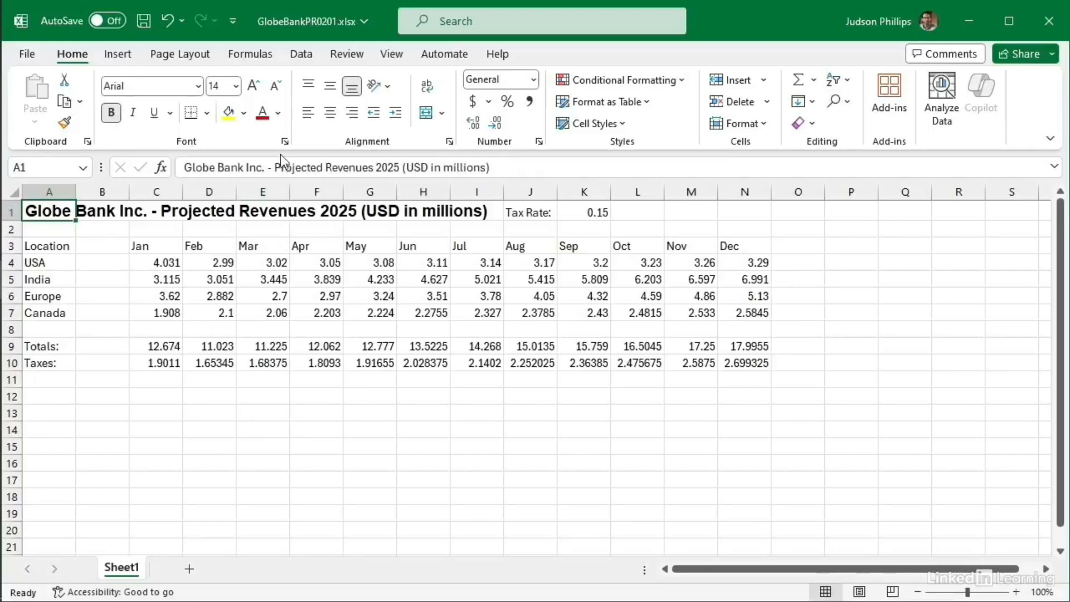
left_click(279, 114)
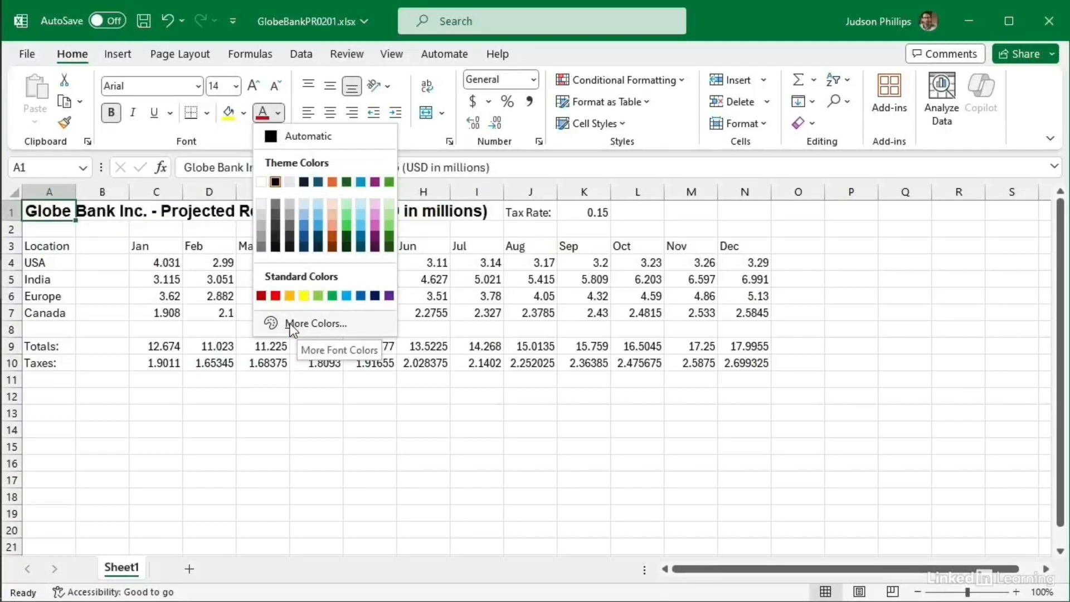
left_click(303, 236)
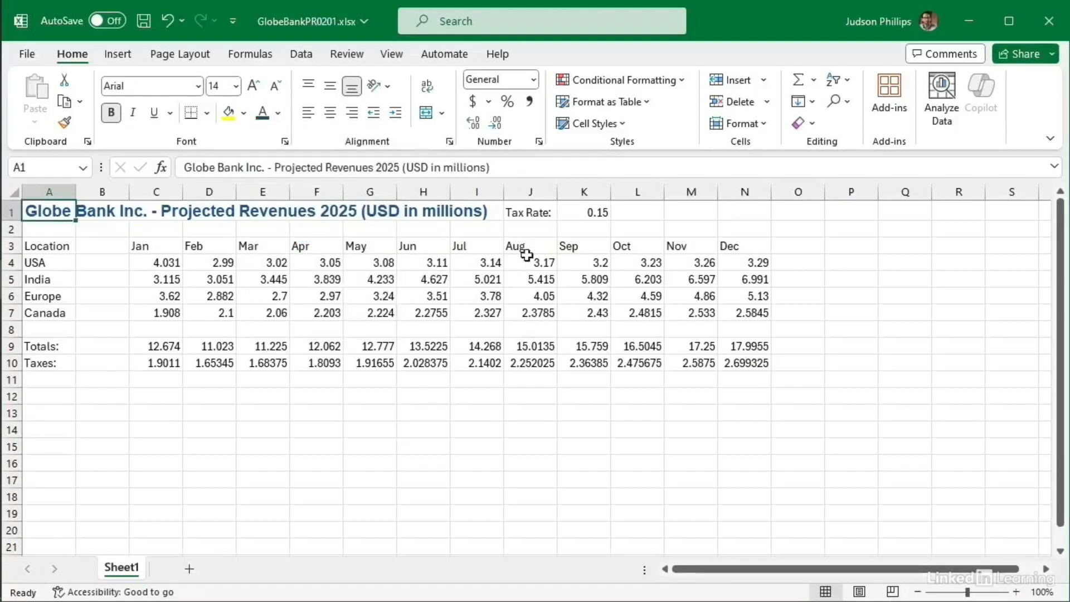
left_click(528, 214)
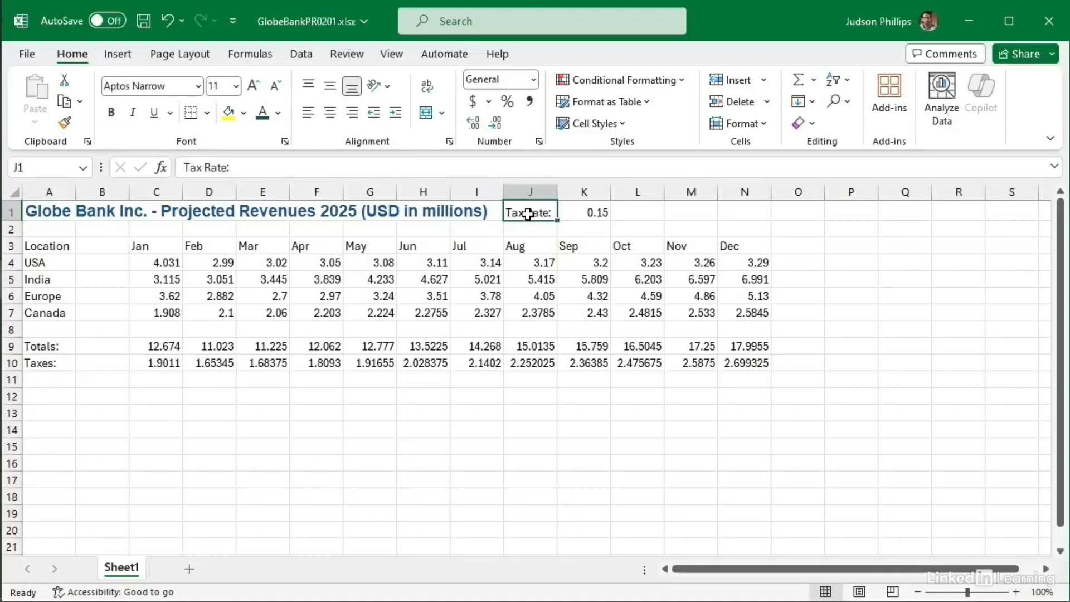
Step: Bold the Tax Rate: label in J1, the Totals:/Taxes: labels in A9:A10, and header row 3
left_click(112, 113)
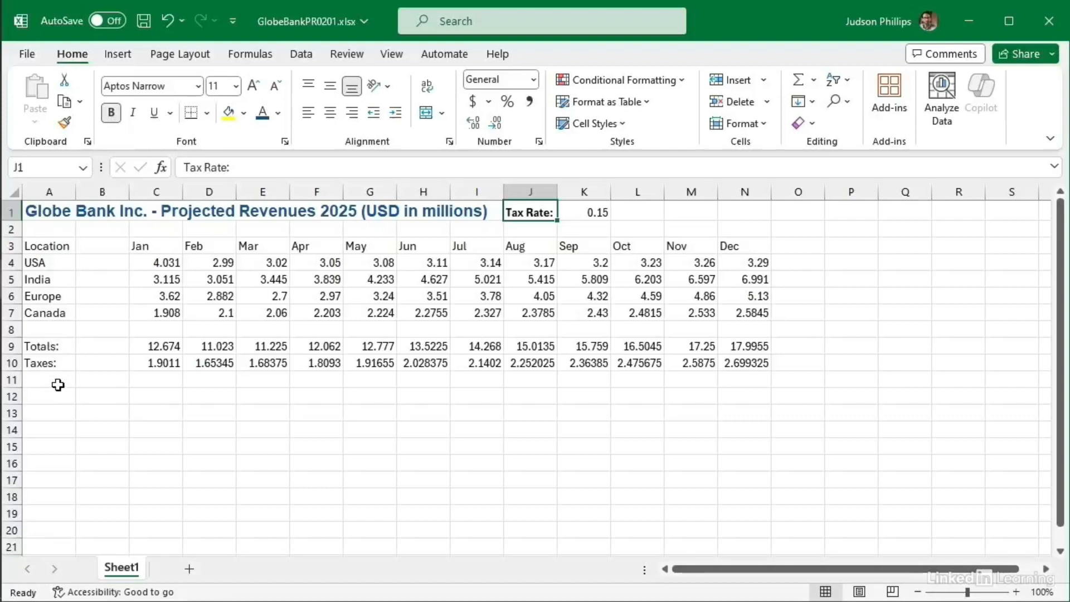
left_click_drag(65, 349, 64, 363)
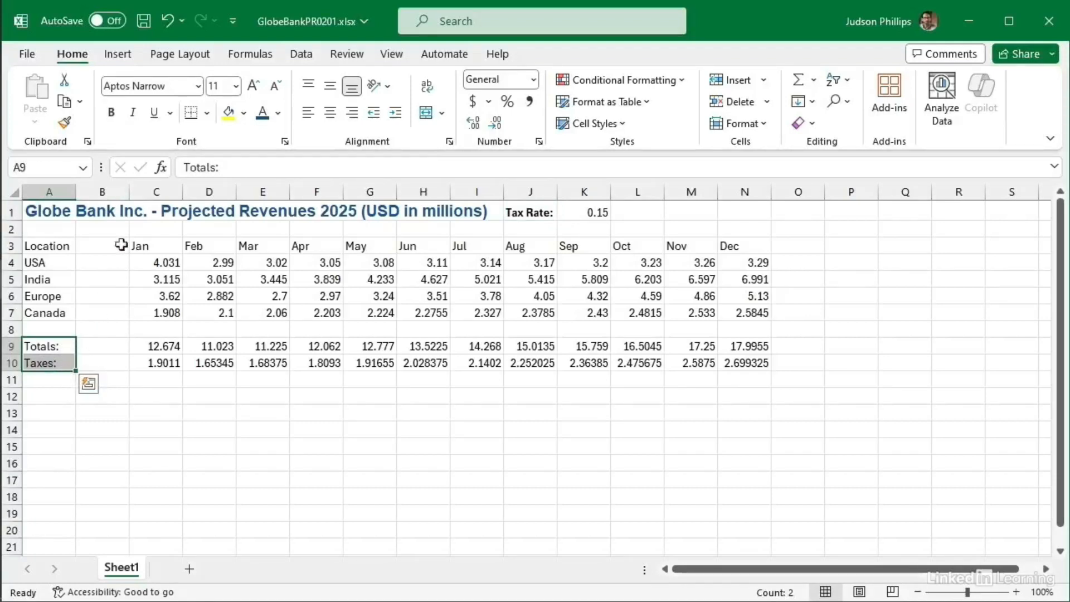
left_click(112, 113)
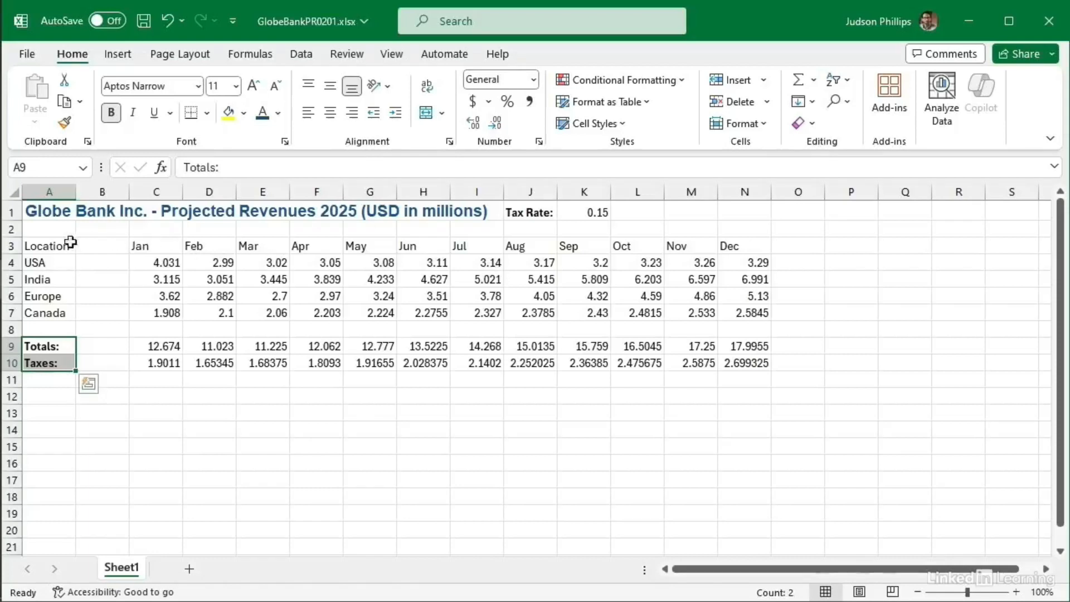
left_click(11, 246)
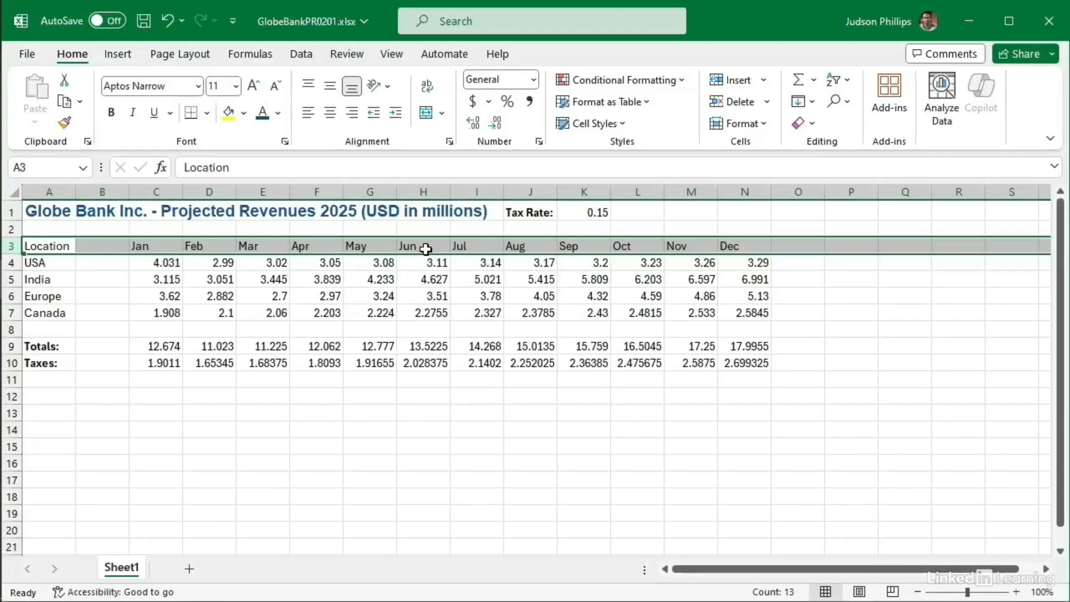
left_click(112, 112)
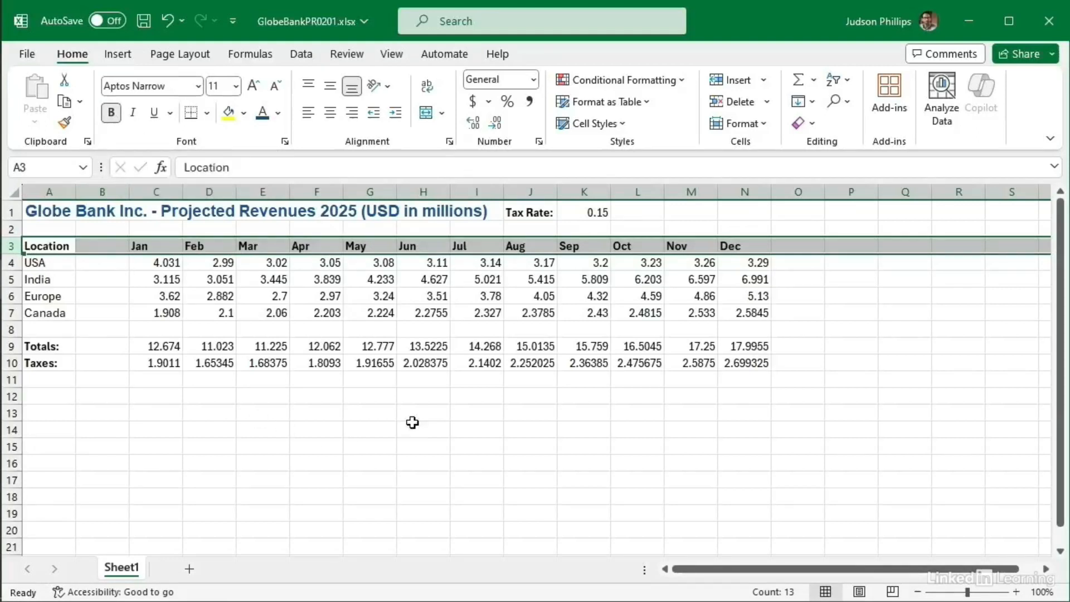
left_click(412, 426)
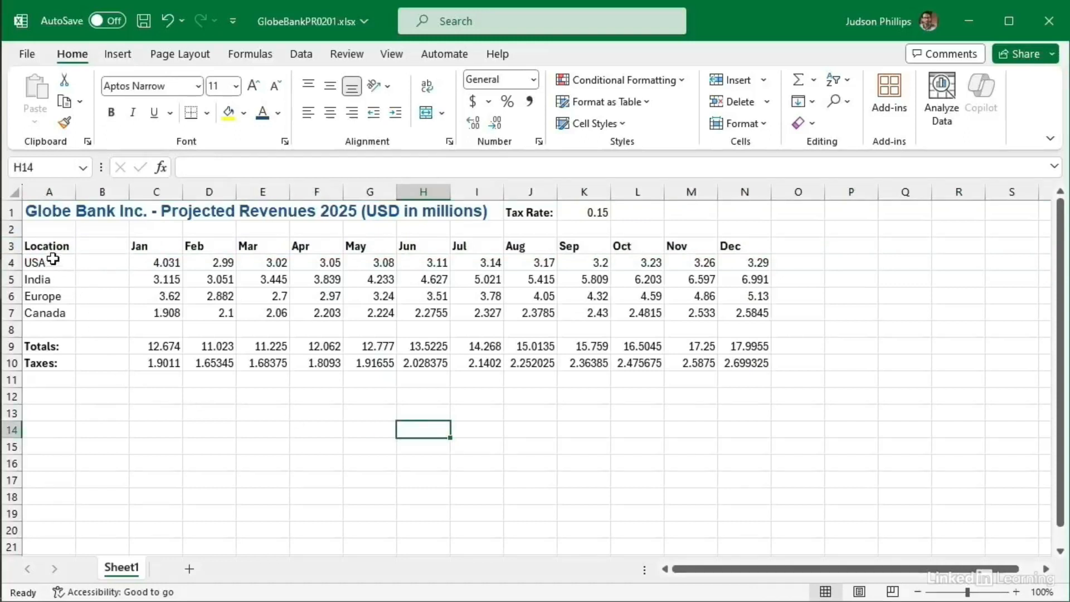
Step: Italicise the location names USA, India, Europe and Canada in A4:A7
left_click_drag(54, 264, 56, 314)
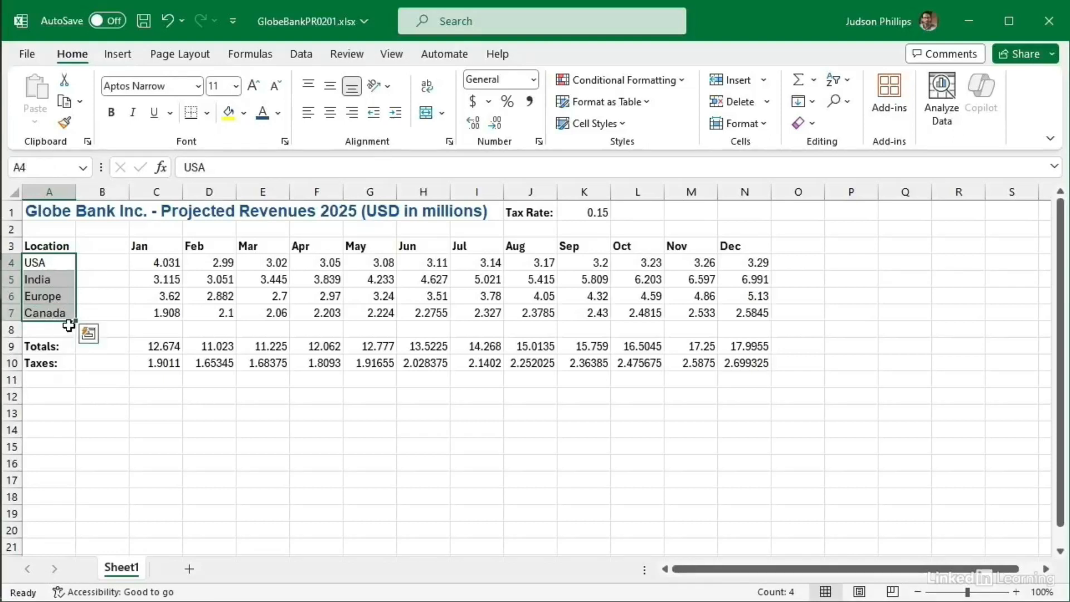
left_click(133, 113)
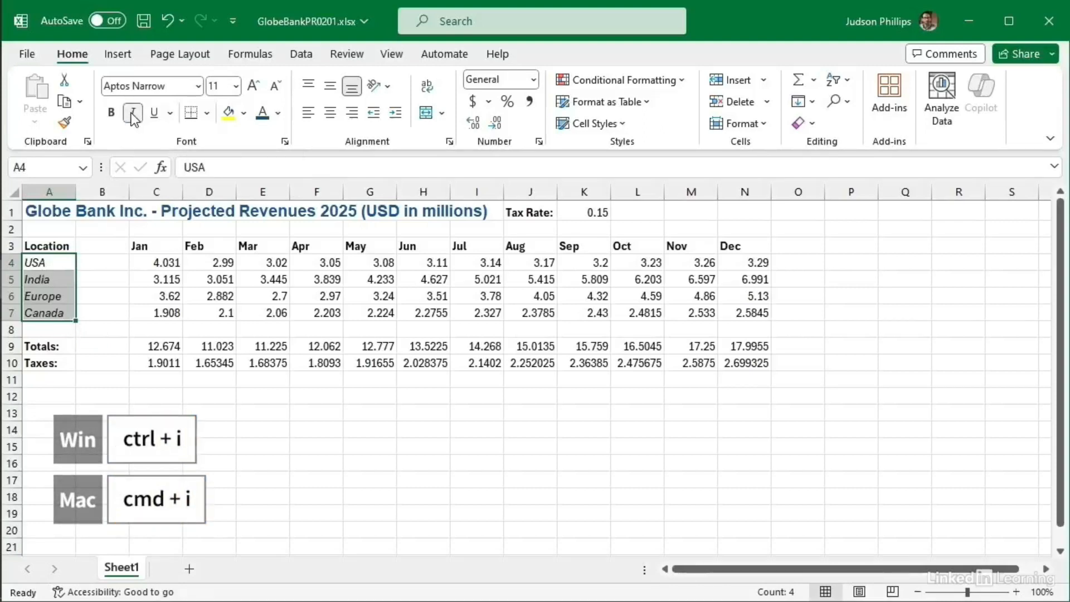
left_click(271, 414)
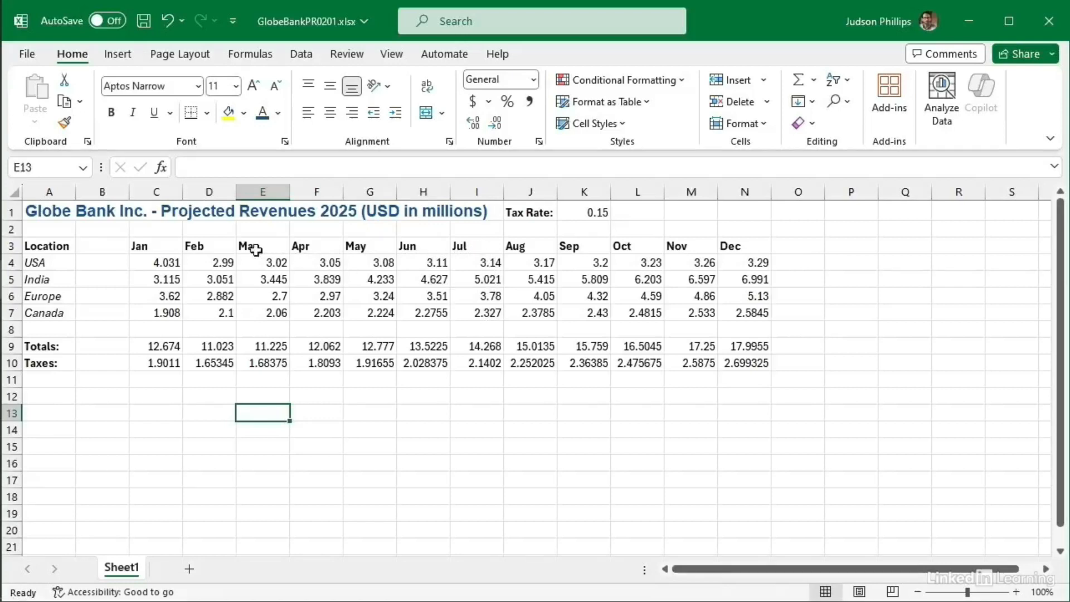
Step: Center the Jan–Dec headings in C3:N3, after briefly trying right alignment
left_click_drag(154, 246, 740, 245)
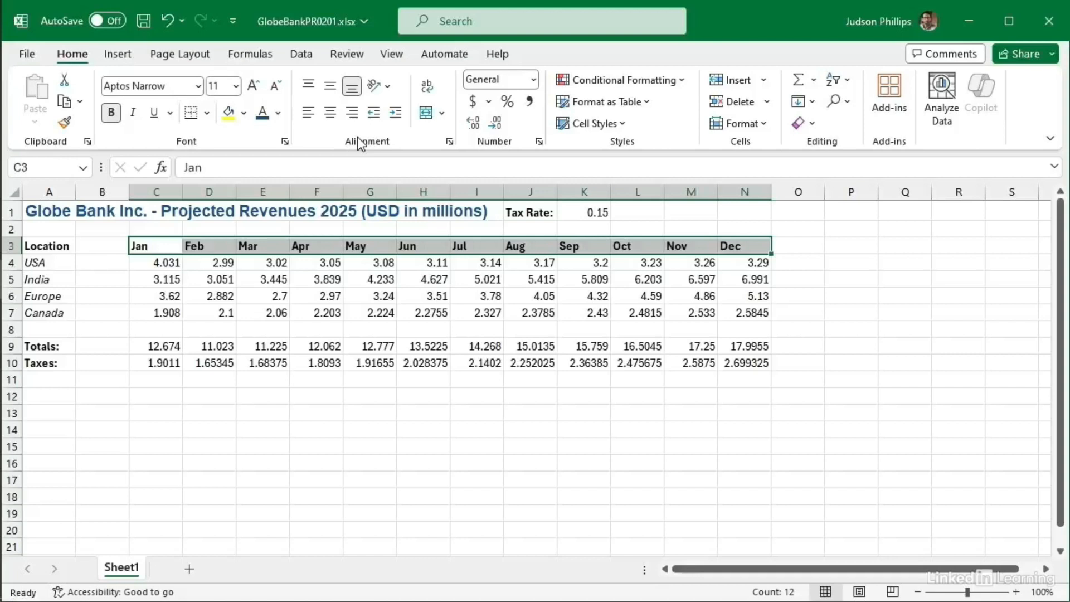
left_click(332, 114)
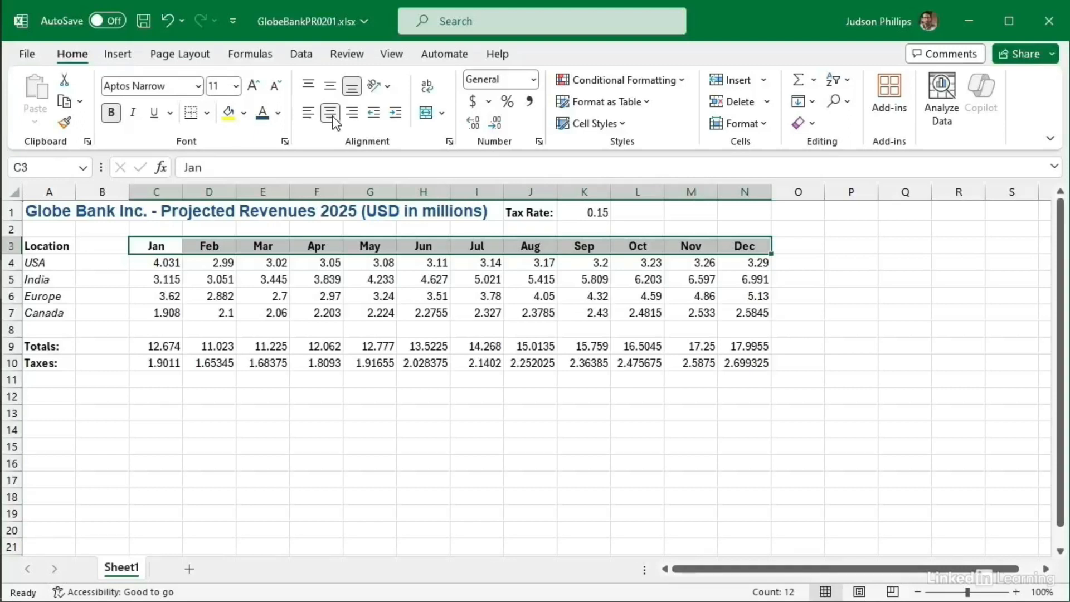
left_click(353, 115)
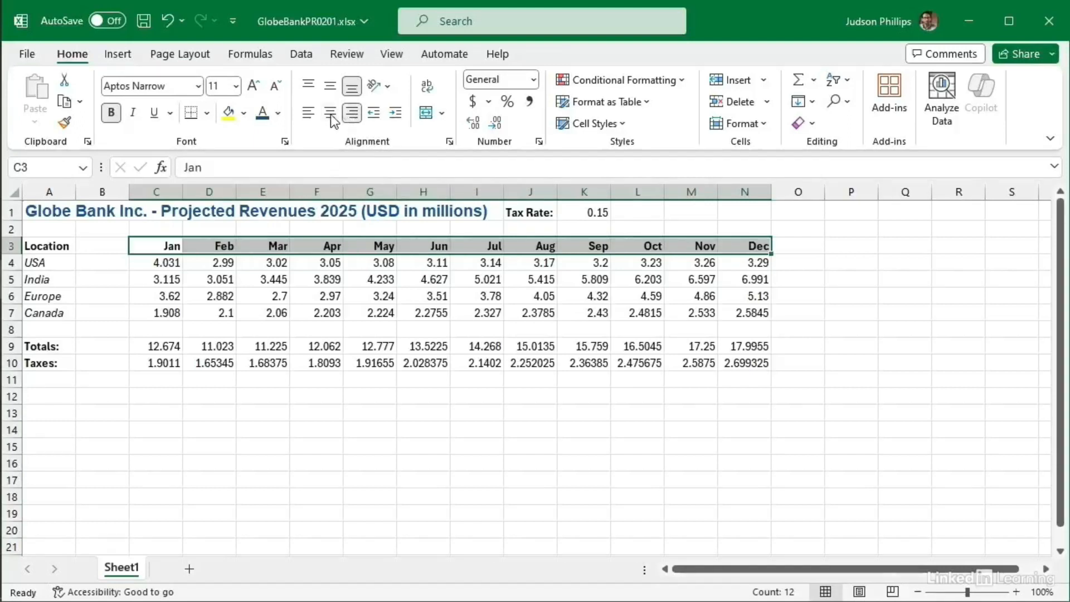
left_click(331, 115)
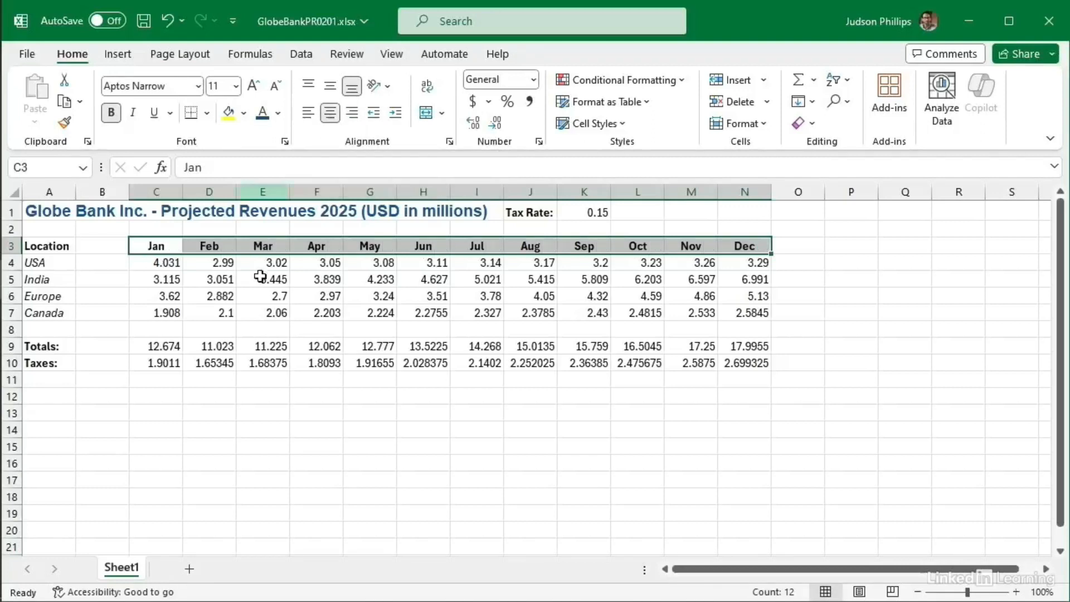
left_click(277, 432)
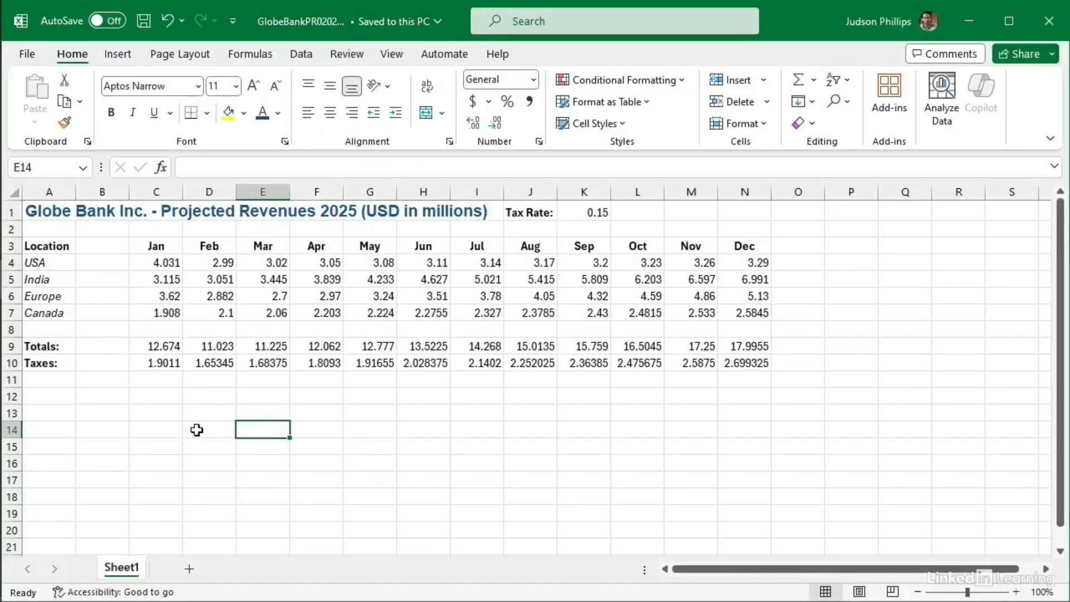
Step: Format the tax rate in K1 as Percentage with no decimals so it reads 15%
left_click(596, 218)
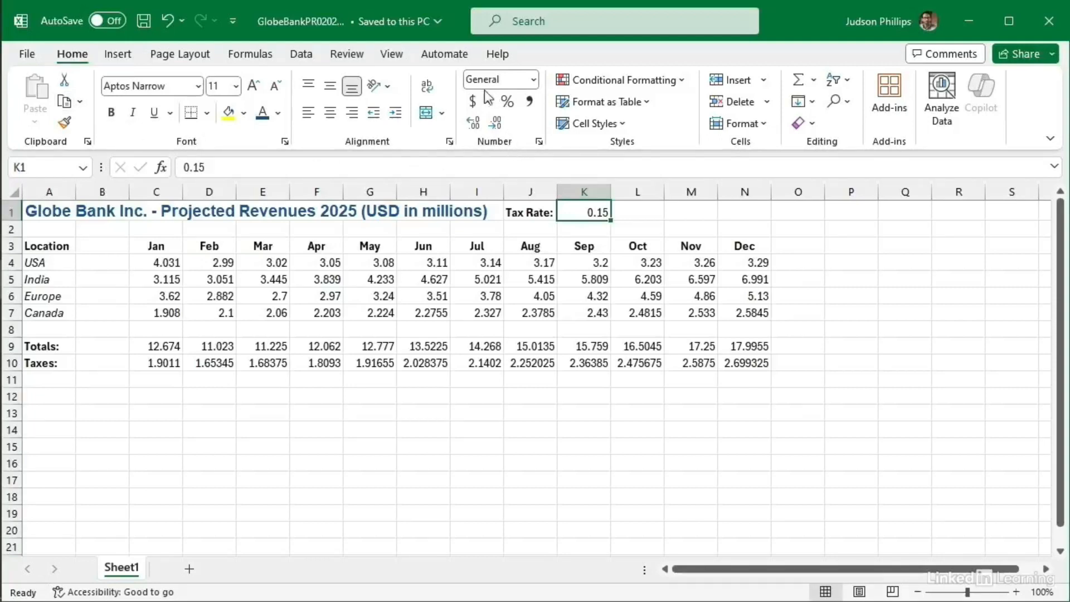
left_click(535, 81)
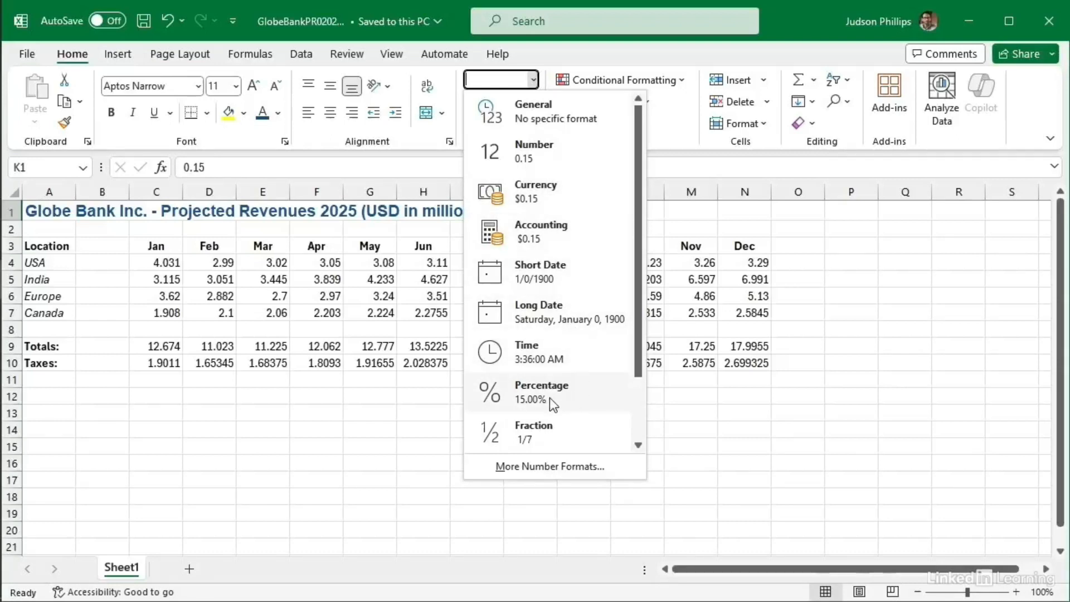
left_click(527, 396)
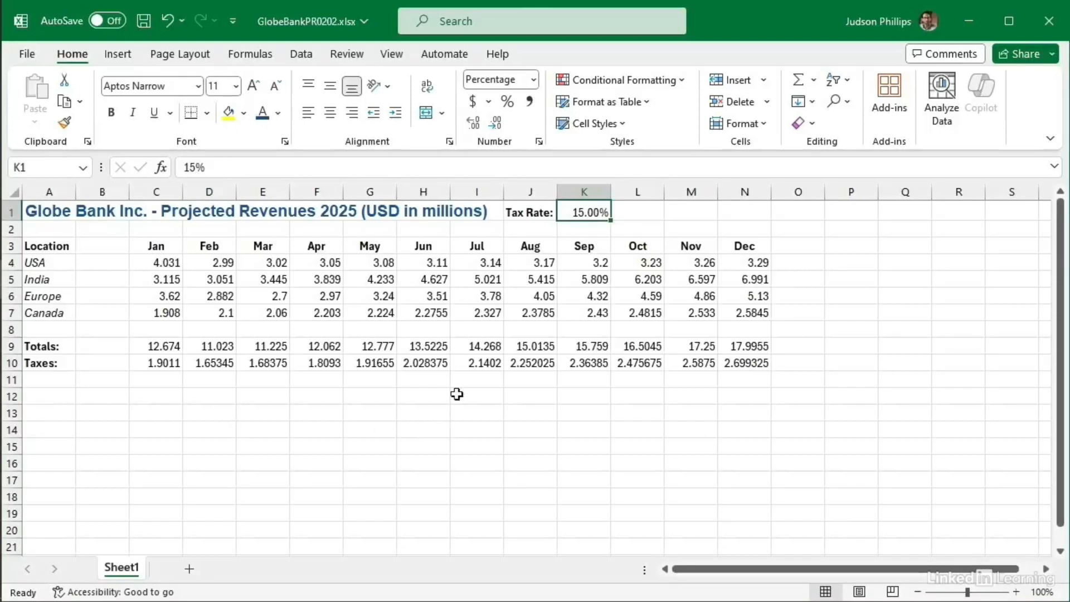
left_click(507, 103)
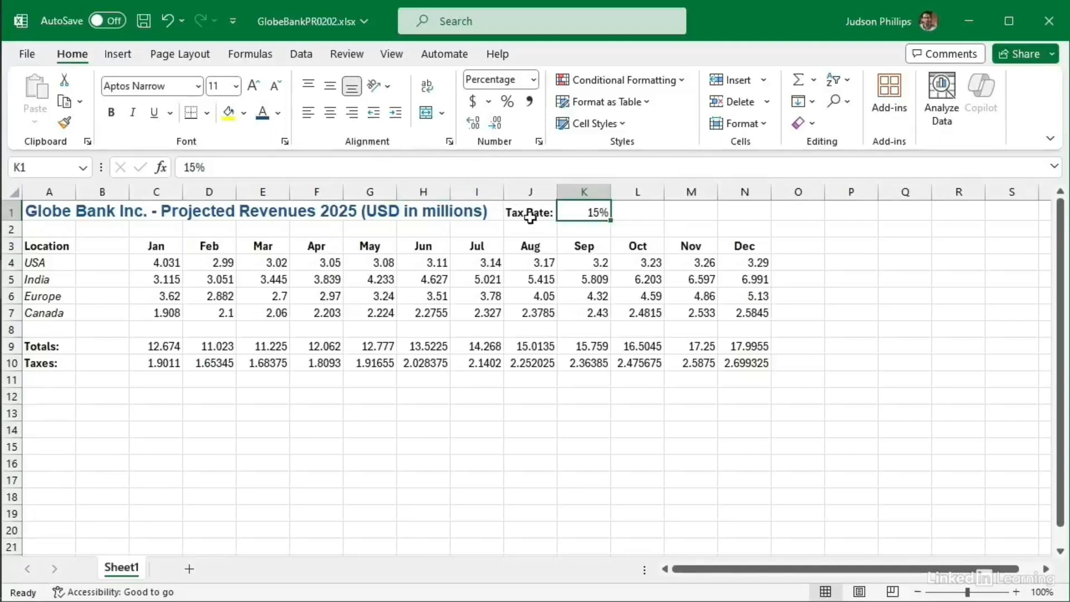
Step: Left-align and bold the 15% tax rate in K1
left_click(310, 118)
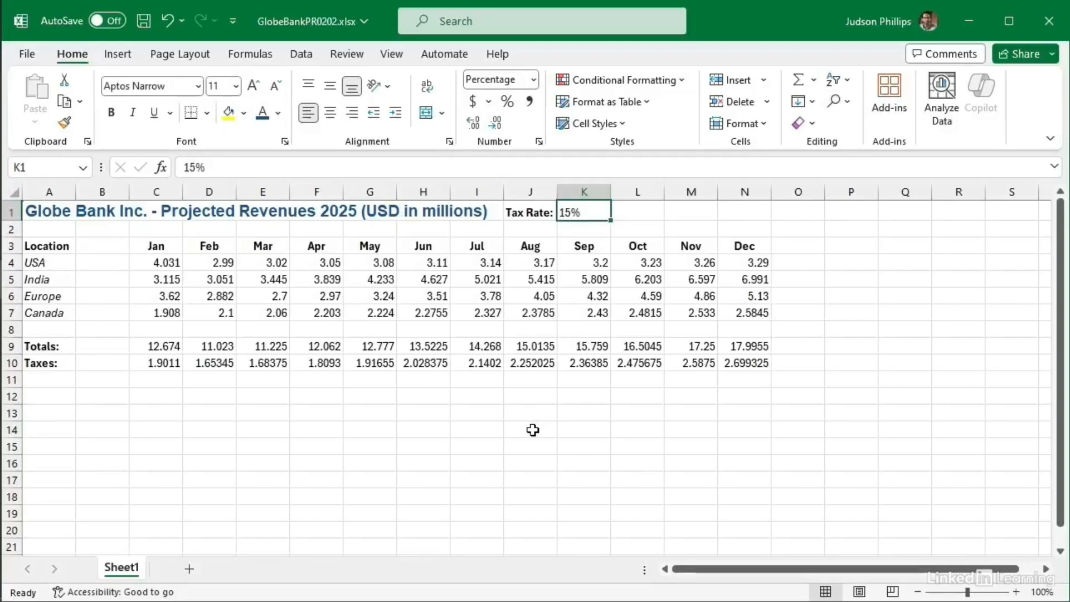
left_click(112, 114)
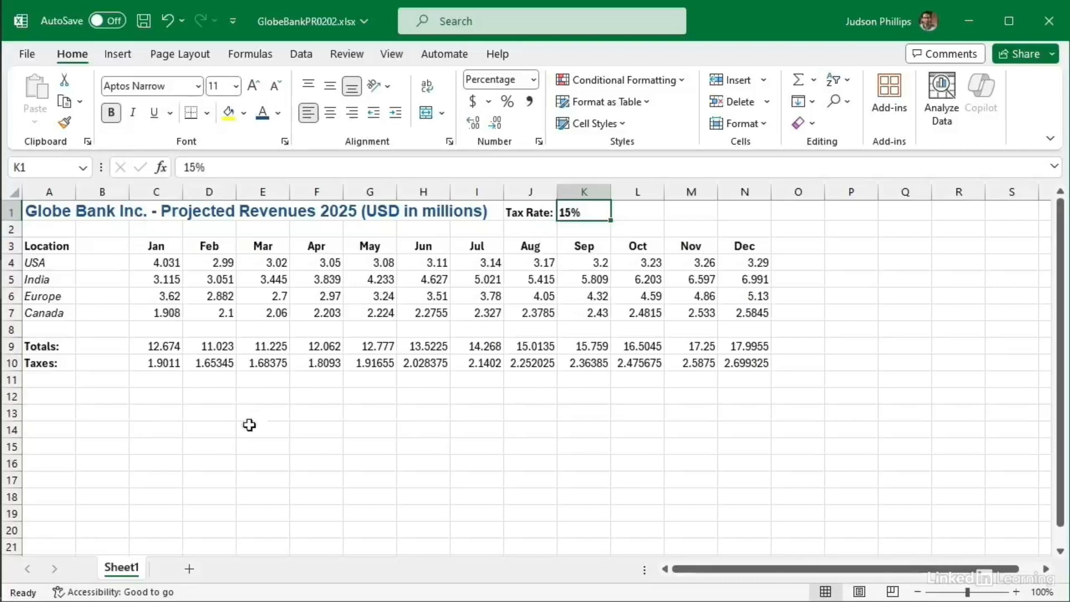
left_click(279, 443)
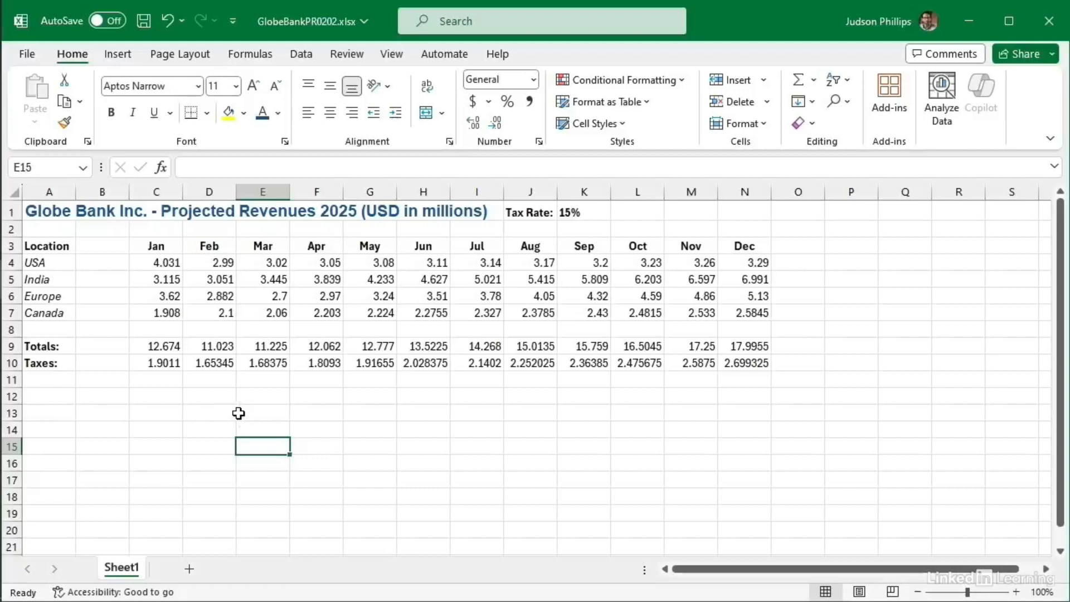
Step: Apply Accounting format to the values in C4:N10, after first trying Currency
left_click(167, 264)
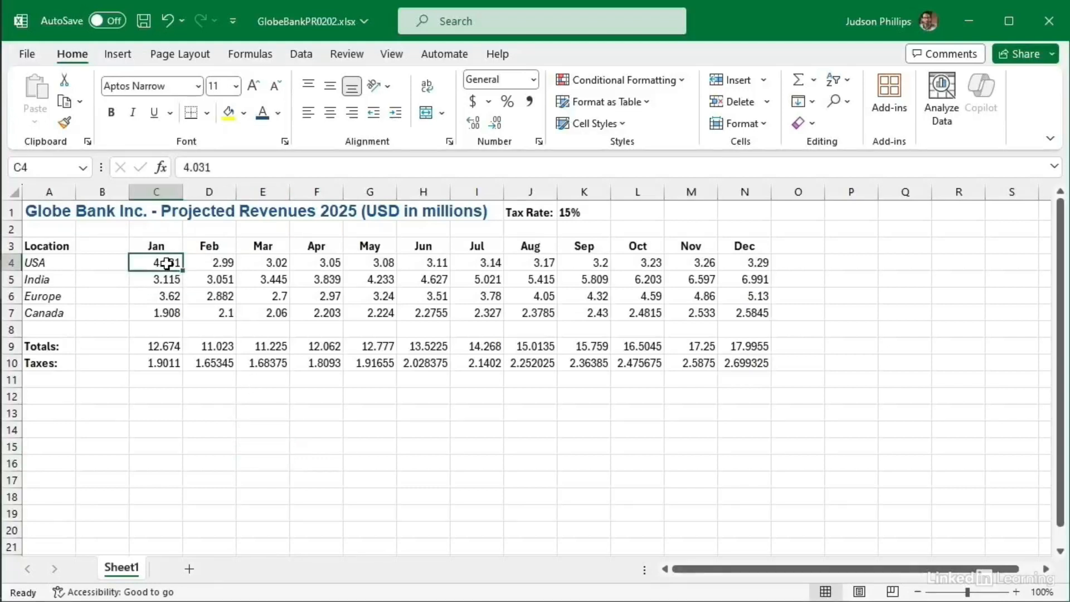
left_click_drag(167, 263, 743, 365)
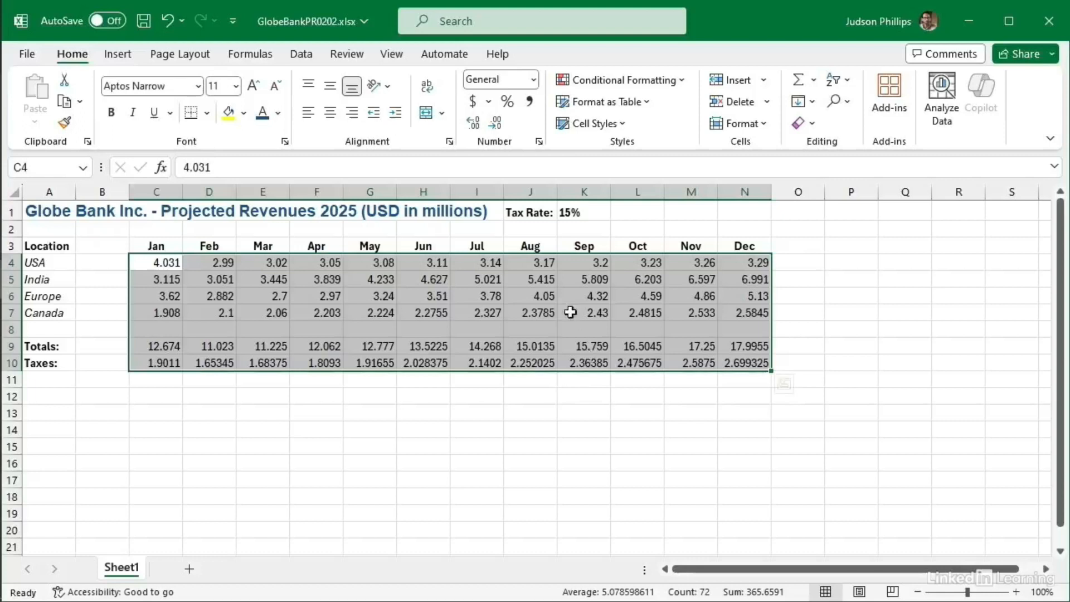
left_click(533, 84)
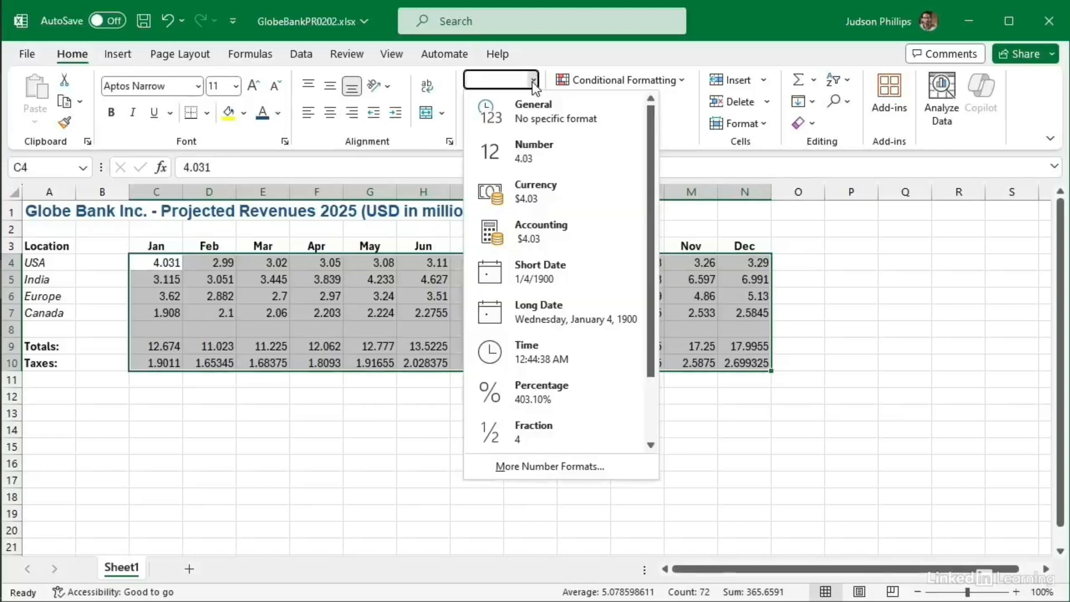
left_click(537, 192)
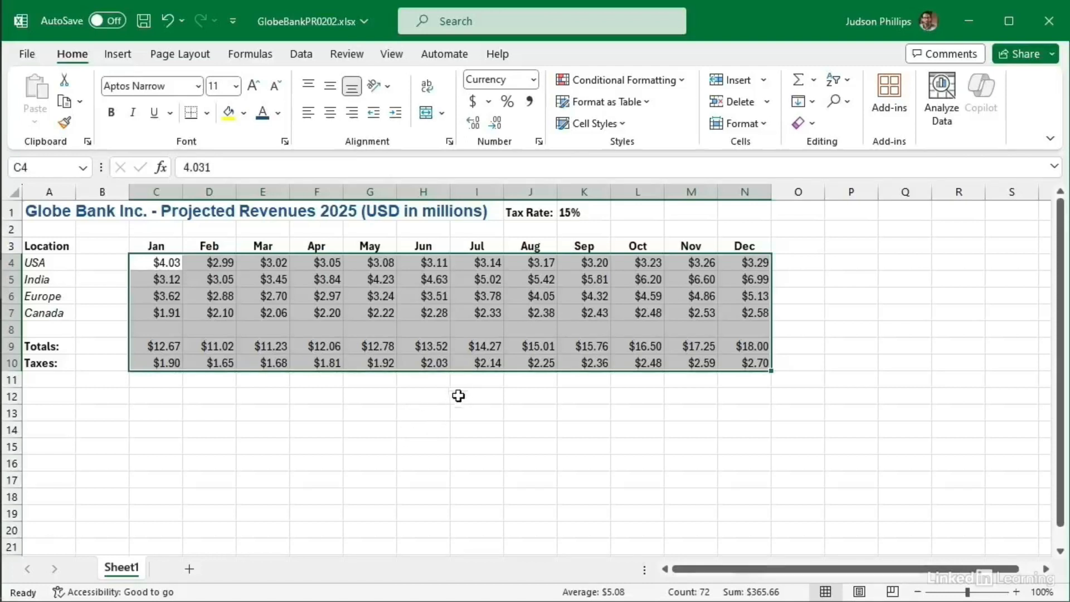
left_click(533, 85)
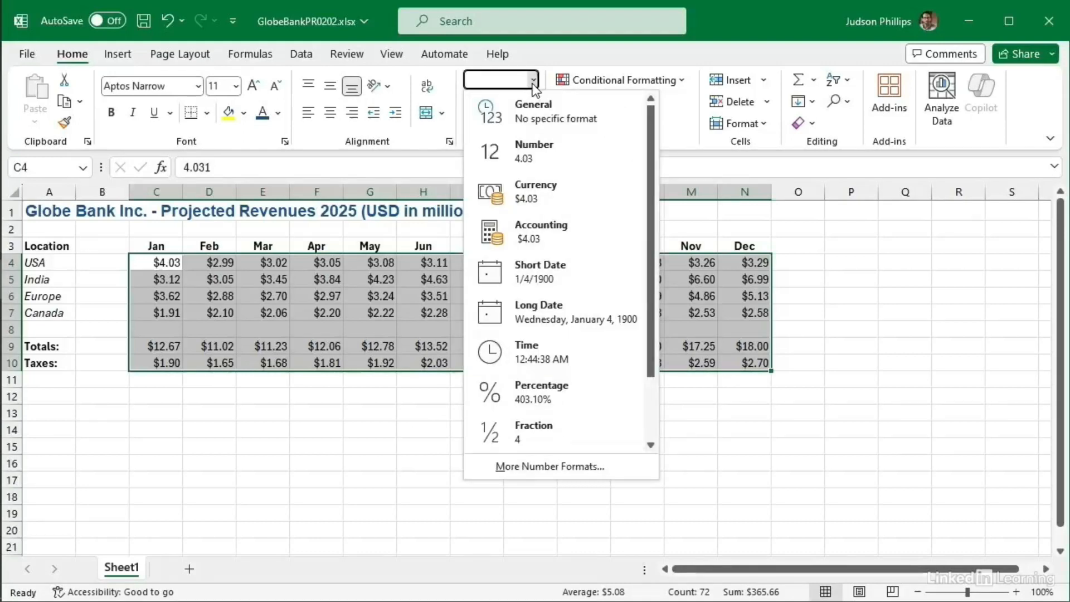
left_click(533, 240)
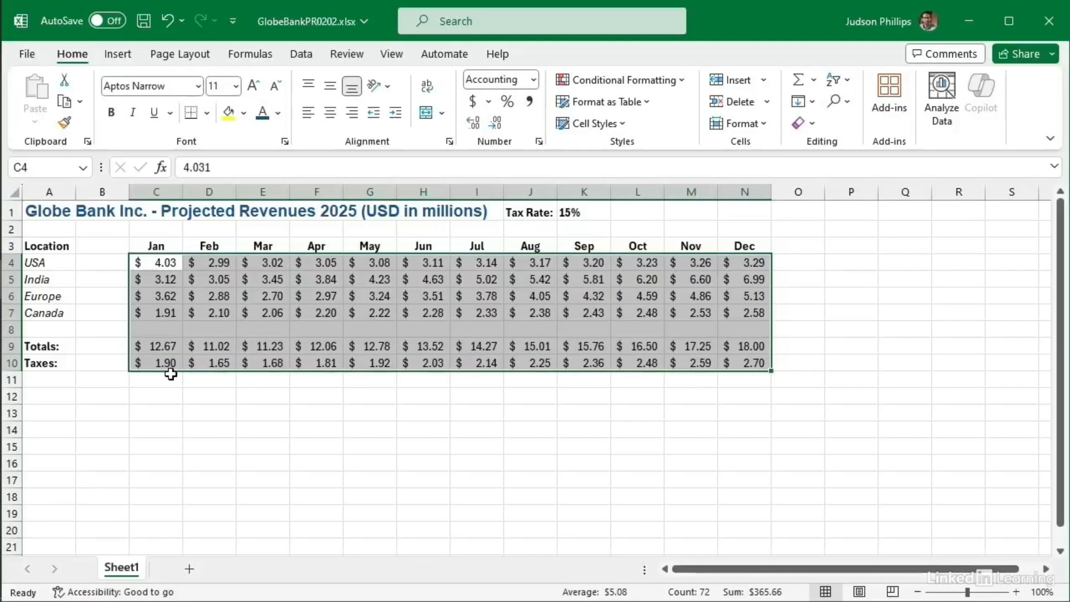
left_click(405, 428)
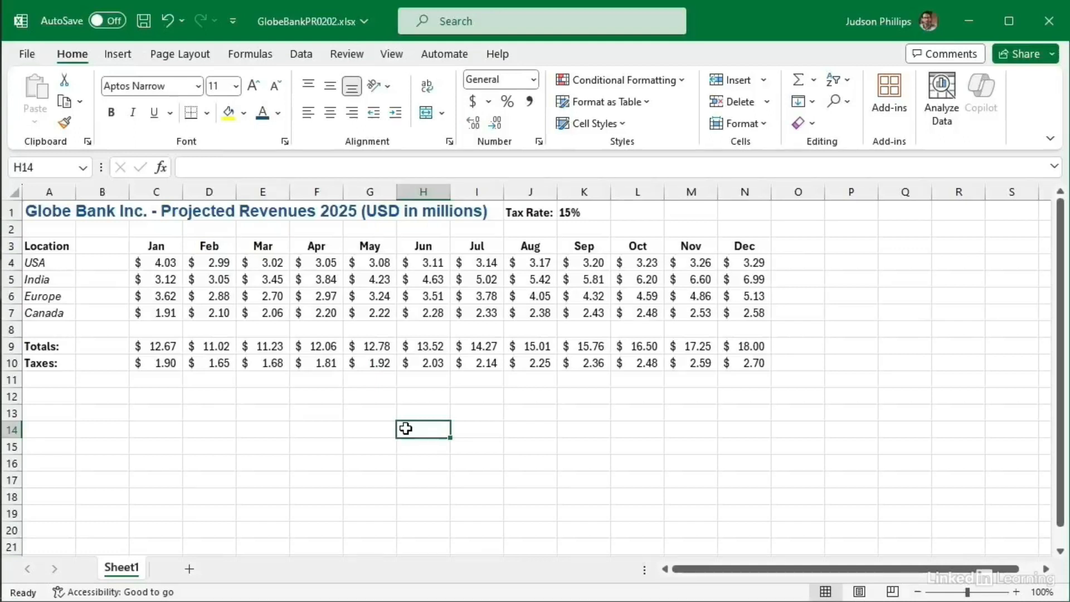
Step: Reselect C4:N10 and show the Accounting values with one decimal place, e.g. $ 4.0
left_click(173, 265)
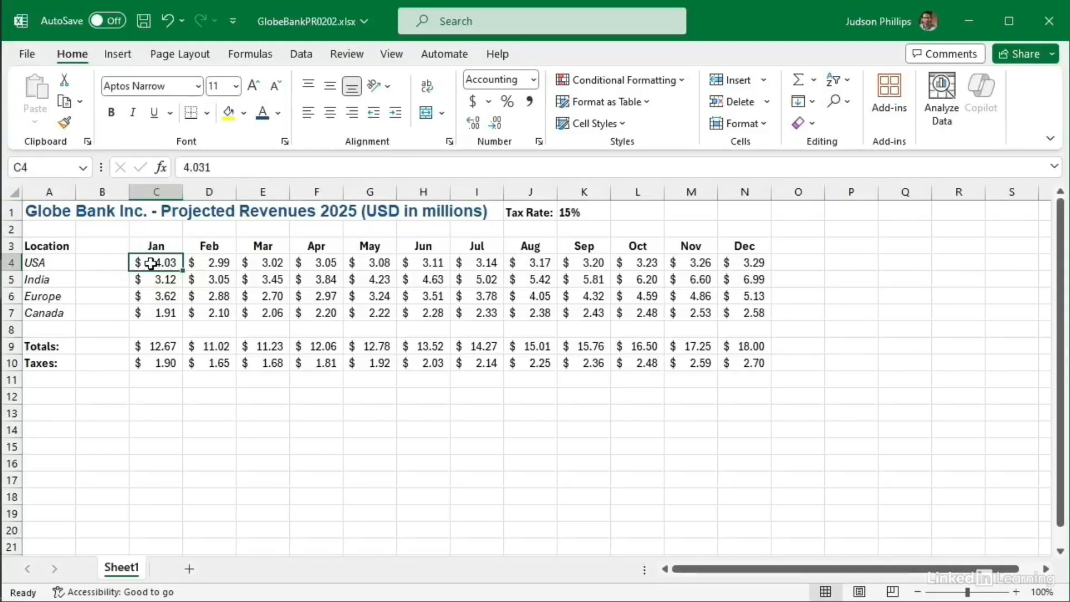
left_click_drag(150, 264, 727, 361)
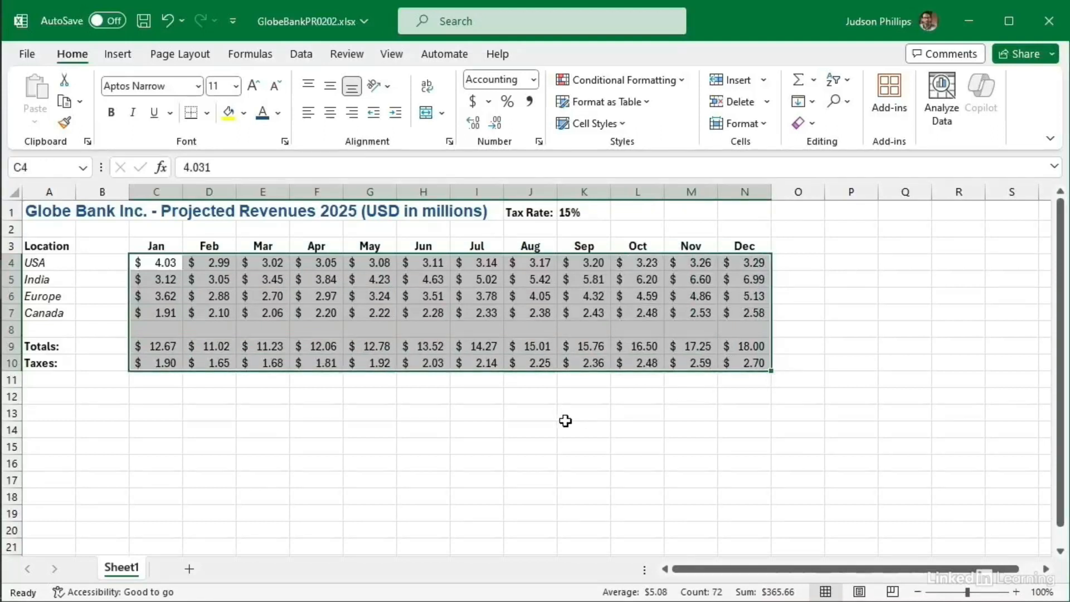
left_click(474, 124)
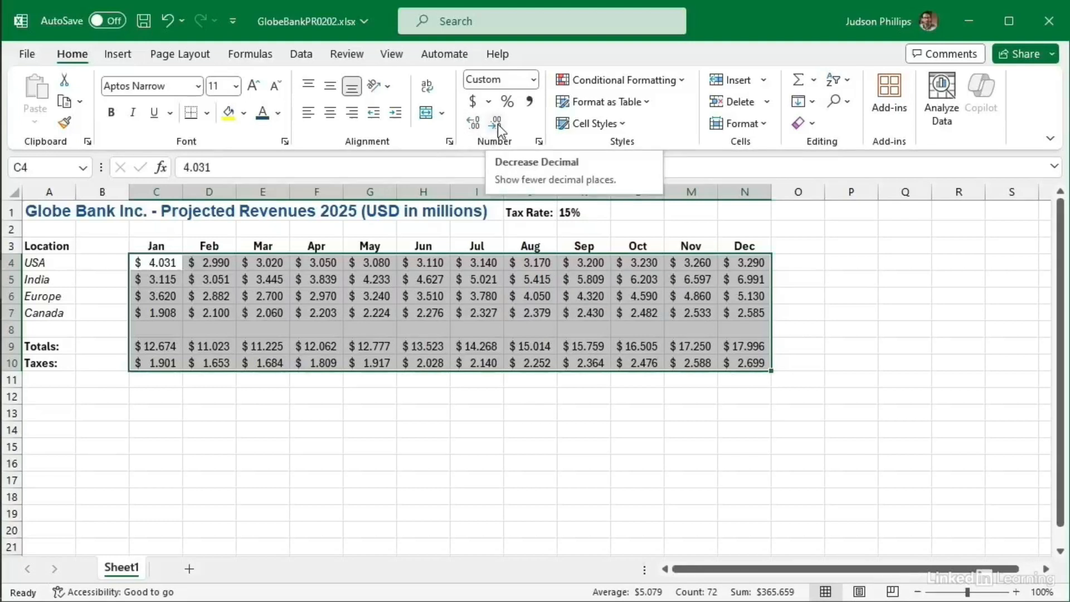
left_click(495, 124)
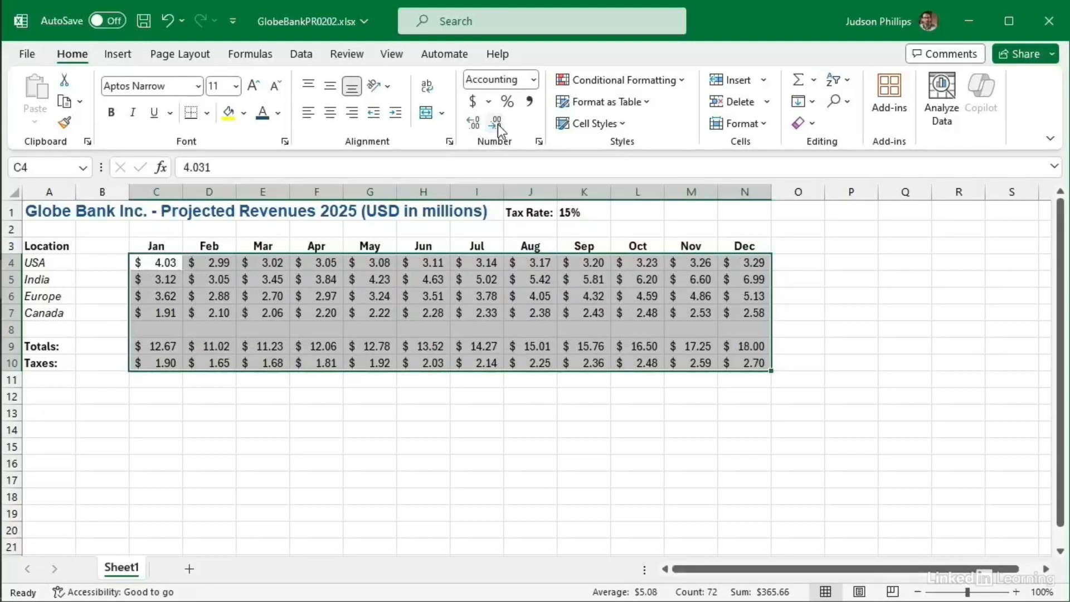
left_click(496, 124)
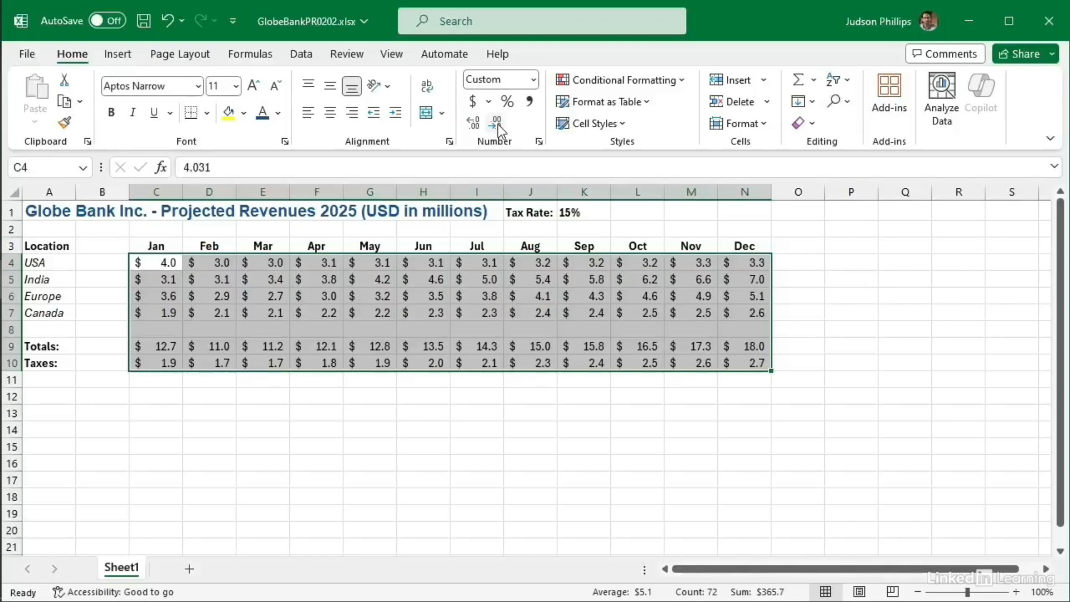
left_click(303, 416)
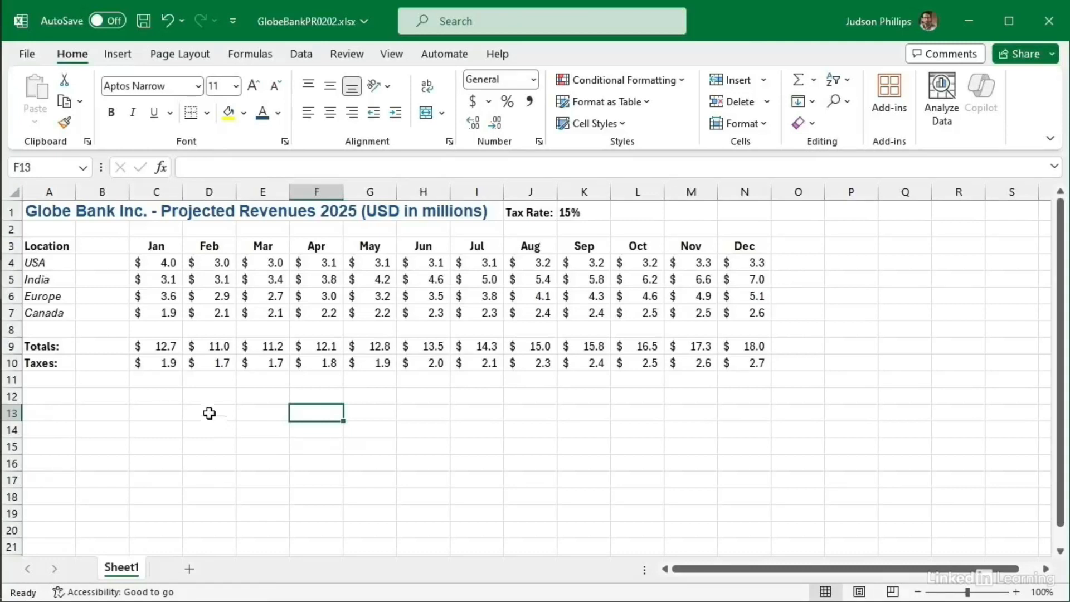
Step: Inspect the full underlying value in D5, then move to an empty cell
left_click(217, 277)
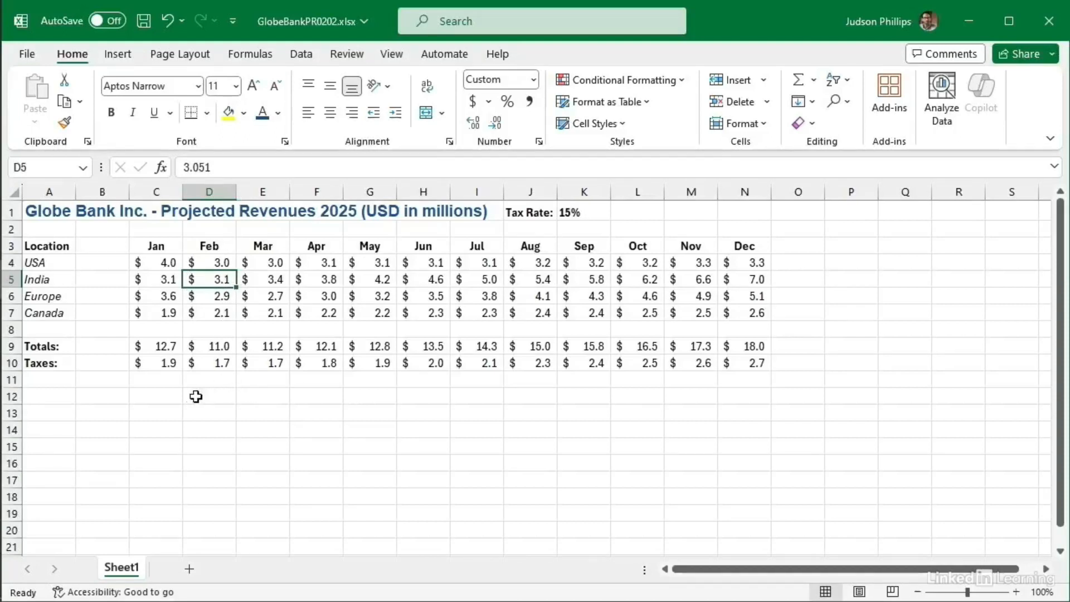
left_click(132, 404)
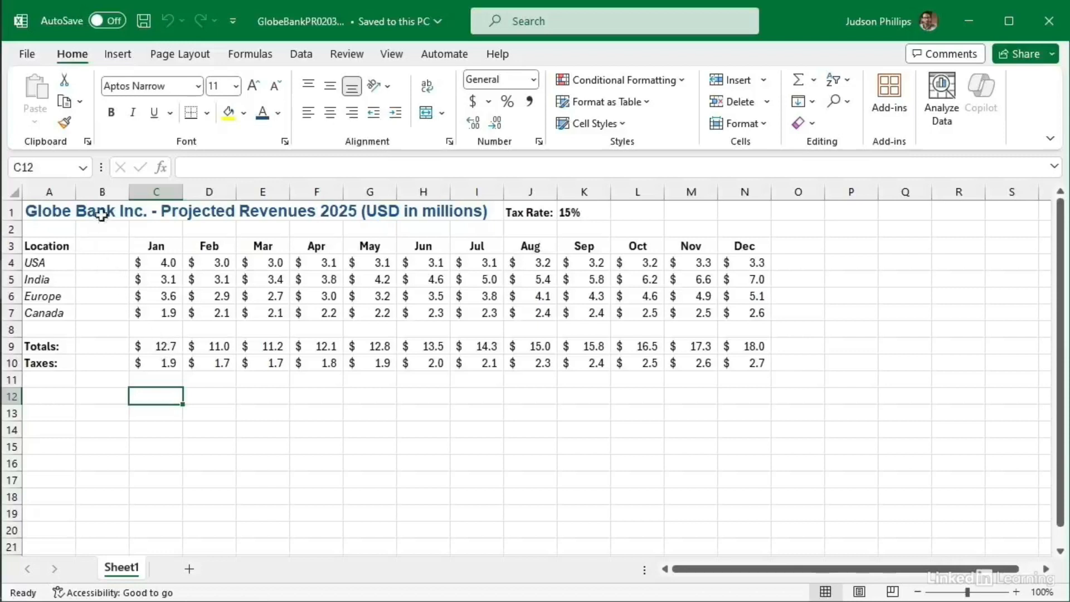
Step: Delete empty column B with Delete Sheet Columns, shifting months to B–M and the rate to J1
left_click(104, 191)
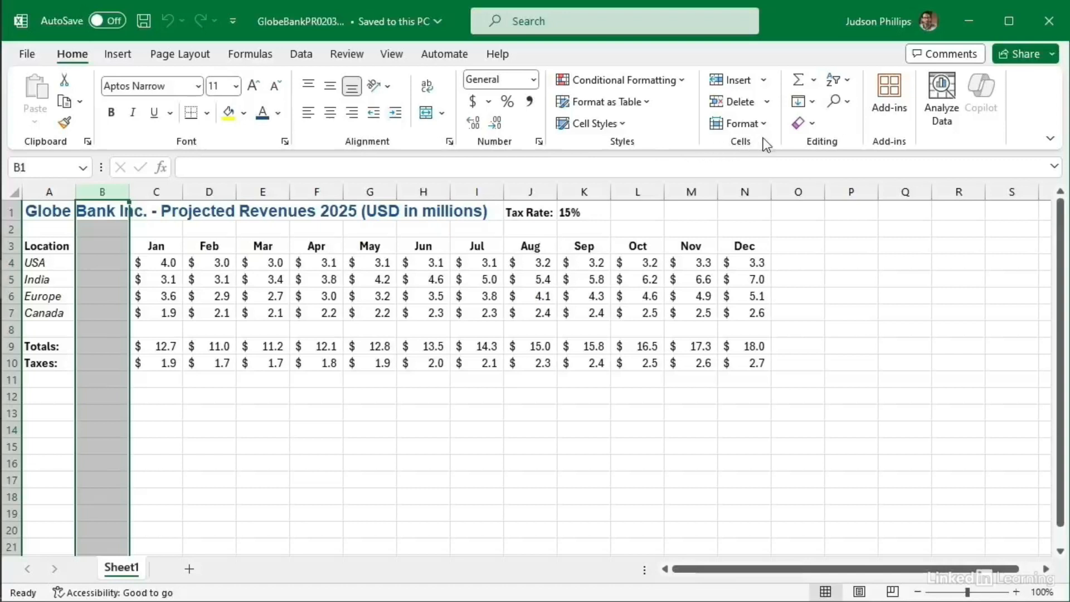
left_click(768, 102)
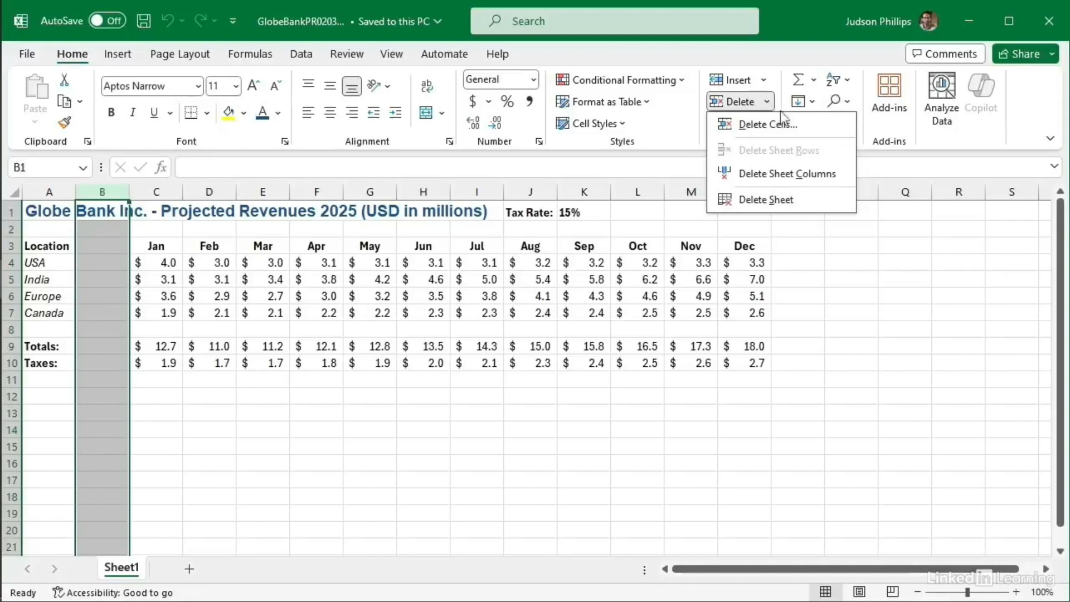
left_click(803, 181)
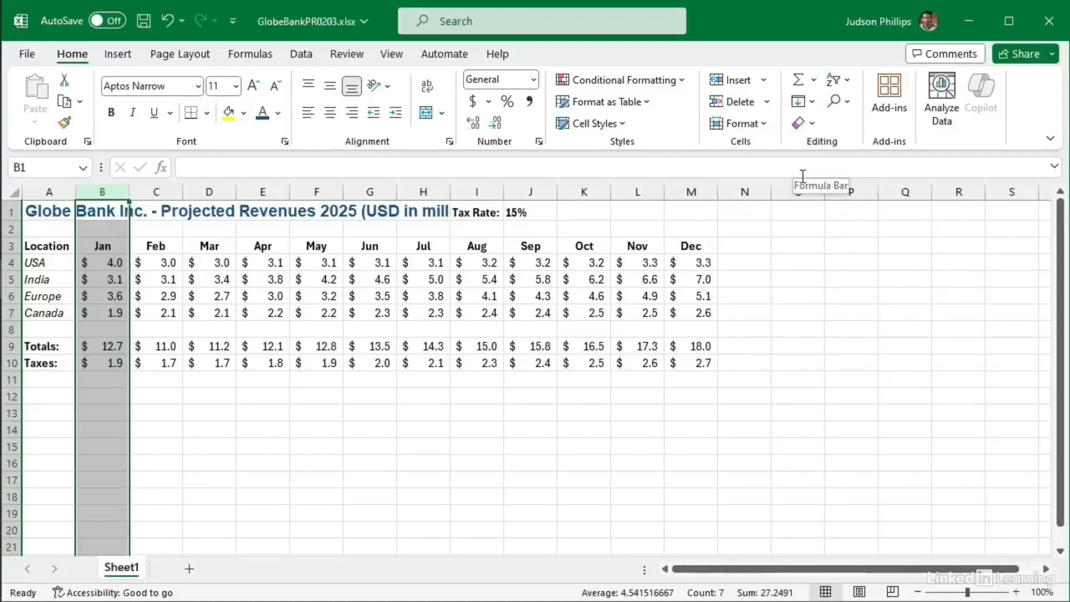
right_click(118, 193)
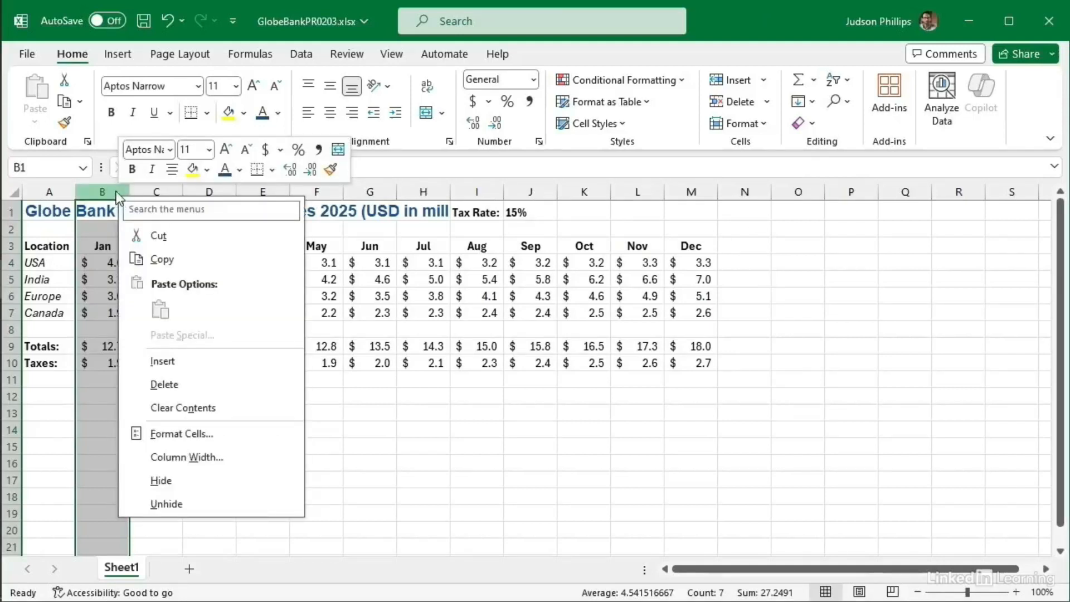
left_click(467, 398)
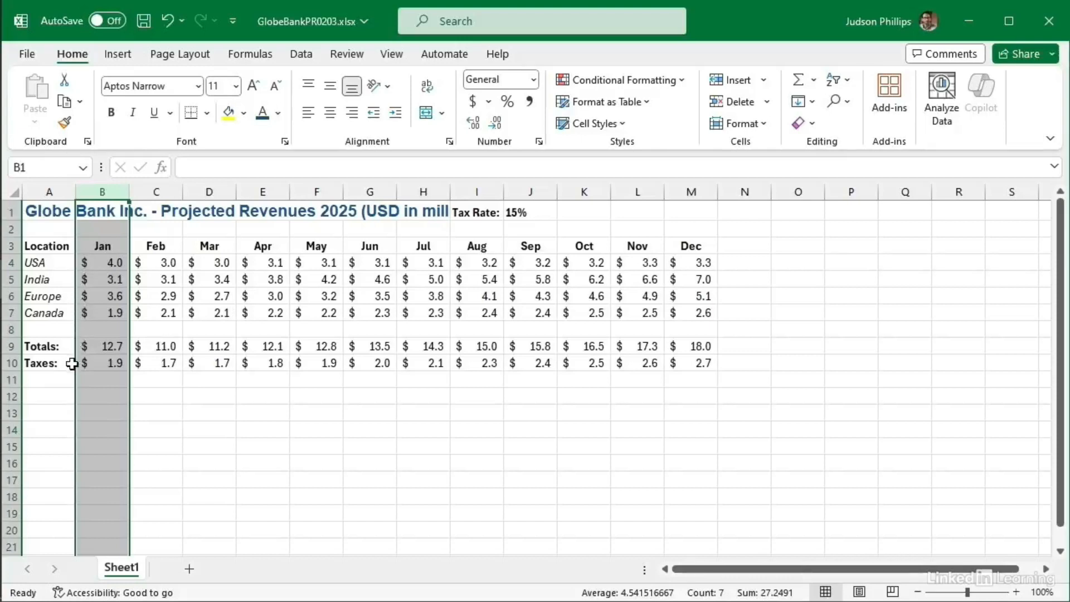
left_click(48, 212)
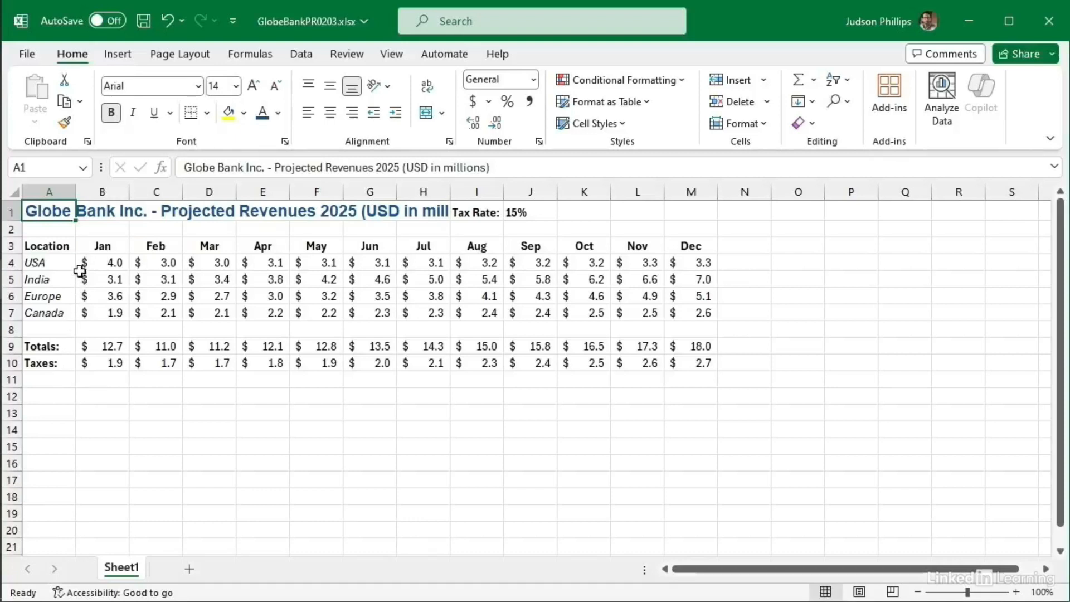
Step: AutoFit column A to the width of the Globe Bank title
double_click(74, 191)
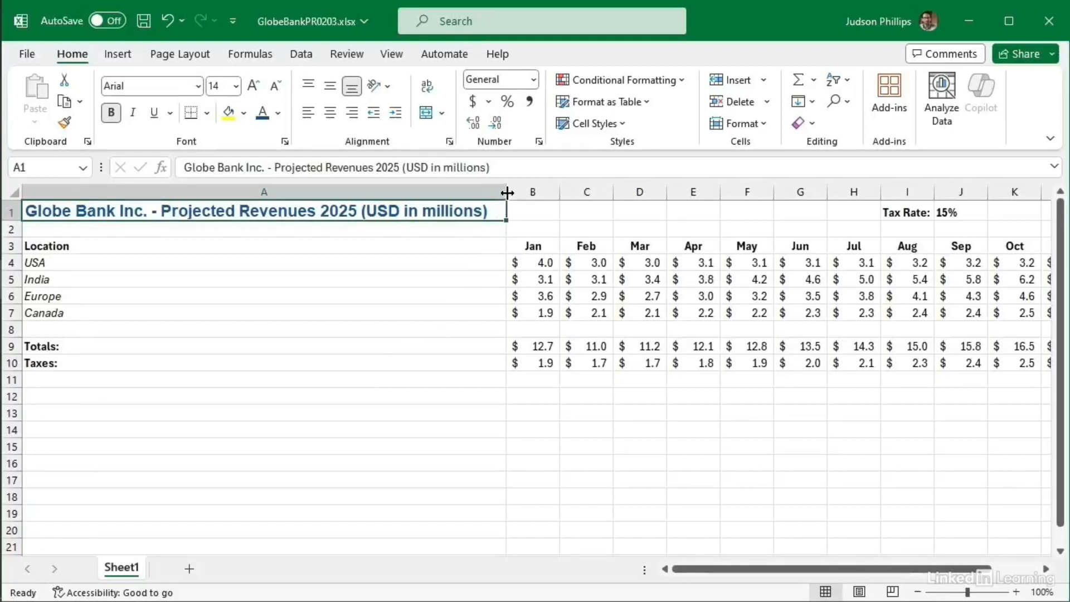
Step: Narrow column A to width 23.14 and select month columns B through M
left_click_drag(506, 190, 161, 190)
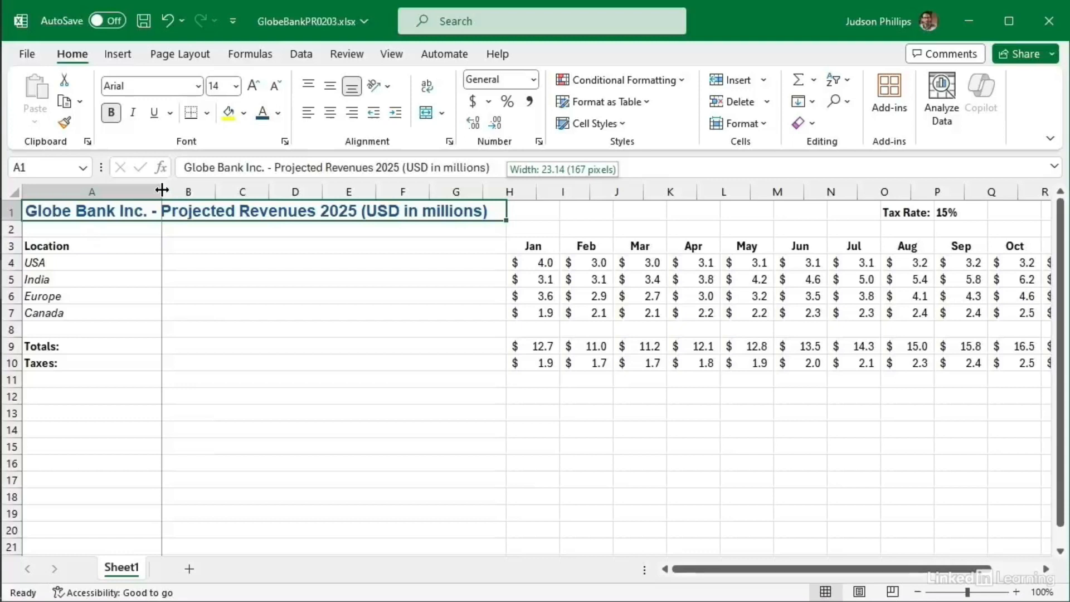
left_click_drag(162, 190, 162, 190)
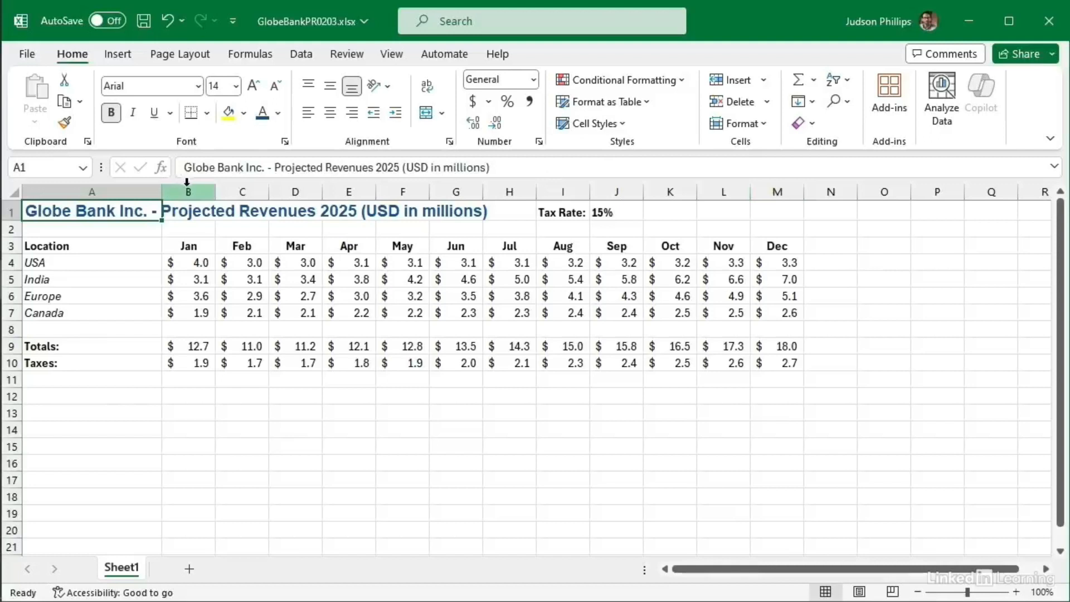
left_click_drag(193, 190, 765, 186)
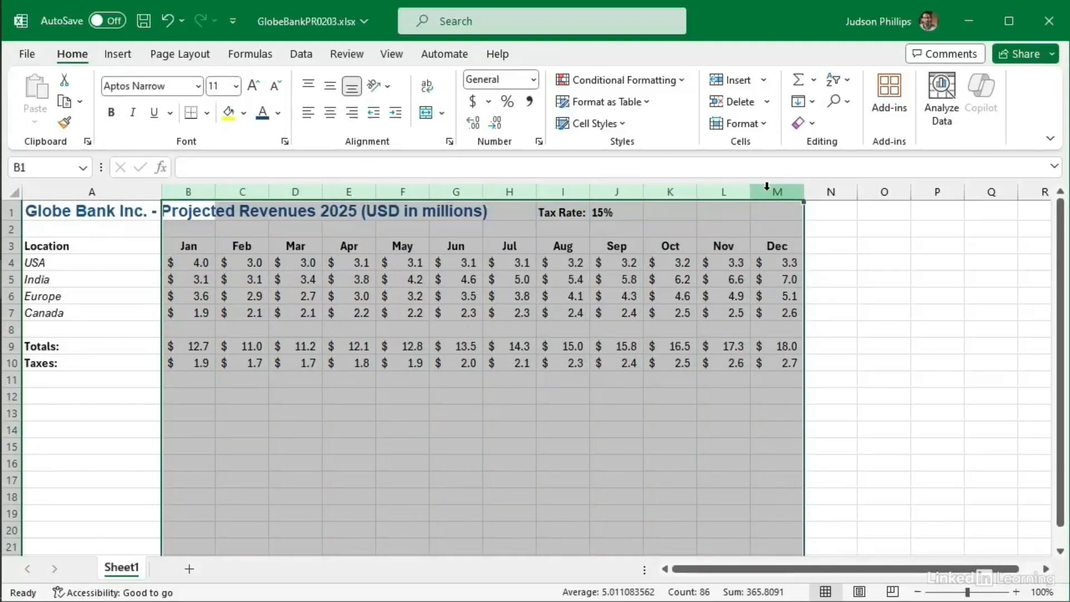
left_click(763, 124)
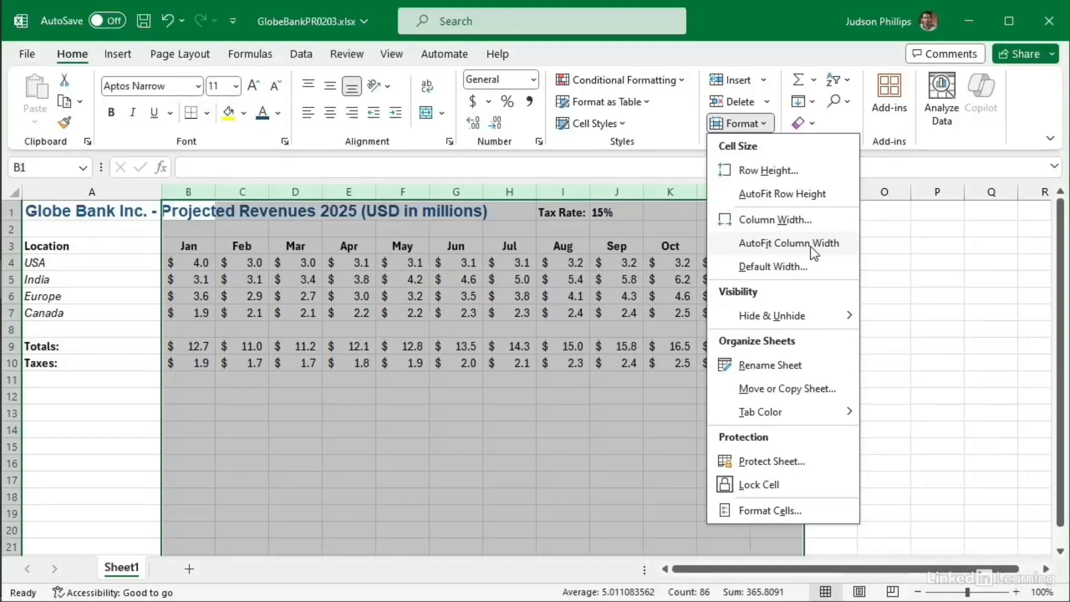
left_click(806, 247)
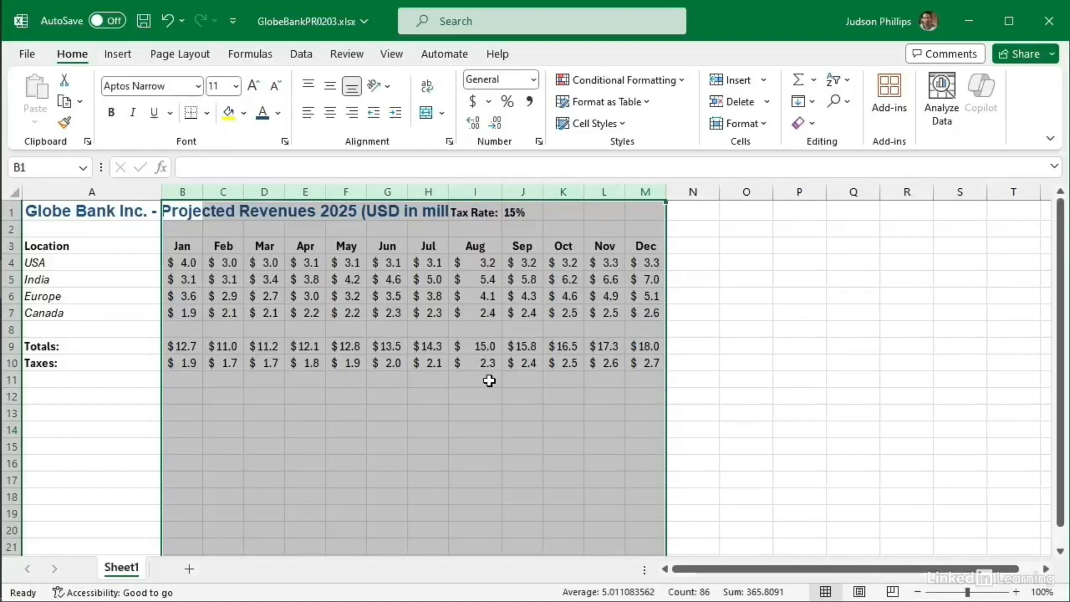
left_click(166, 21)
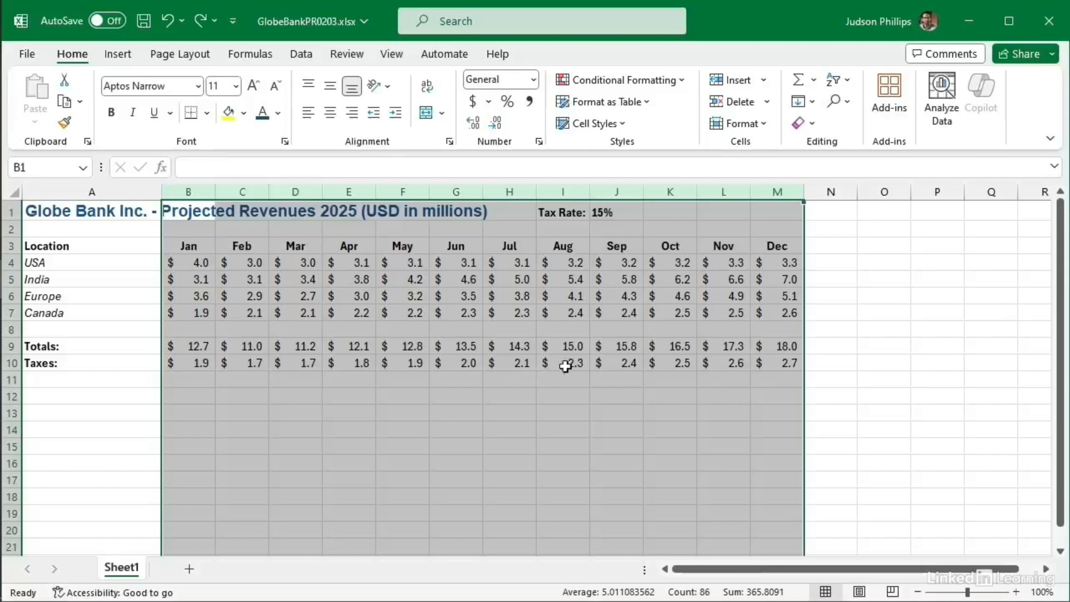
Step: Set the month columns' width to 10, then change it to 8
left_click(764, 124)
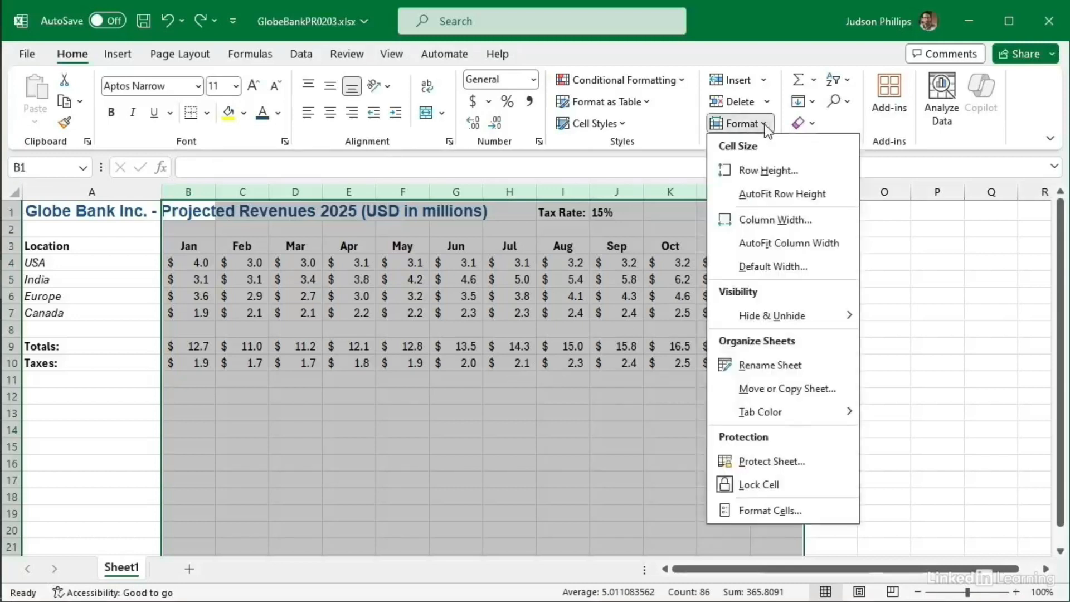
left_click(764, 218)
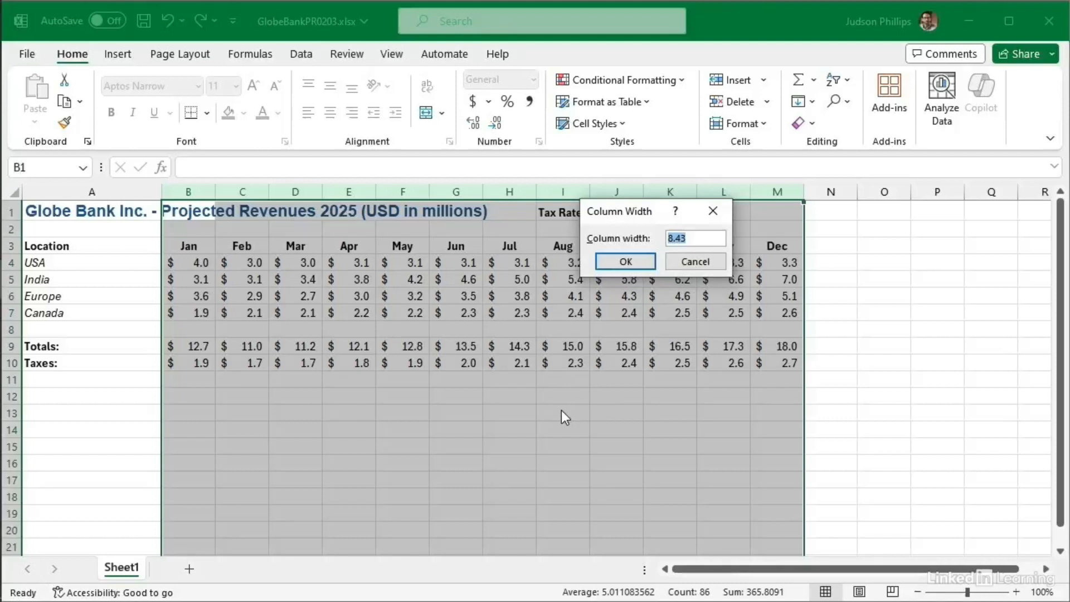
type("10")
left_click(623, 262)
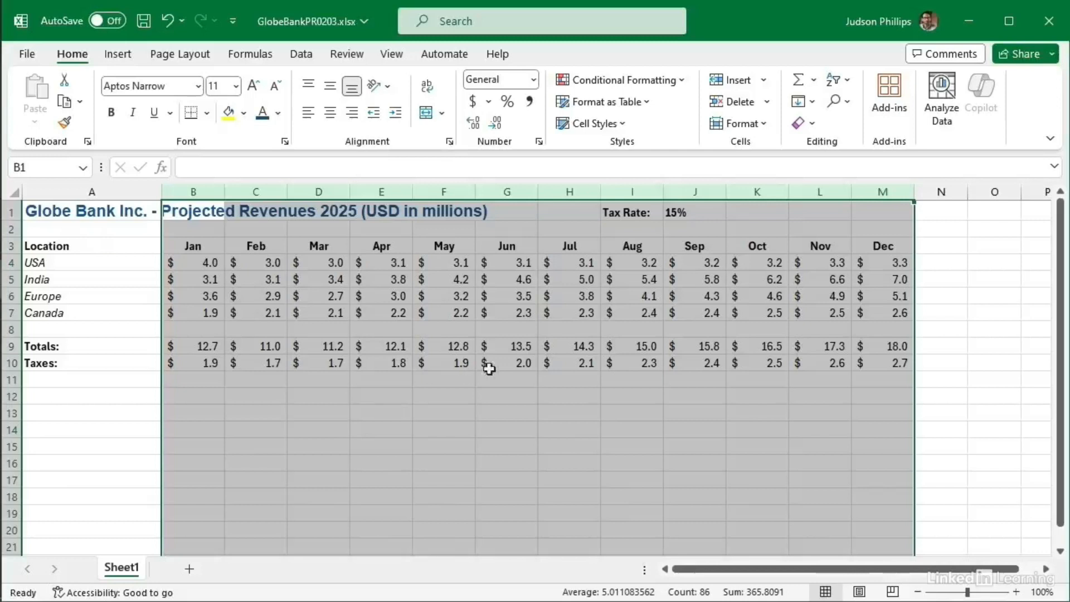
left_click(767, 124)
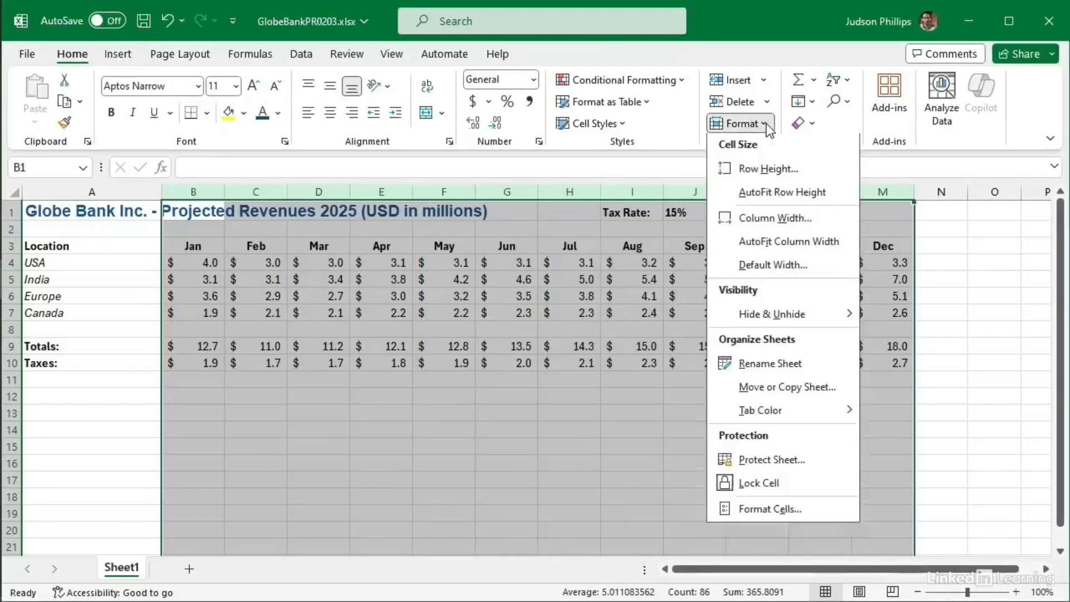
left_click(761, 219)
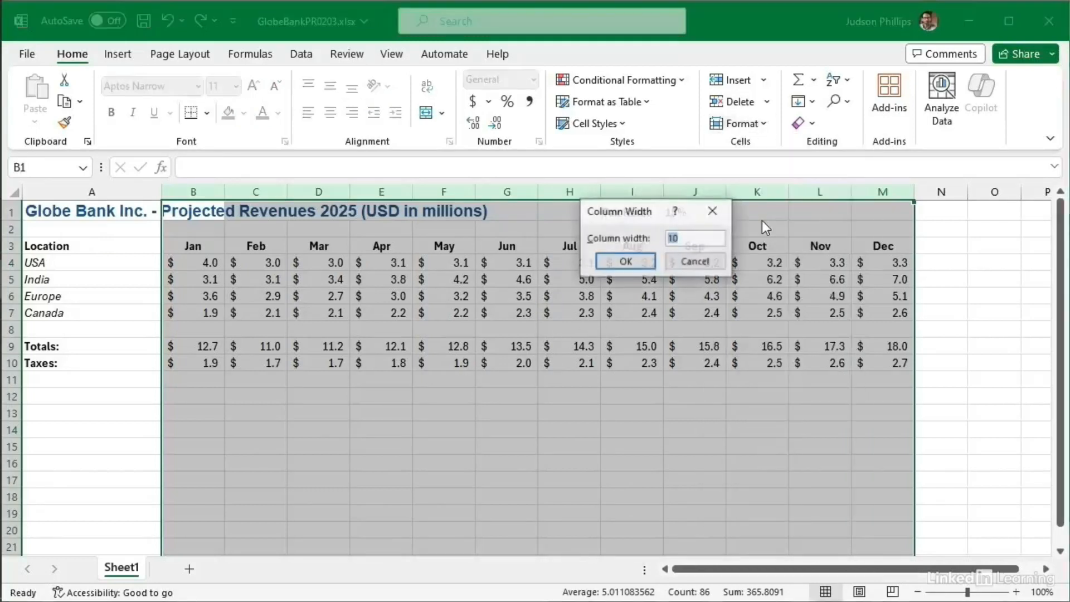
type("8")
left_click(619, 263)
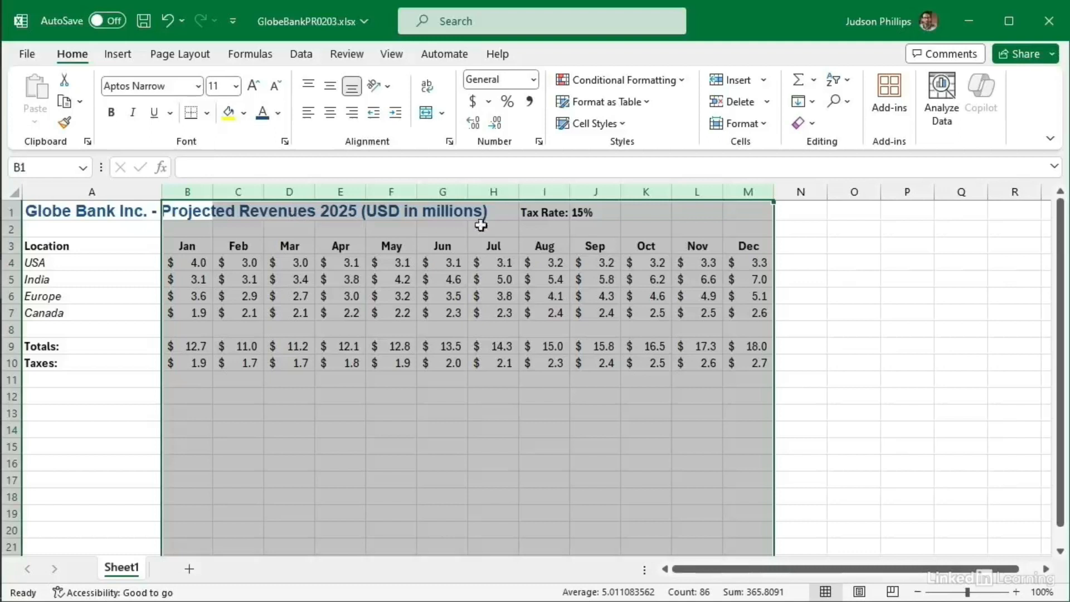
left_click(891, 314)
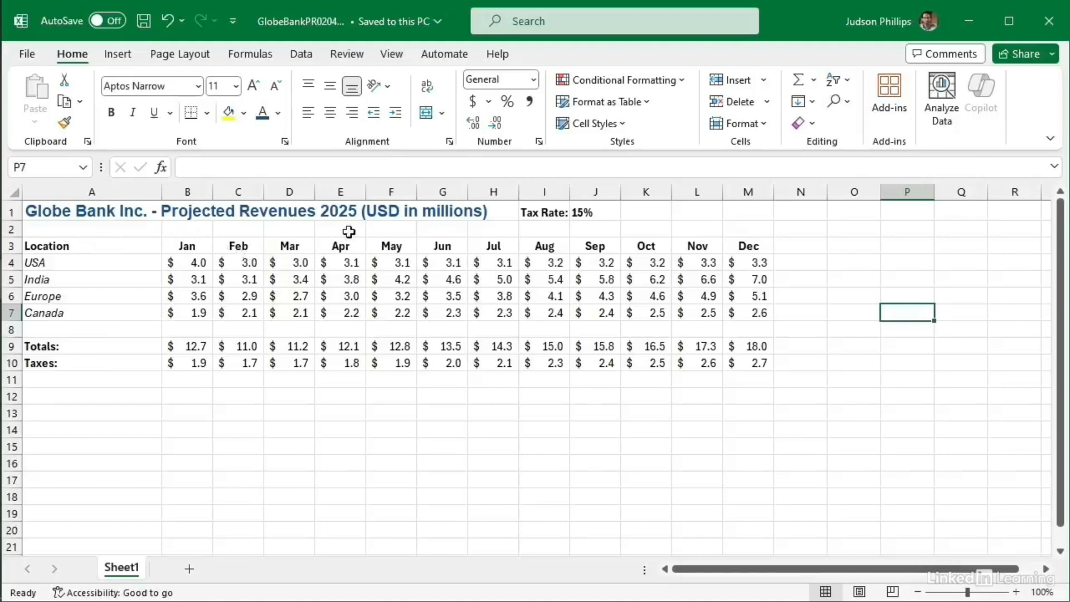
Step: Delete sheet row 2, the blank row under the title
left_click(227, 230)
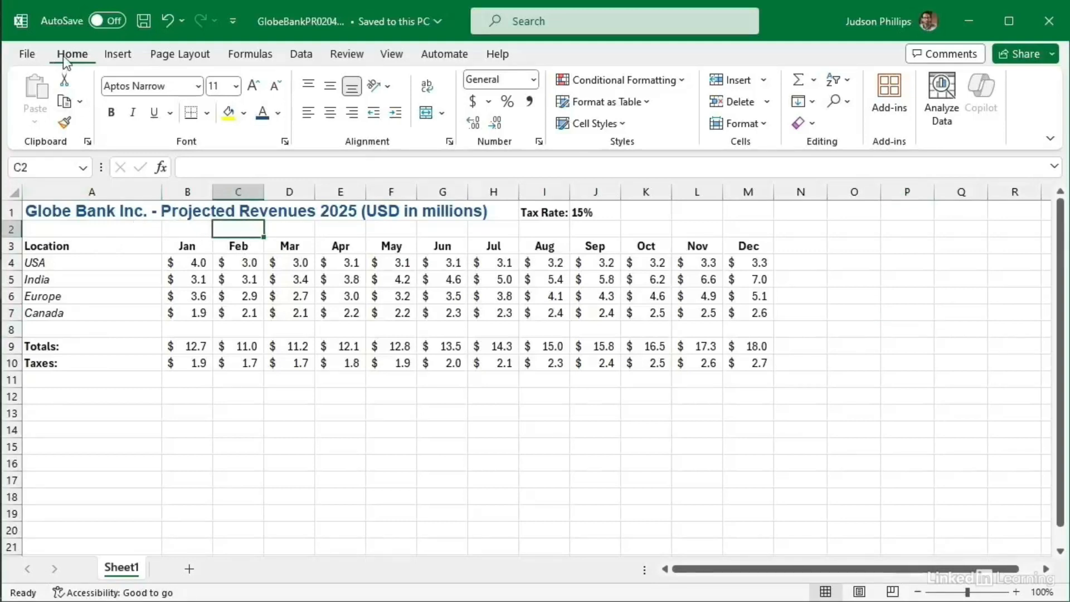
left_click(767, 103)
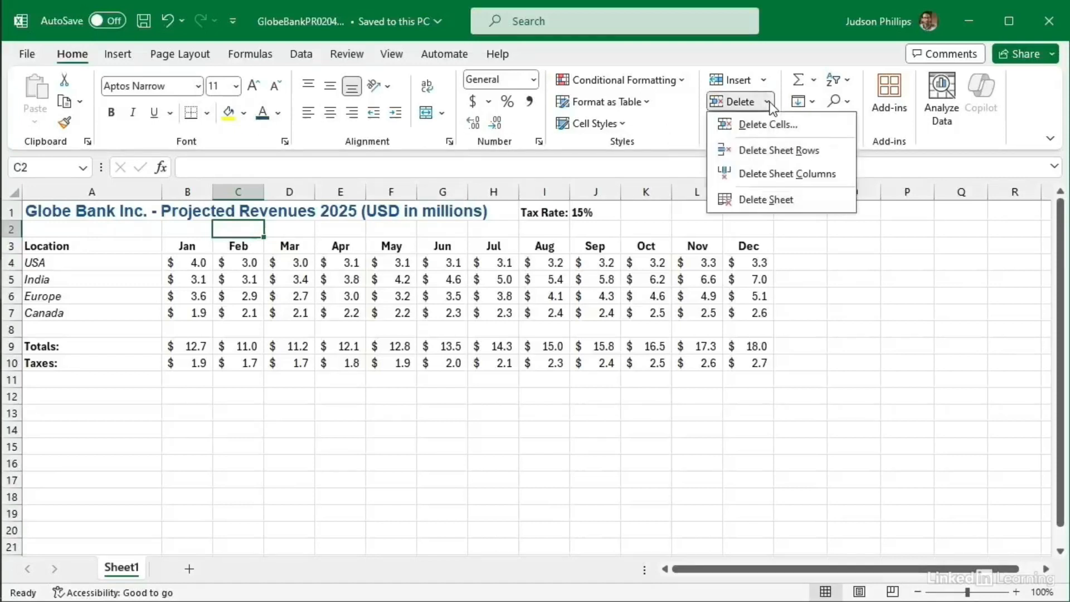
left_click(793, 152)
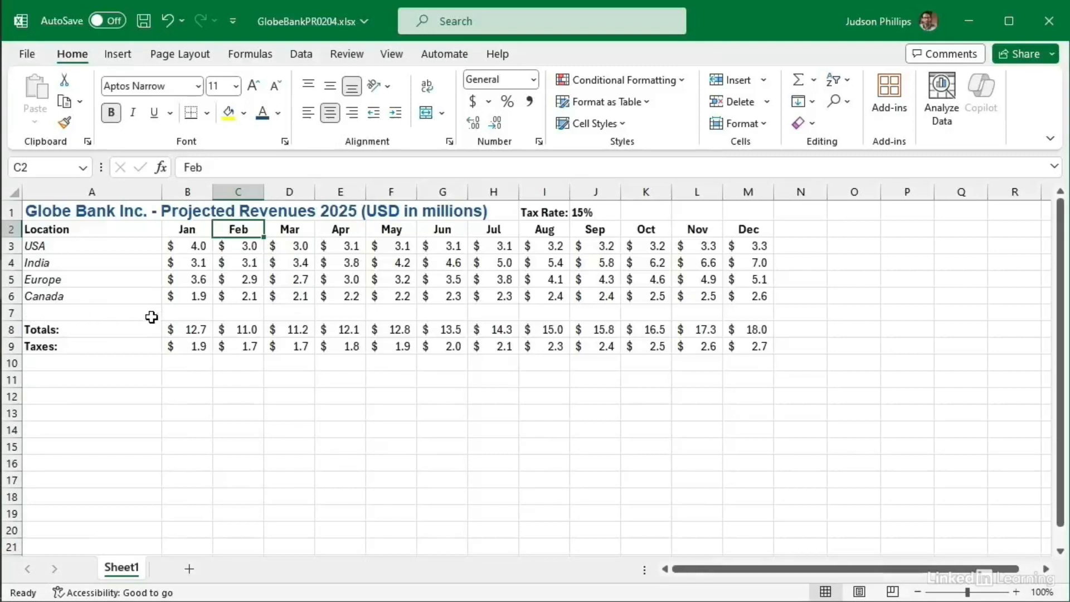
Step: Delete blank row 7 between Canada and Totals, moving Totals up to row 7
left_click(9, 312)
right_click(10, 313)
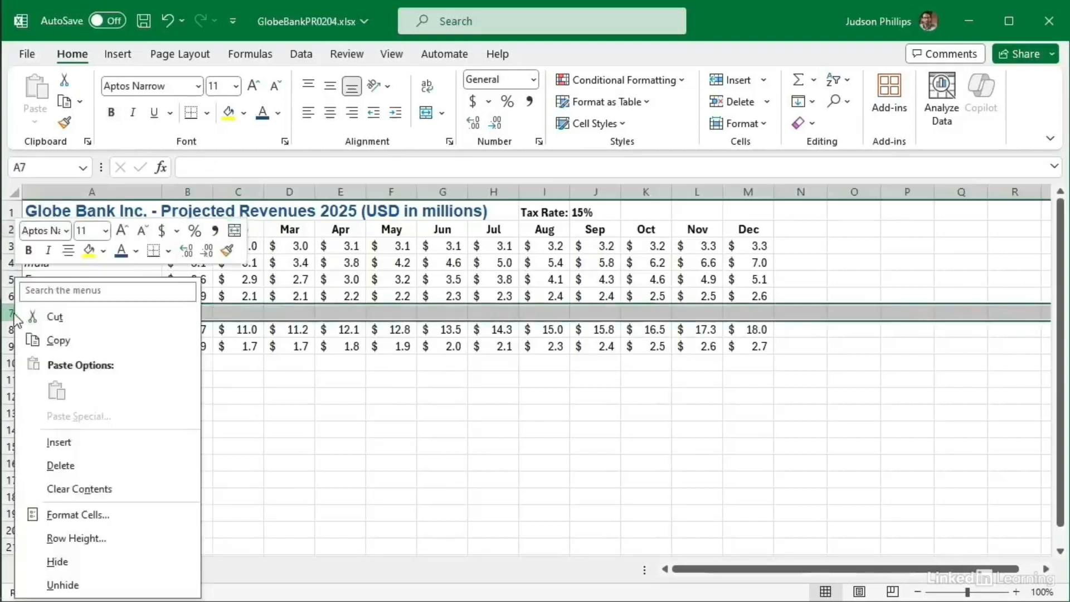
left_click(60, 460)
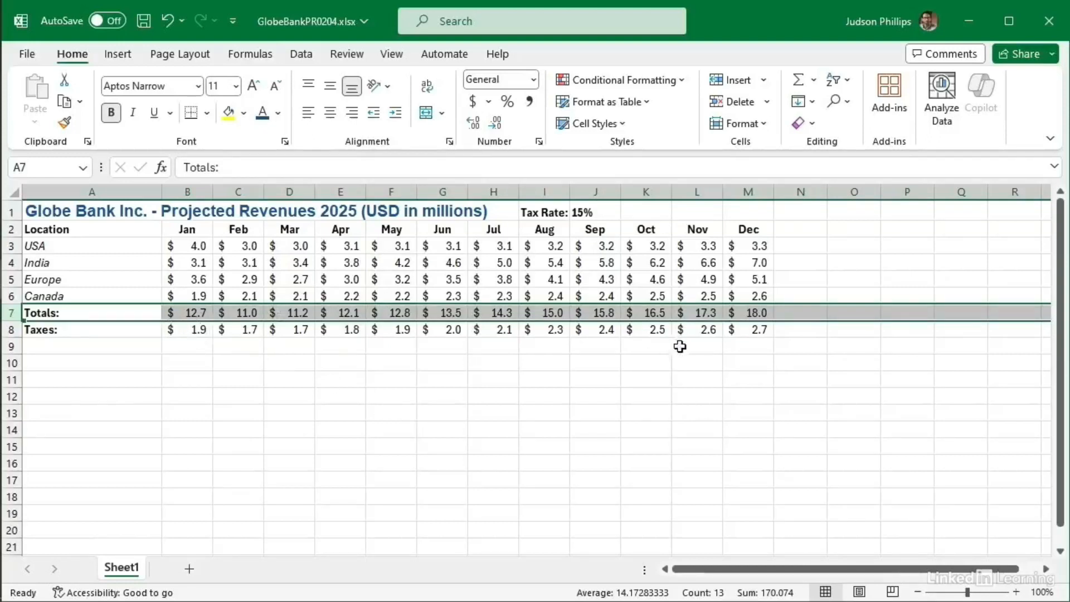
left_click(332, 357)
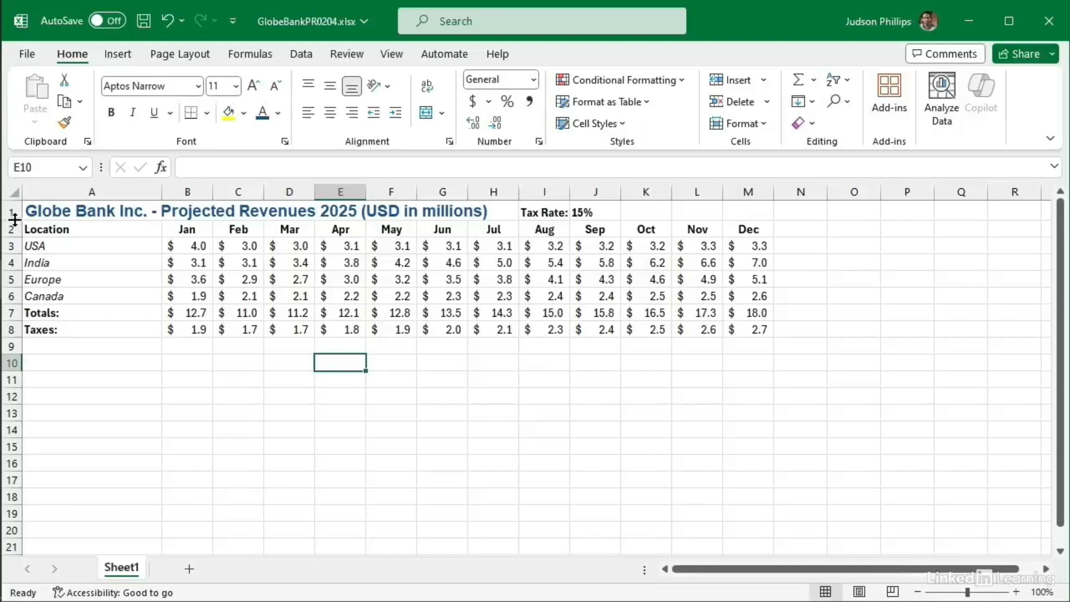
Step: Set title row 1 height to 27.75 and middle-align its title and Tax Rate text
left_click_drag(14, 219, 13, 237)
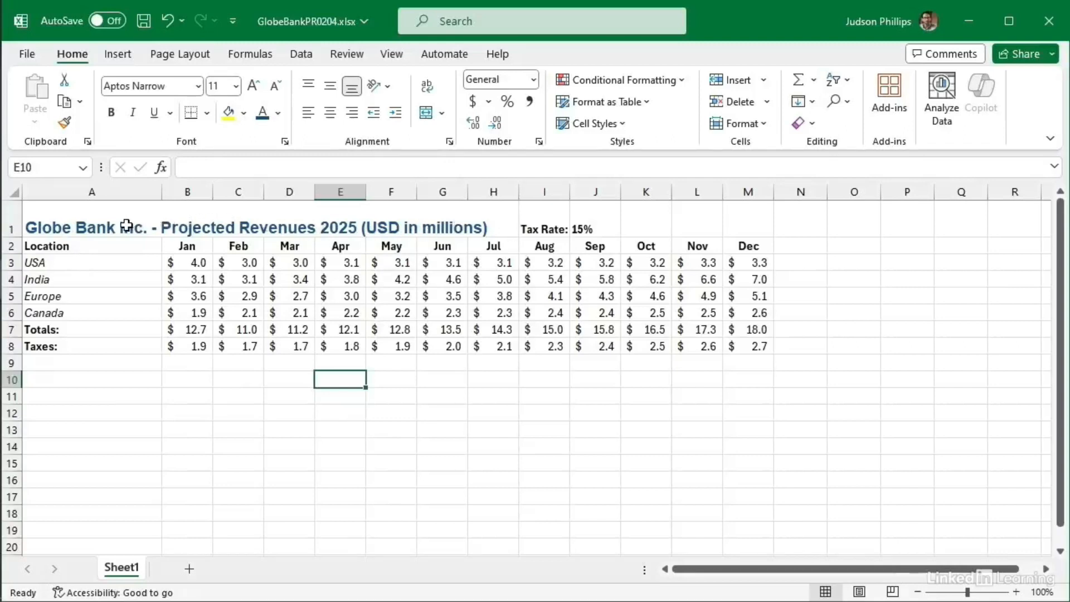
left_click(11, 223)
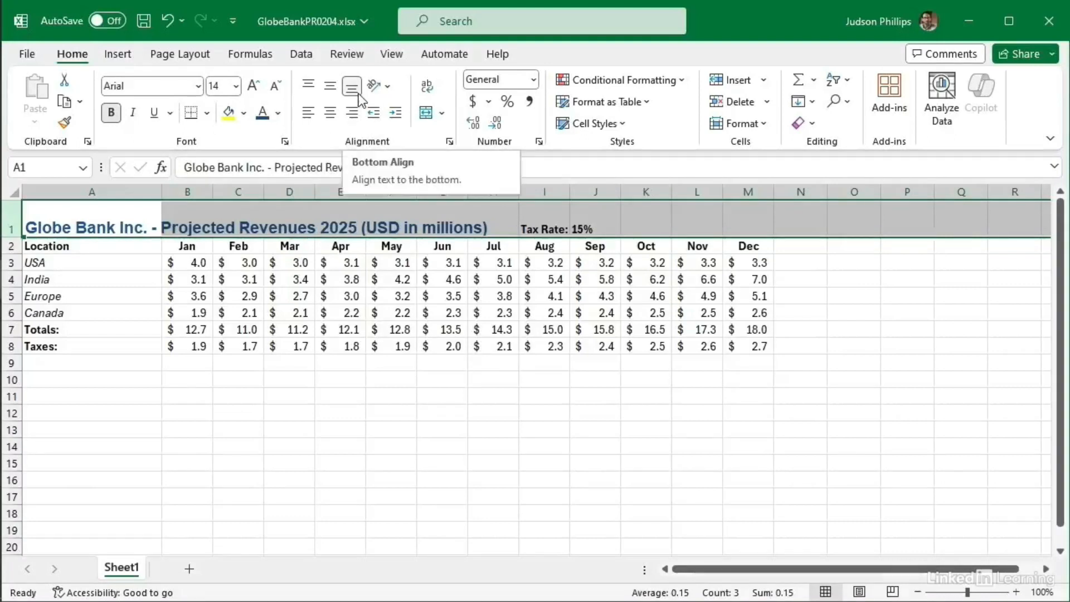
left_click(304, 90)
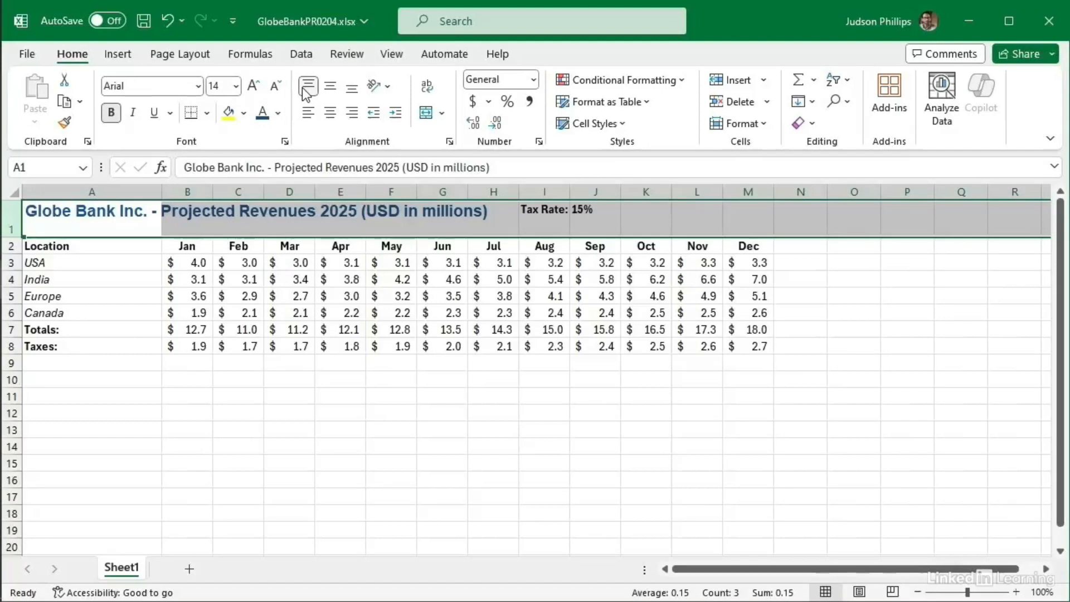
left_click(331, 89)
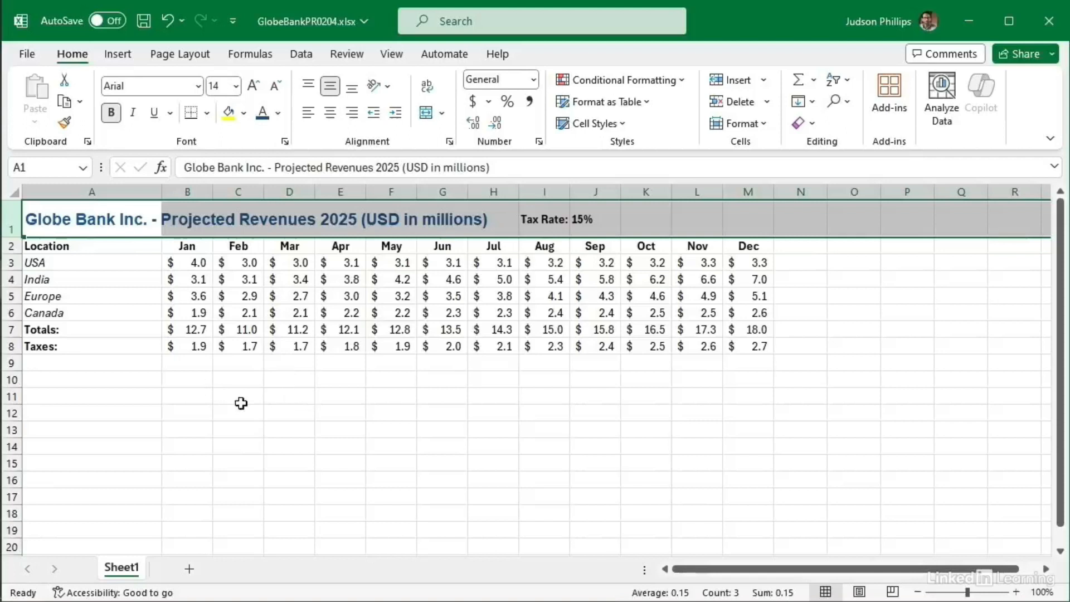
left_click(290, 410)
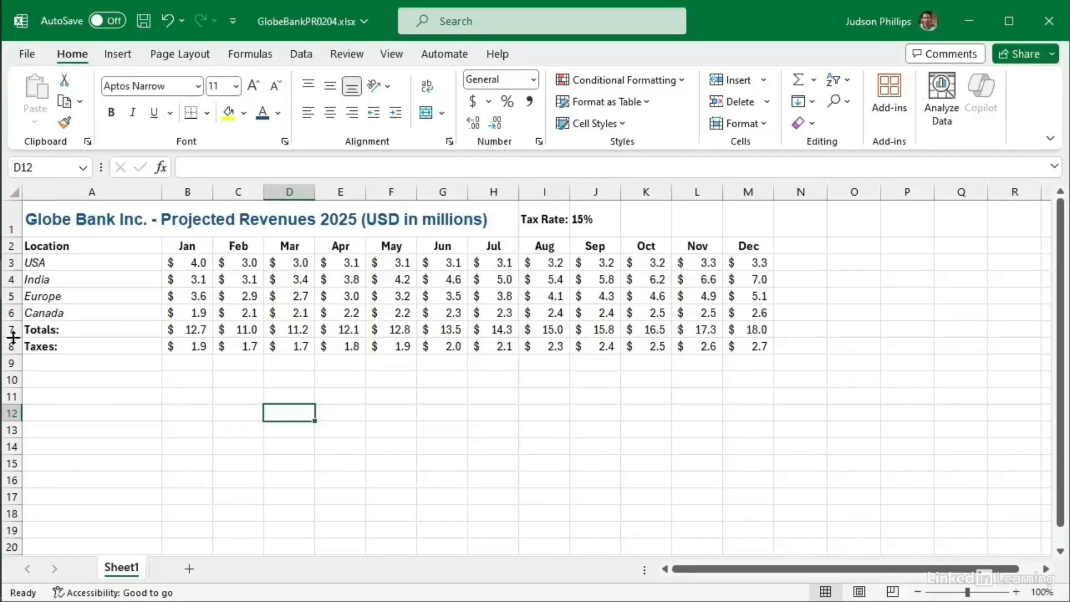
Step: Set the Totals row height to 21.00, then insert and remove a blank row above Europe
left_click_drag(12, 337, 13, 351)
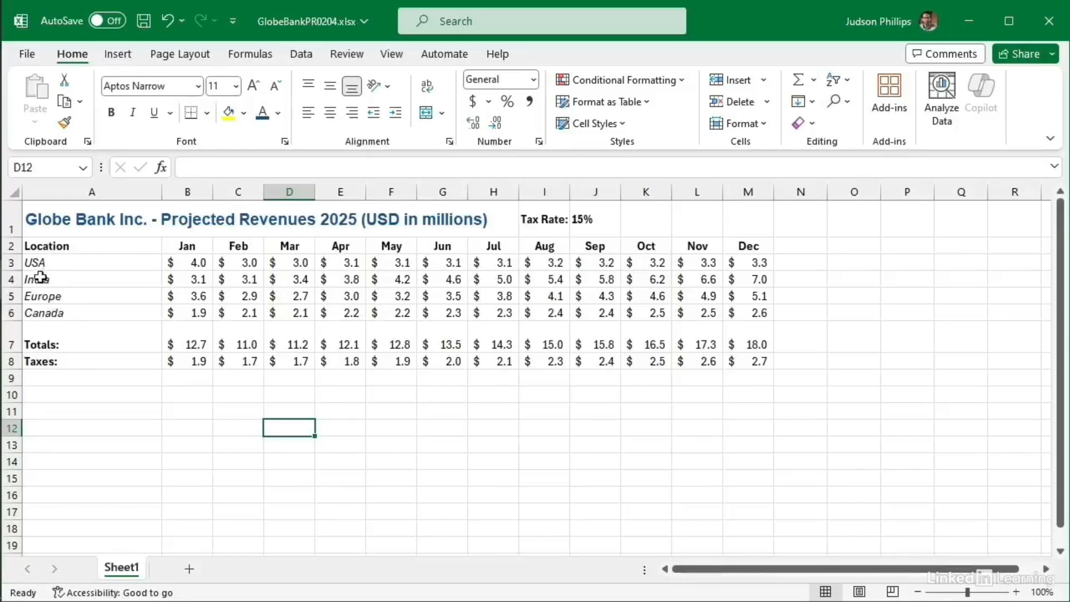
right_click(10, 296)
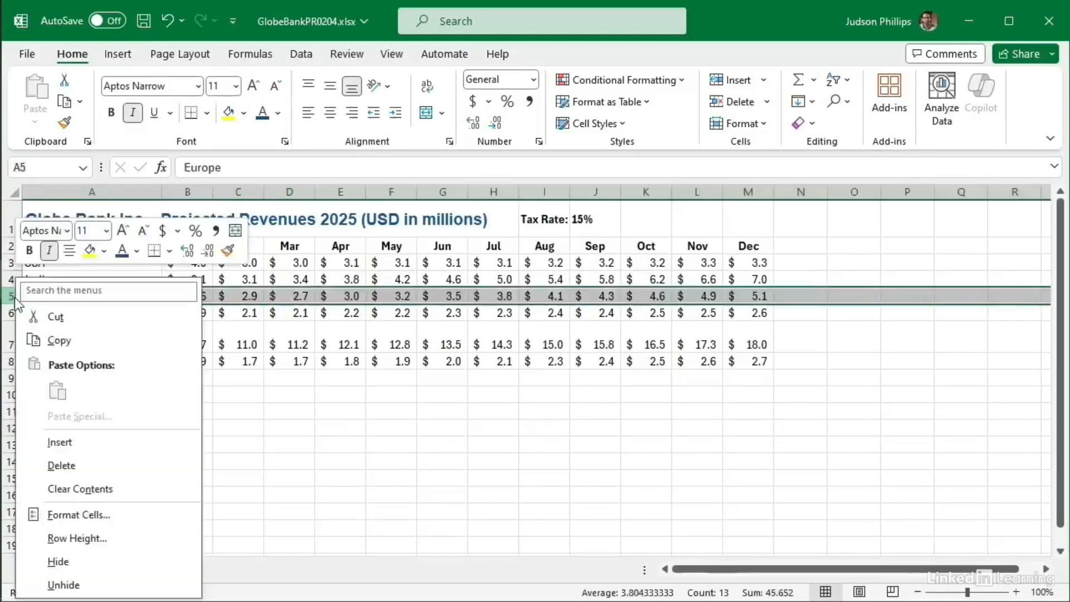
left_click(62, 443)
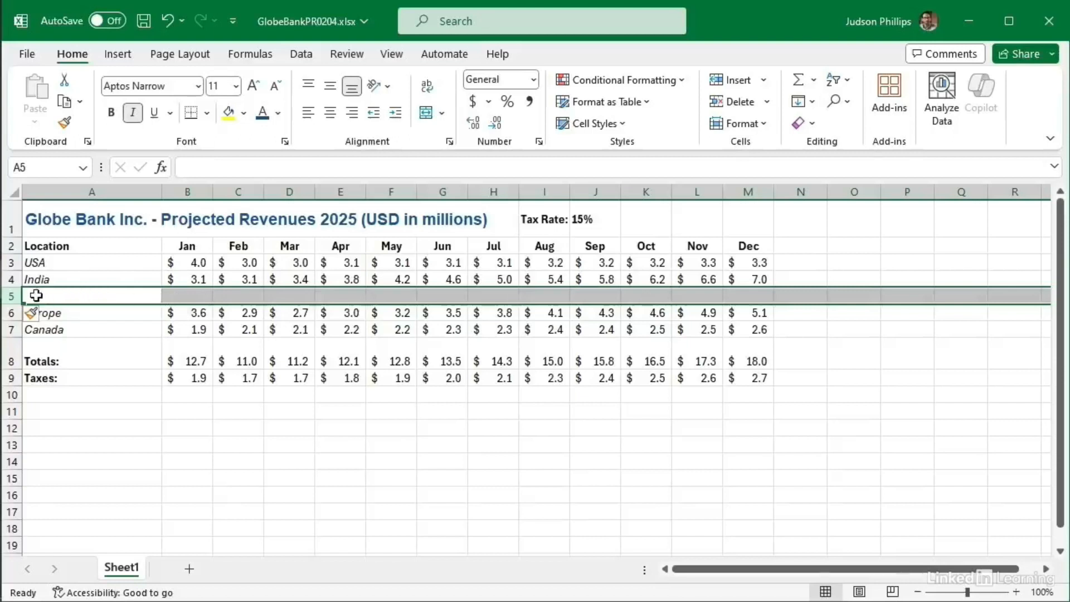
right_click(11, 295)
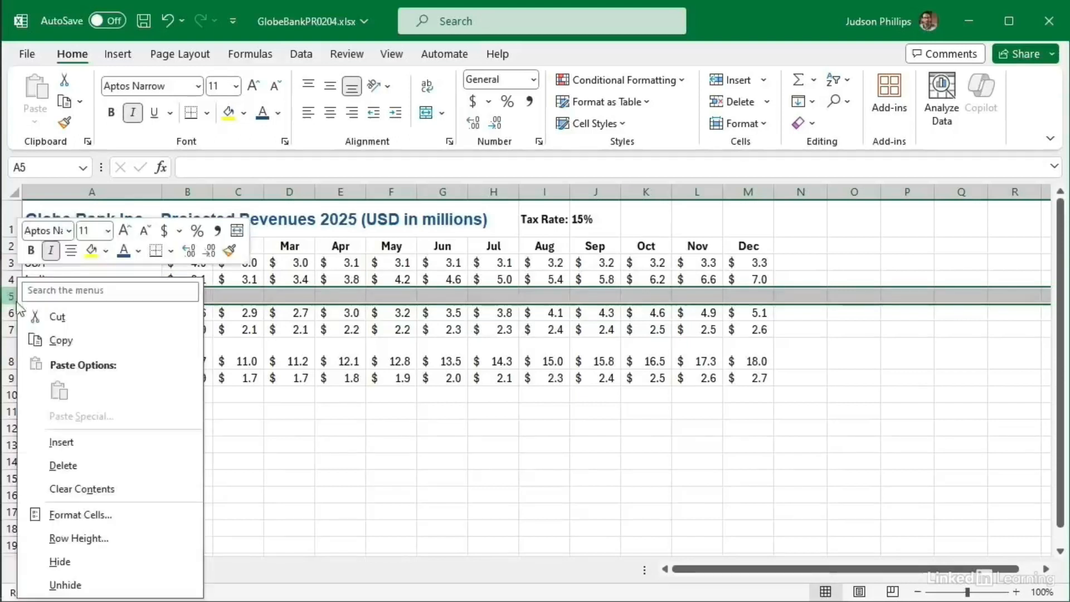
left_click(62, 465)
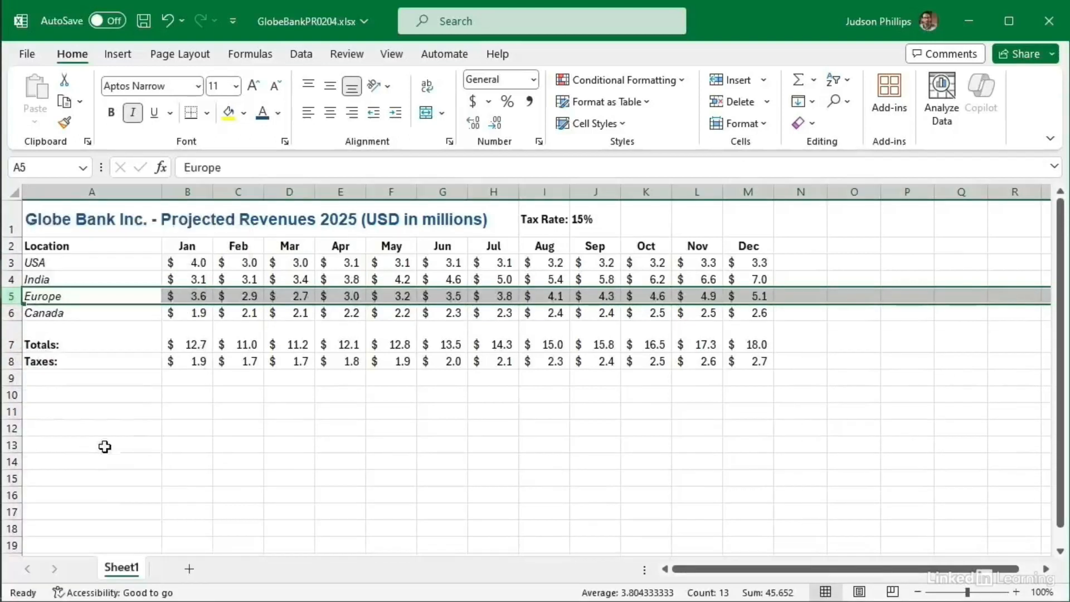
left_click(333, 419)
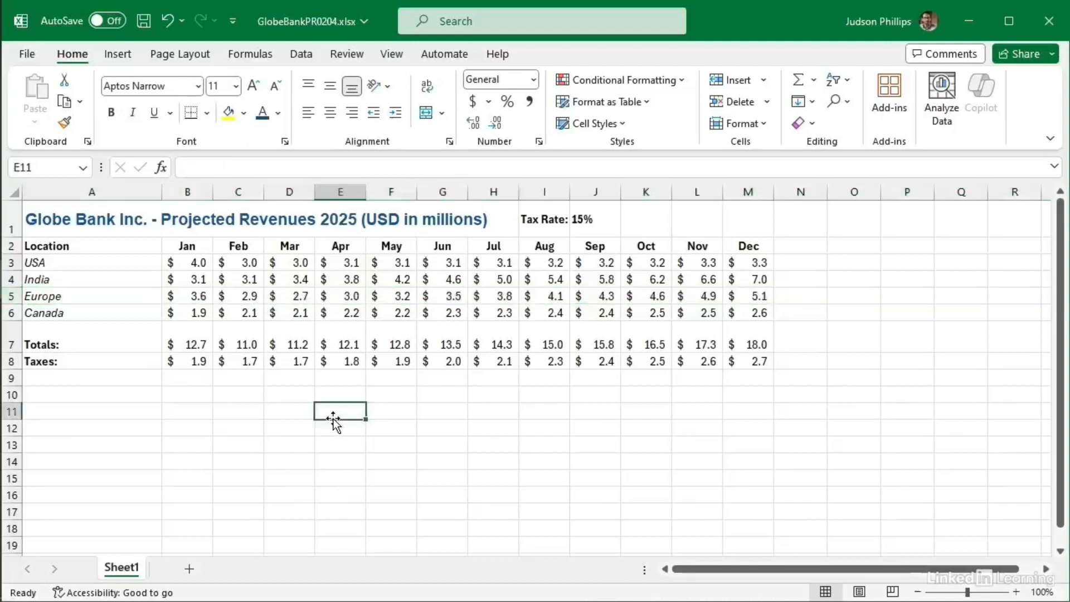
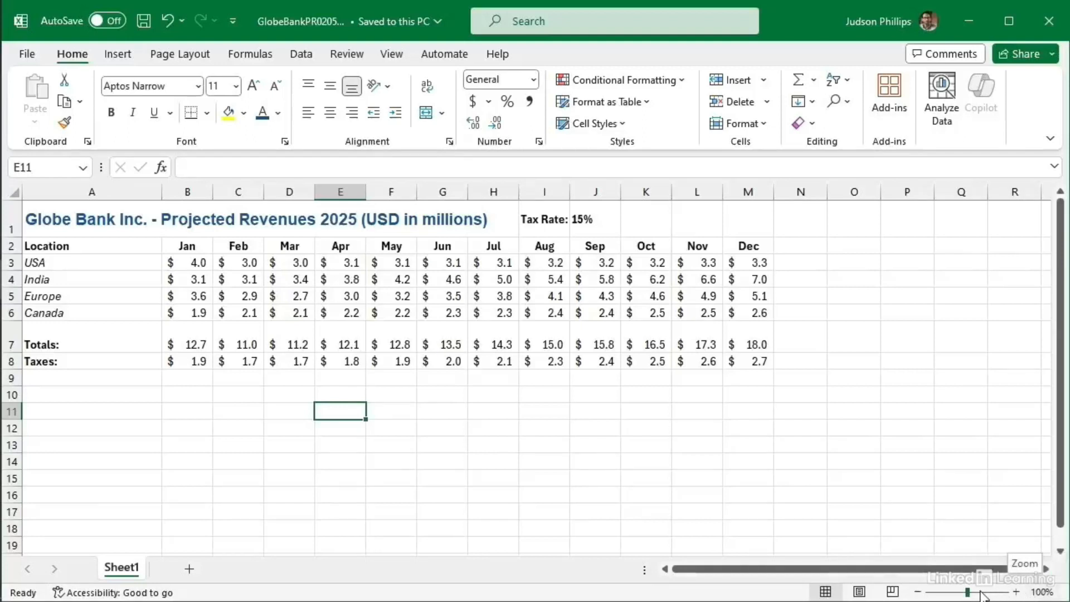
Step: Zoom the revenue sheet in step by step to 150%, then scroll back to cell A1
left_click(1015, 591)
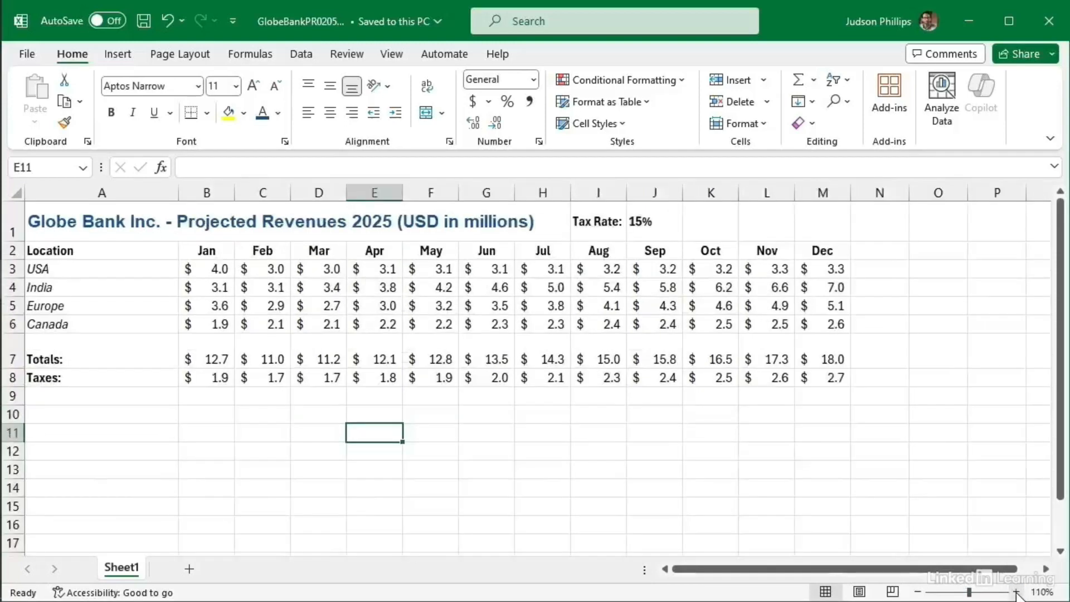
left_click(1015, 591)
left_click(1016, 592)
left_click(1016, 592)
left_click(1016, 592)
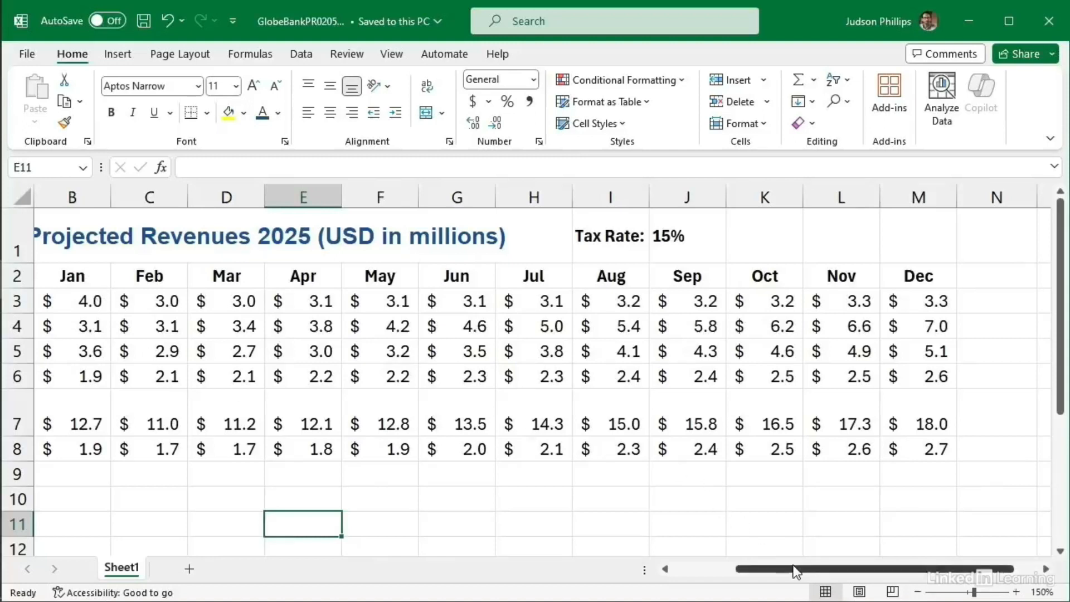
mouse_move(793, 566)
left_mouse_down()
mouse_move(723, 566)
mouse_move(795, 566)
left_mouse_up()
left_click_drag(1060, 412, 1061, 462)
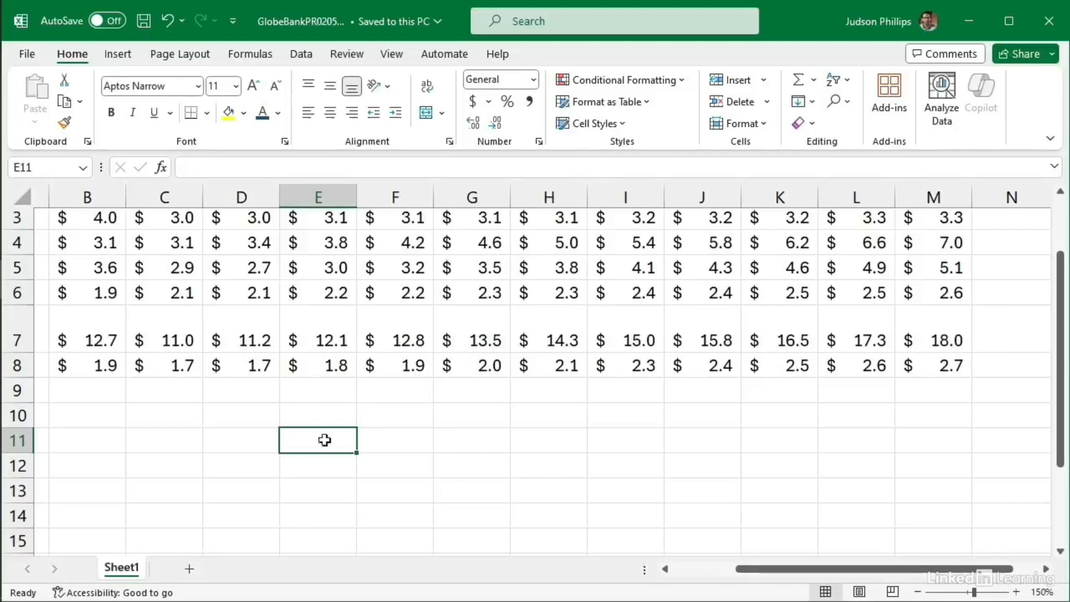
left_click_drag(768, 568, 699, 568)
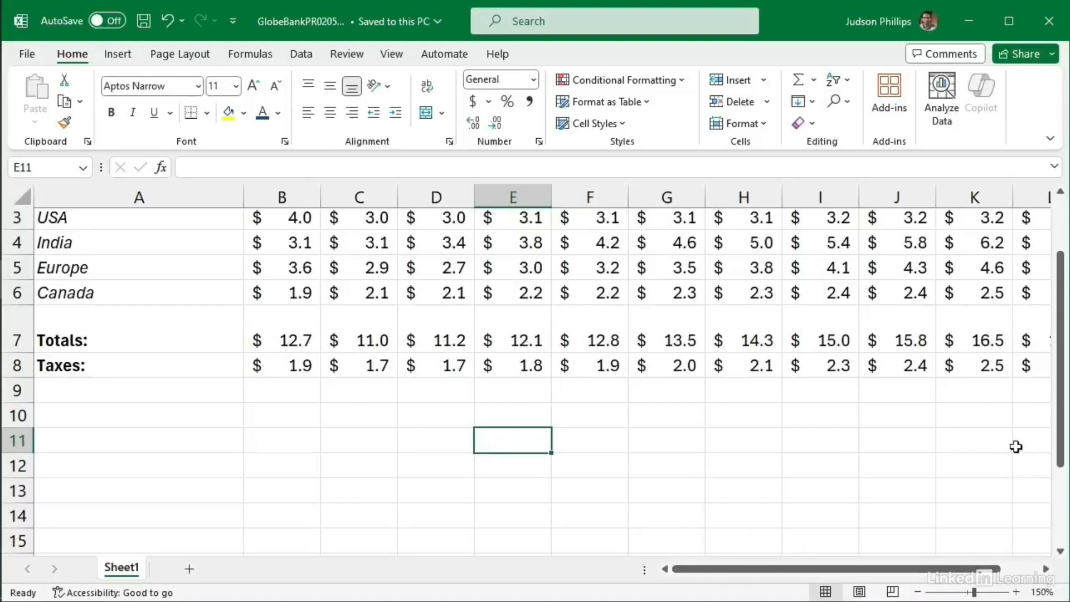
left_click_drag(1064, 429, 1063, 387)
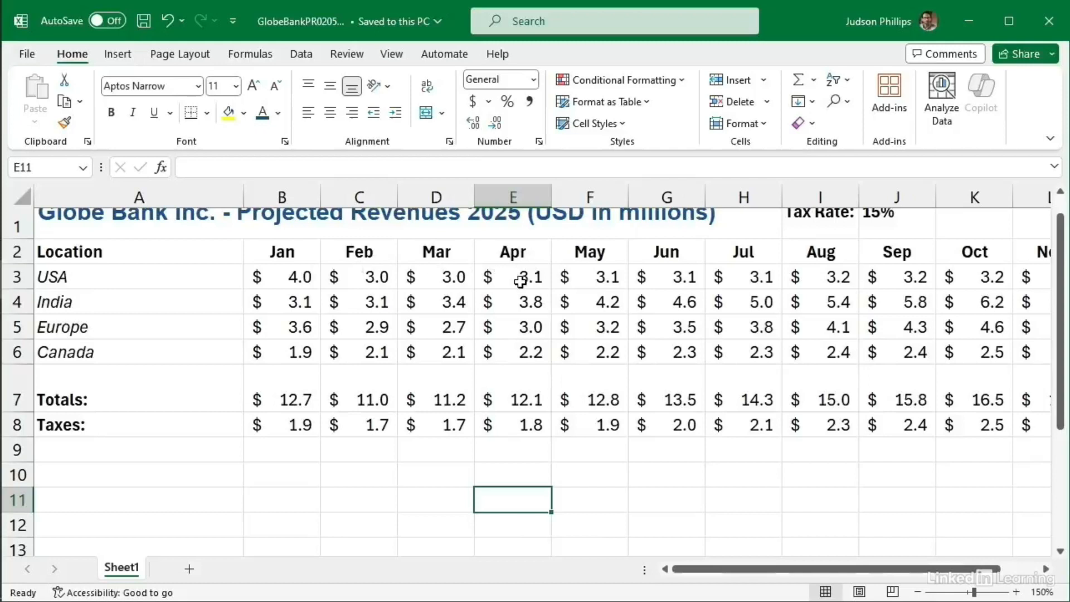
left_click_drag(1063, 298, 1064, 276)
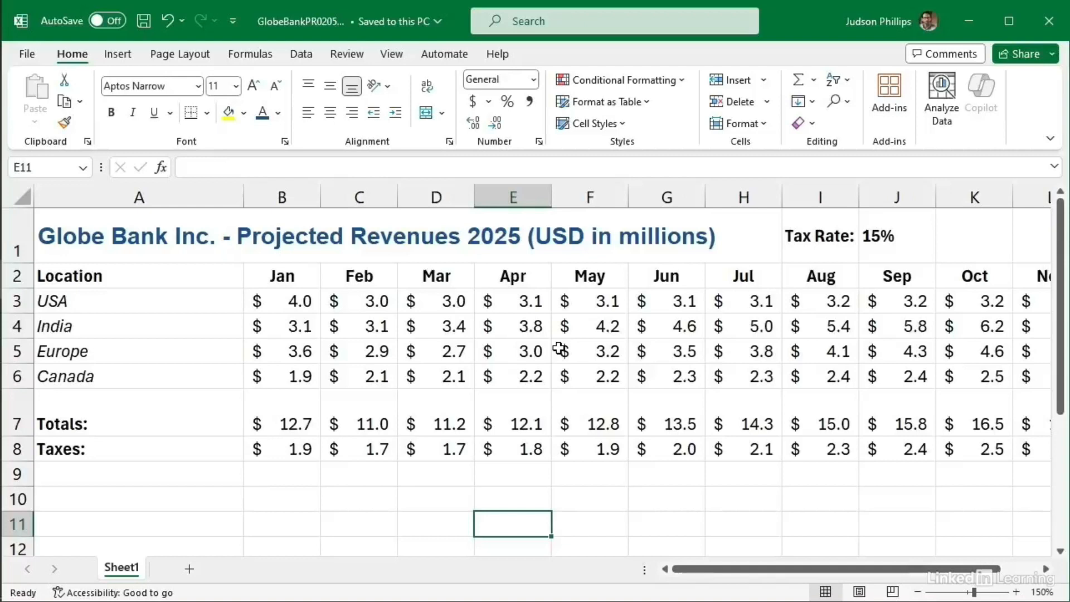
Step: Freeze panes at cell B3 so rows 1–2 and column A stay in place
left_click(293, 301)
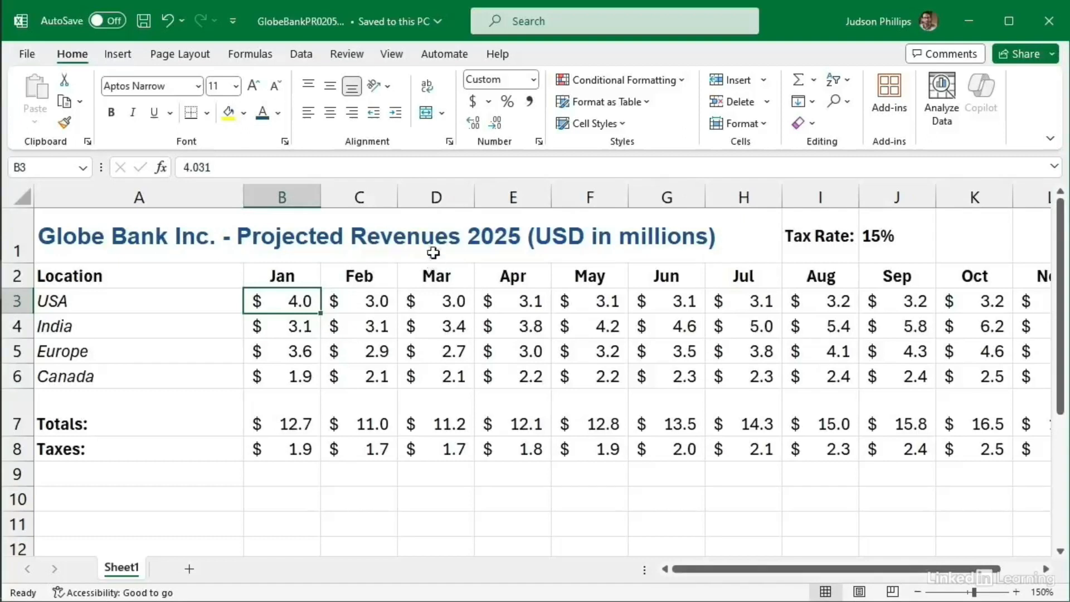
left_click(398, 56)
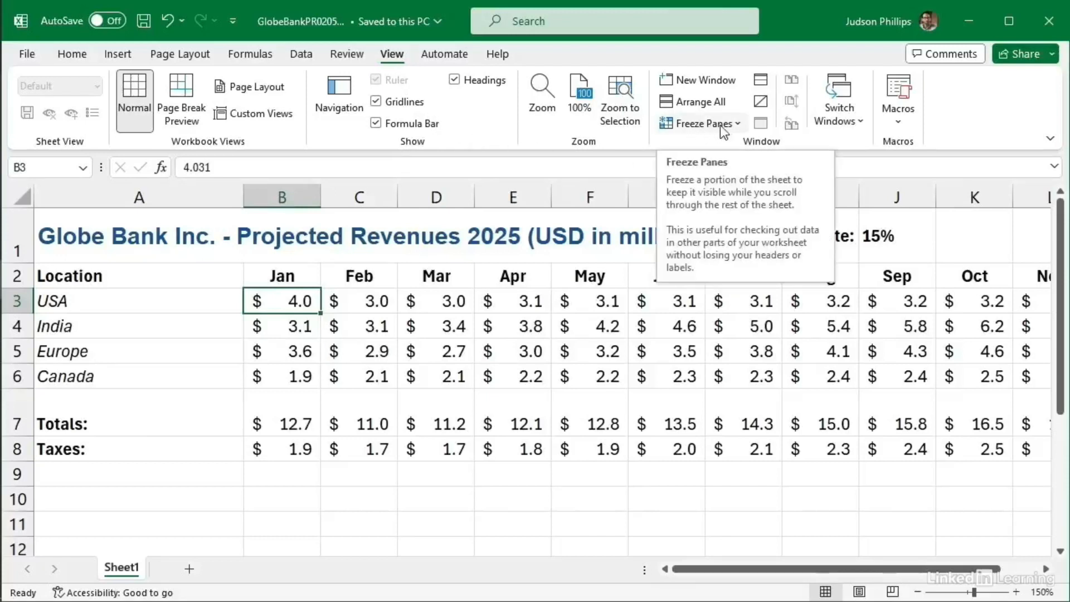
left_click(736, 123)
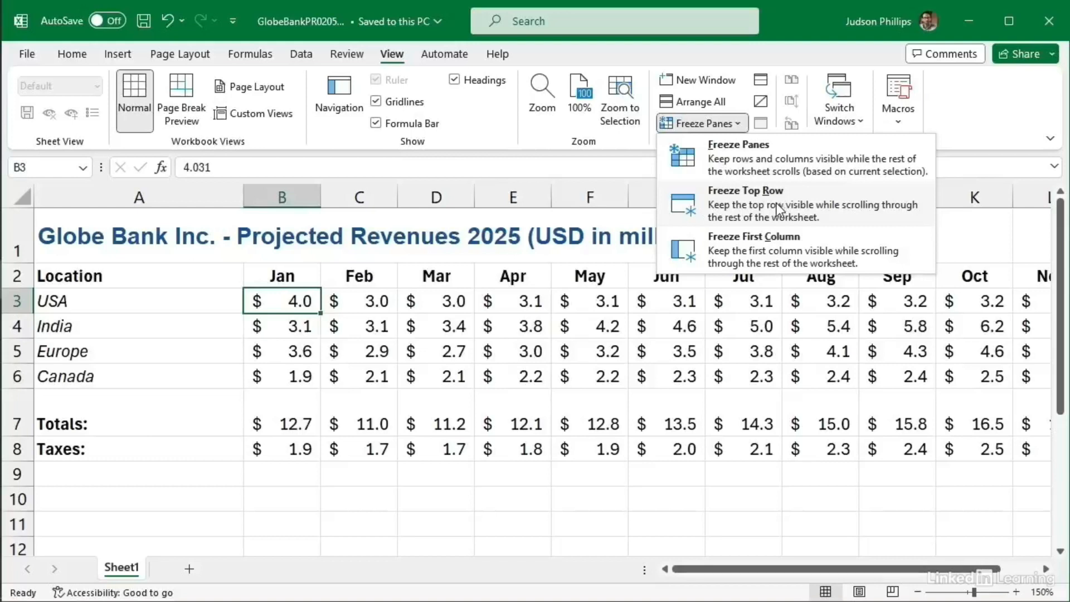
left_click(779, 162)
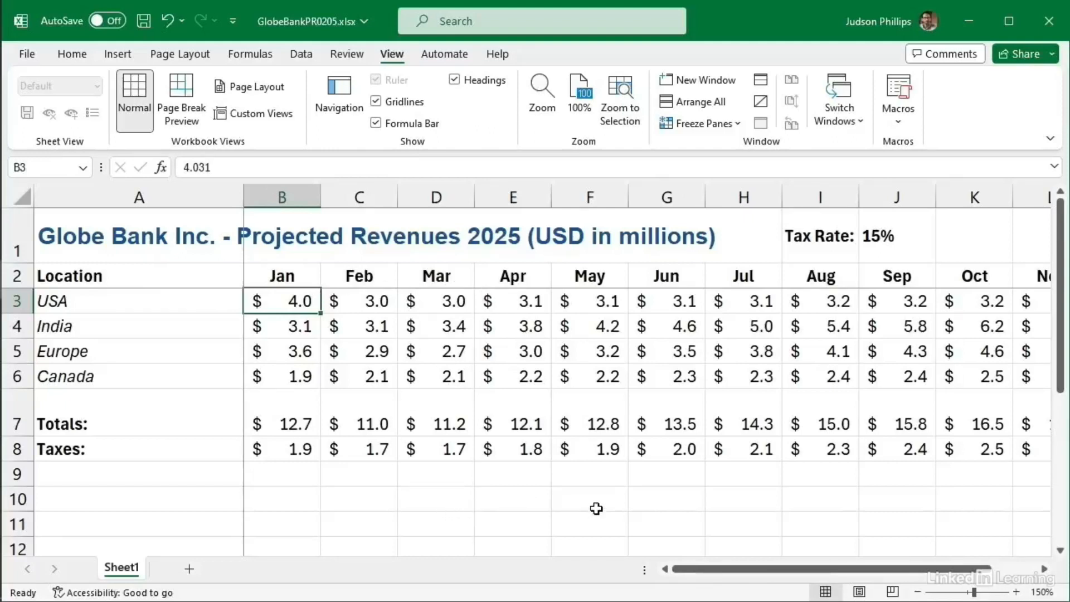
left_click_drag(693, 567, 761, 563)
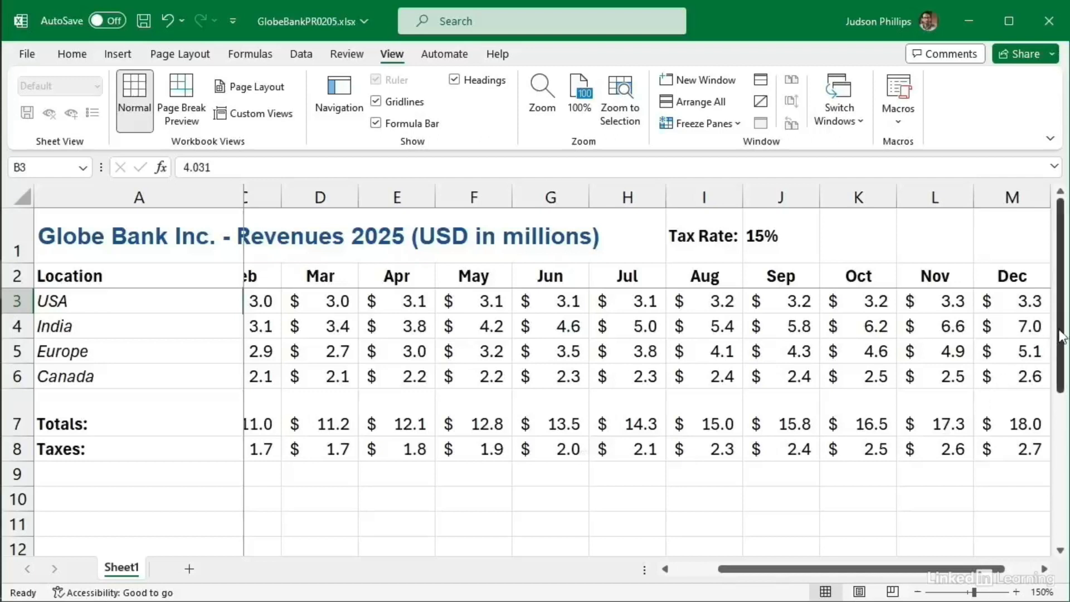
left_click_drag(1062, 328, 1062, 392)
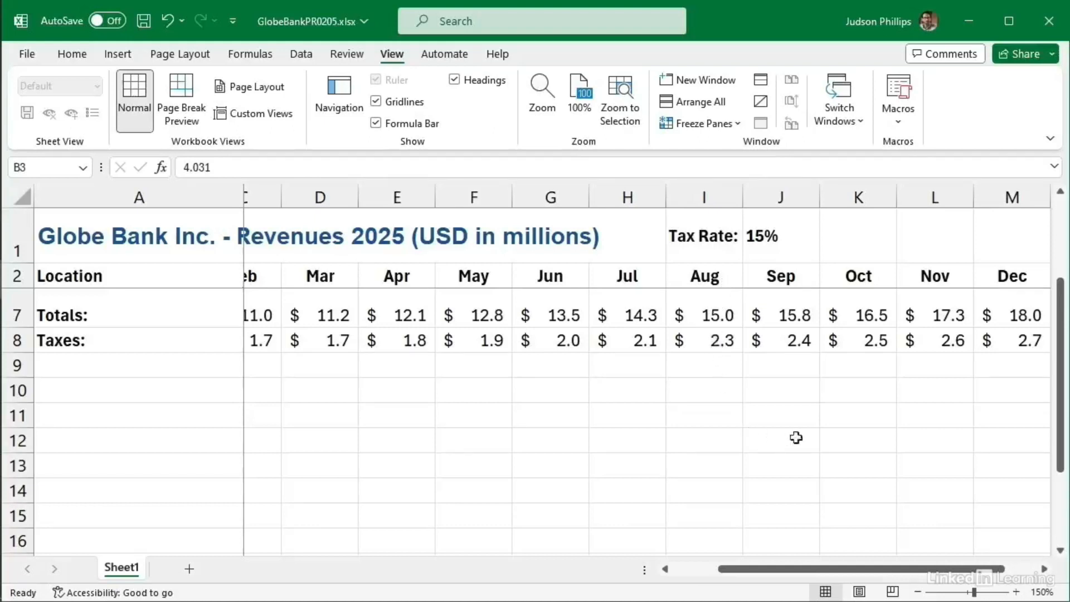
left_click_drag(844, 564, 798, 566)
left_click_drag(1060, 421, 1064, 312)
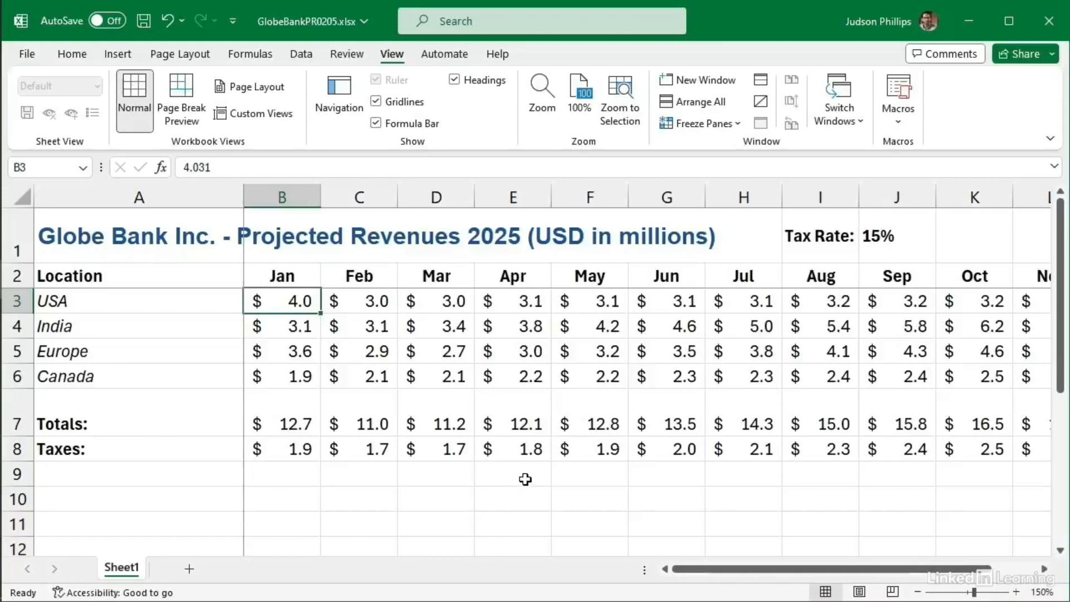
Step: Zoom the sheet back out from 150% to 100%
left_click(917, 592)
left_click(916, 592)
left_click(917, 591)
left_click(917, 592)
left_click(917, 591)
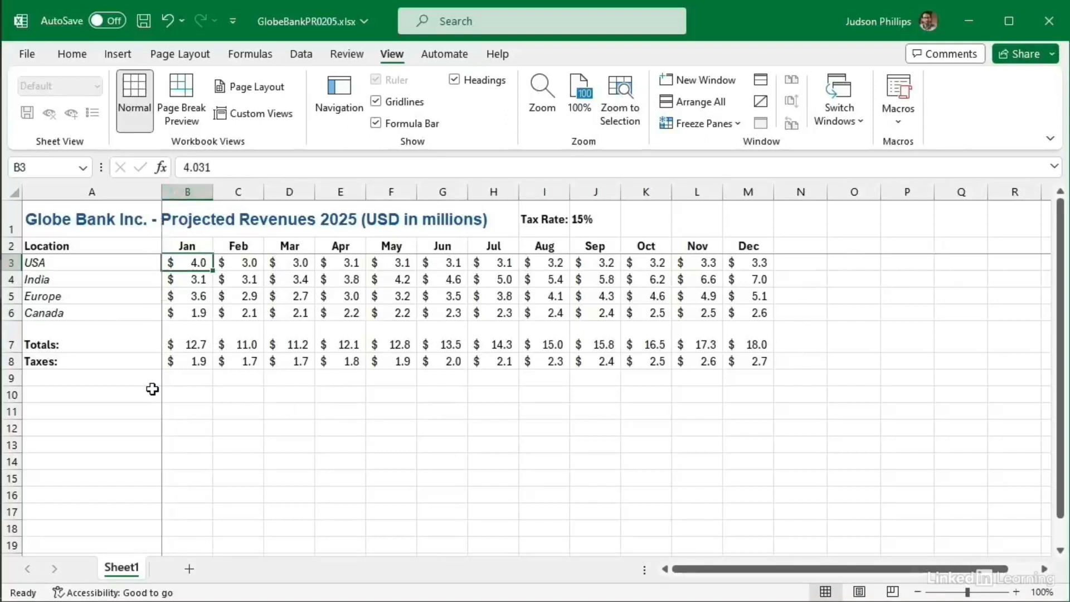
Step: Unfreeze all frozen rows and columns on the sheet
left_click(732, 124)
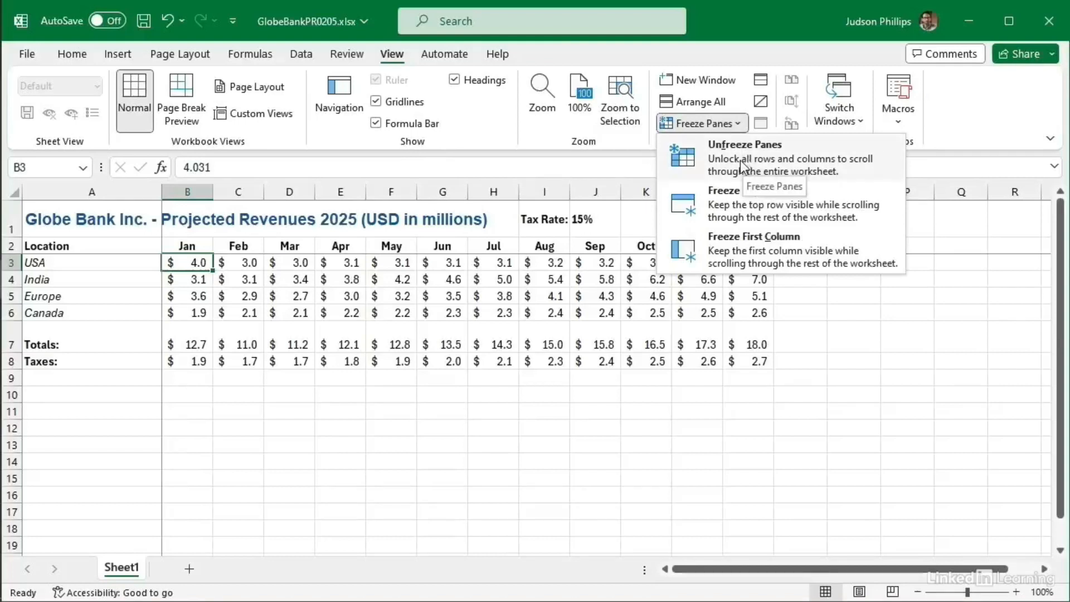
left_click(800, 163)
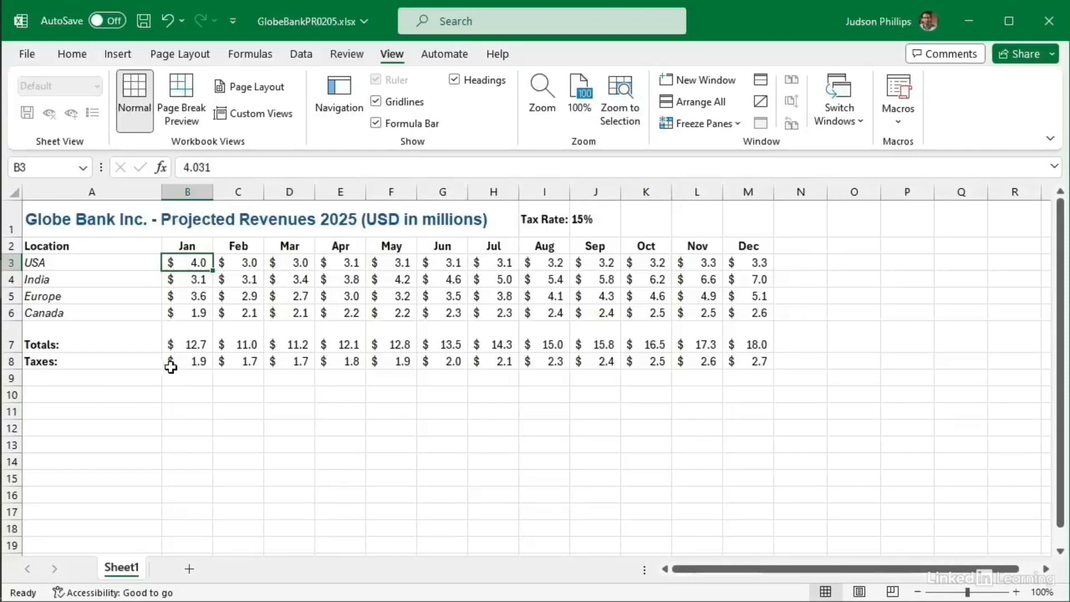
left_click_drag(1064, 375, 1066, 286)
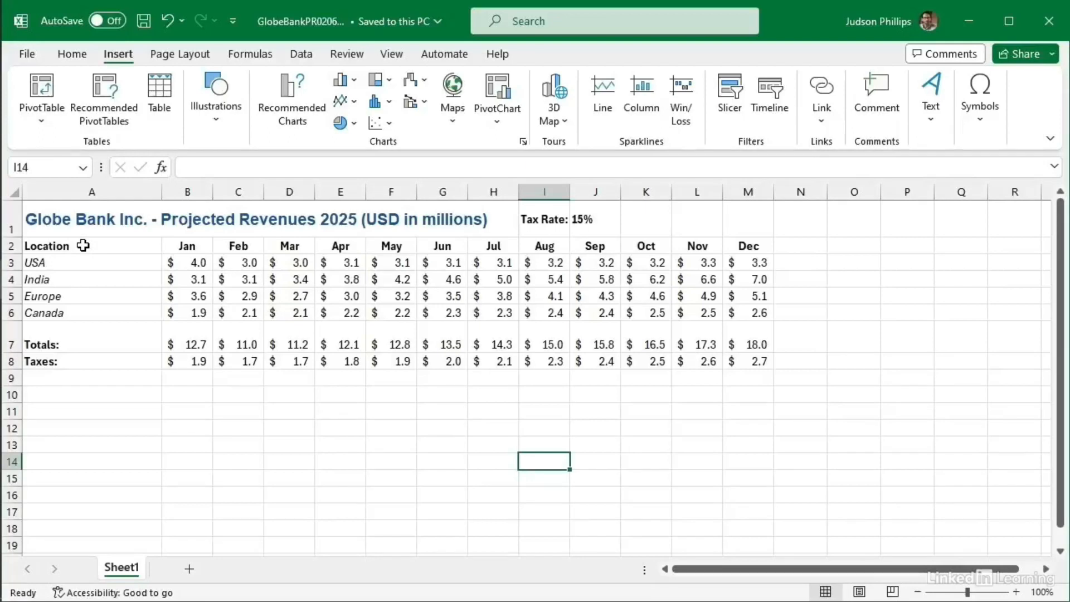
Step: Insert a pie chart of USA's Jan–Mar revenue from A2:D3 via Recommended Charts
left_click_drag(83, 246, 289, 259)
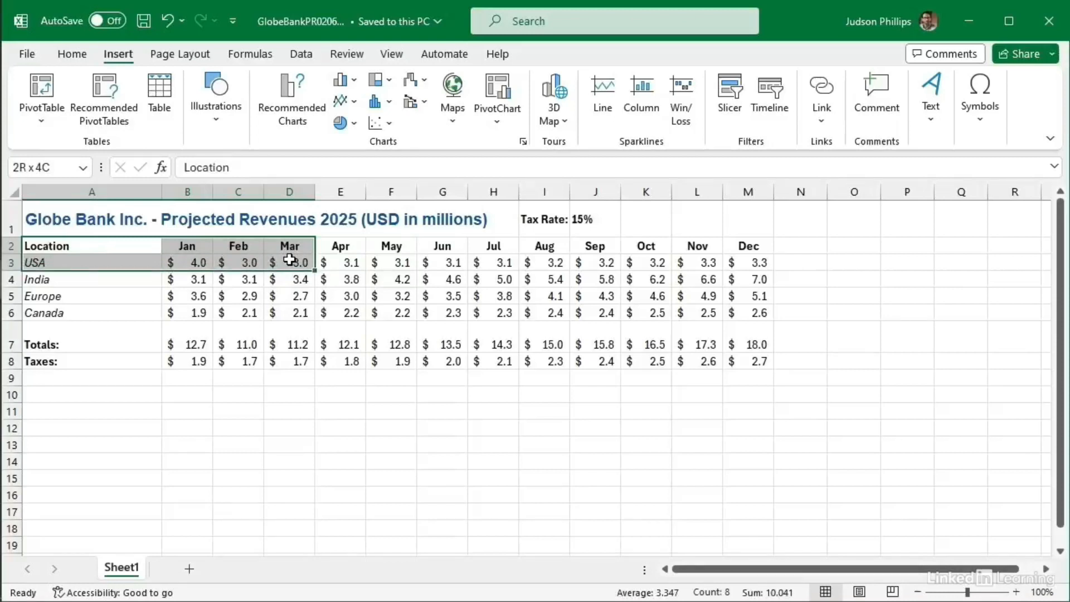
left_click_drag(289, 260, 289, 259)
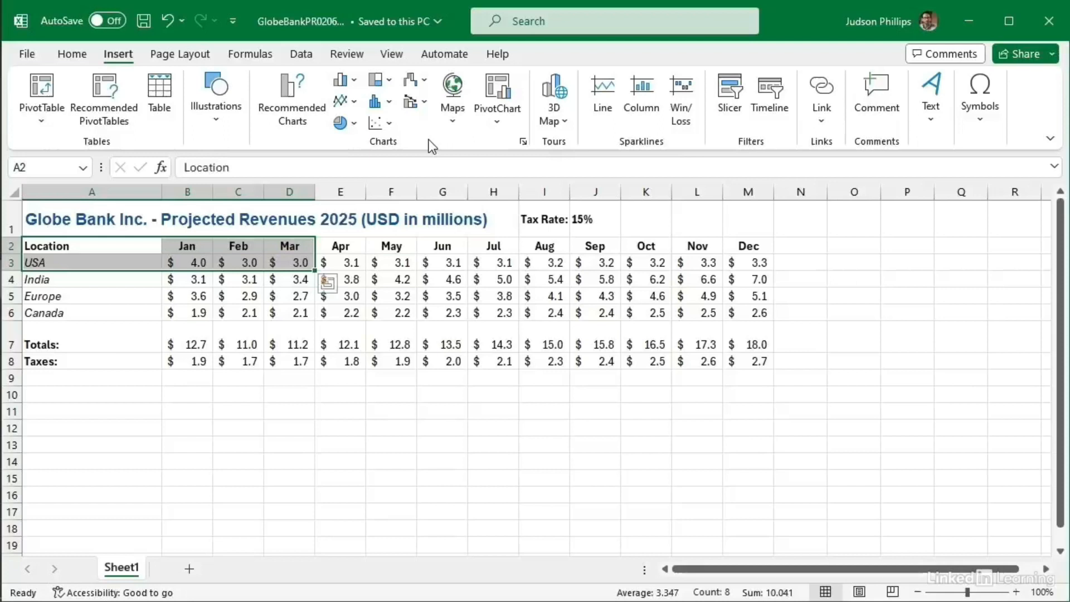
left_click(287, 115)
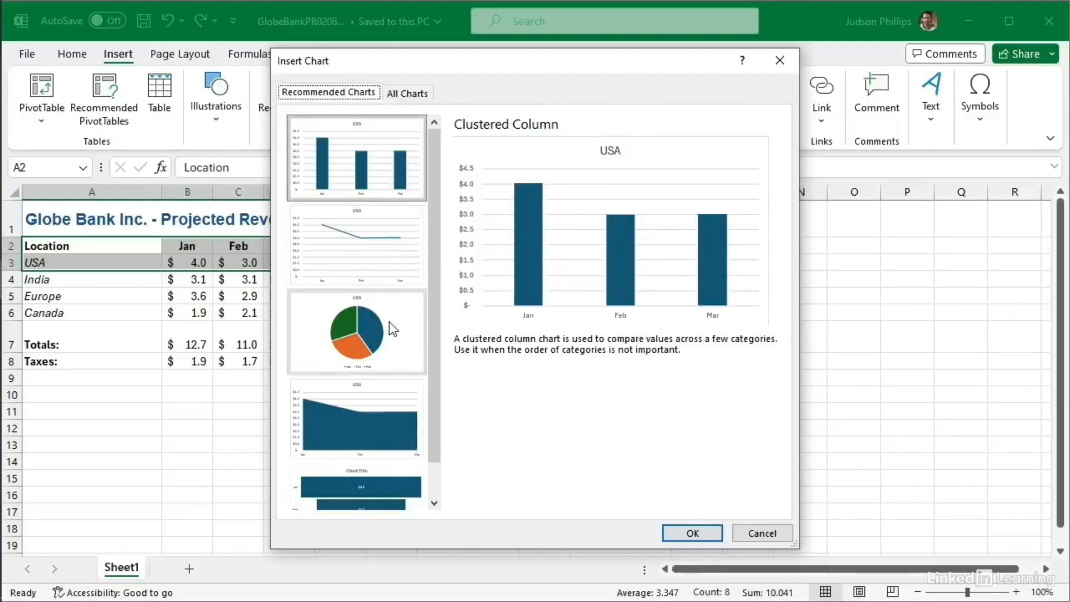
scroll(435, 334, "down", 1)
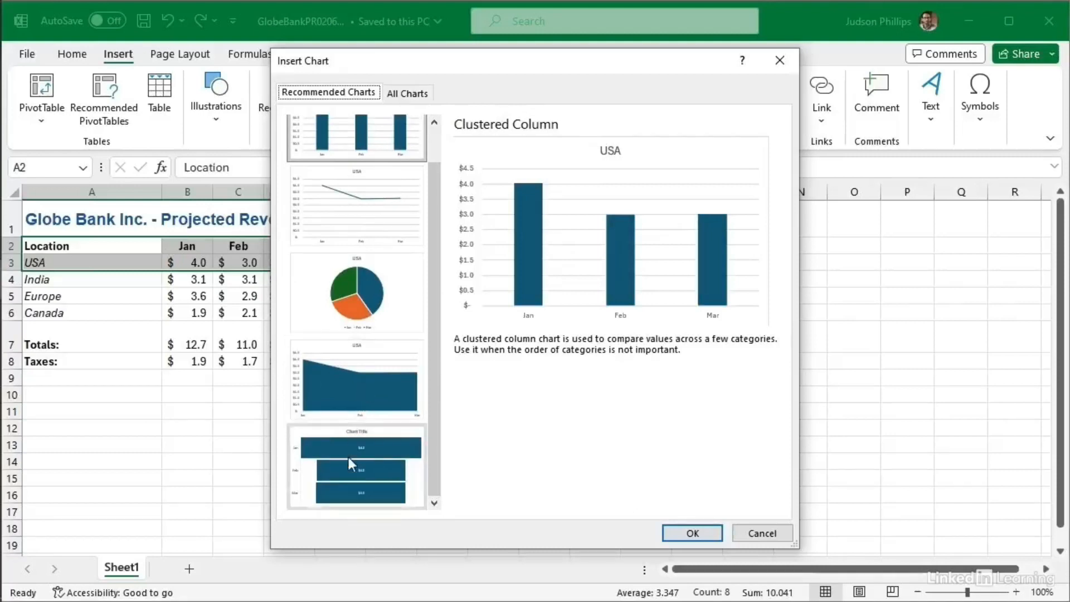
left_click(349, 286)
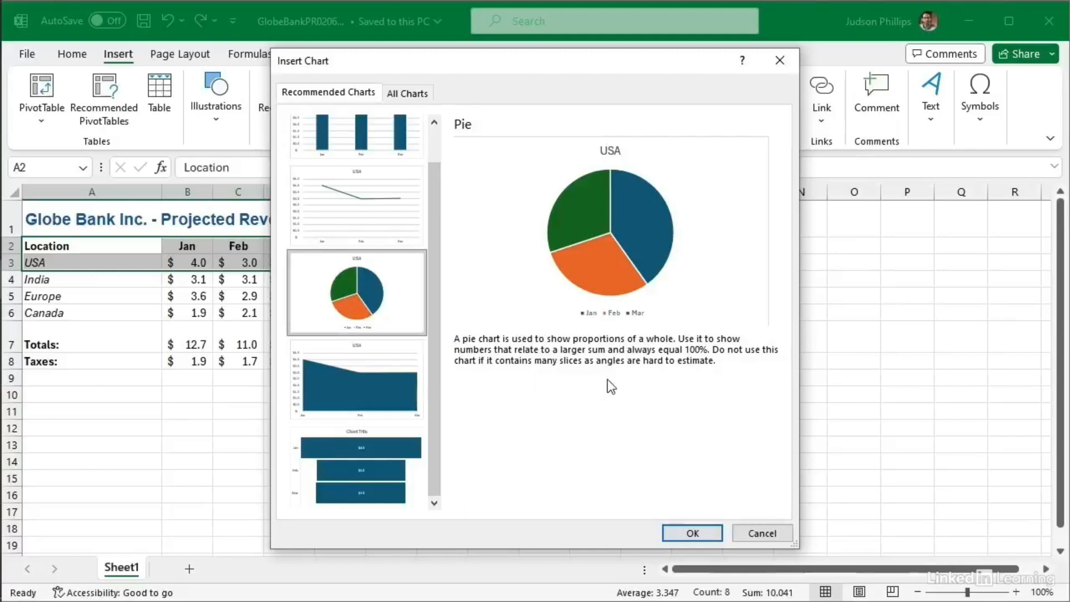
left_click(693, 533)
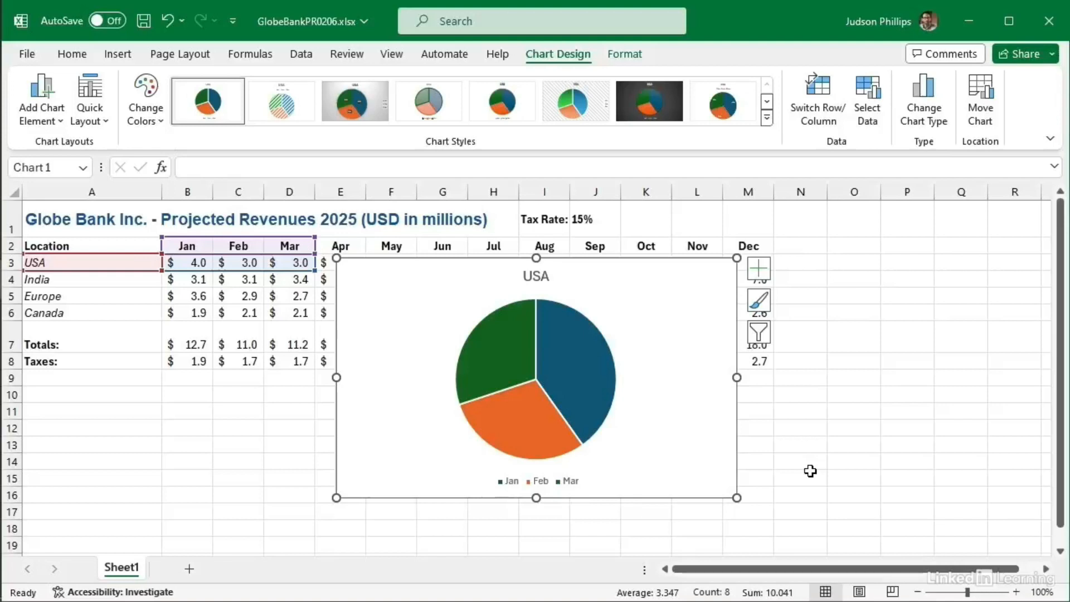
Step: Move and resize the USA pie chart, then delete it
left_click(854, 437)
left_click(638, 332)
left_click_drag(637, 331, 692, 370)
left_click_drag(790, 295, 741, 336)
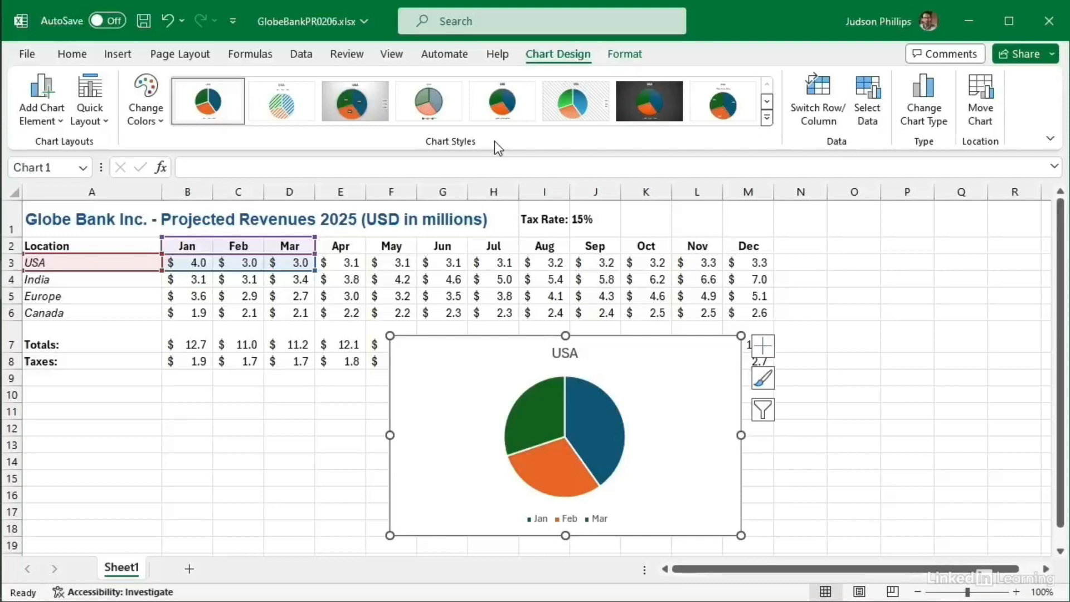
mouse_move(532, 461)
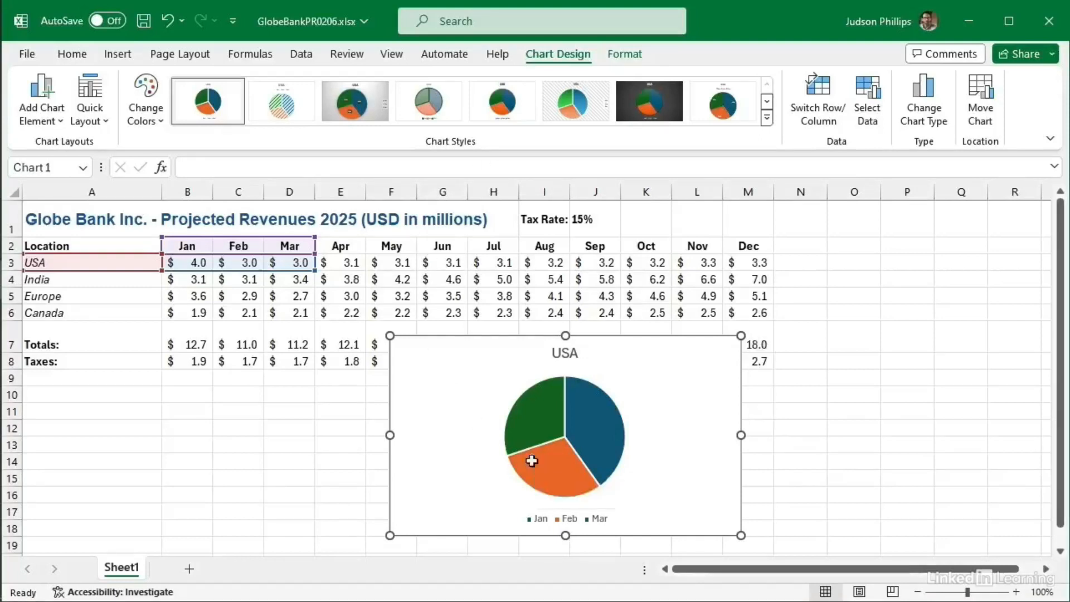
key("Delete")
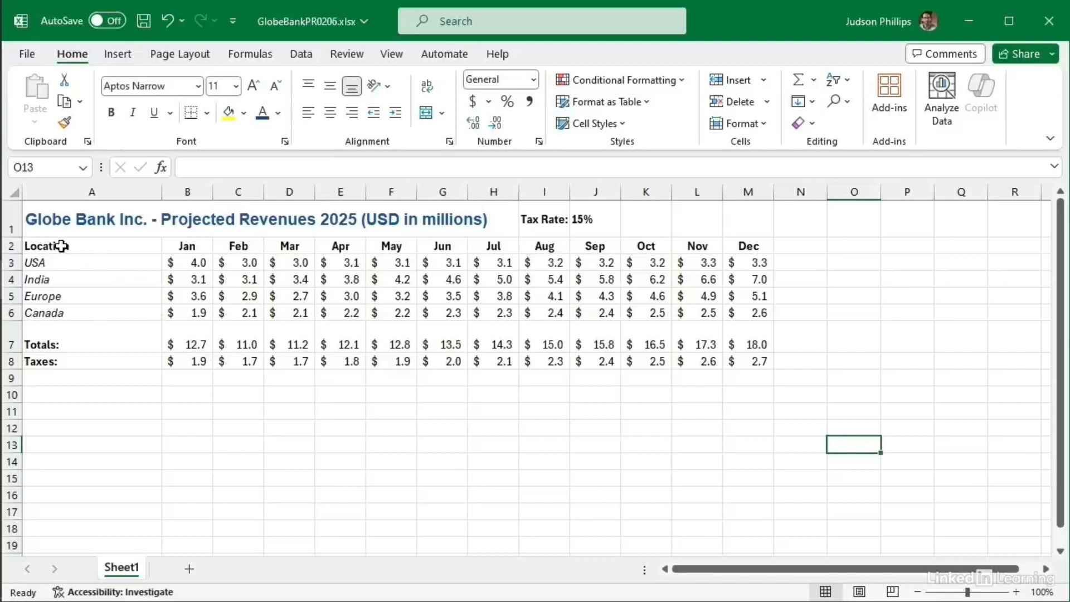
Step: Select A2:D6 with all four regions' Jan–Mar figures and open Recommended Charts
left_click_drag(68, 245, 285, 293)
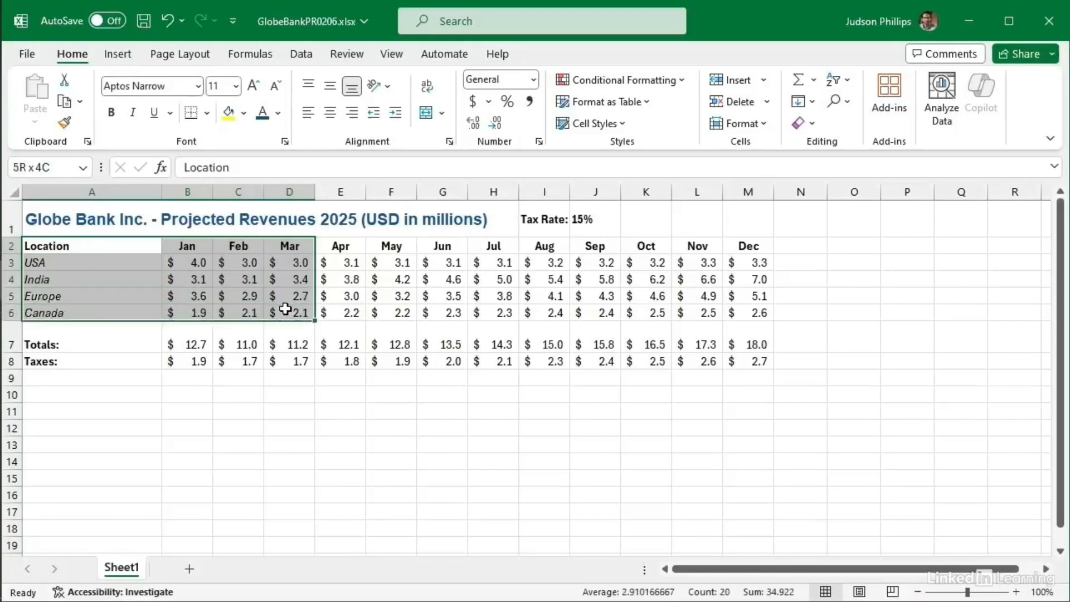
left_click_drag(285, 309, 286, 308)
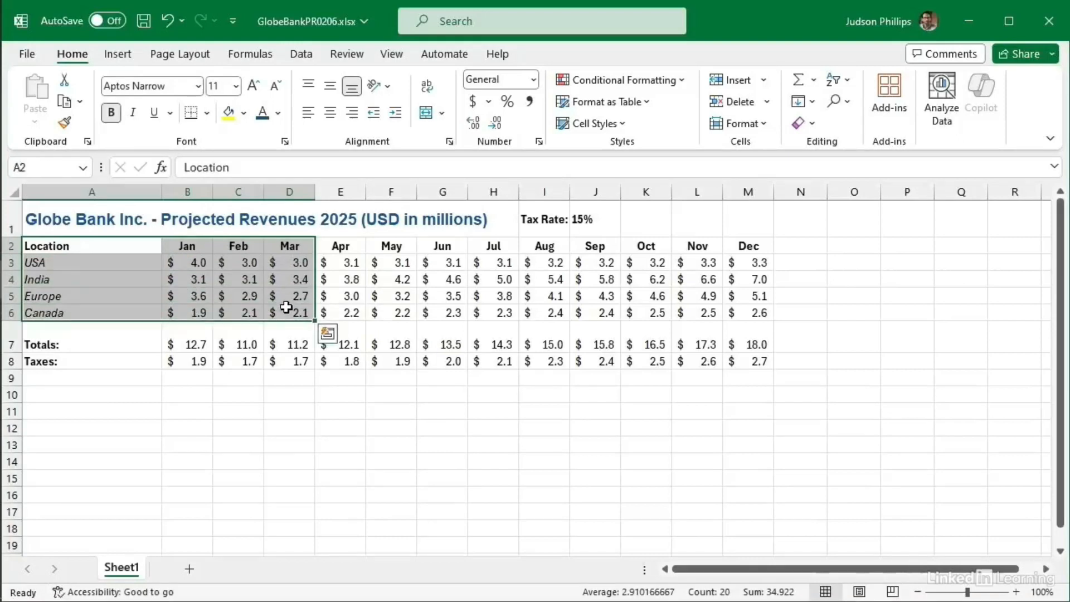
left_click(117, 54)
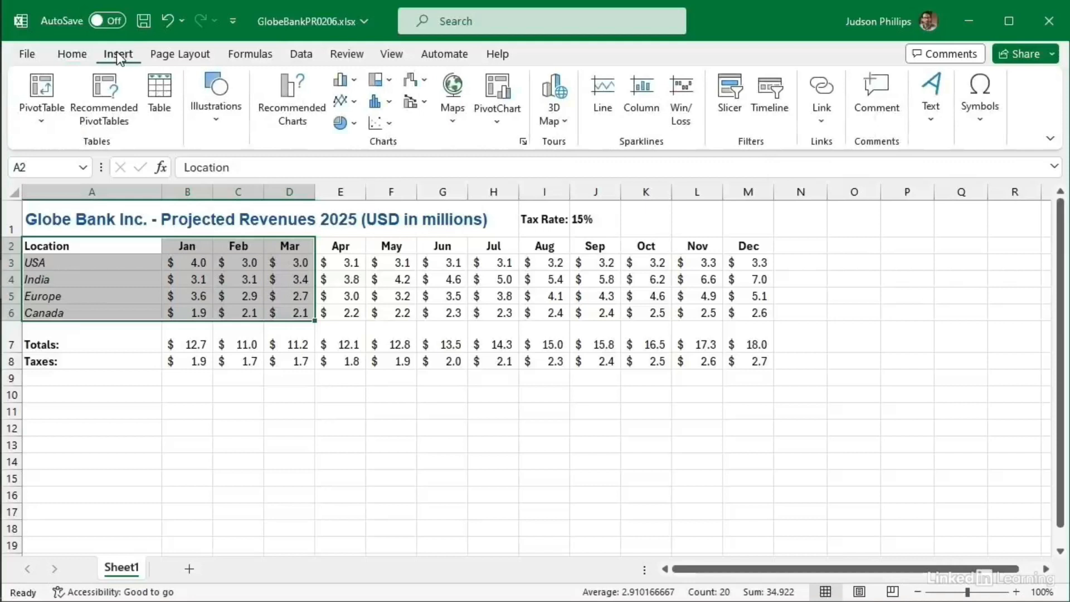
left_click(300, 119)
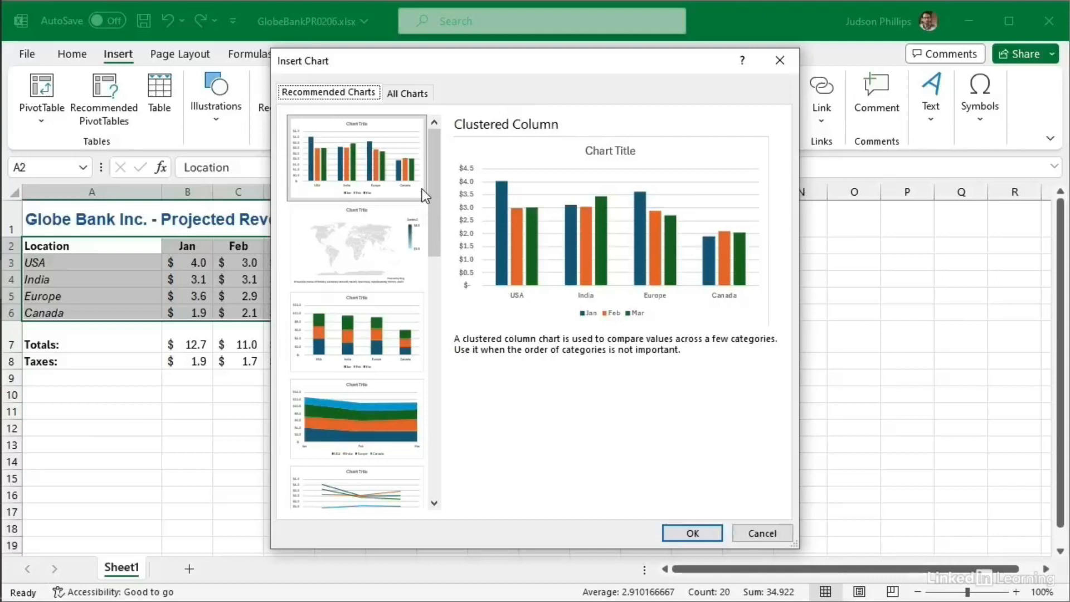
Step: Pick the Clustered Column recommendation and insert it onto the sheet
left_click_drag(427, 165, 432, 139)
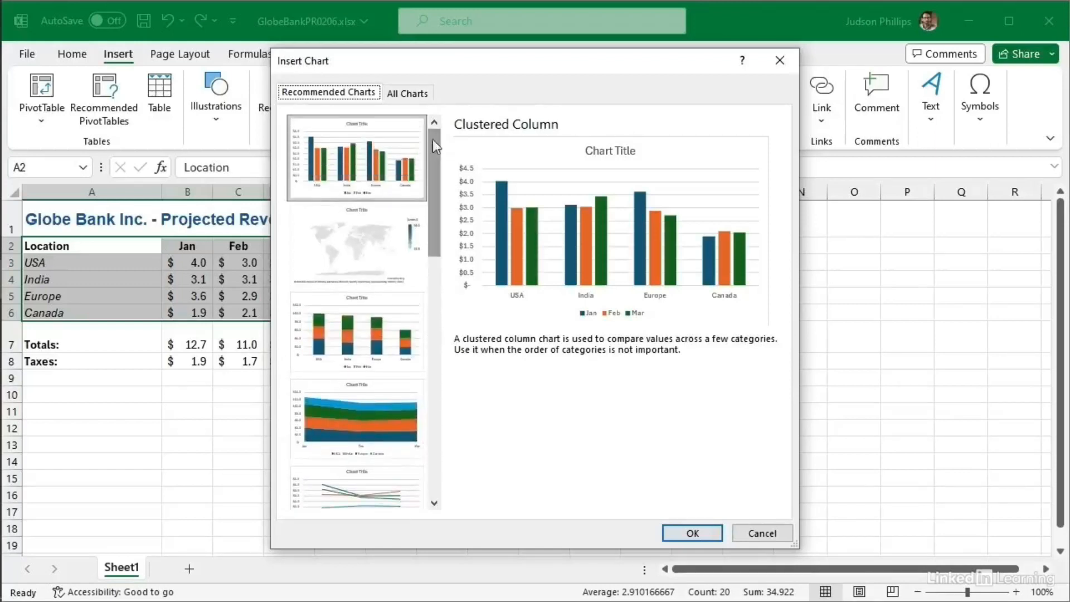
left_click(343, 156)
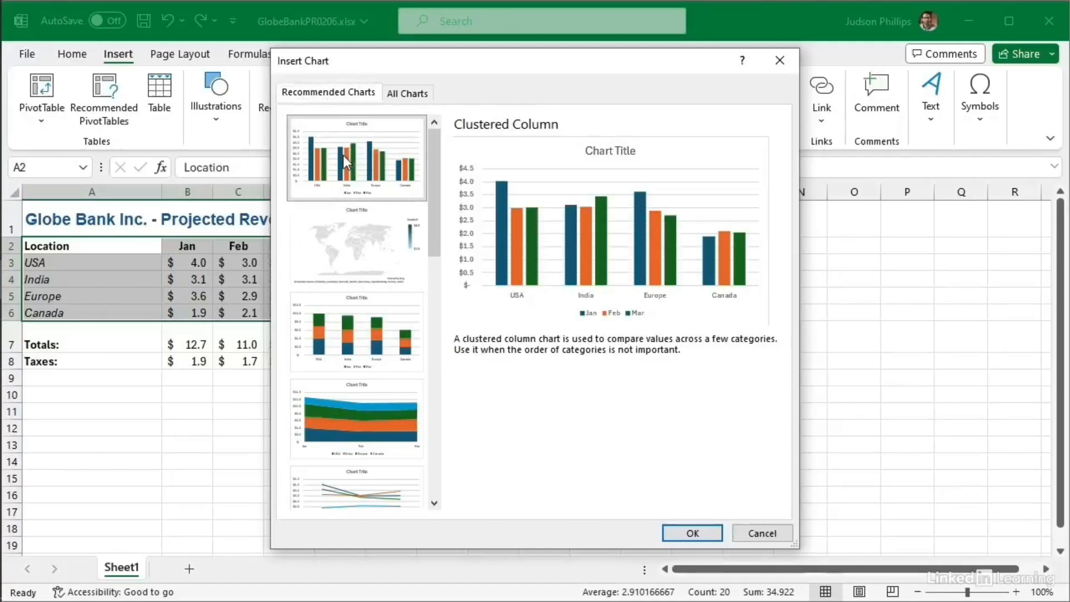
left_click(693, 535)
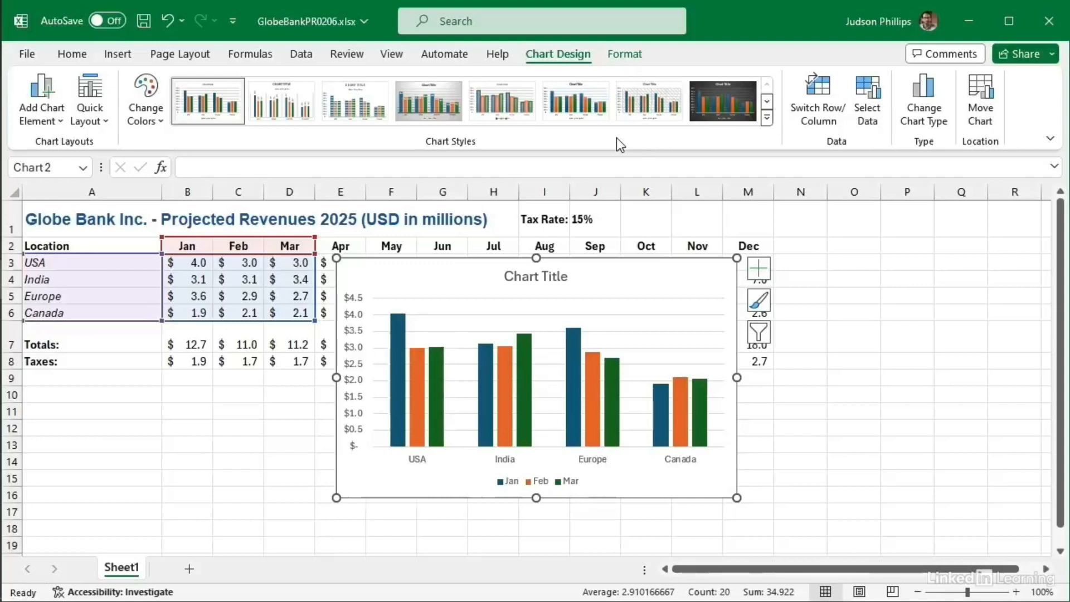
Step: Apply Style 14 from the full Chart Styles gallery
left_click(767, 120)
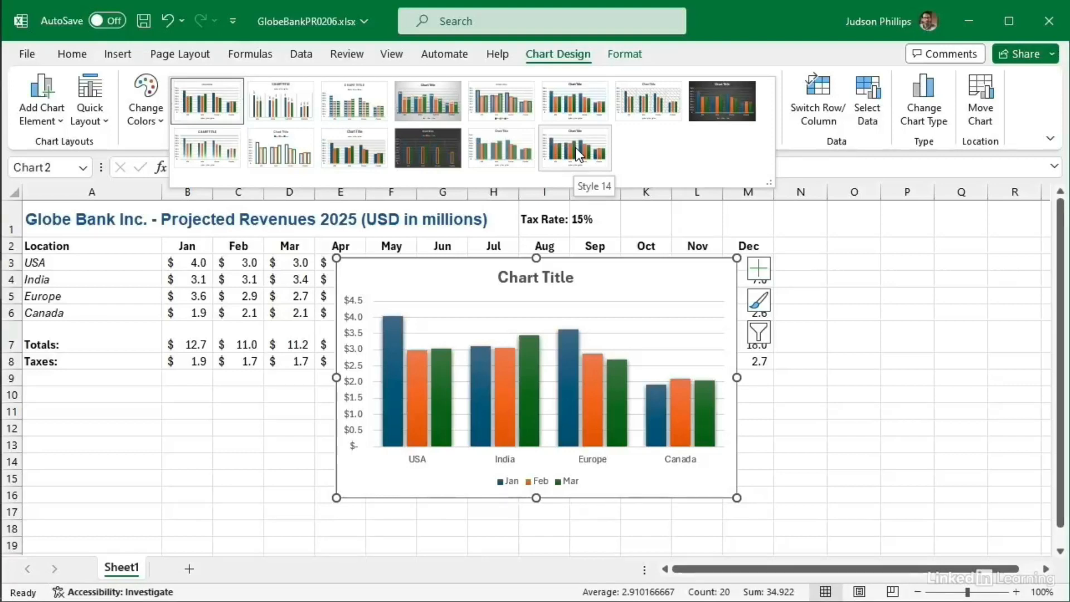
left_click(578, 154)
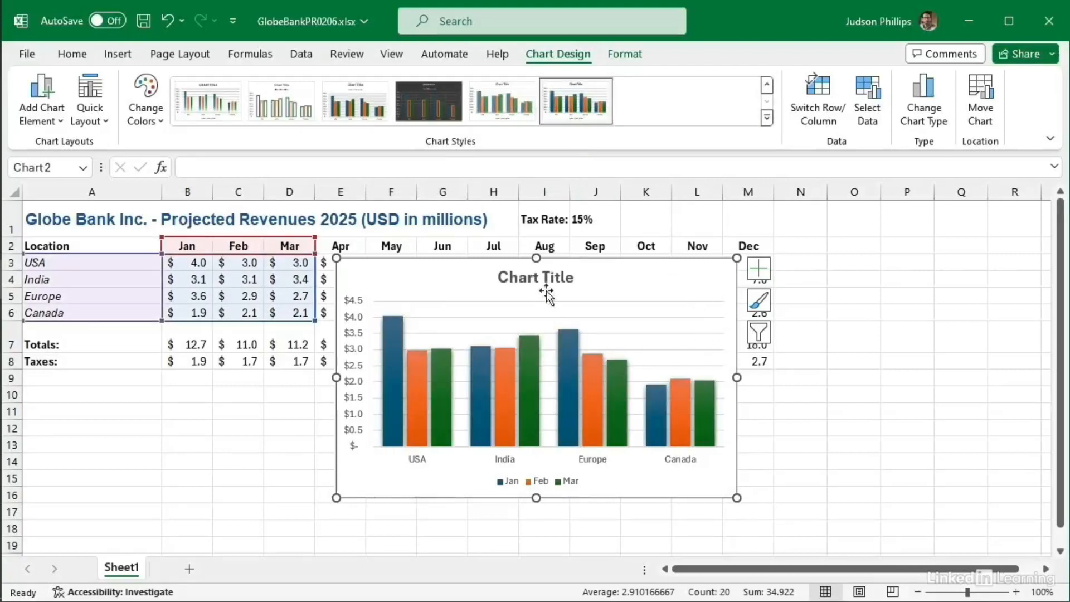
Step: Drag the chart below the revenue table, then resize and widen it using its handles
left_click_drag(585, 281, 404, 395)
left_click_drag(1061, 378, 1064, 484)
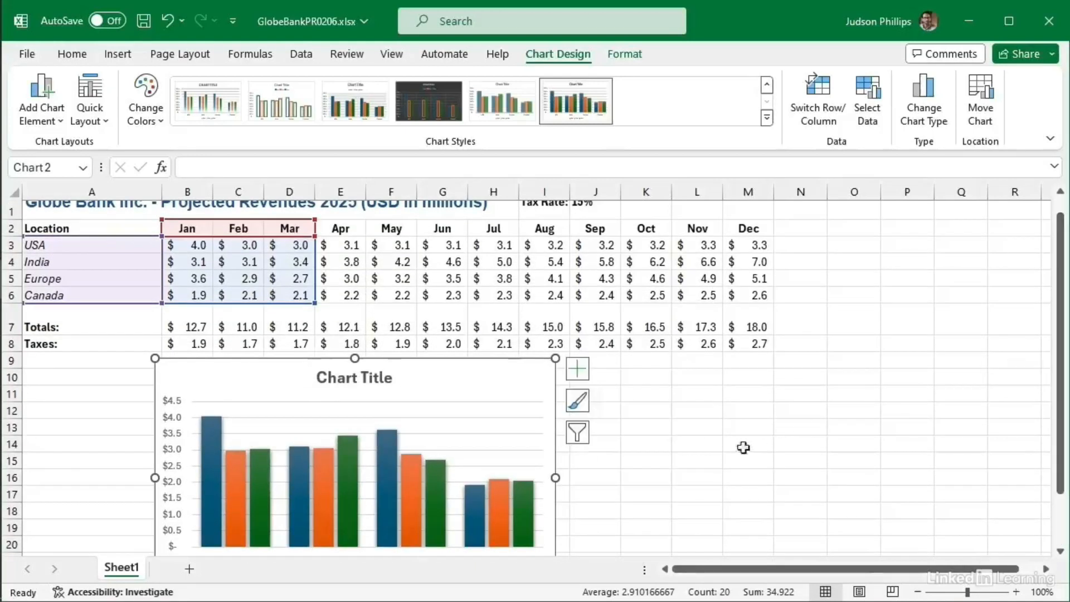
left_click_drag(555, 358, 536, 376)
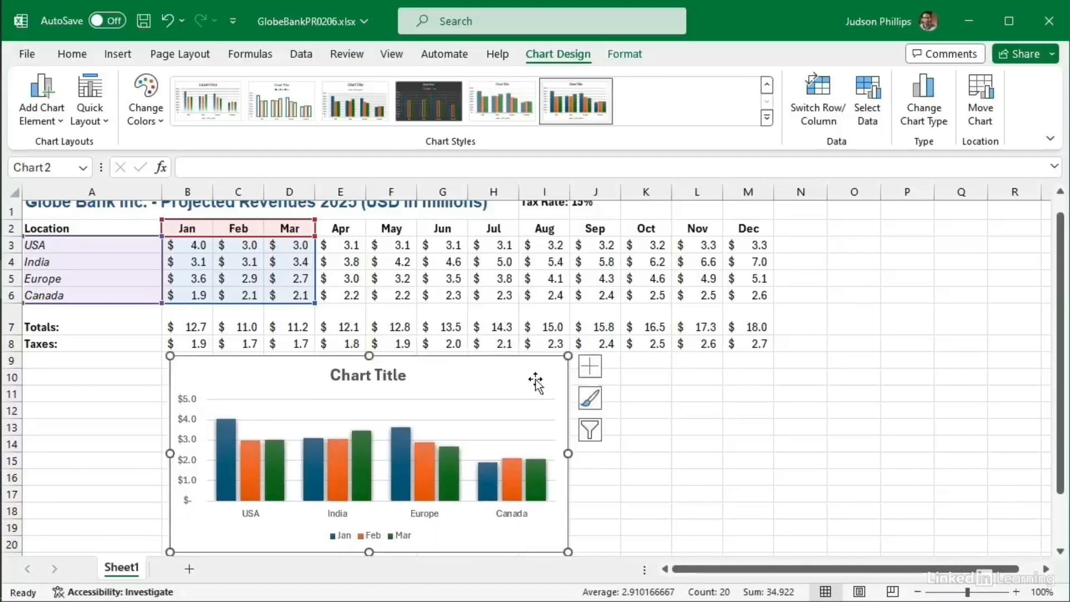
left_click_drag(568, 453, 628, 456)
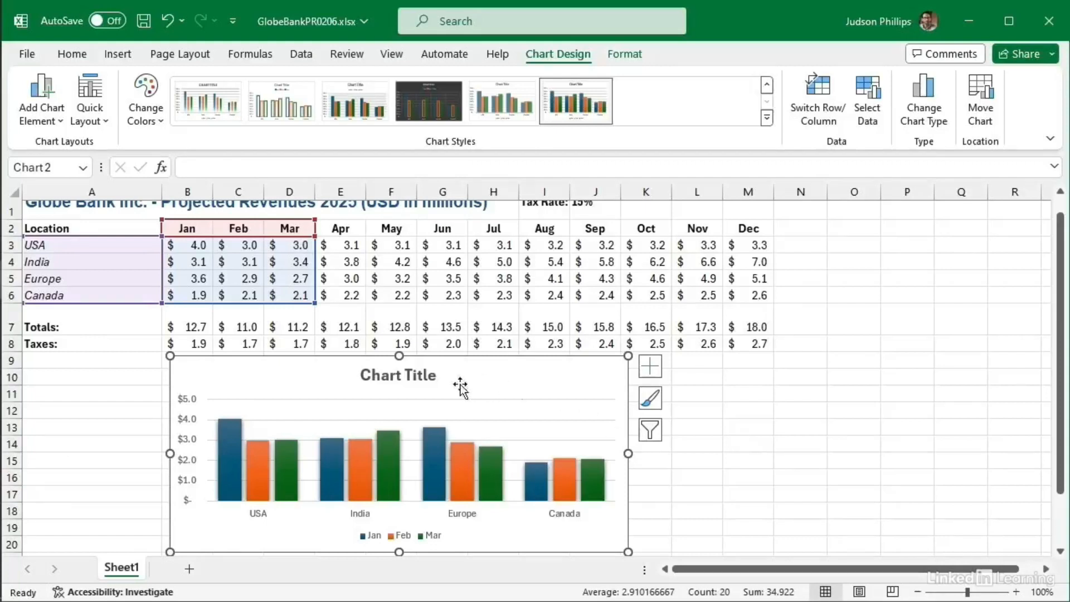
left_click(387, 375)
Step: Replace the Chart Title placeholder with 'Projected Revenues - Q1'
double_click(388, 375)
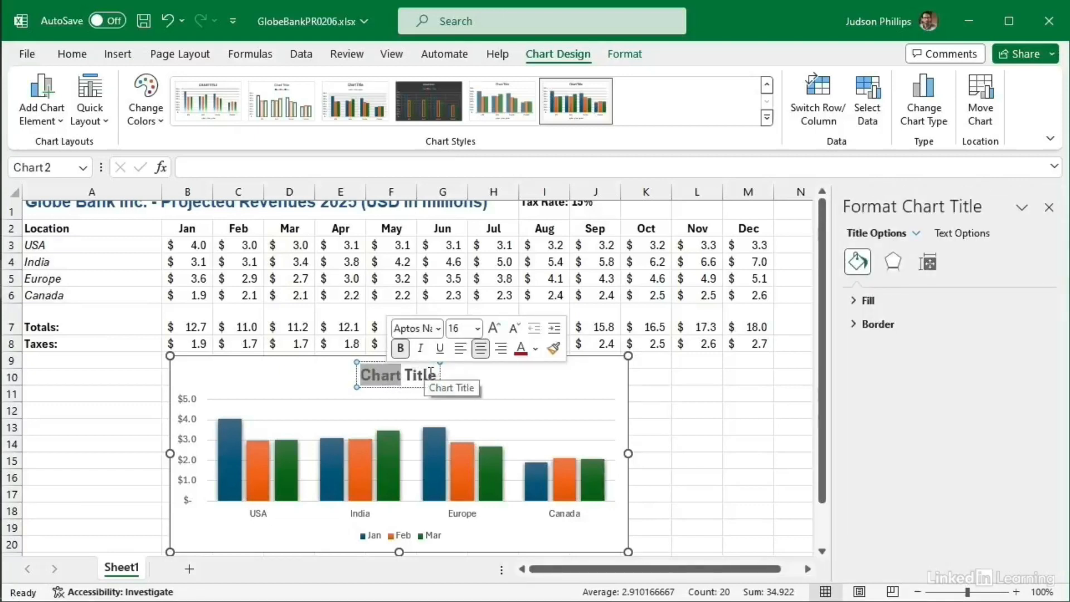
mouse_move(432, 372)
left_mouse_down()
mouse_move(411, 373)
mouse_move(437, 381)
left_mouse_up()
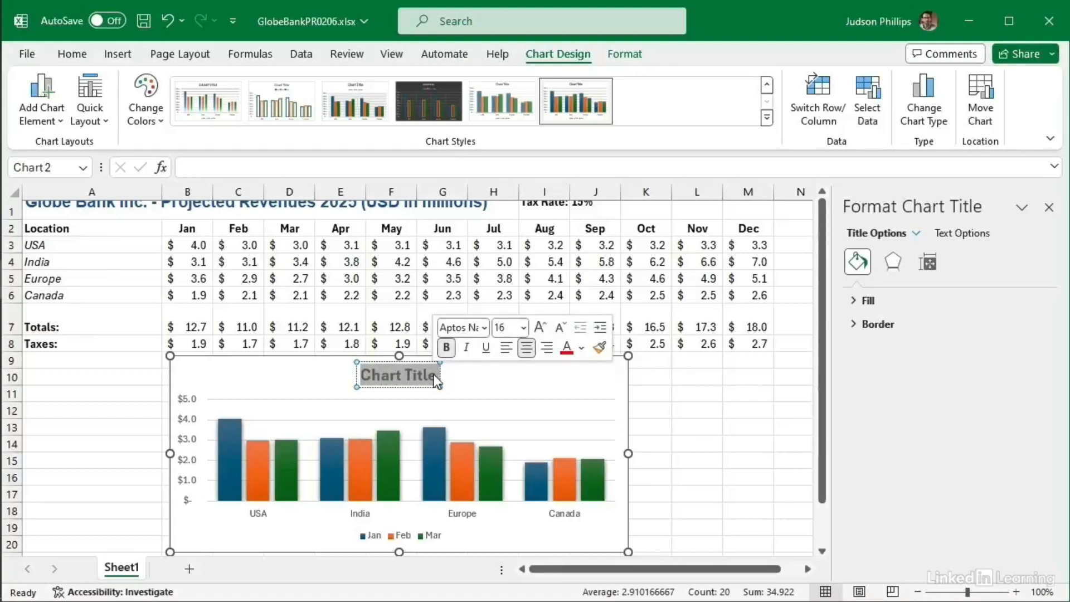
type("Pro")
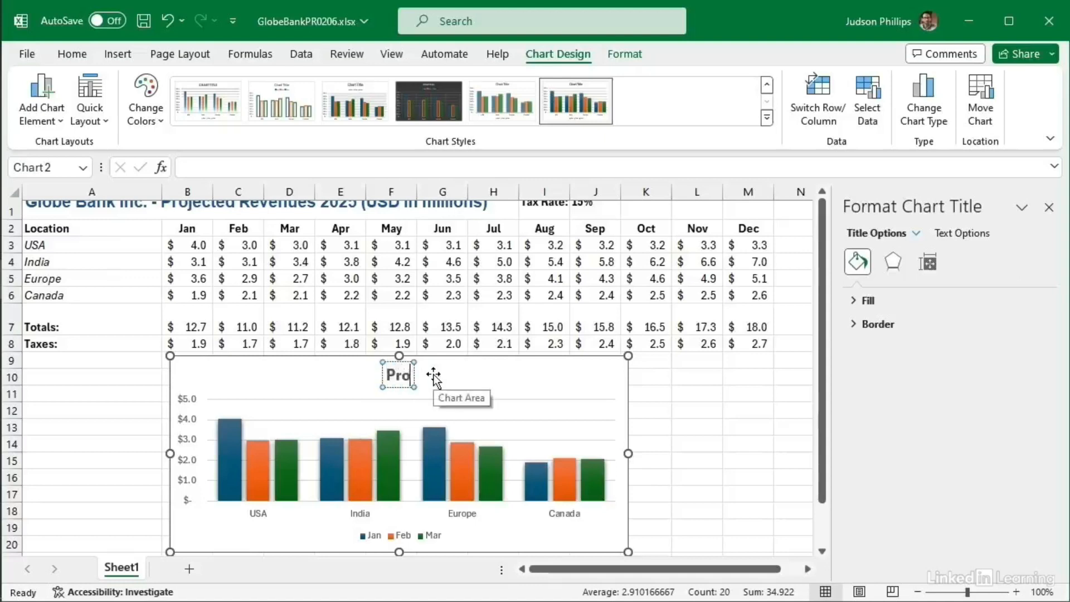
type("jected Rev")
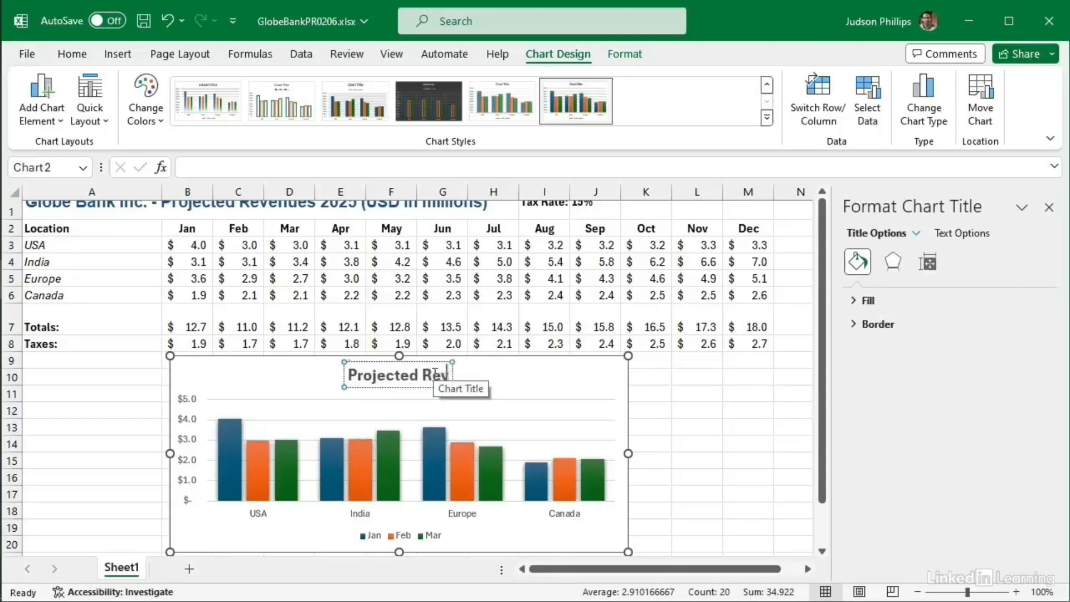
type("enues -")
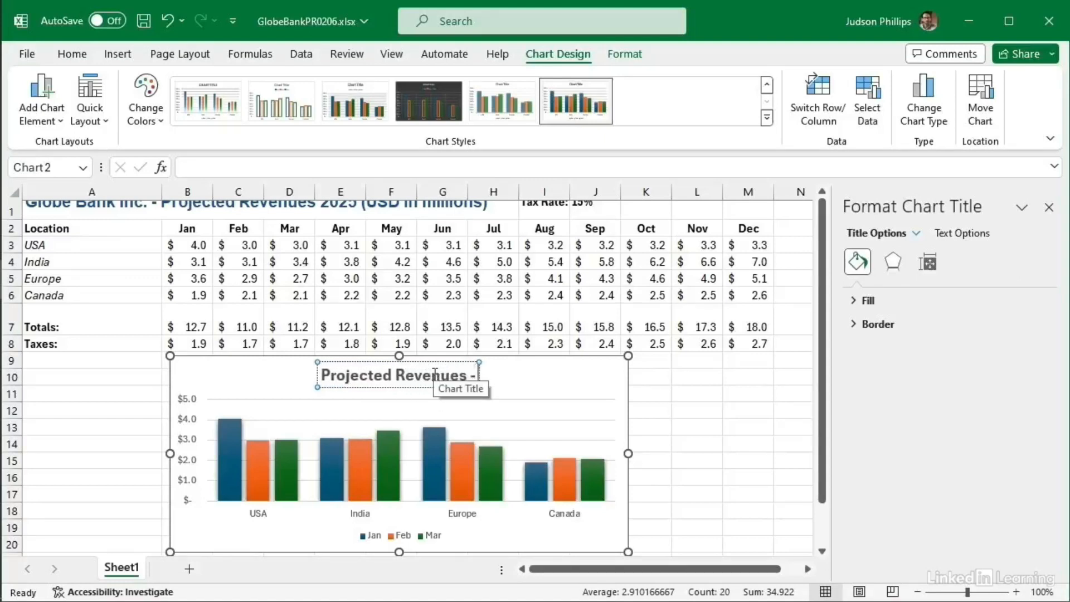
type(" O1")
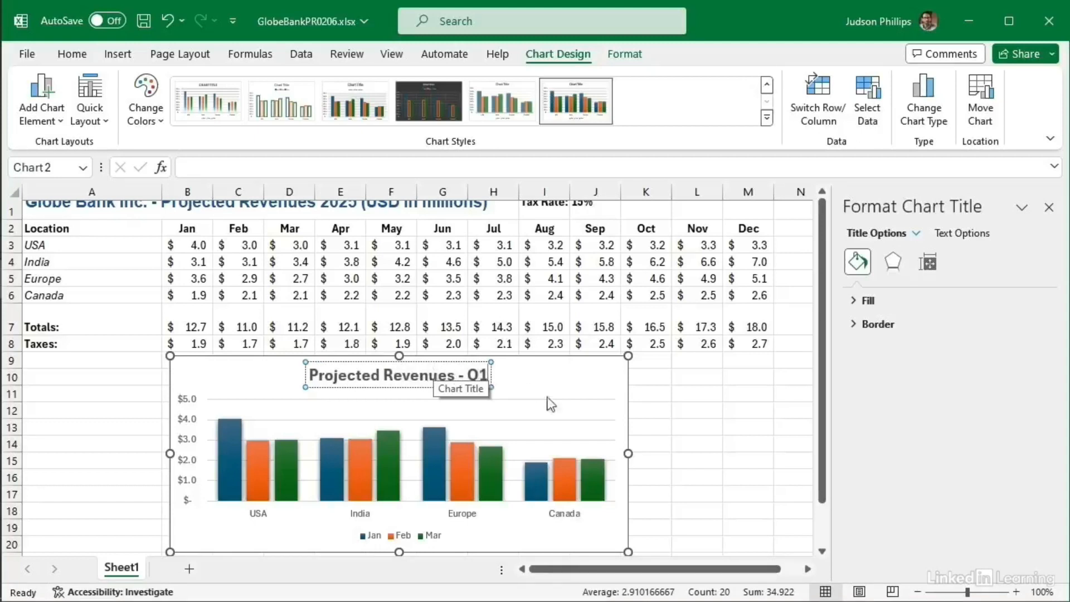
left_click(691, 425)
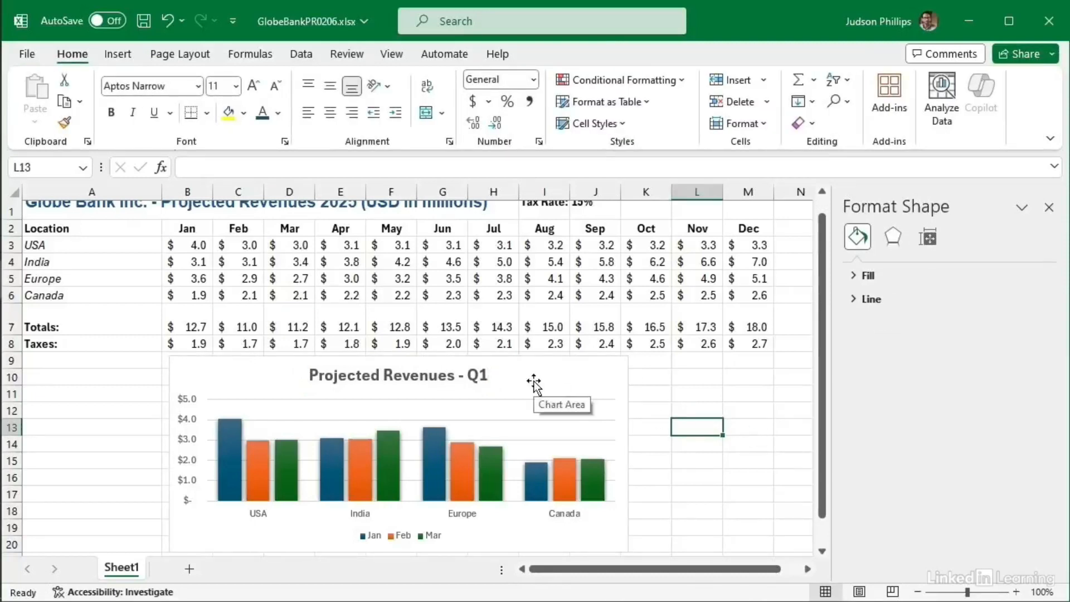
Step: Position the chart in rows 10–19 under the table and close the Format Shape pane
left_click_drag(584, 376, 647, 368)
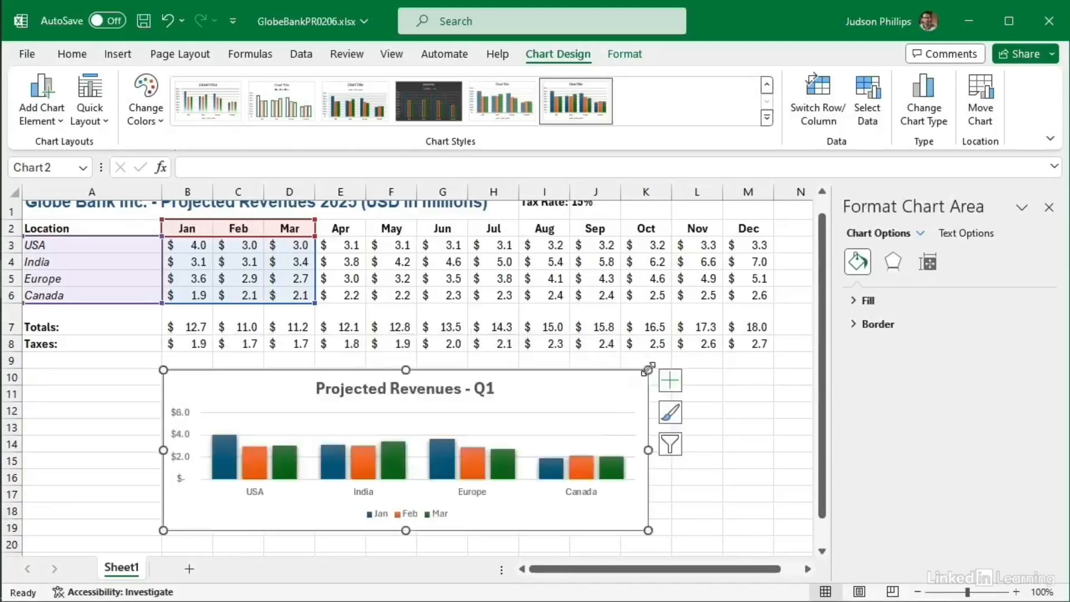
left_click(761, 413)
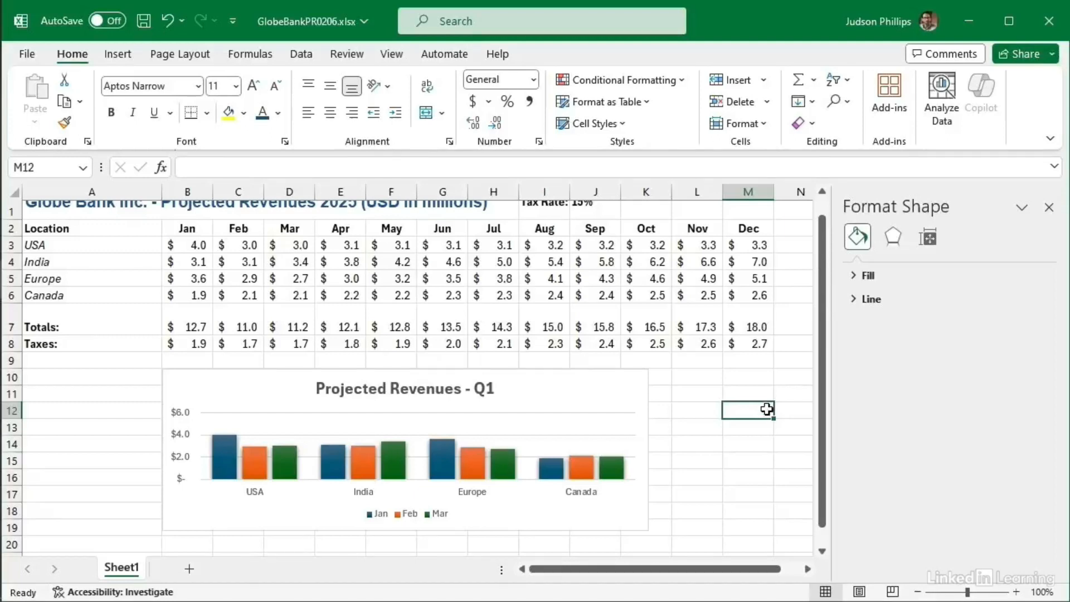
left_click(1049, 208)
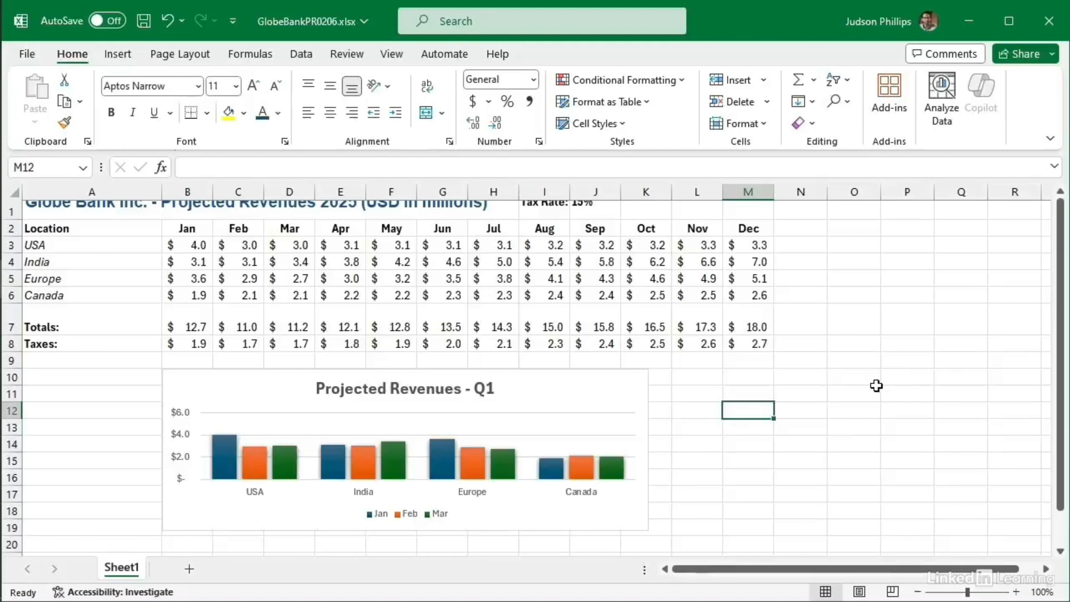
scroll(875, 385, "up", 1)
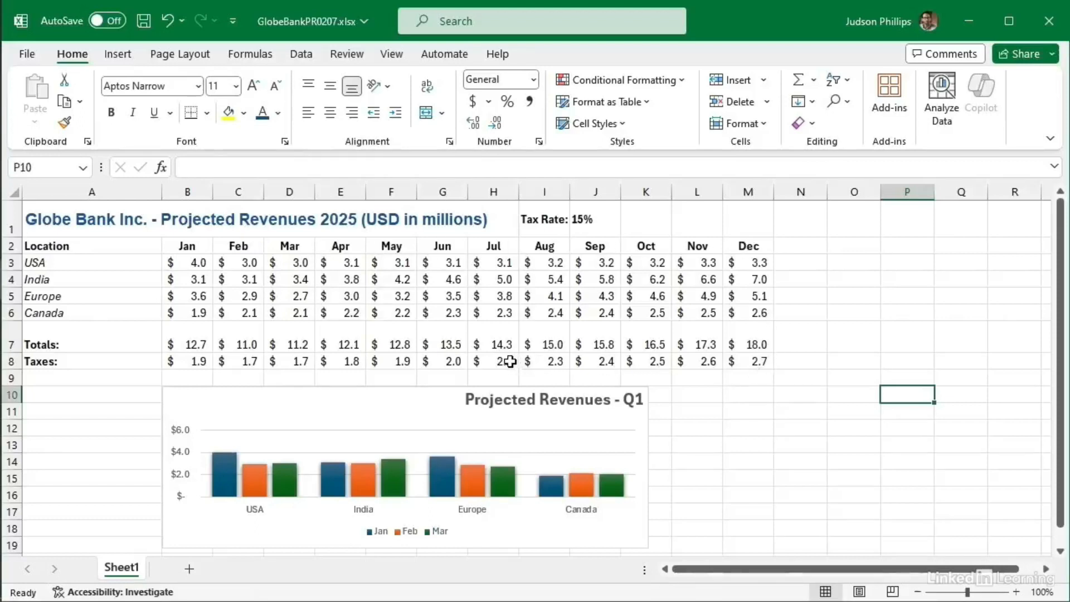
Step: Convert the revenue range A2:M8 into a table with headers, creating Table1
left_click(82, 245)
left_click_drag(83, 245, 743, 360)
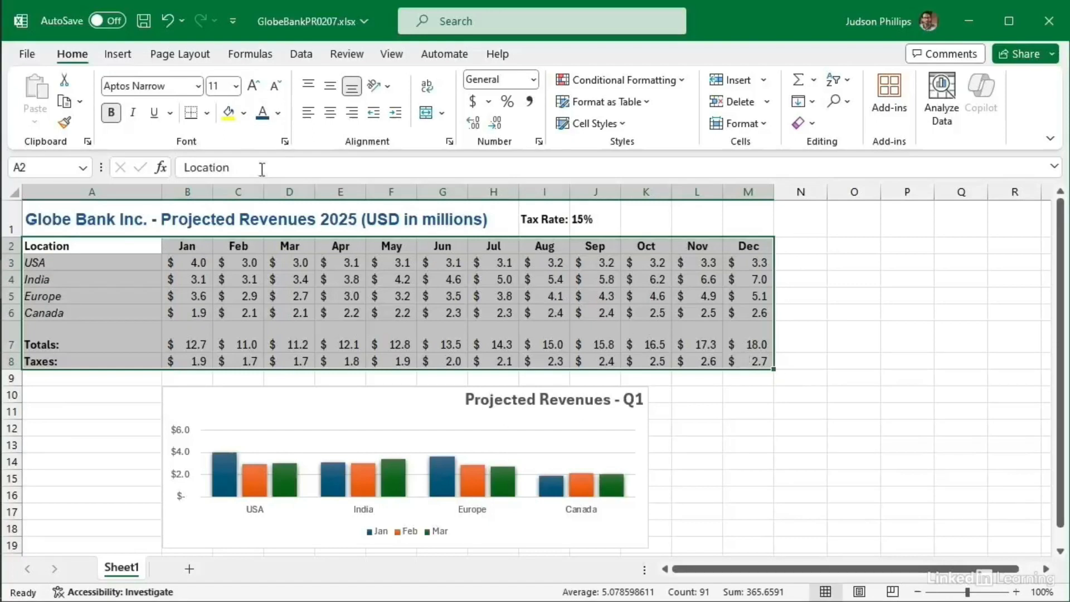
left_click(119, 56)
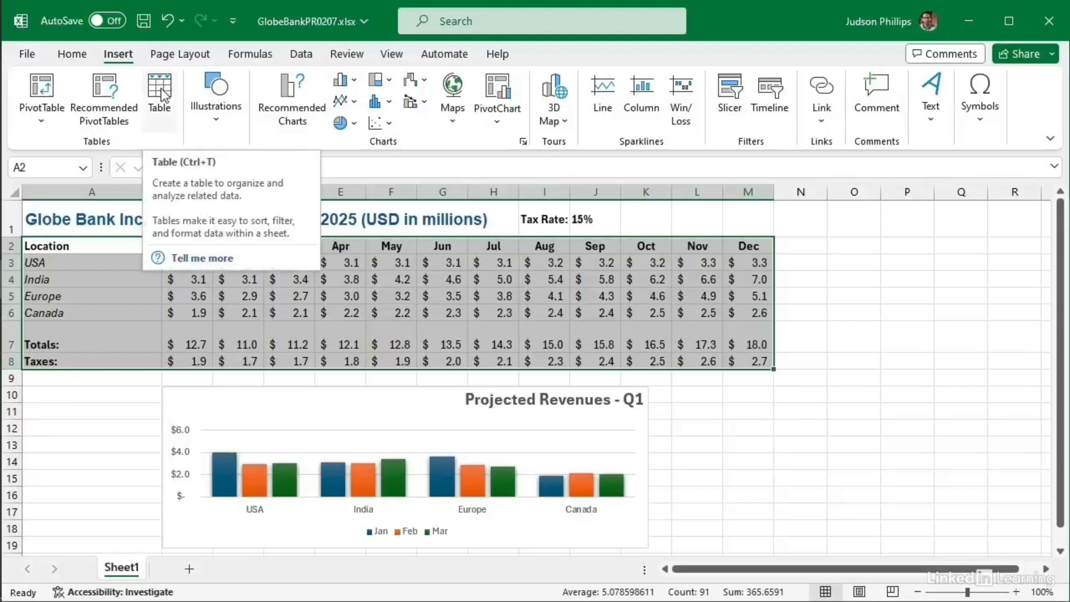
left_click(161, 94)
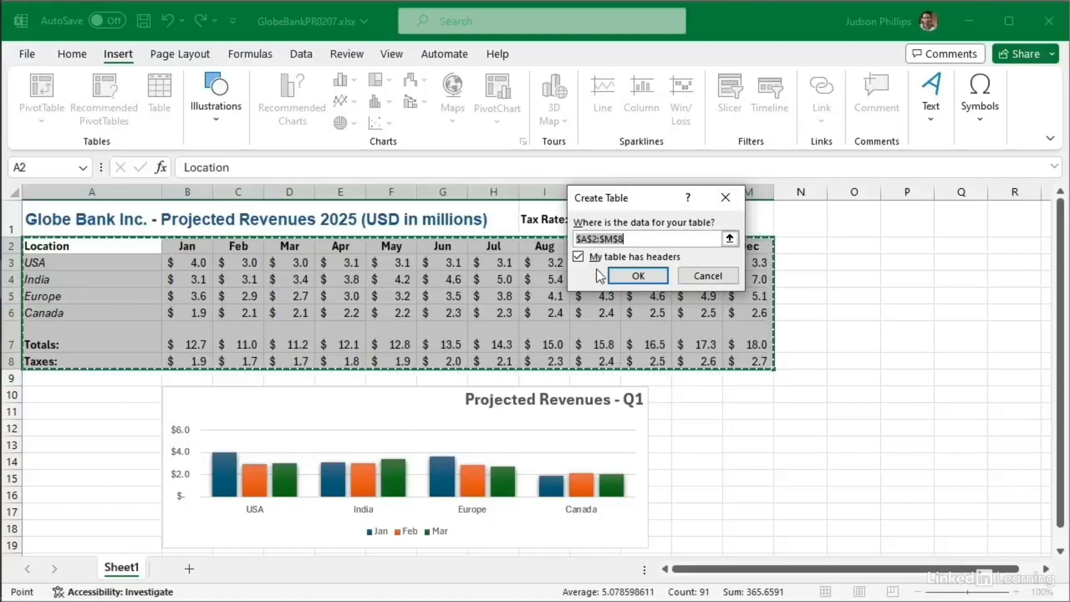
left_click(635, 275)
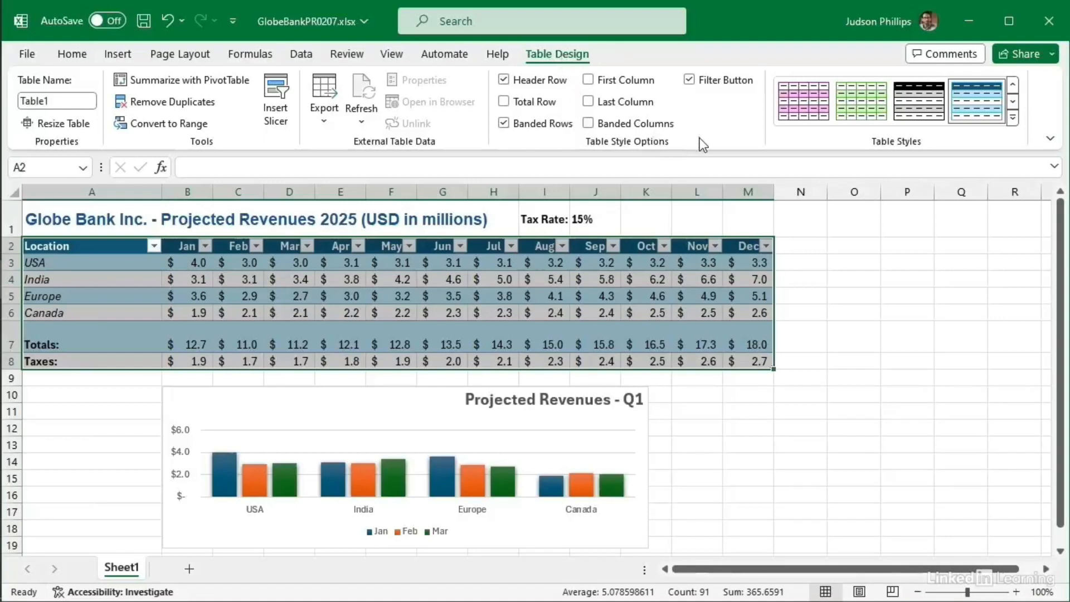
Step: Set the table style to None so the table loses its fill and banding
left_click(1012, 118)
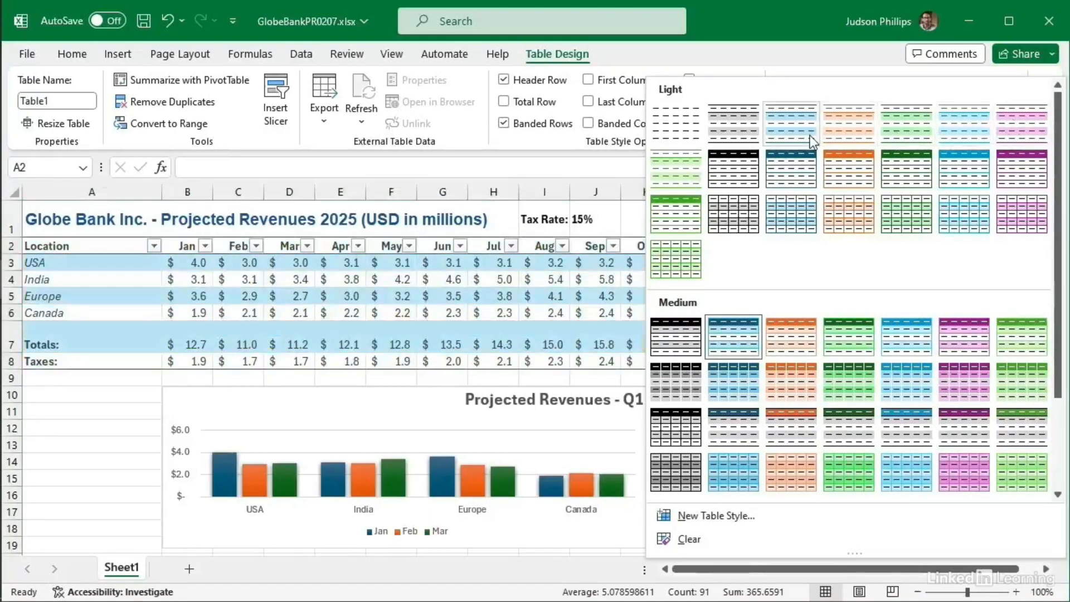
left_click(681, 129)
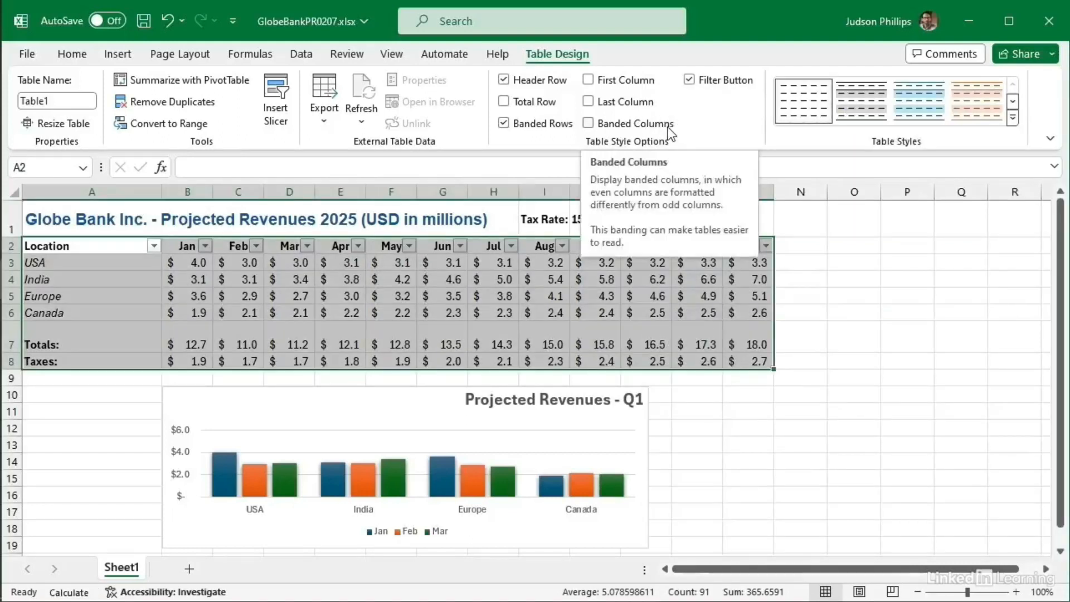
left_click(946, 336)
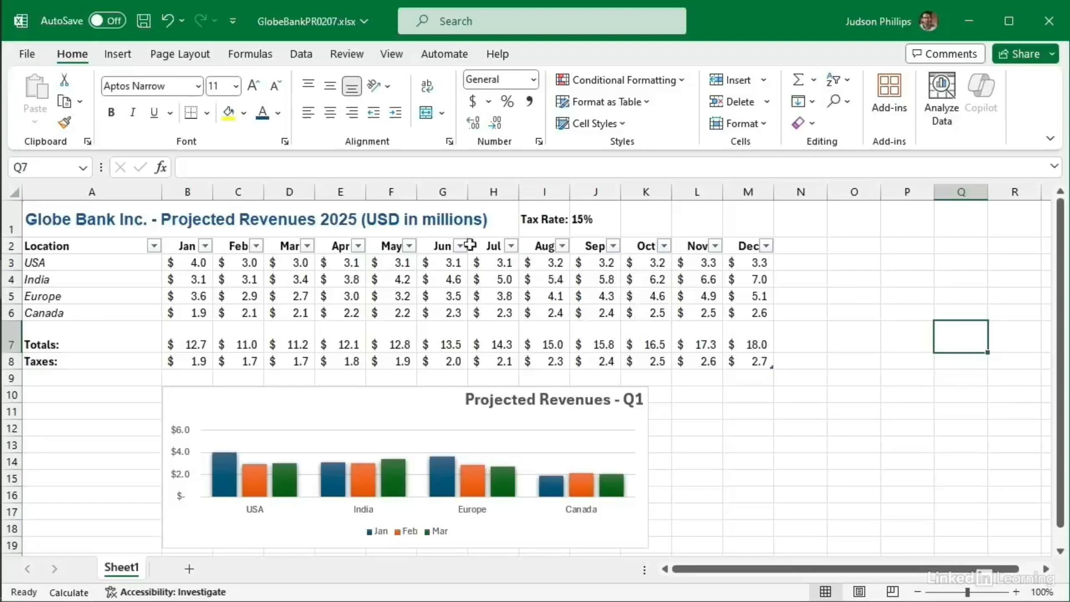
left_click(346, 285)
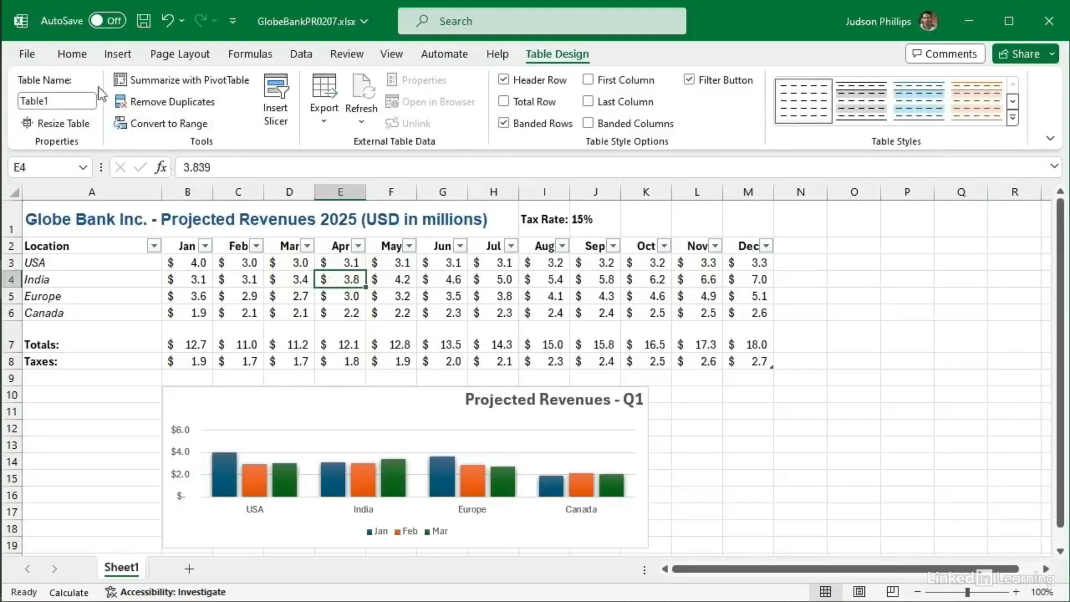
left_click(72, 53)
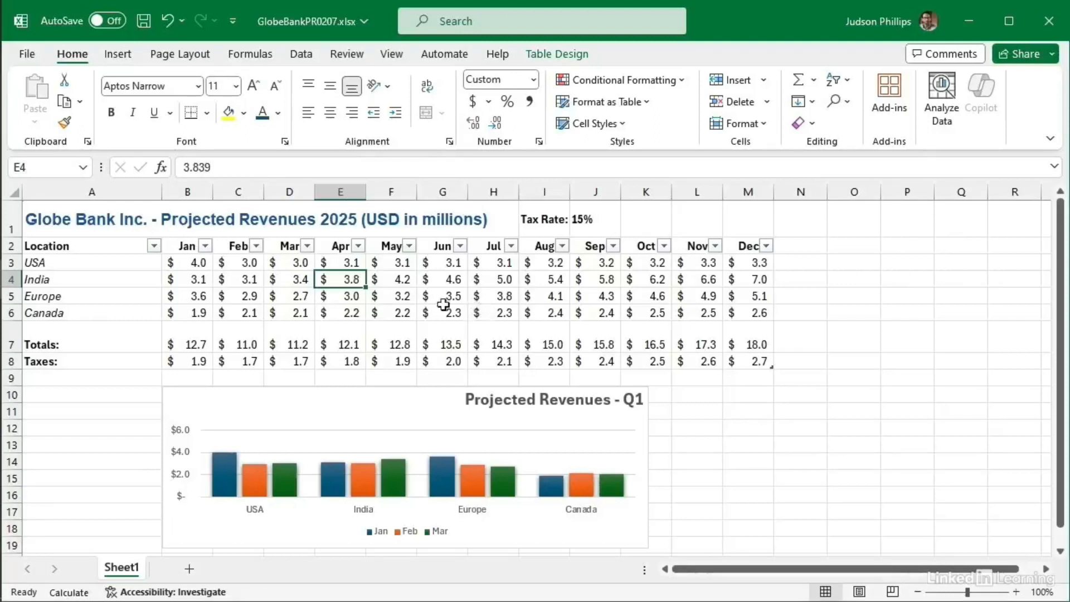
Step: Turn on AutoSave to OneDrive - GlobeBankInc, then bring up the Copilot pane
left_click(109, 21)
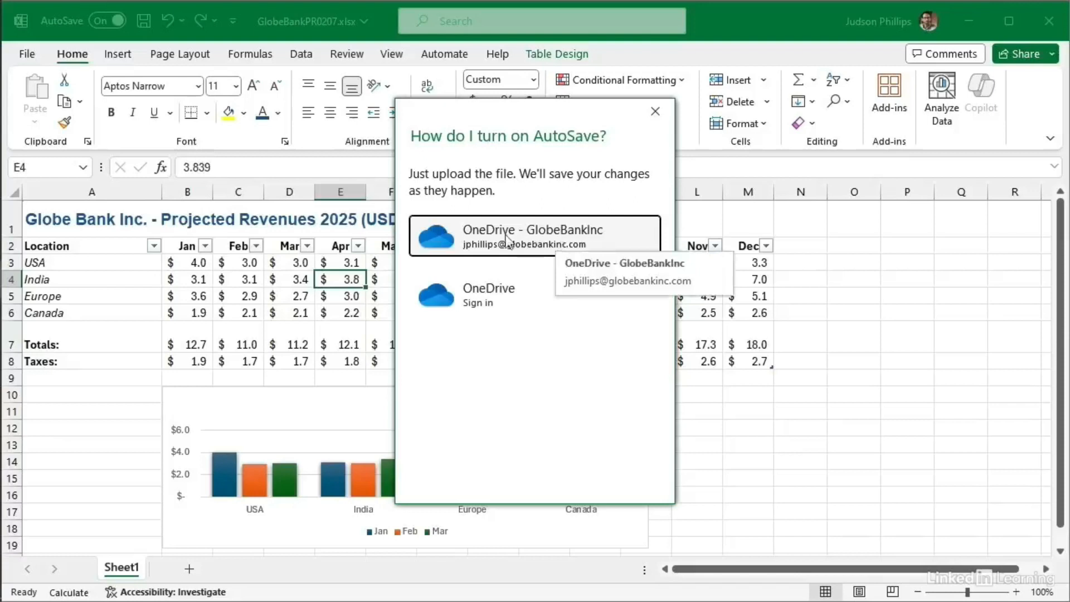
left_click(489, 242)
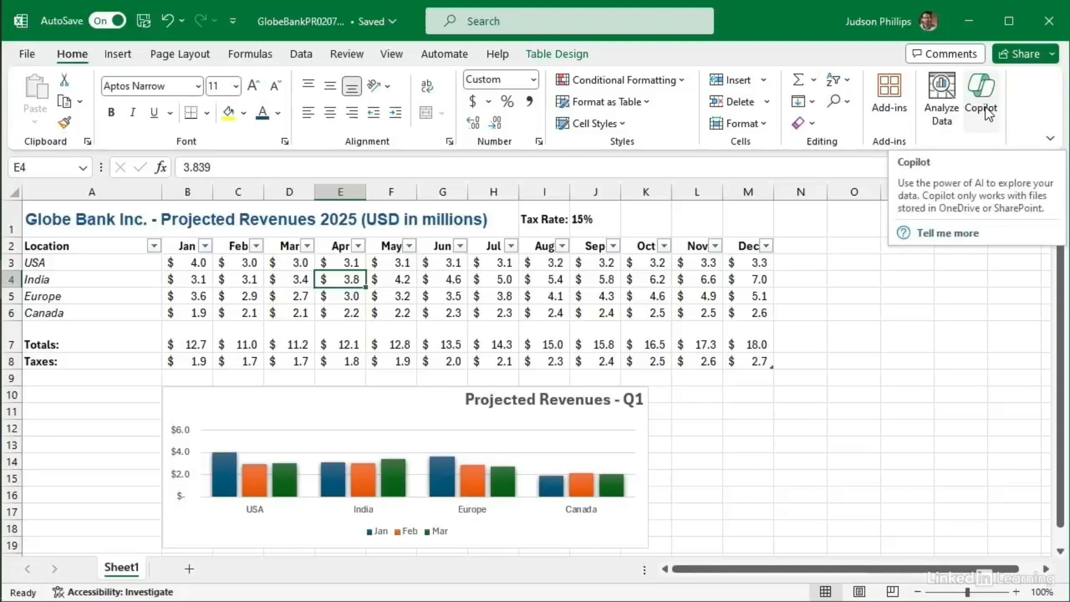
left_click(438, 299)
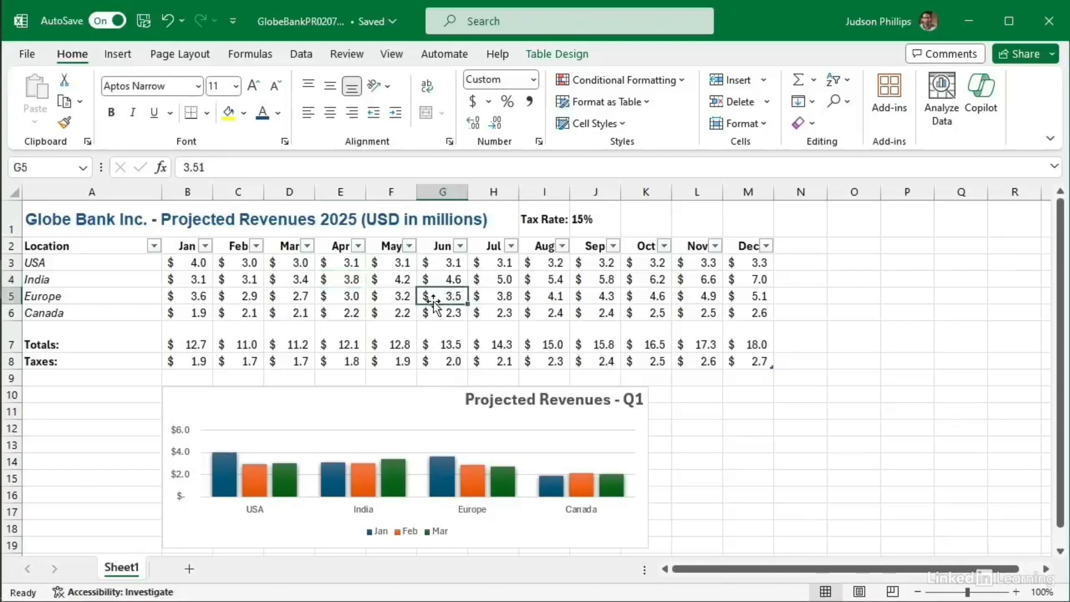
left_click(982, 100)
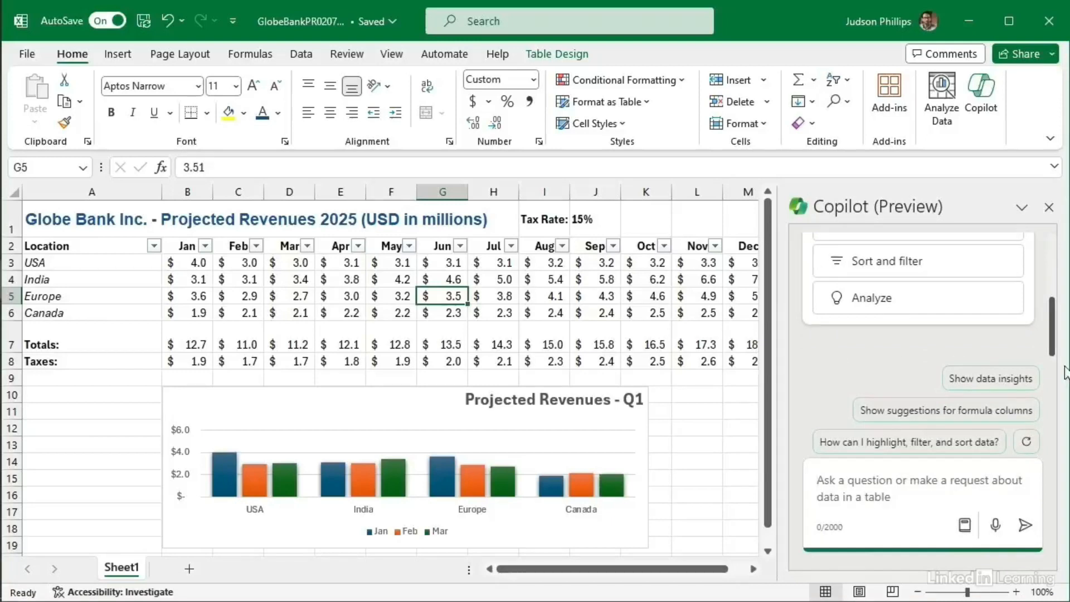
Step: Scroll through Copilot's suggested prompts and place the cursor in its empty prompt box
scroll(1051, 304, "up", 2)
scroll(1052, 304, "up", 2)
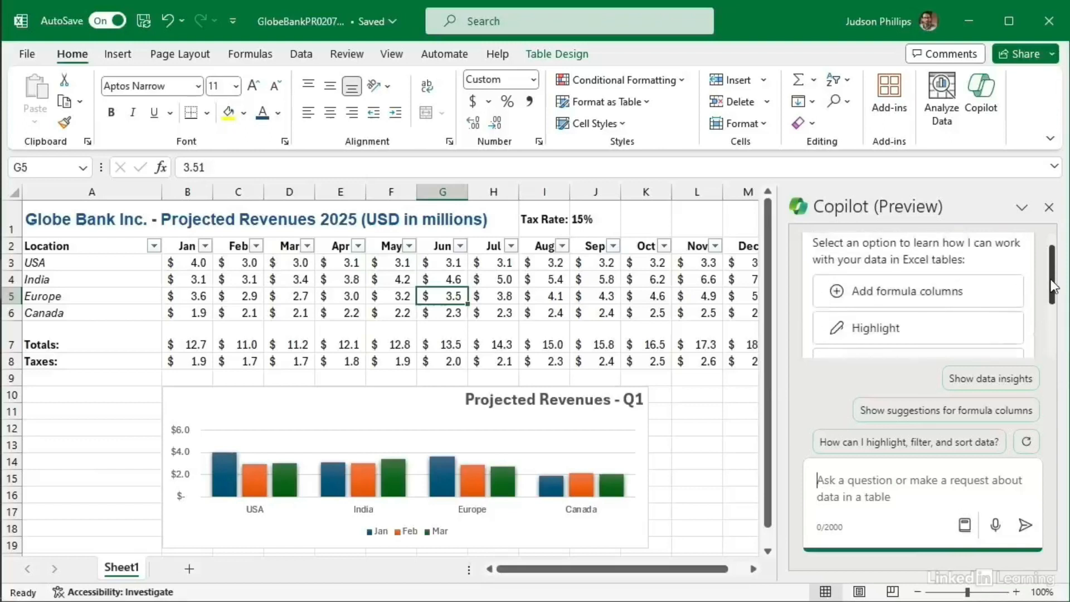
left_click_drag(1052, 285, 1048, 332)
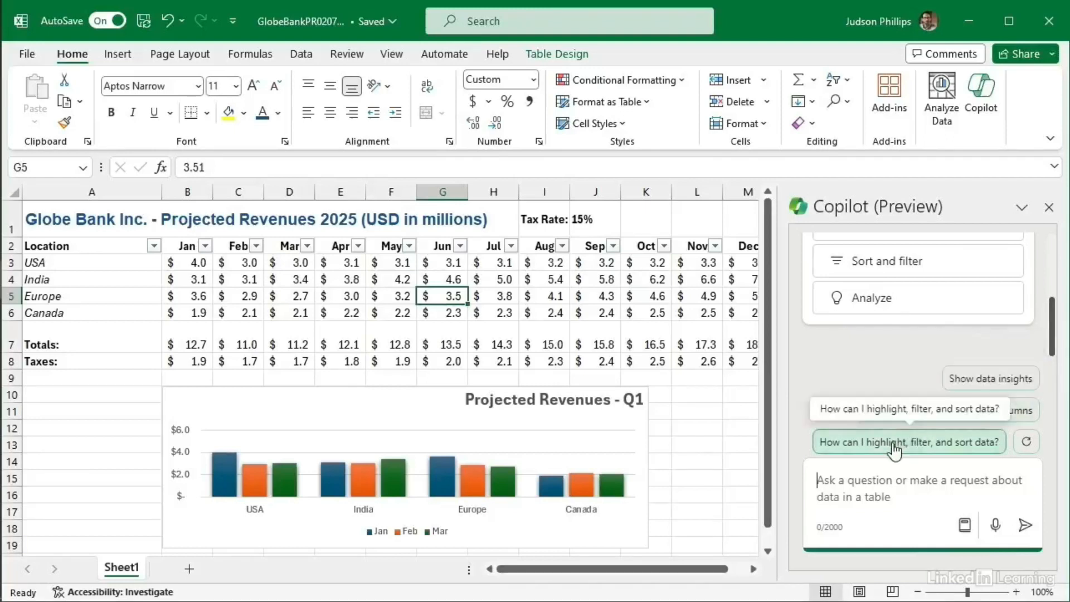
left_click(870, 492)
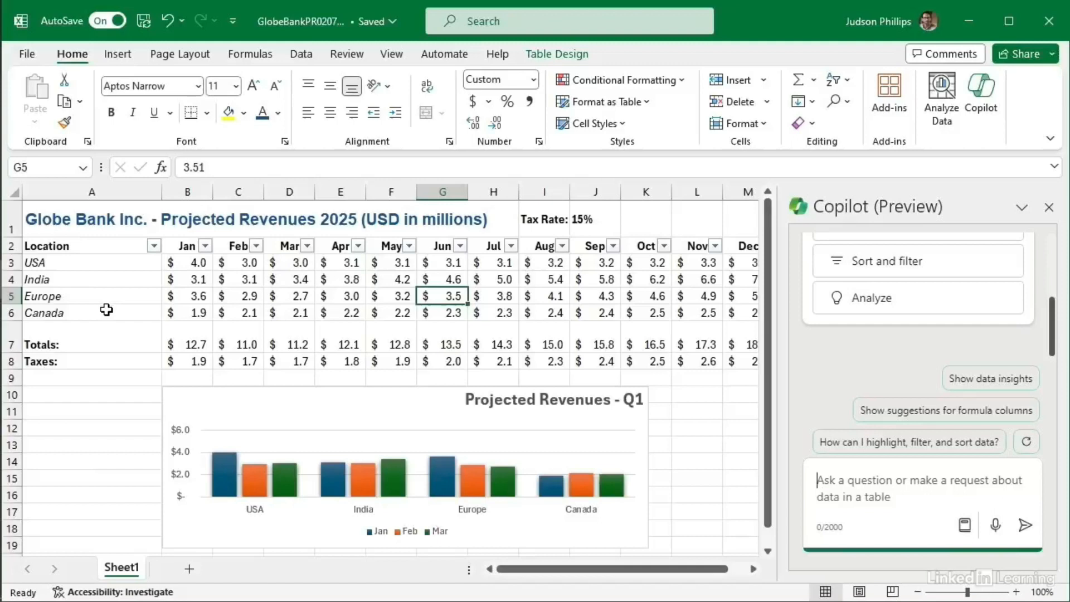
Step: Send Copilot the request 'add a column that calculates the total revenue for each location.'
type("ad")
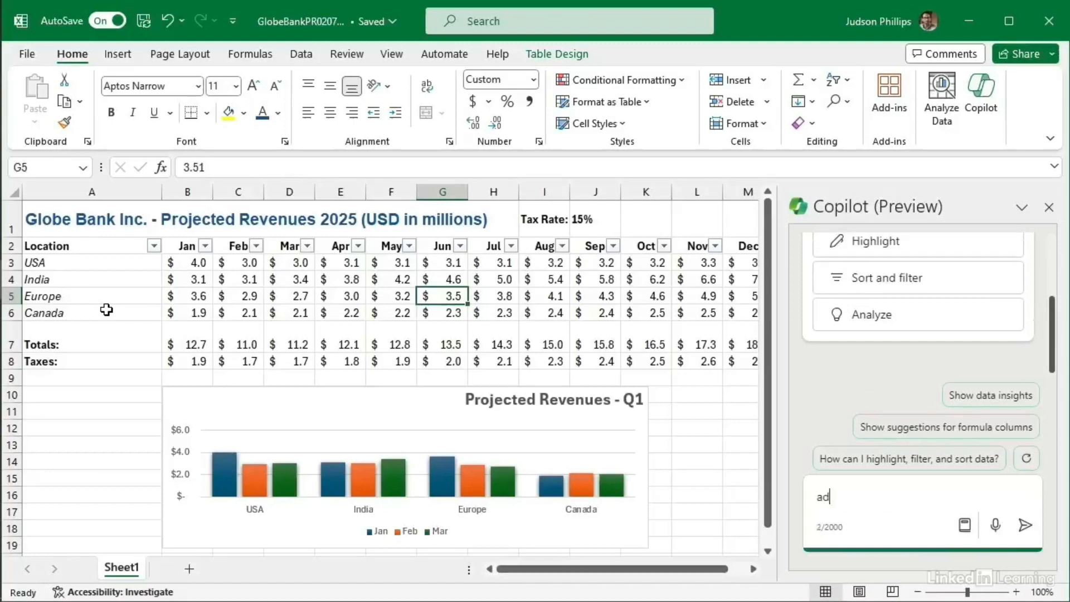
type("d a column that ")
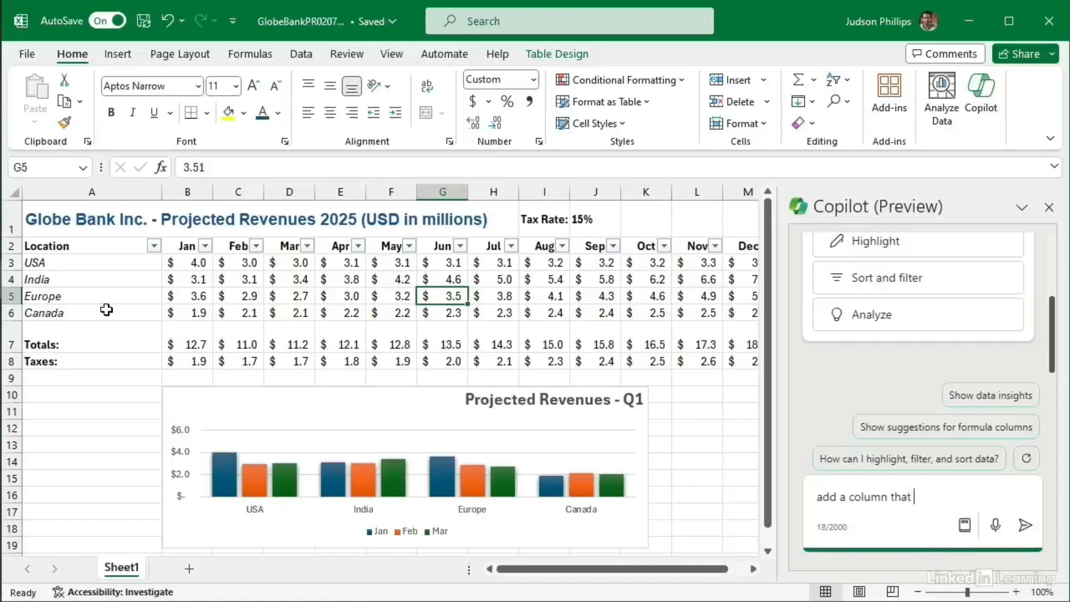
type("calculates the total re")
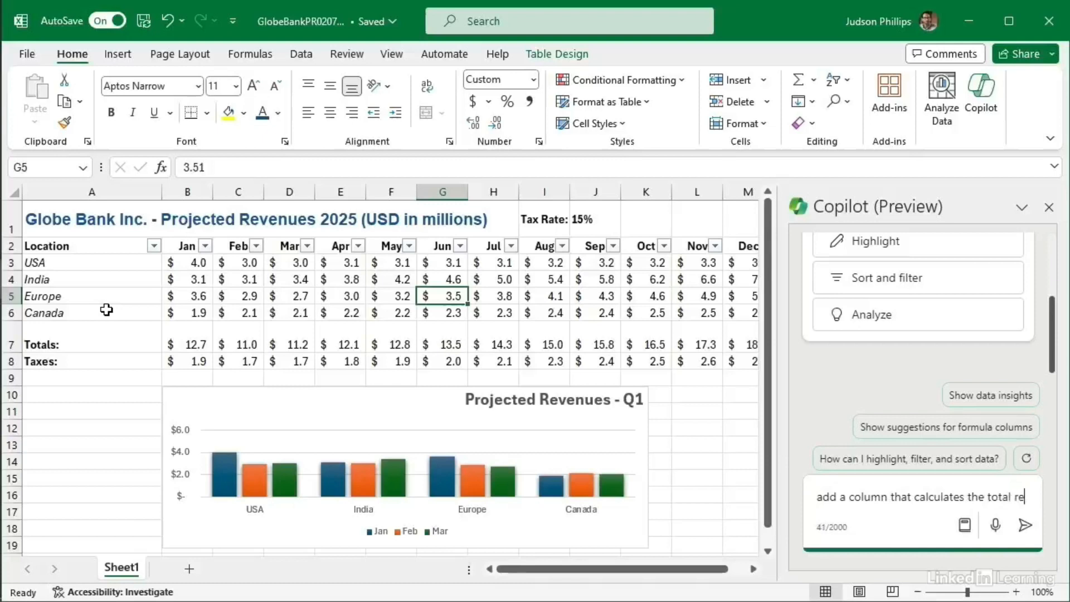
type("venue for e")
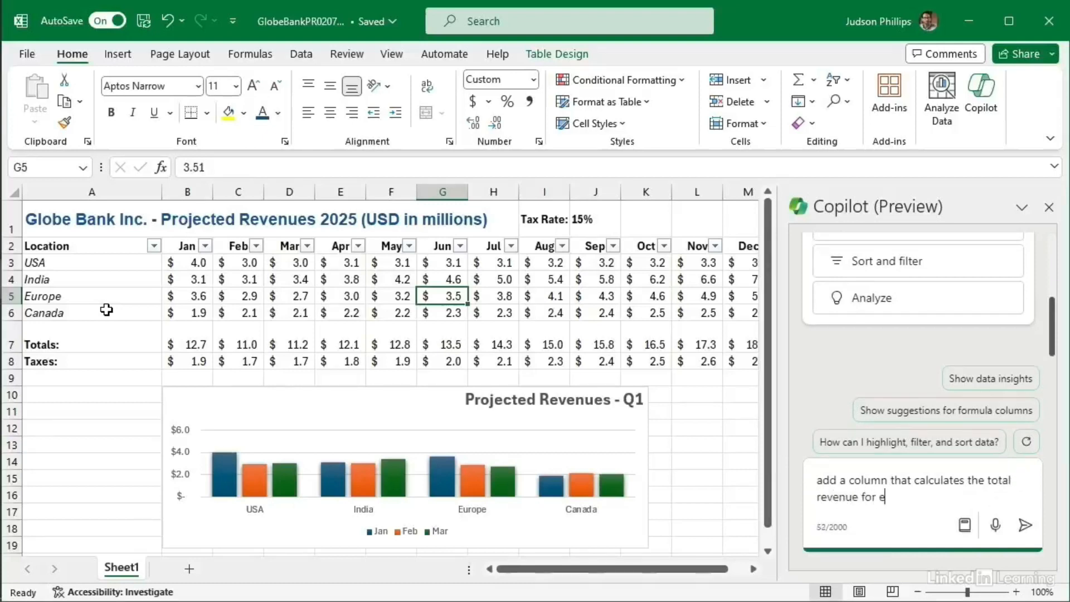
type("ach location")
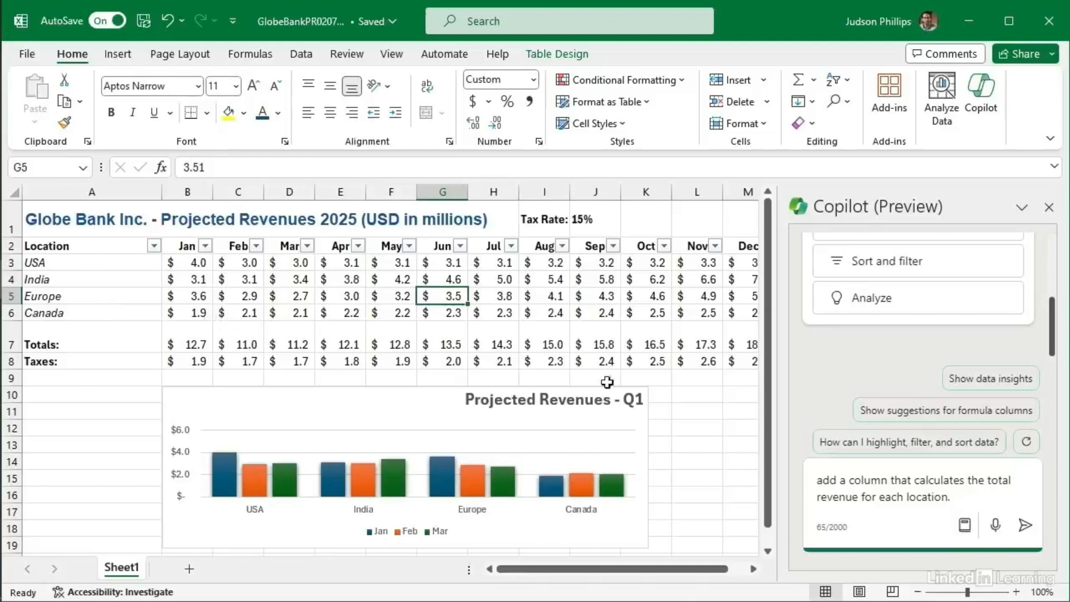
type(".")
left_click(1024, 525)
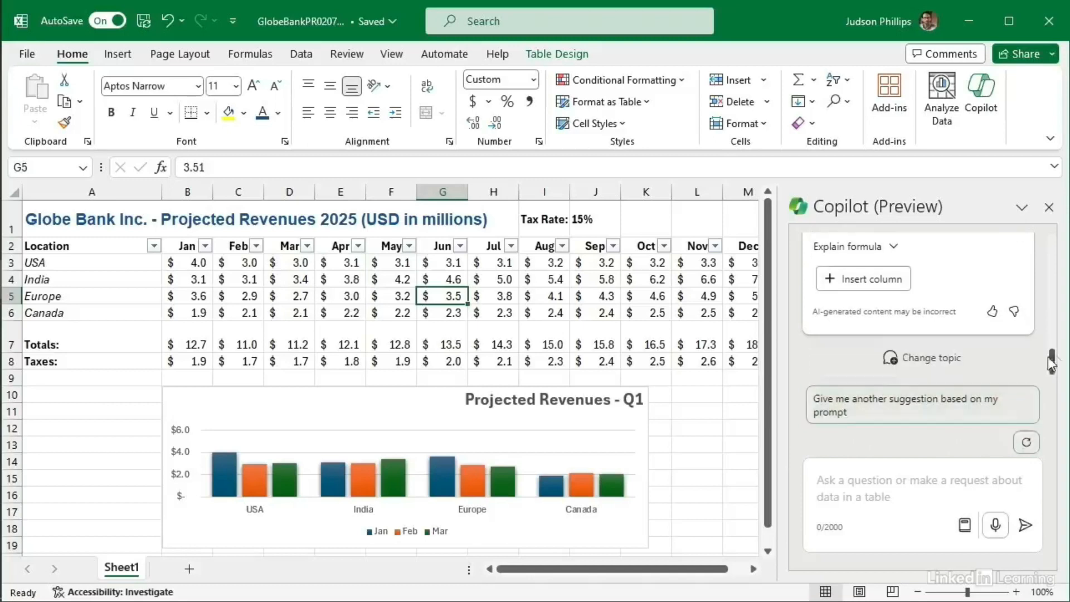
Step: Review Copilot's Jan–Dec total revenue column, expanding Explain formula and scrolling the sheet right
left_click_drag(1052, 364, 1052, 317)
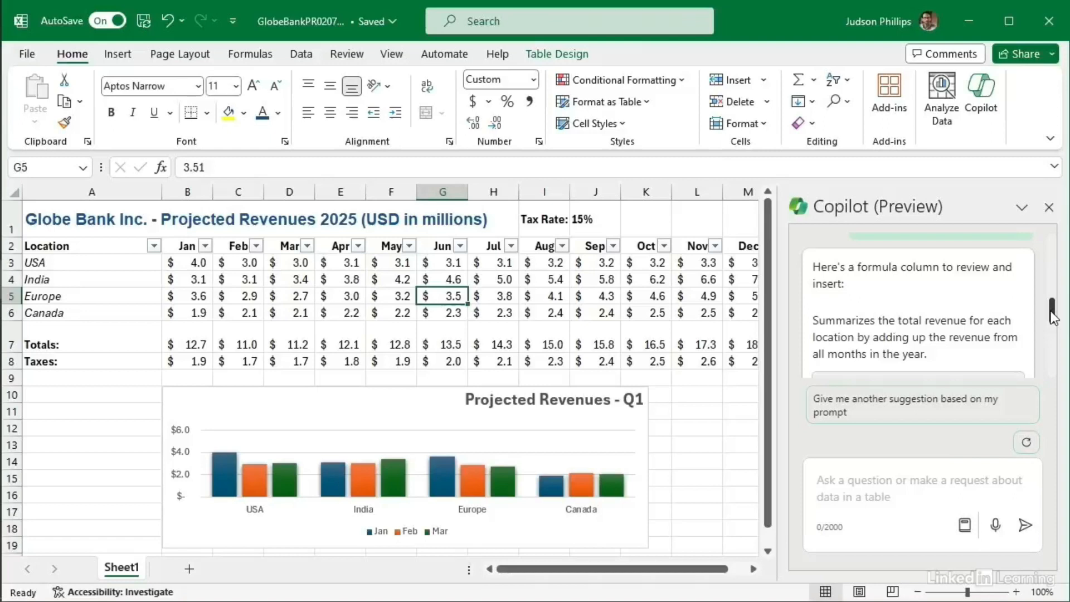
left_click_drag(1051, 317, 1052, 346)
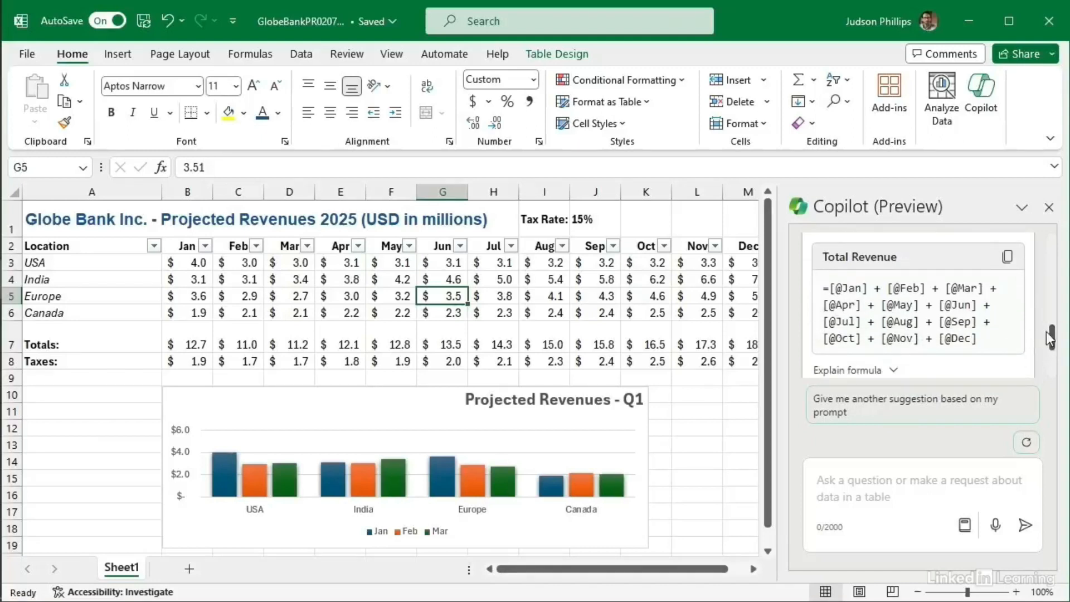
left_click_drag(1051, 333, 1053, 348)
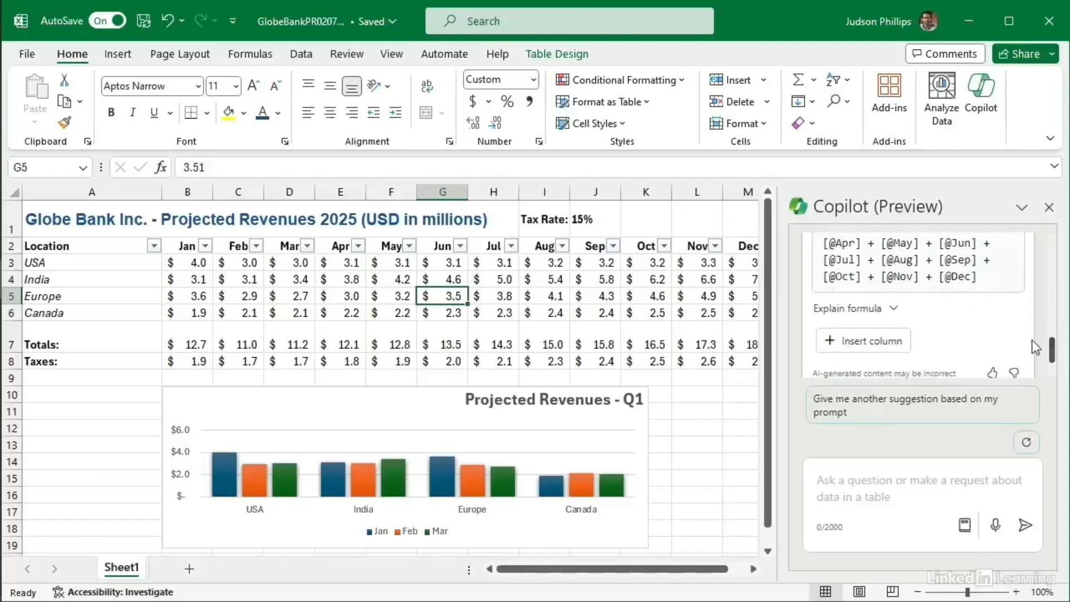
left_click(894, 310)
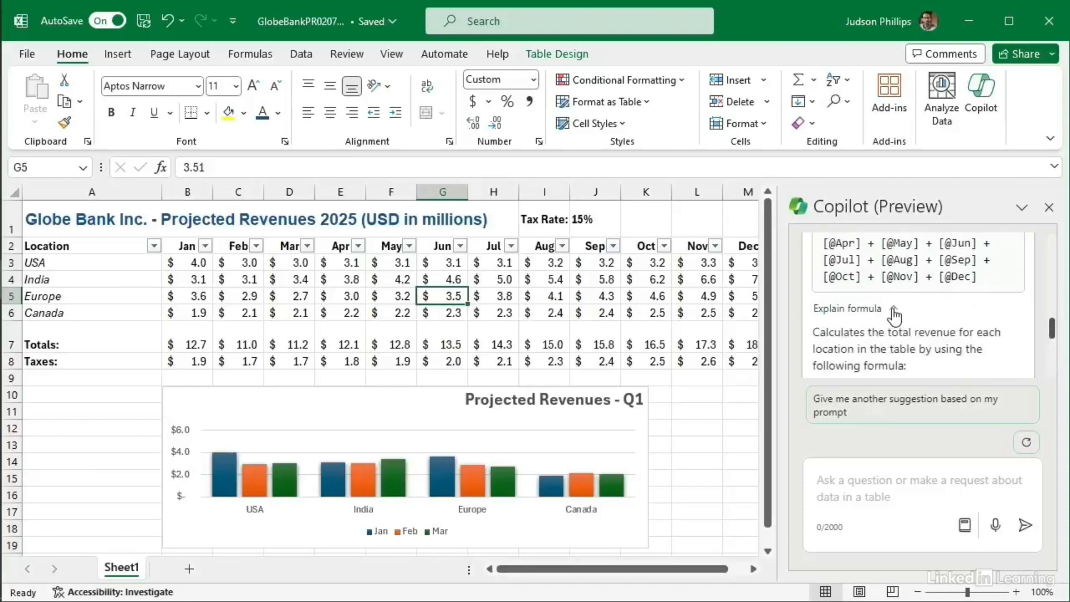
left_click_drag(1051, 333, 1051, 354)
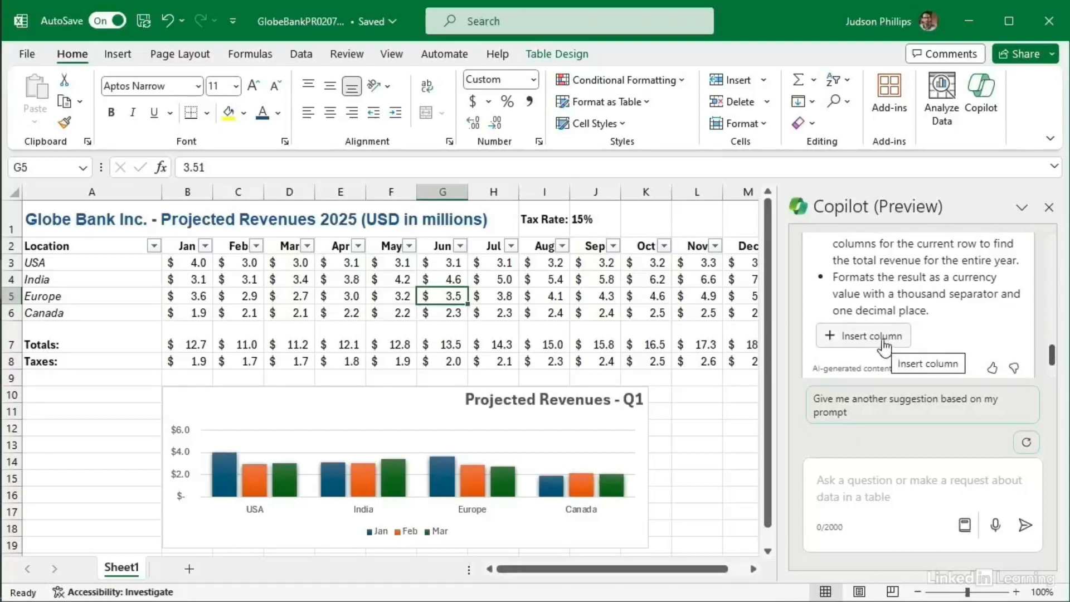
left_click_drag(643, 567, 667, 567)
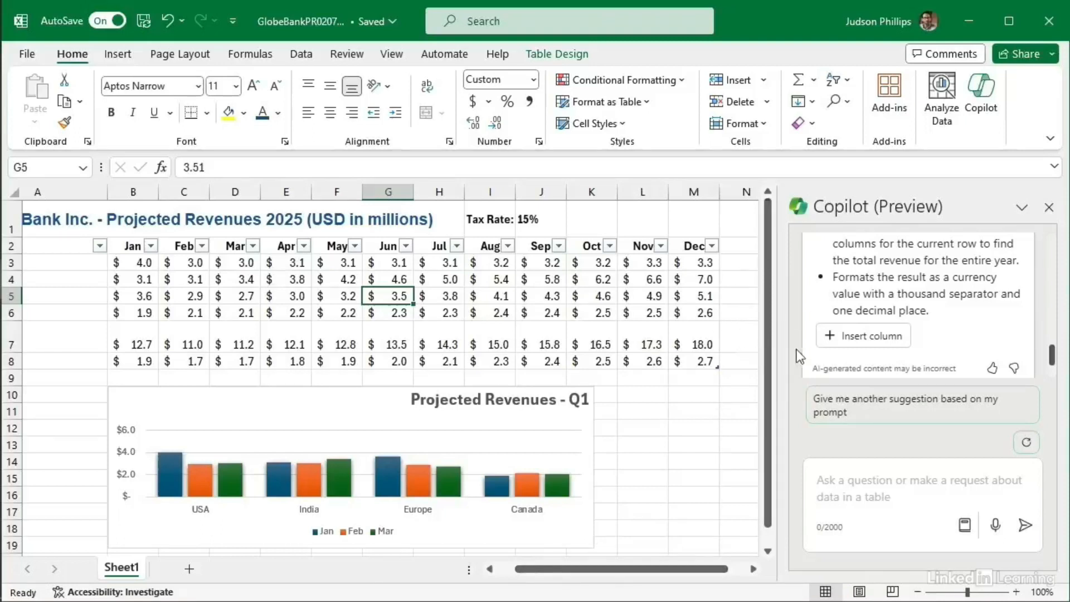
mouse_move(868, 342)
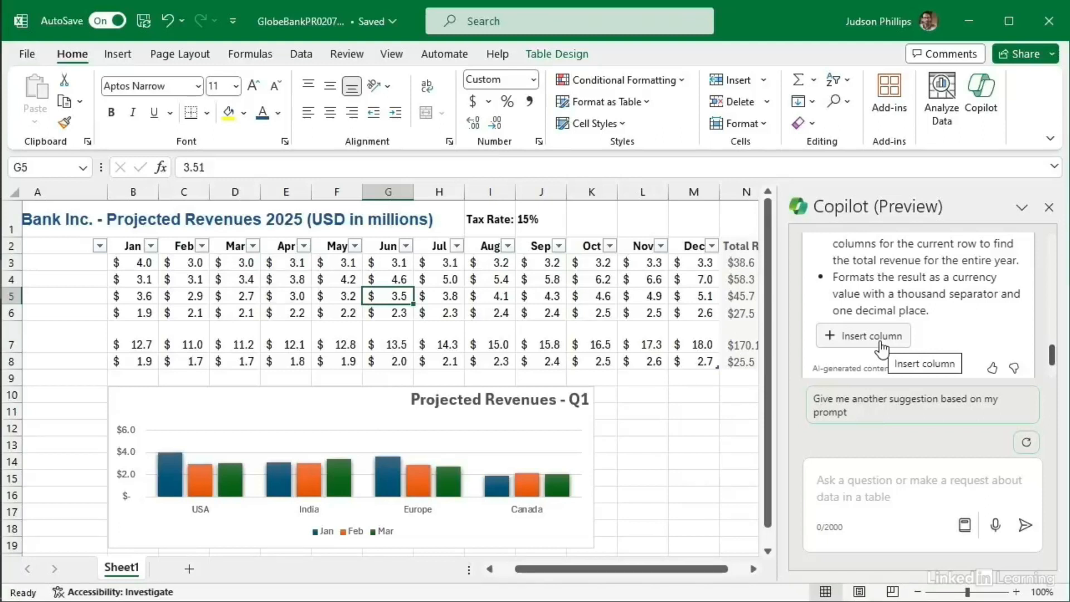
left_click(880, 342)
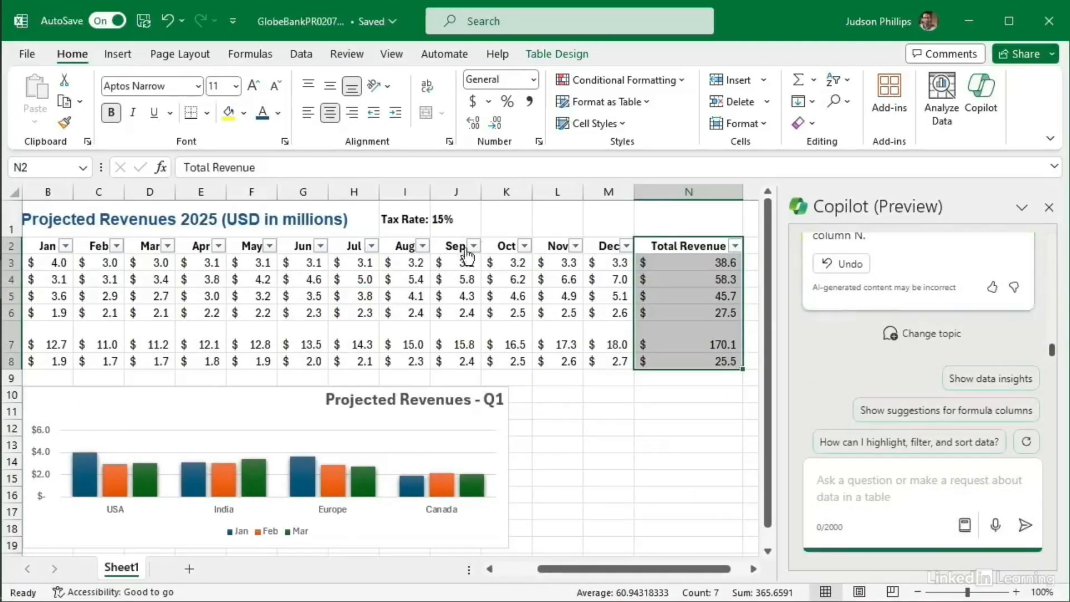
left_click(352, 308)
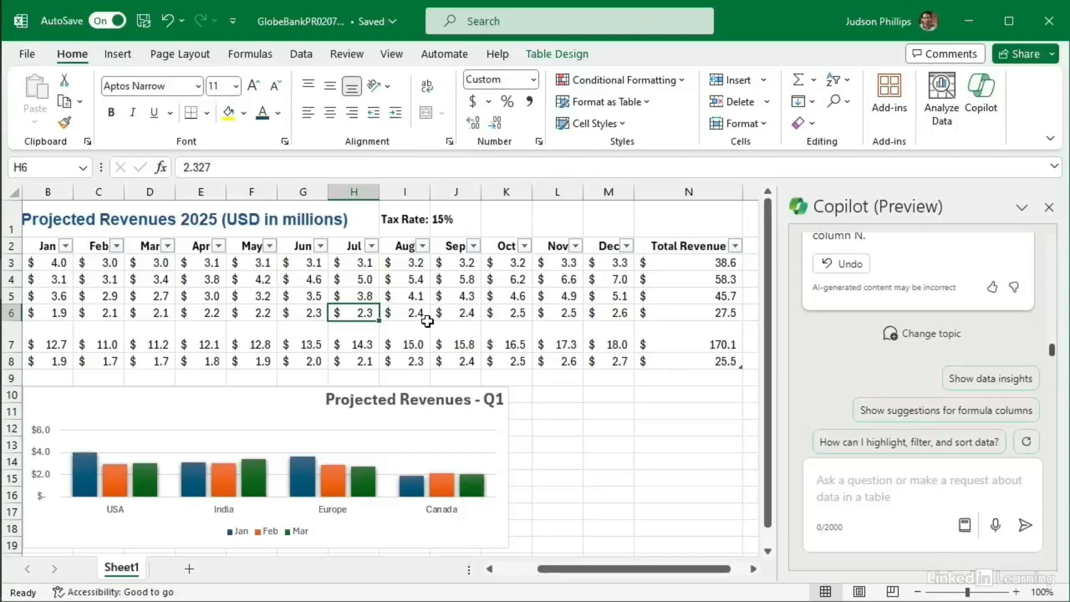
left_click(841, 483)
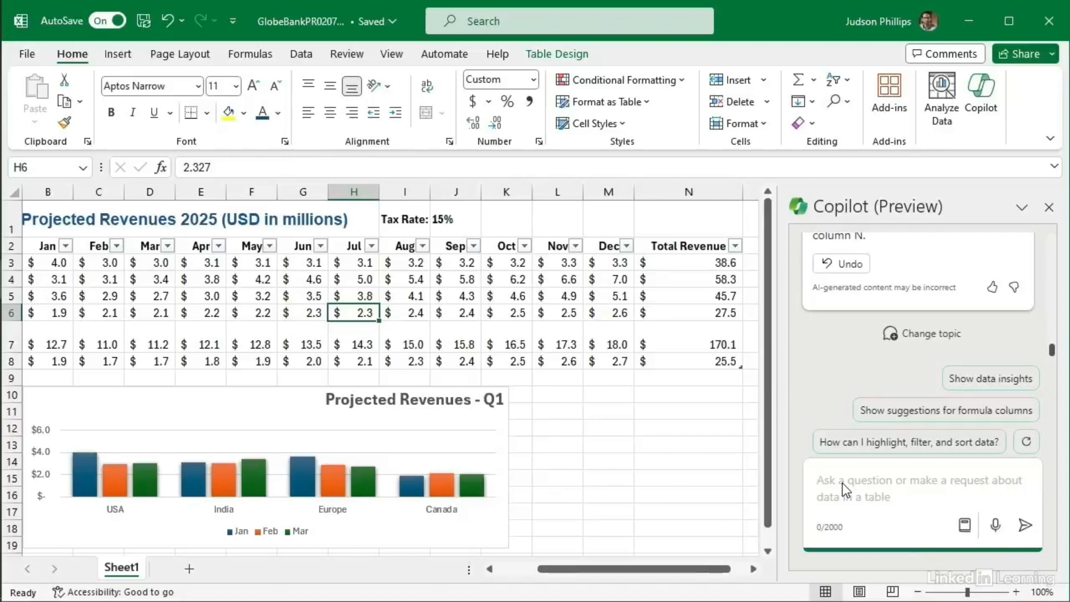
Step: Ask Copilot 'are there any trends for each location?' and scroll to read its reply
type("are there any")
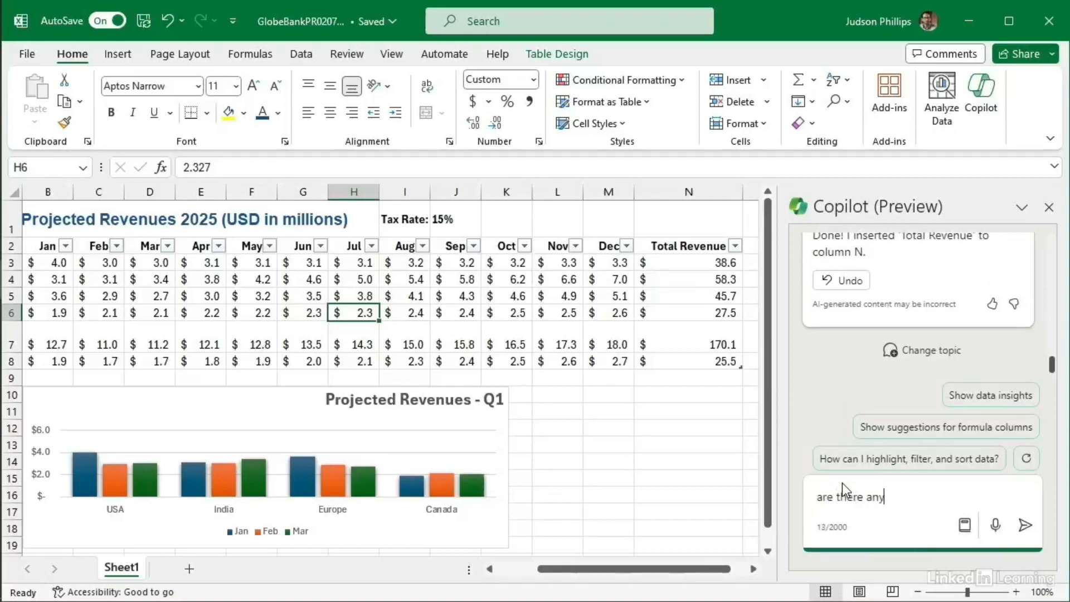
type(" trends for each location?")
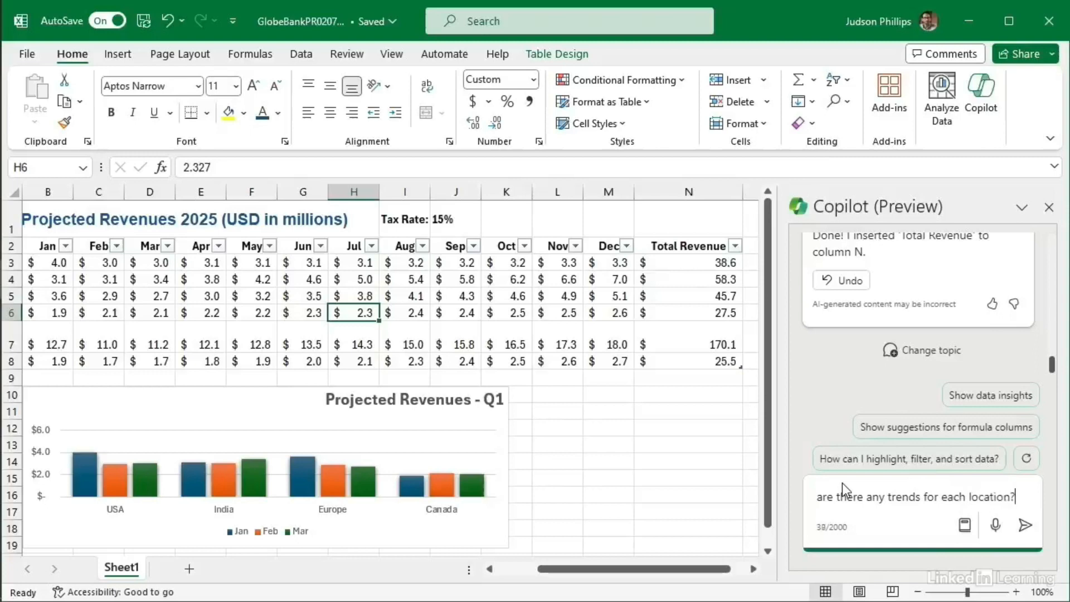
left_click(1028, 529)
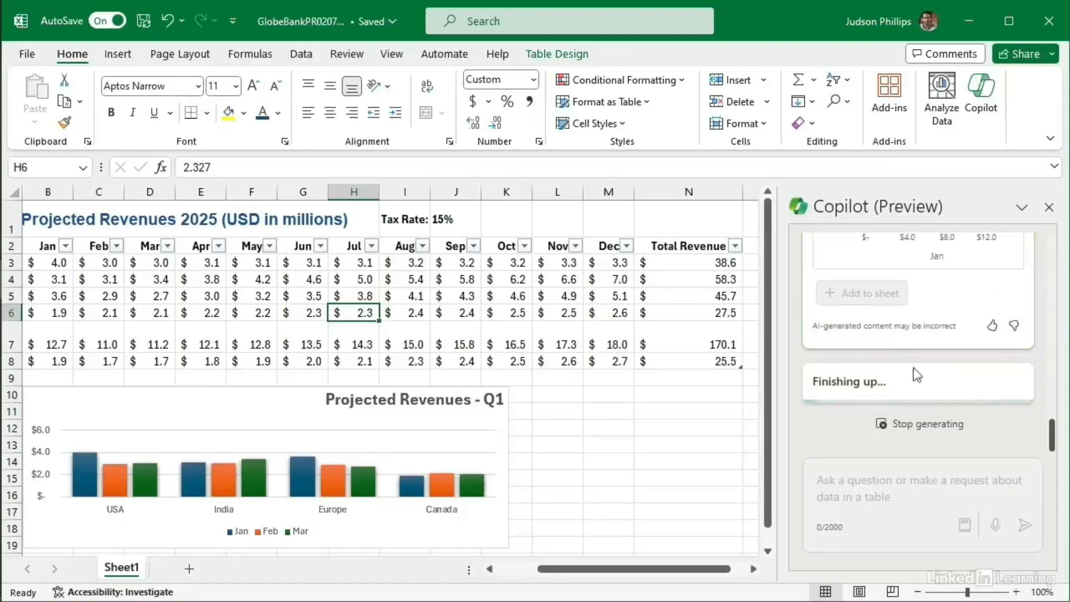
mouse_move(1053, 385)
left_mouse_down()
mouse_move(1053, 338)
mouse_move(1046, 399)
left_mouse_up()
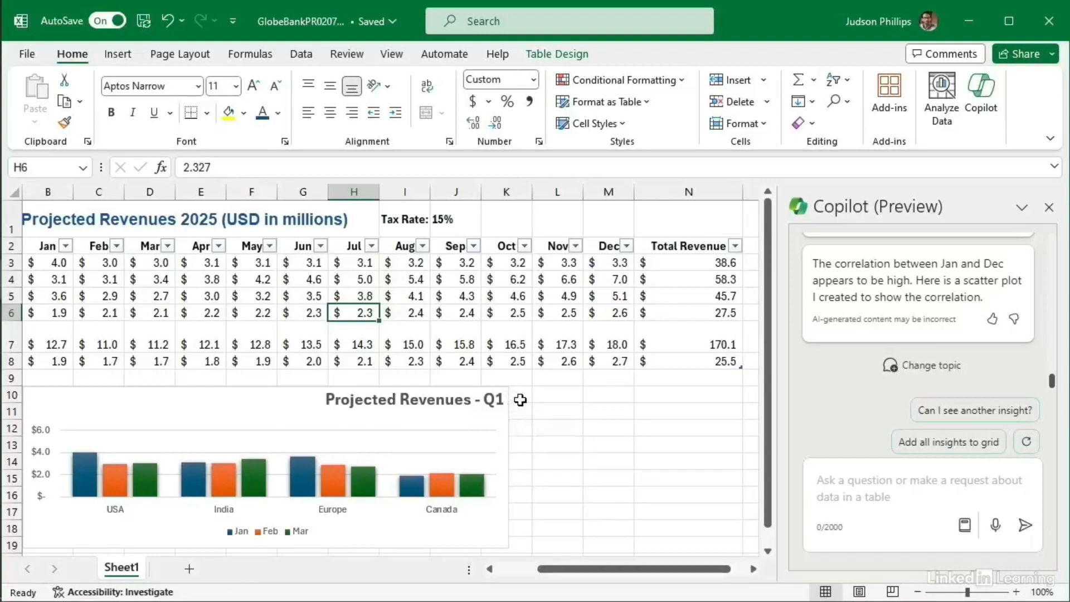
Step: Add all Copilot insights to the grid and scroll Sheet2's charts and PivotTables
left_click(936, 441)
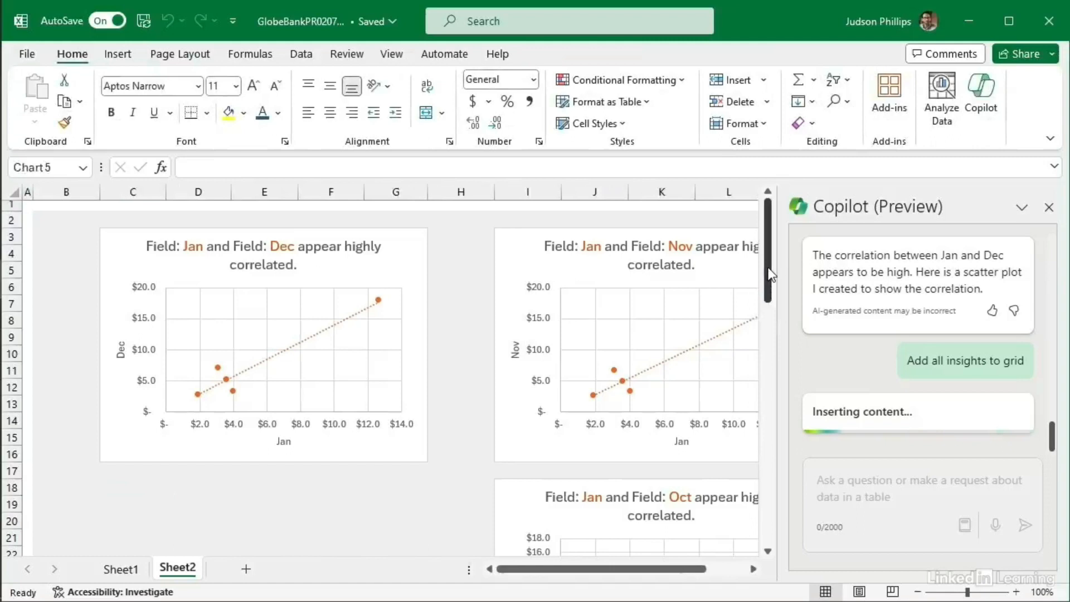
left_click_drag(769, 270, 772, 428)
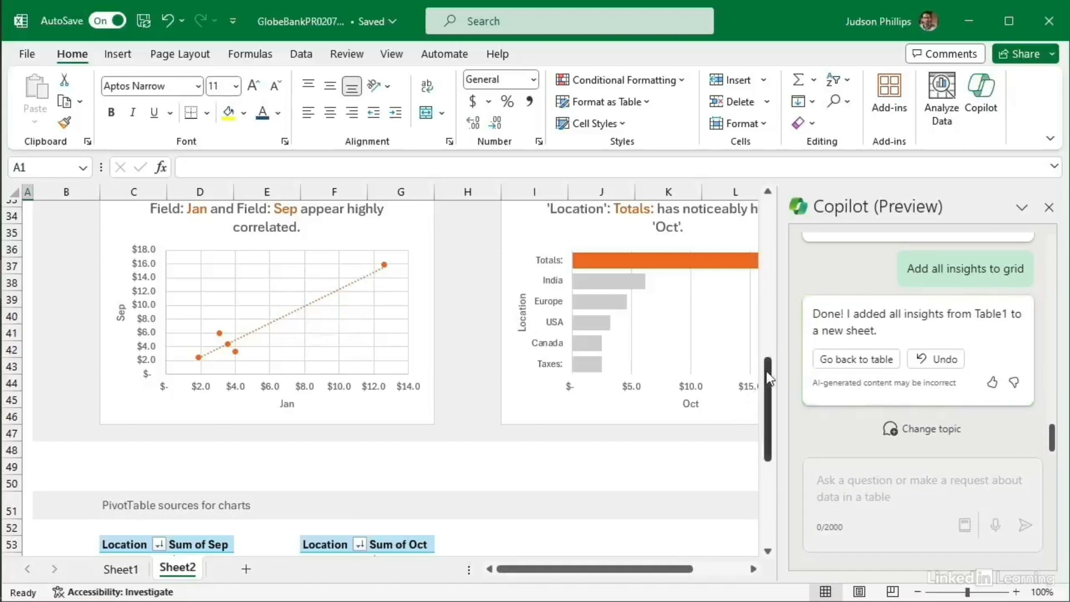
scroll(768, 384, "up", 7)
left_click_drag(767, 363, 771, 549)
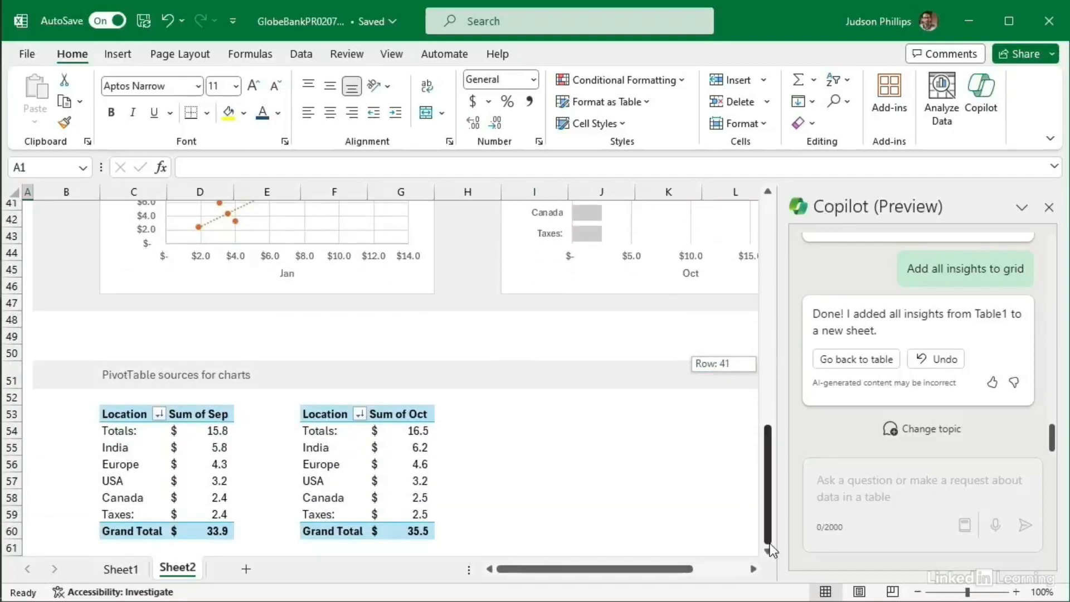
left_click_drag(771, 549, 771, 550)
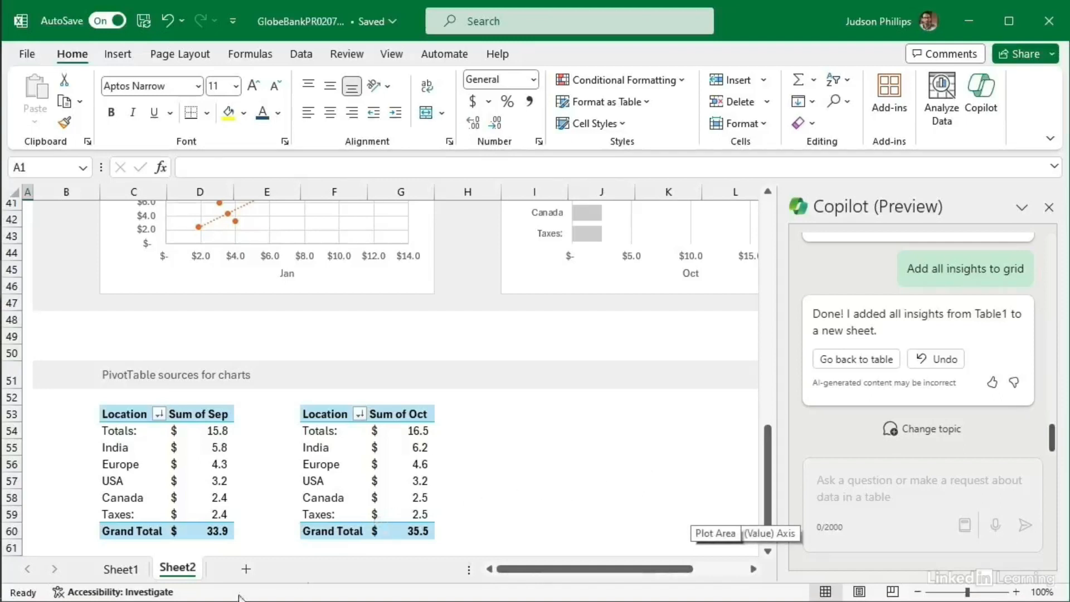
Step: Rename the Sheet2 tab to 'Insights' and the Sheet1 tab to 'Revenues'
double_click(177, 568)
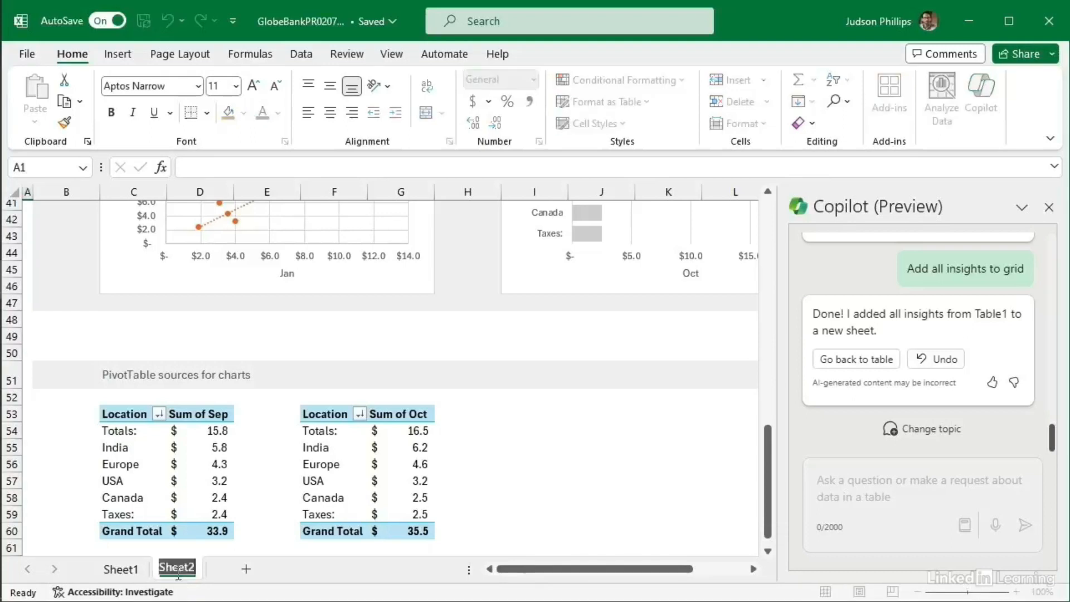
type("Insights")
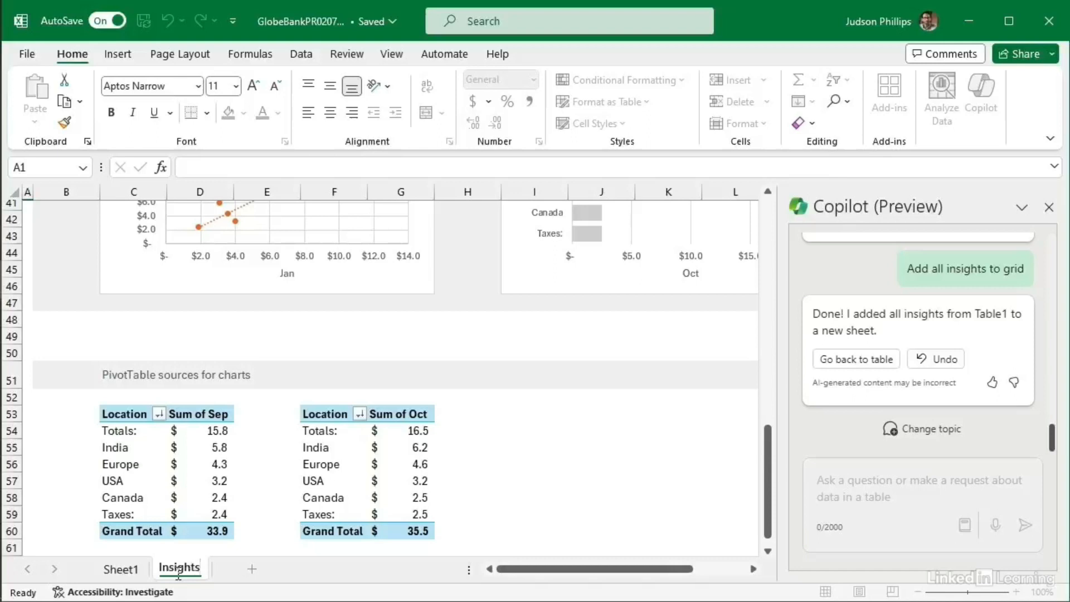
key("Return")
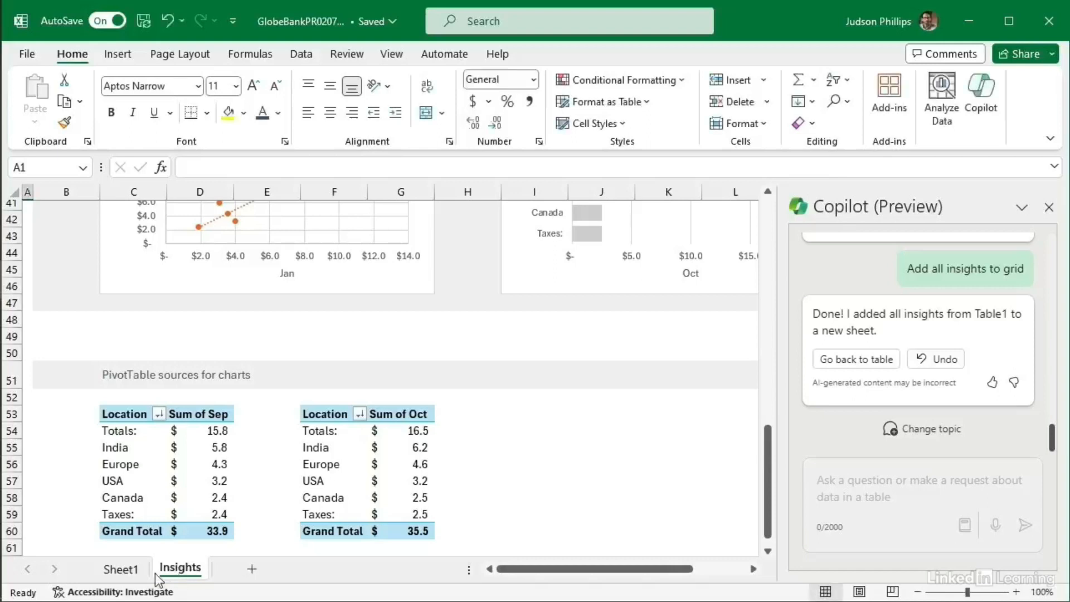
double_click(122, 569)
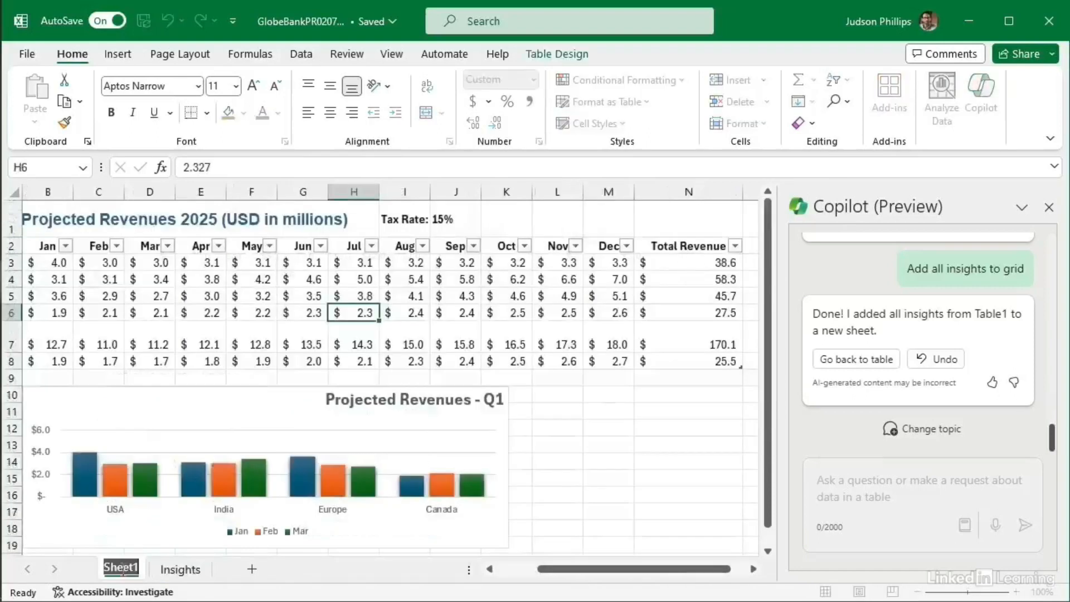
type("Revenues")
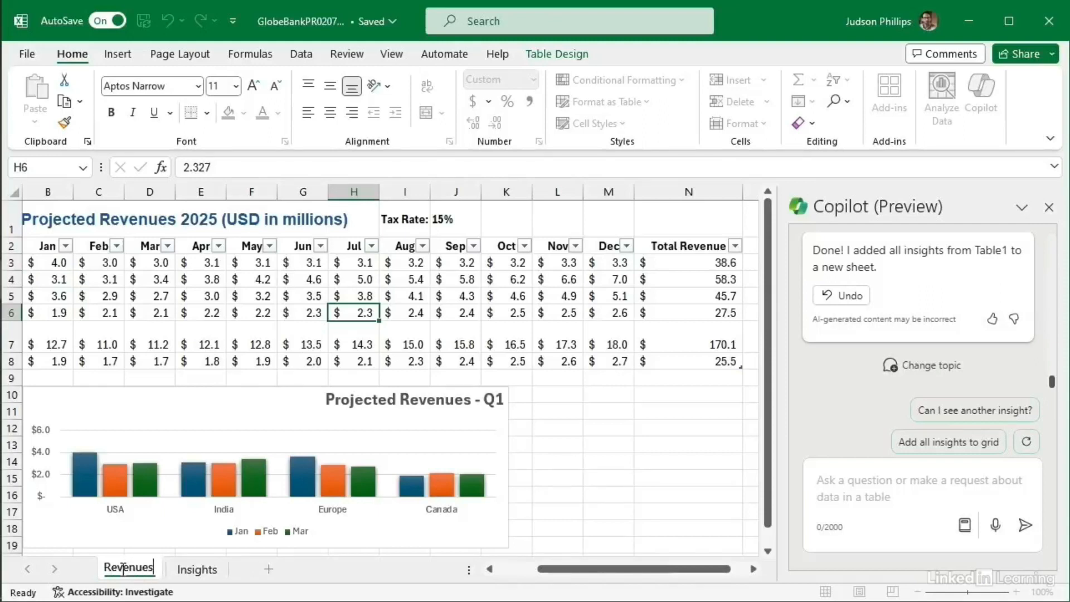
key("Return")
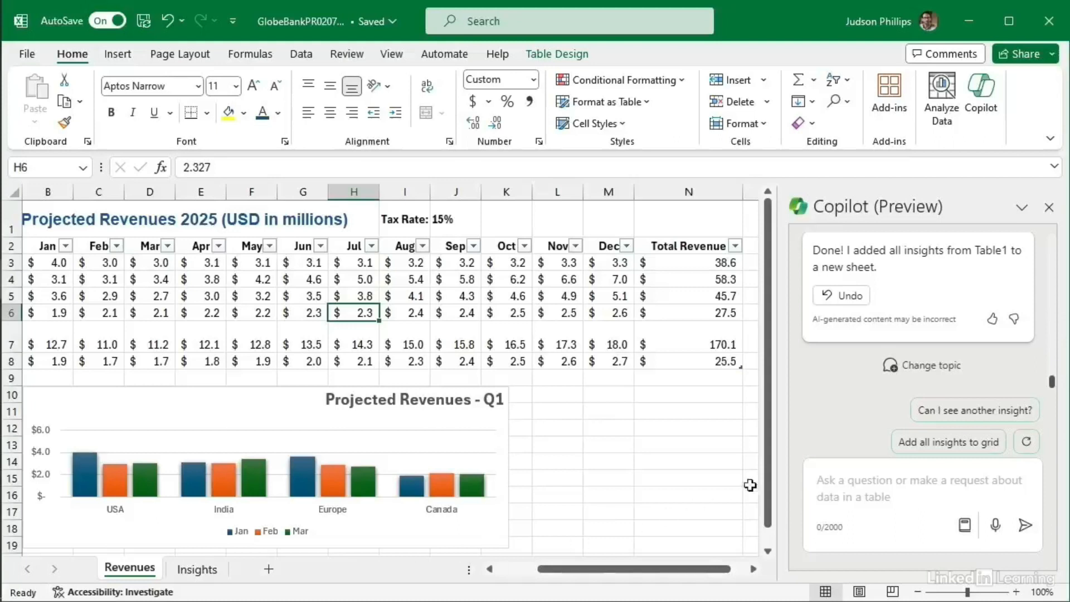
Step: Close the Copilot pane and scroll the Revenues sheet back to column A
left_click(1049, 207)
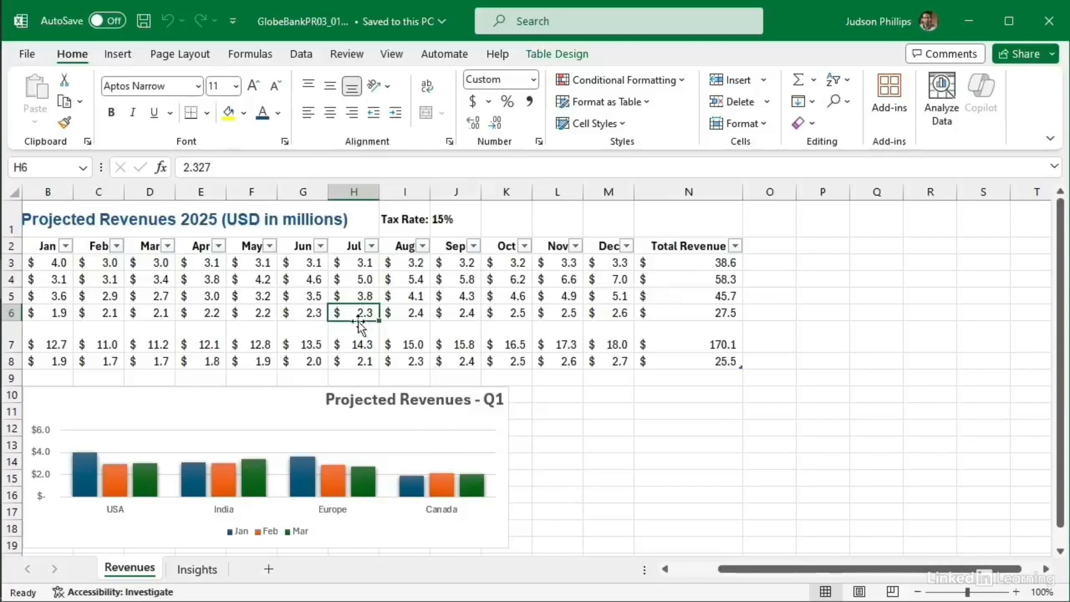
left_click_drag(738, 568, 683, 570)
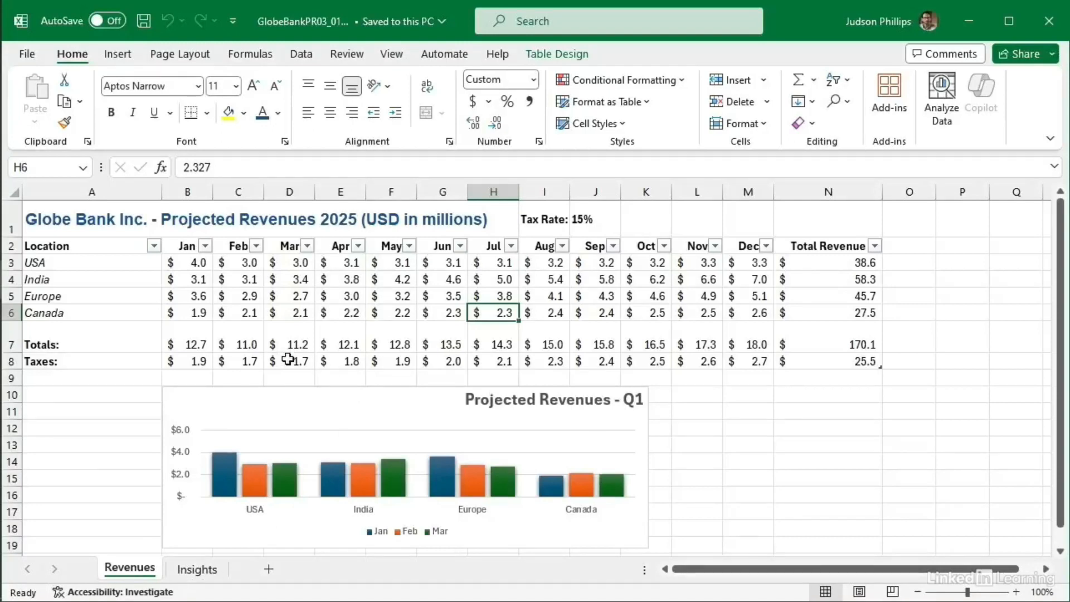
Step: Show the print preview and pick Canon MX490 series Printer WS as the printer
left_click(28, 56)
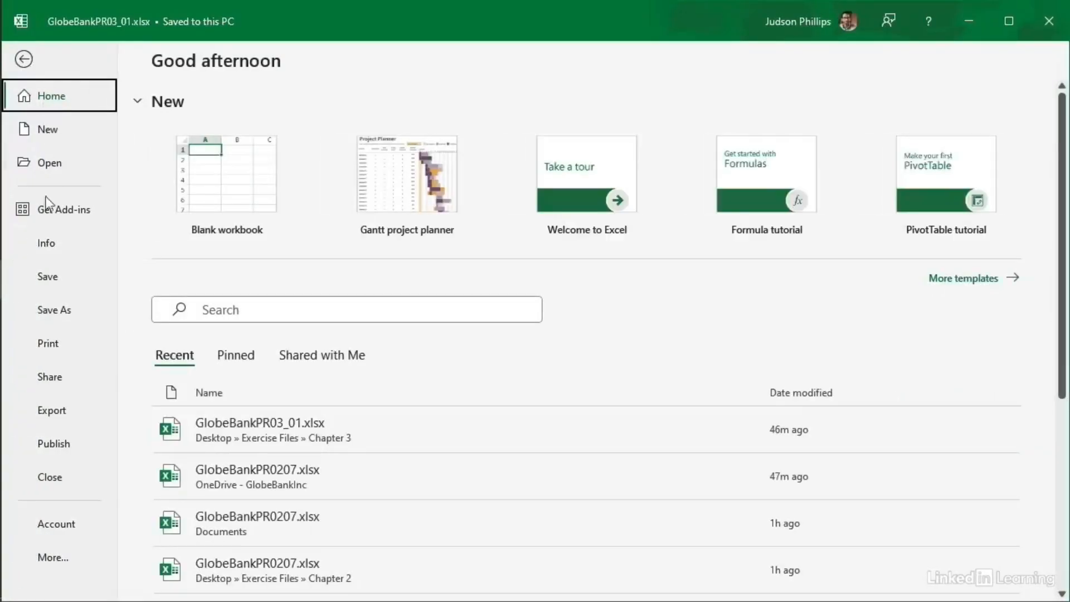
left_click(50, 346)
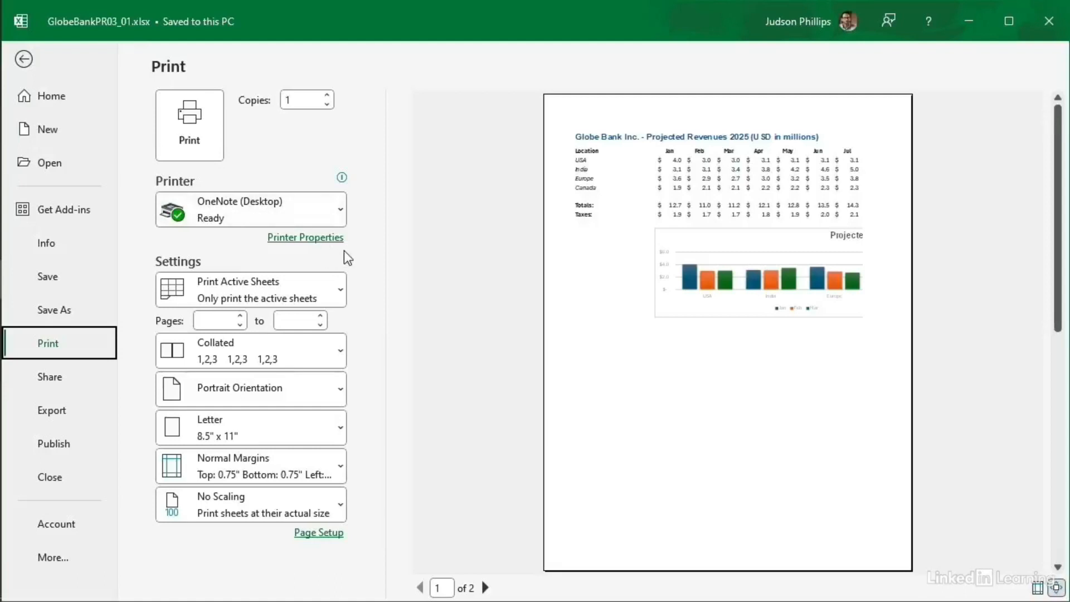
left_click(336, 217)
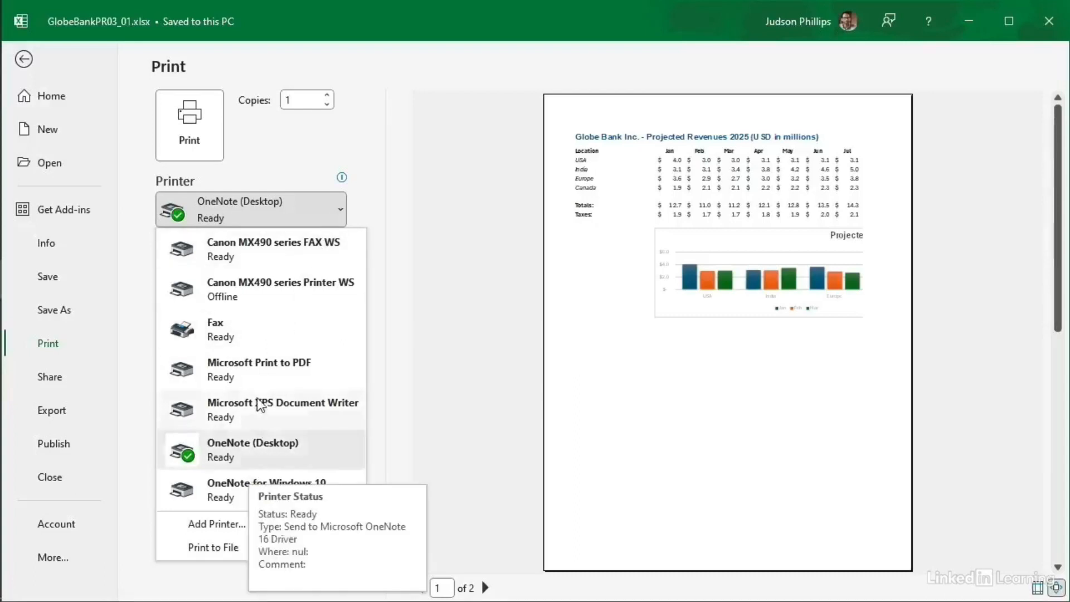
mouse_move(264, 384)
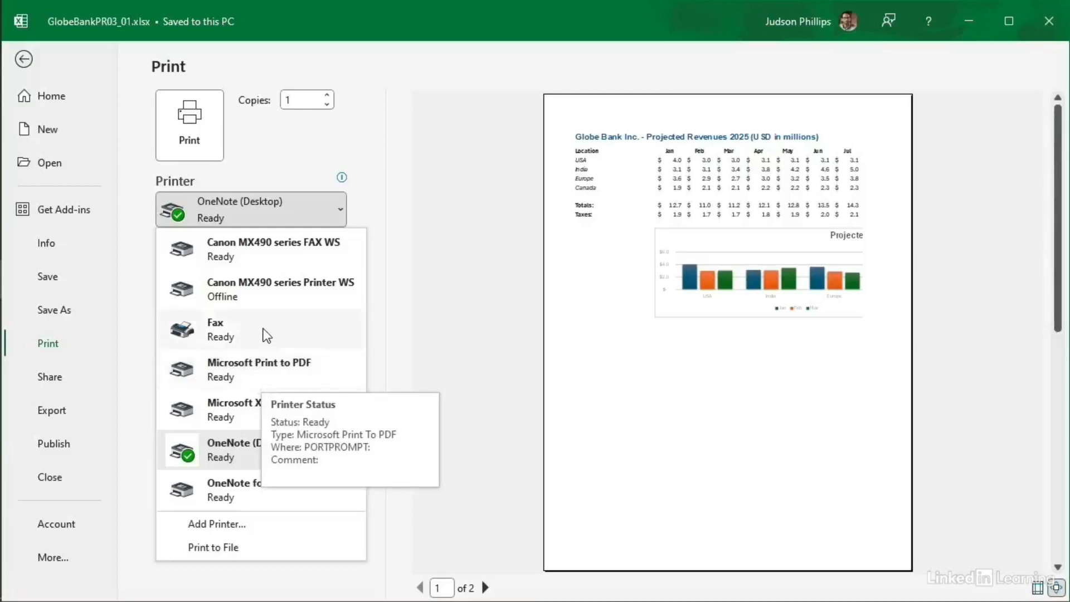
mouse_move(267, 242)
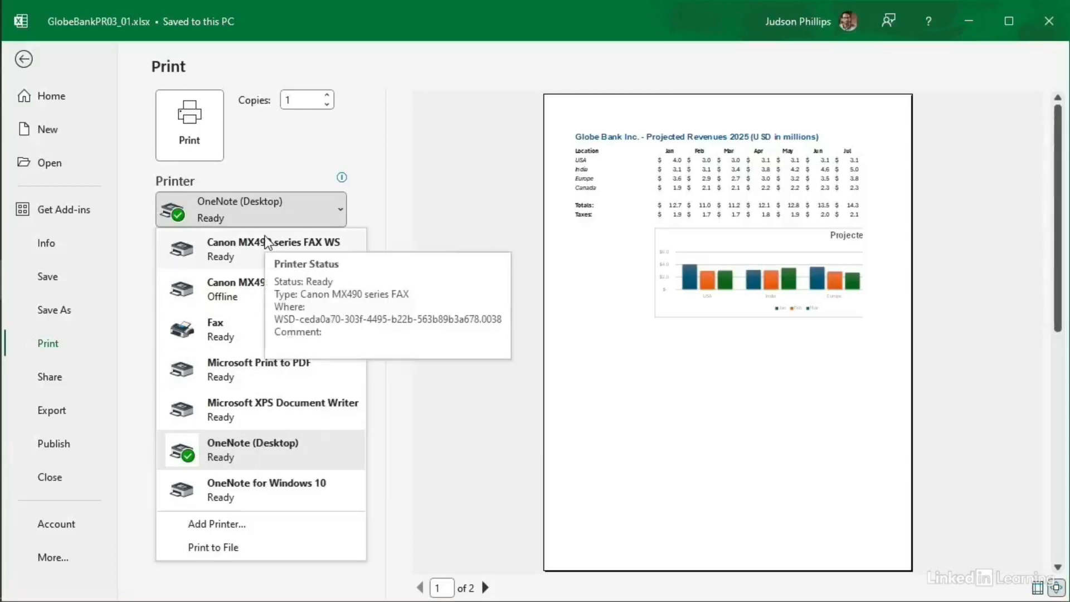
left_click(235, 287)
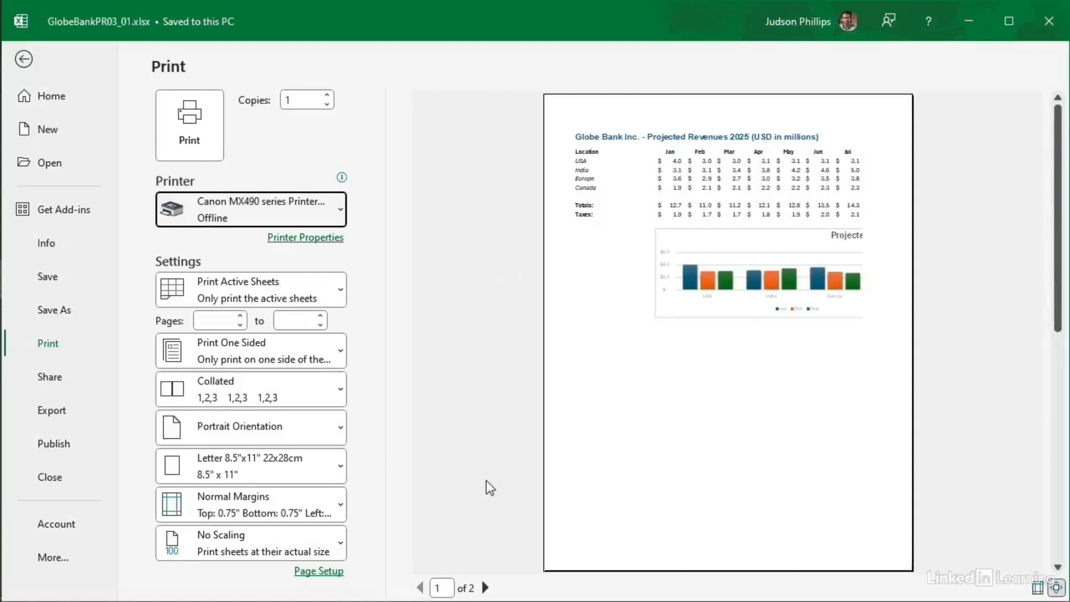
Step: Switch the printout to Landscape orientation and page through both preview pages
left_click(486, 588)
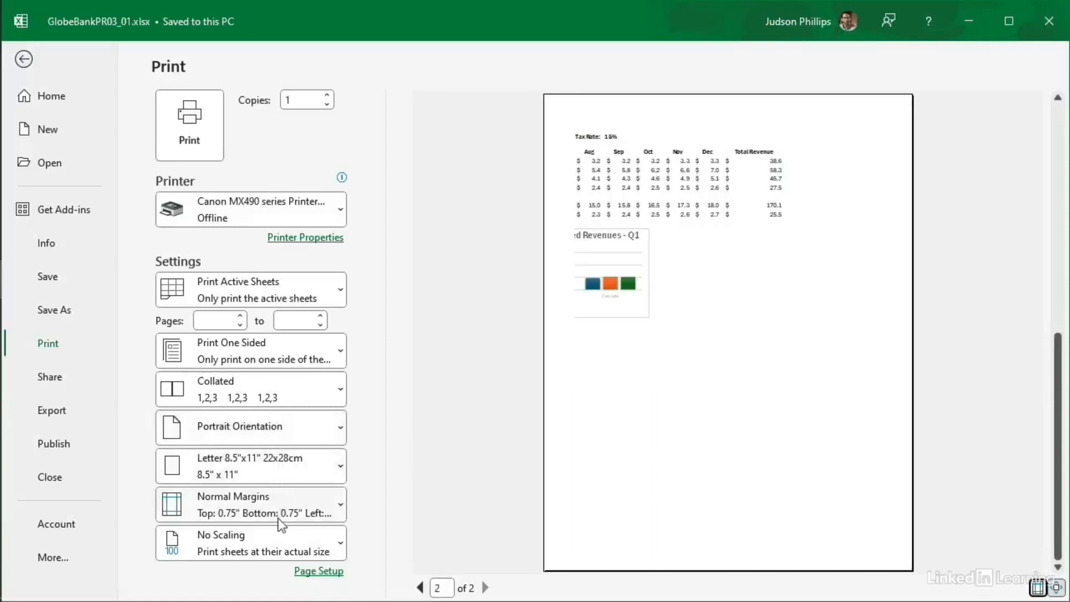
left_click(287, 432)
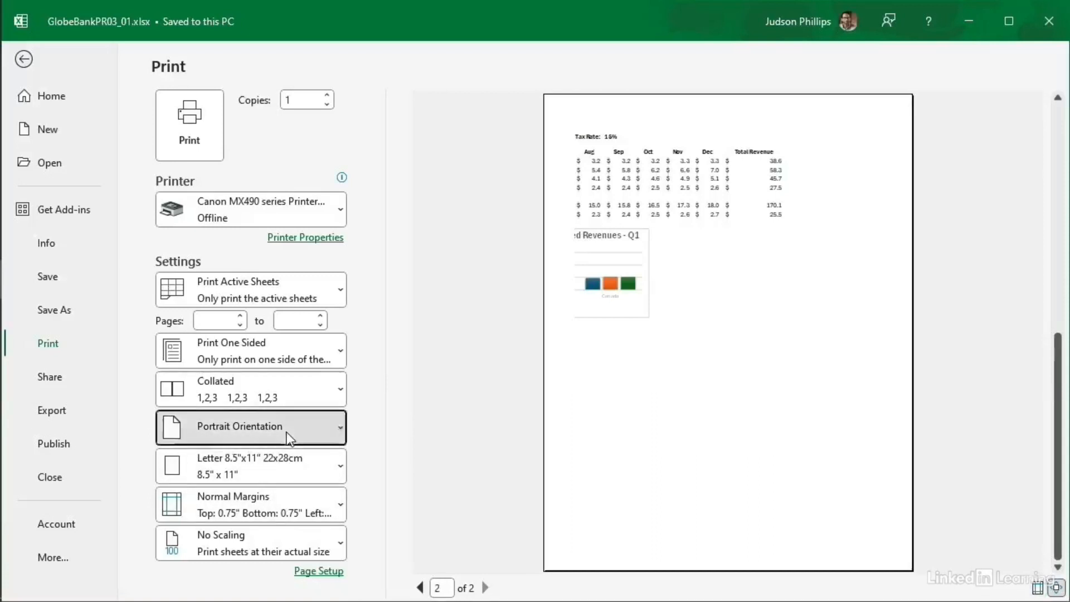
left_click(285, 507)
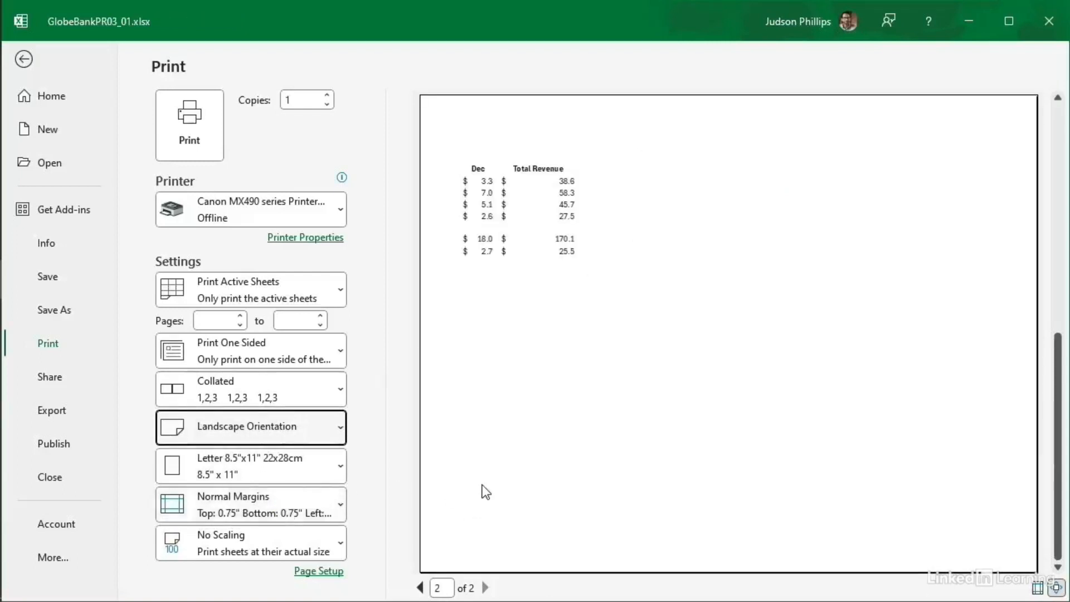
left_click(420, 588)
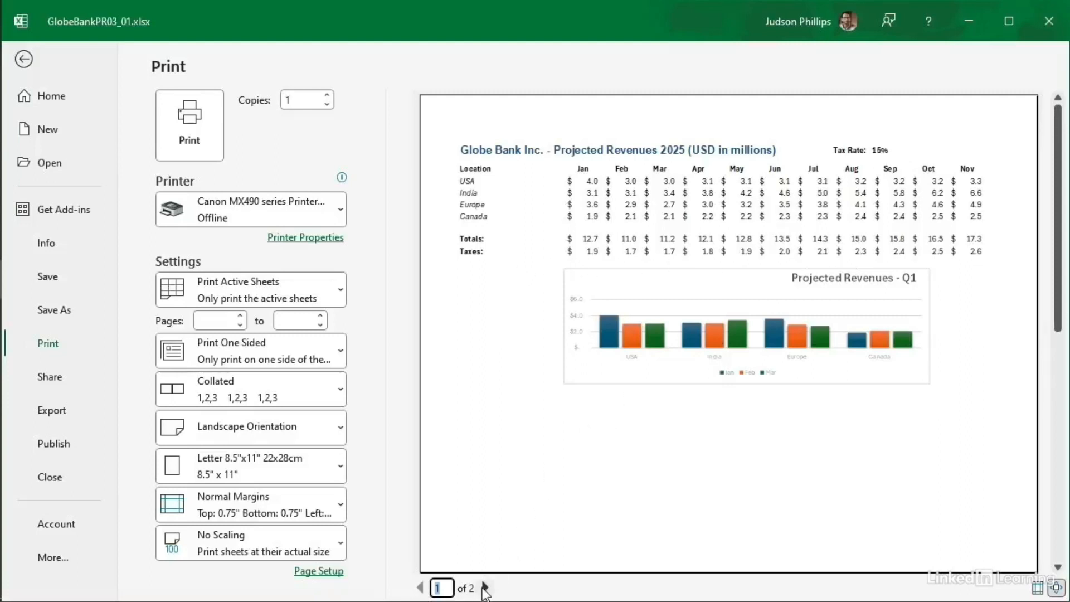
left_click(485, 587)
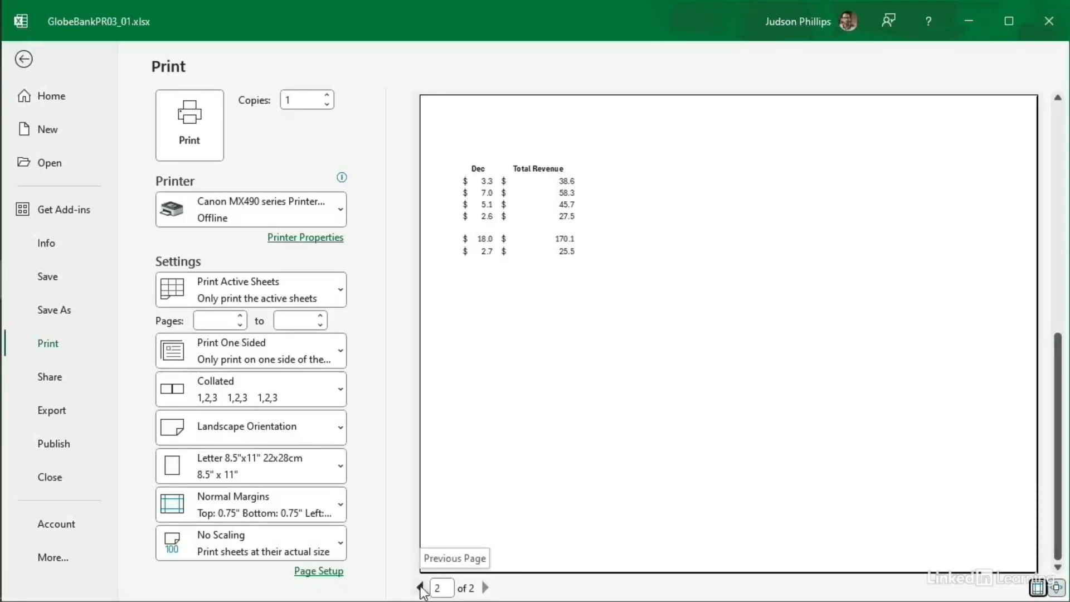
left_click(421, 589)
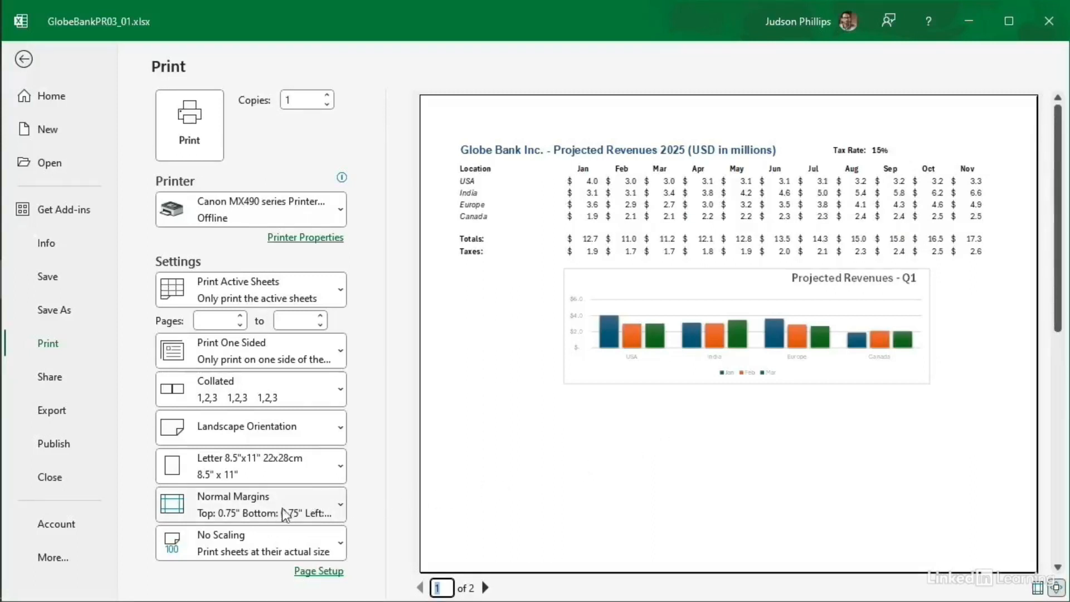
left_click(323, 509)
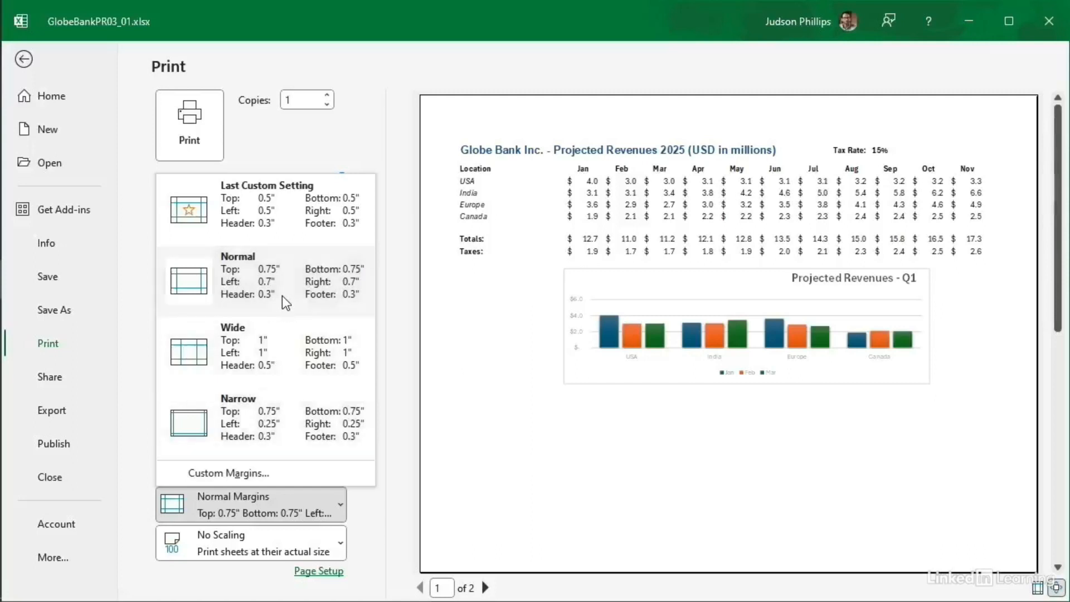
Step: Apply Narrow margins and check preview pages 1 and 2
left_click(300, 428)
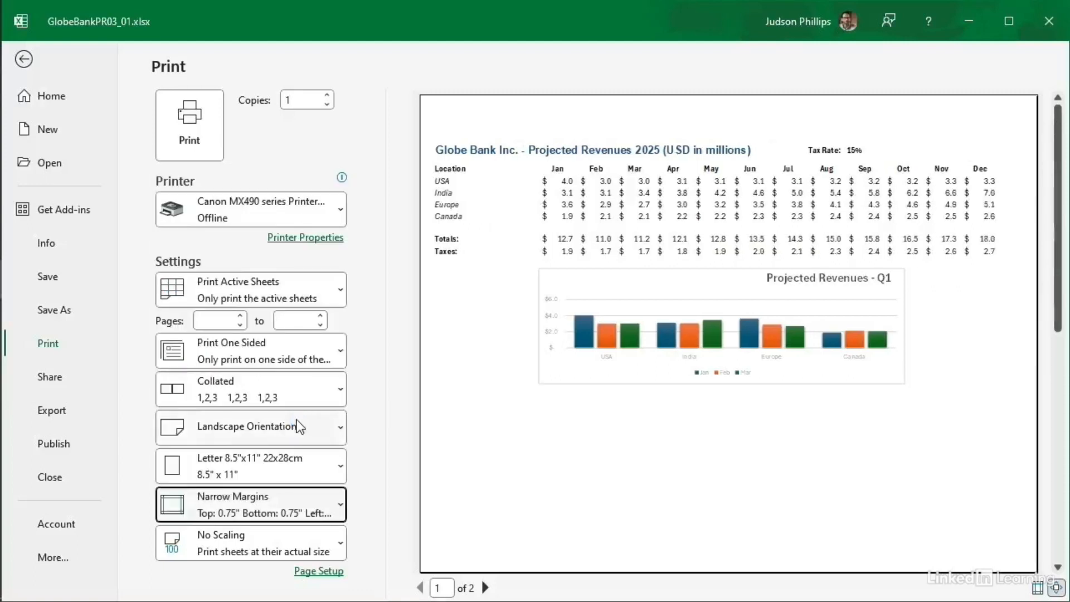
left_click(485, 588)
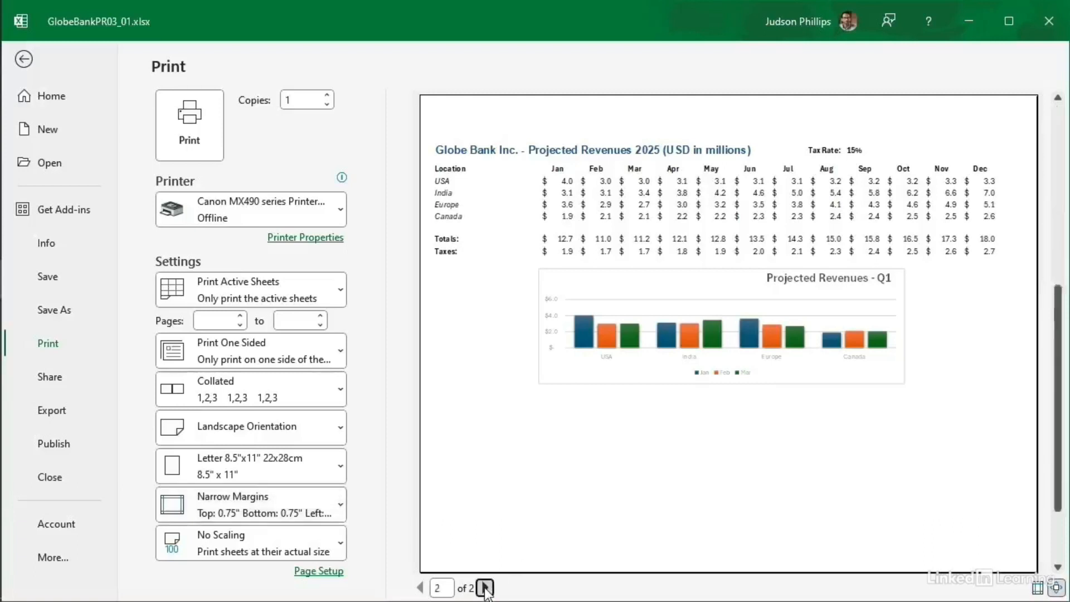
left_click(419, 588)
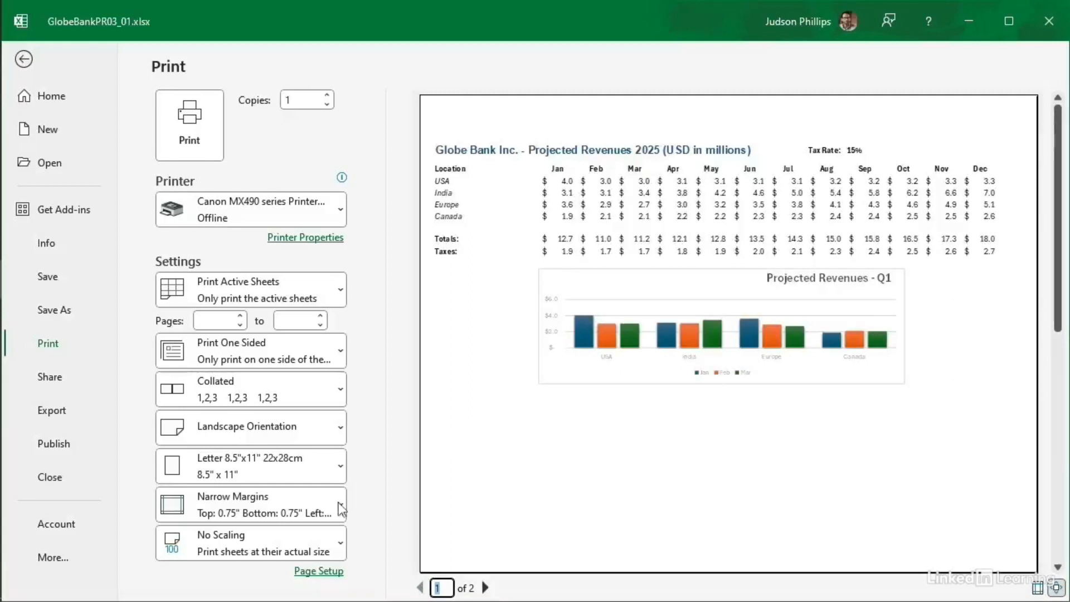
left_click(293, 540)
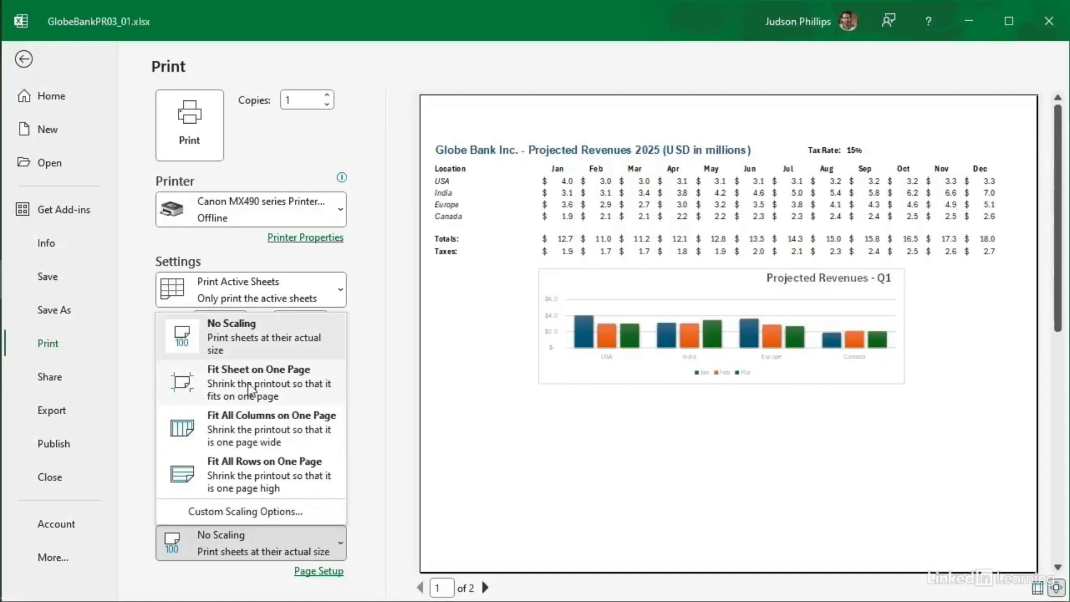
Step: Scale to Fit Sheet on One Page and set Copies to 10
left_click(288, 377)
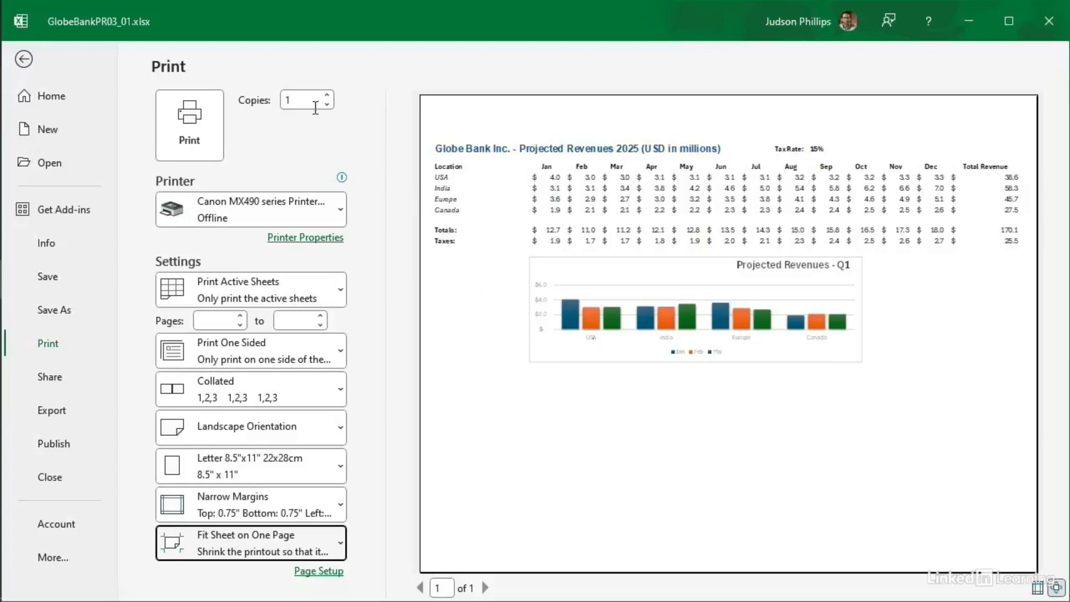
left_click(327, 96)
left_click(327, 95)
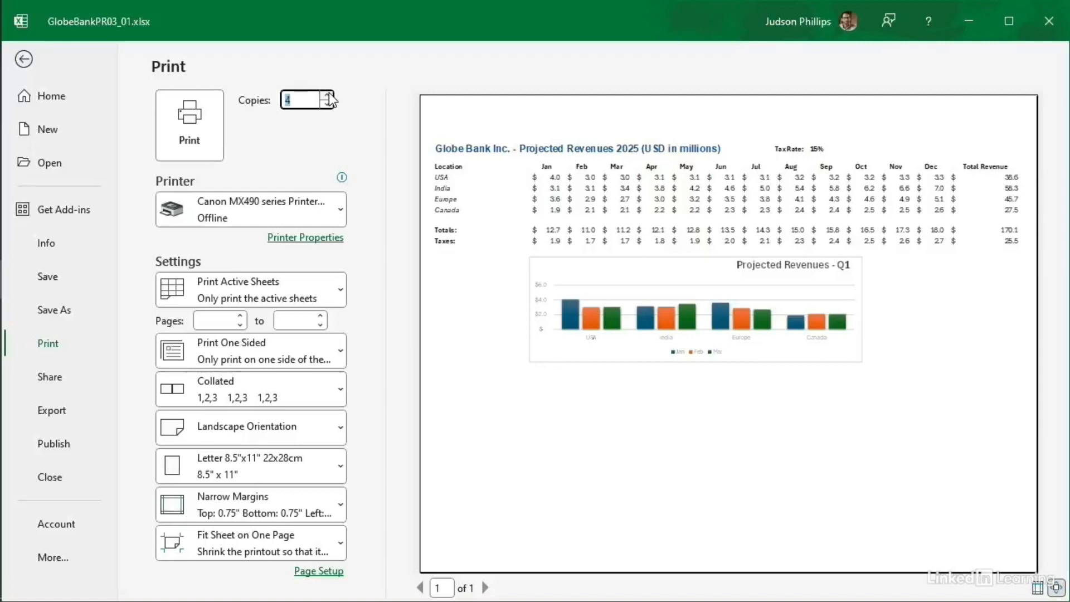
type("10")
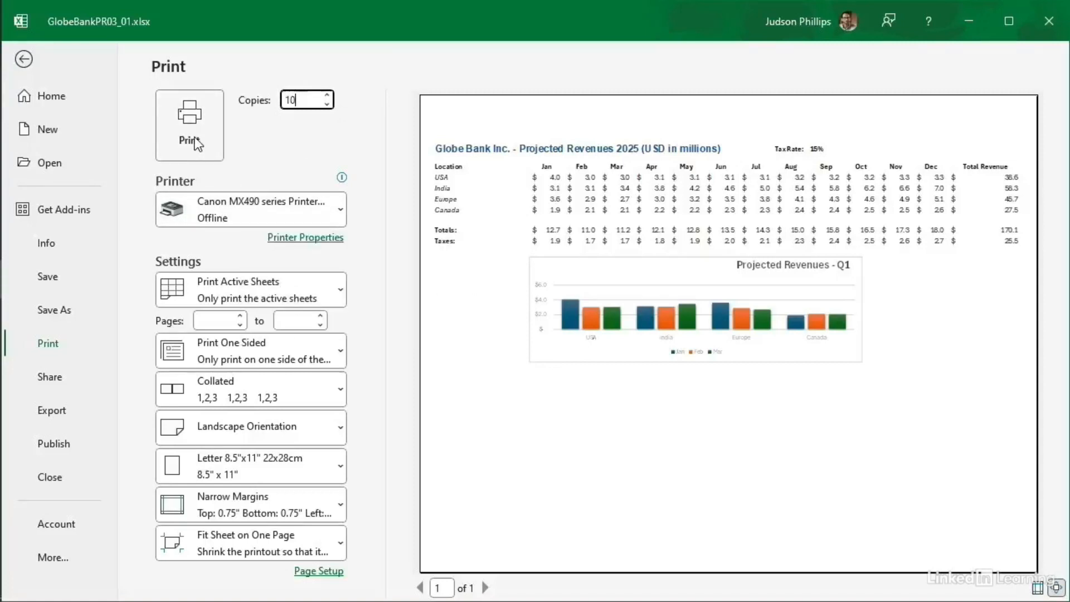
Step: Exit the Print page back to the Revenues worksheet
left_click(23, 60)
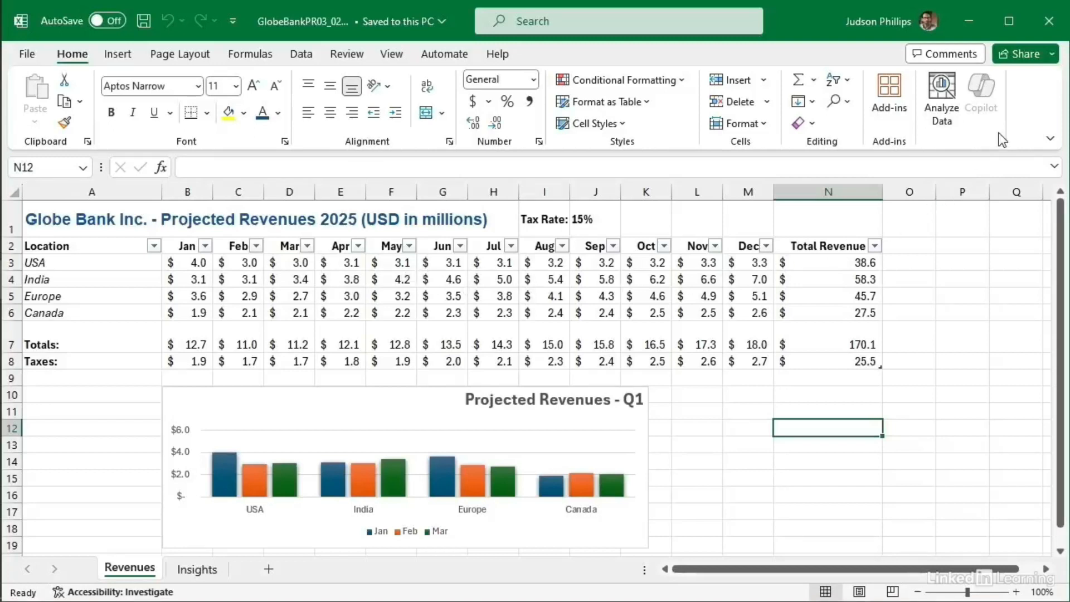
Step: Attach the workbook as GlobeBankPR03_02.pdf to a new email via Share
left_click(1029, 54)
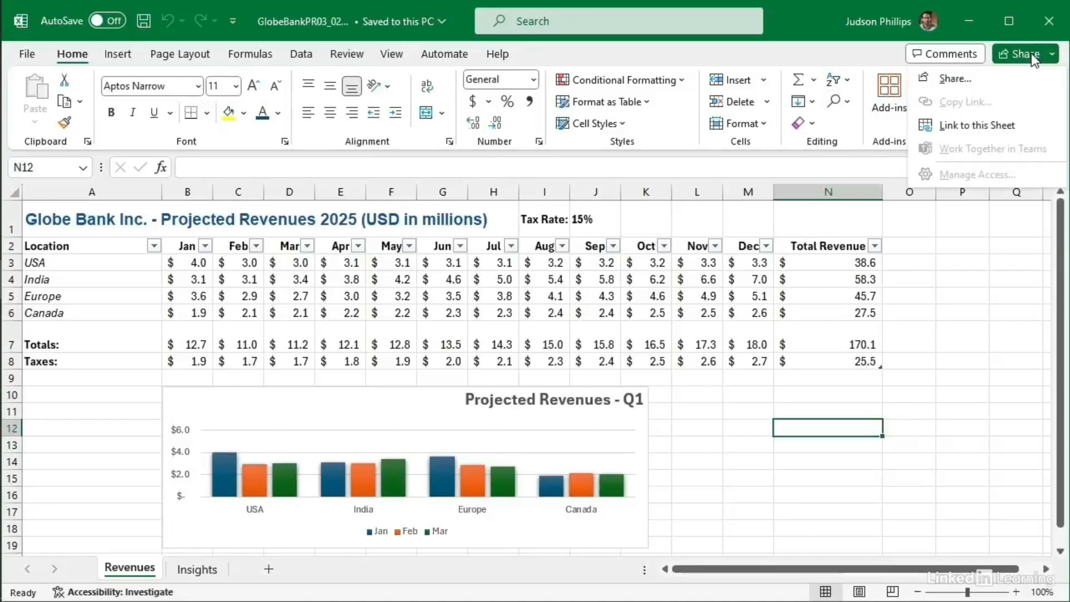
left_click(947, 80)
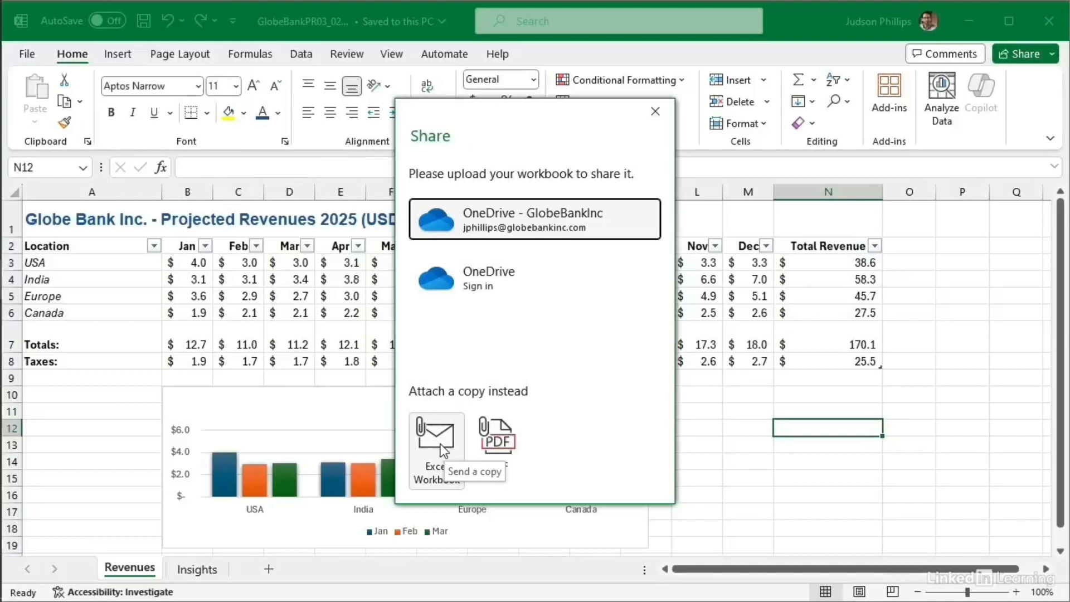
left_click(505, 441)
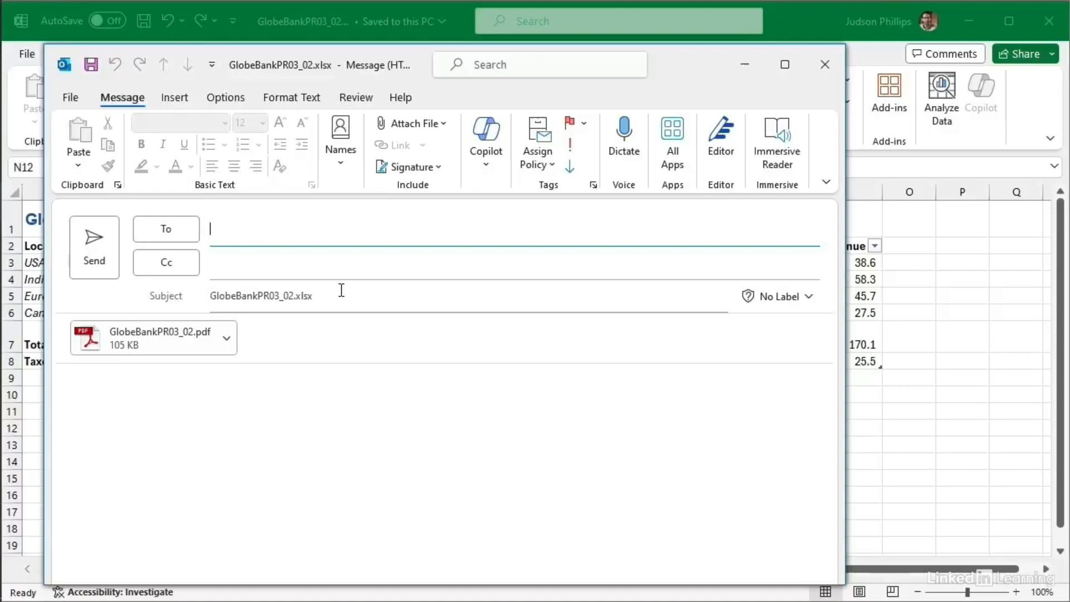
Step: Address the email to the recipient, write 'FYI...' with a sign-off, and send it
key("Tab")
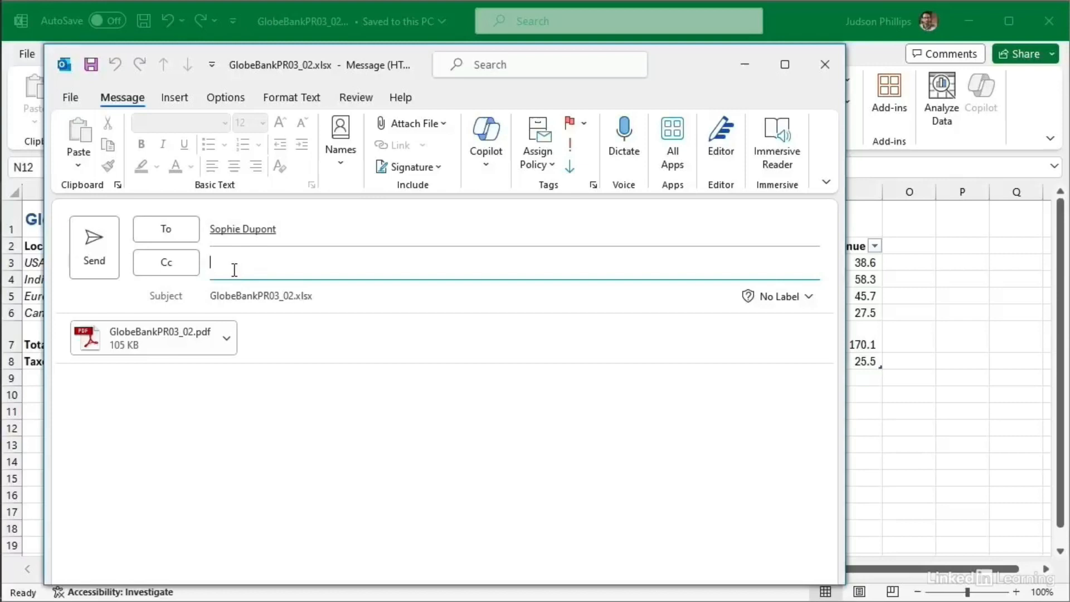
left_click(176, 393)
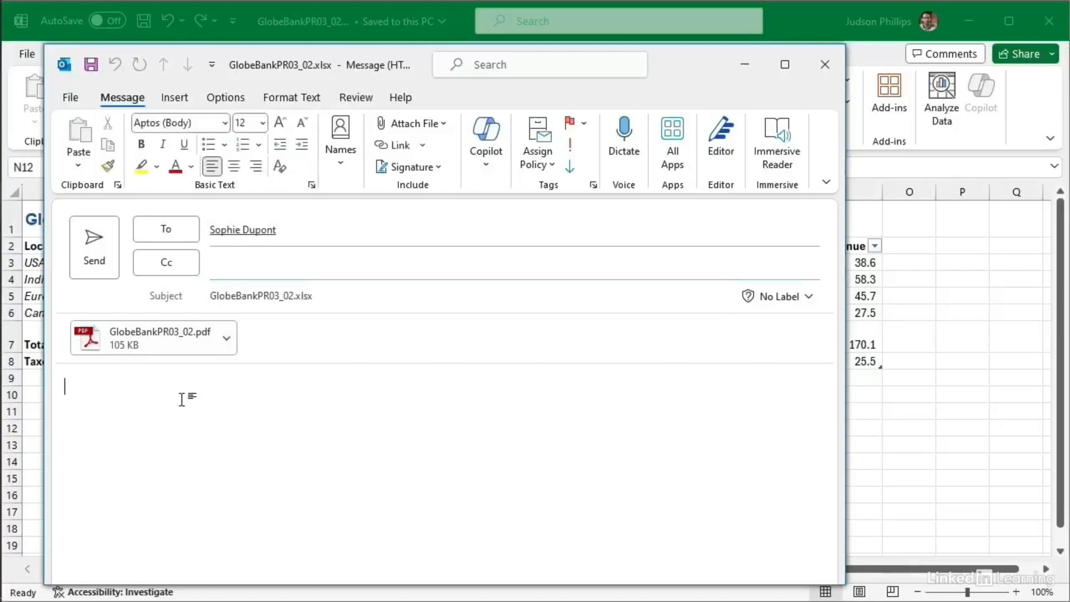
type("FYI...")
key("Return")
key("Return")
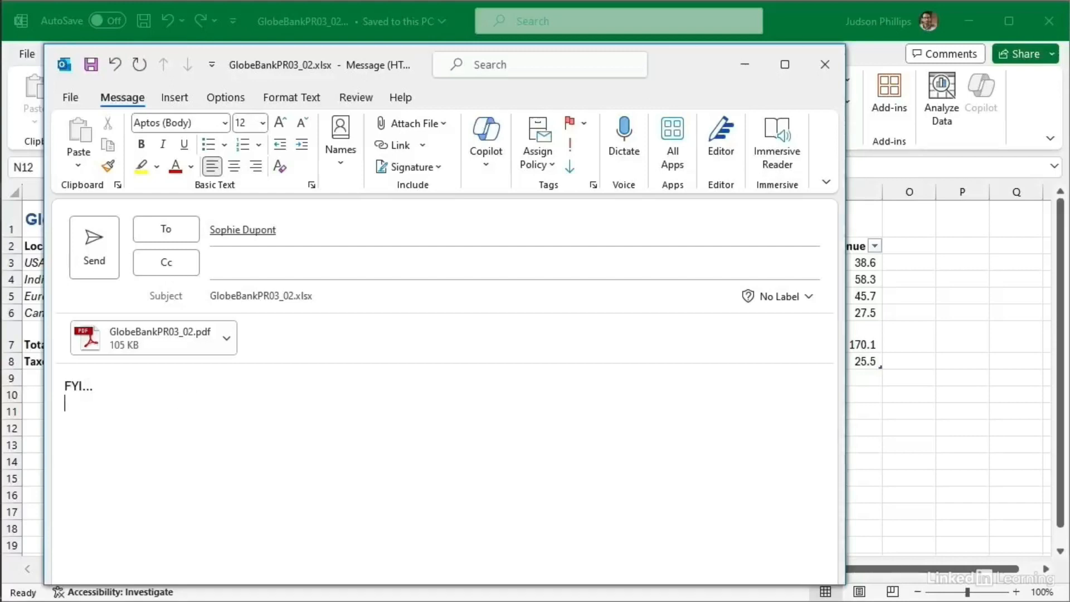
type("Jud")
left_click(100, 257)
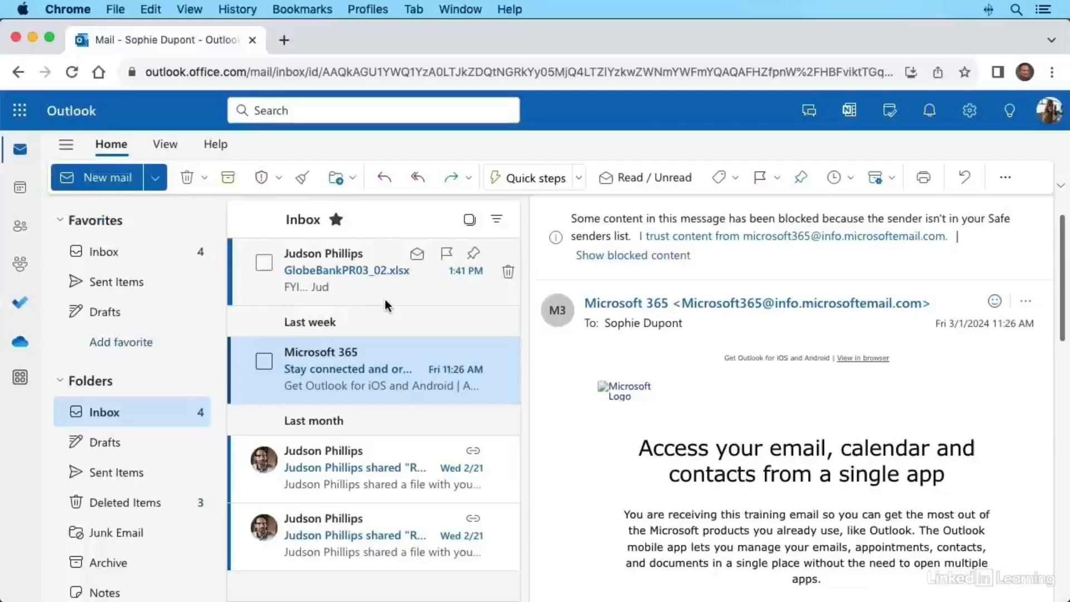
Step: Open the received GlobeBankPR03_02.xlsx message and view its PDF attachment's options
left_click(312, 256)
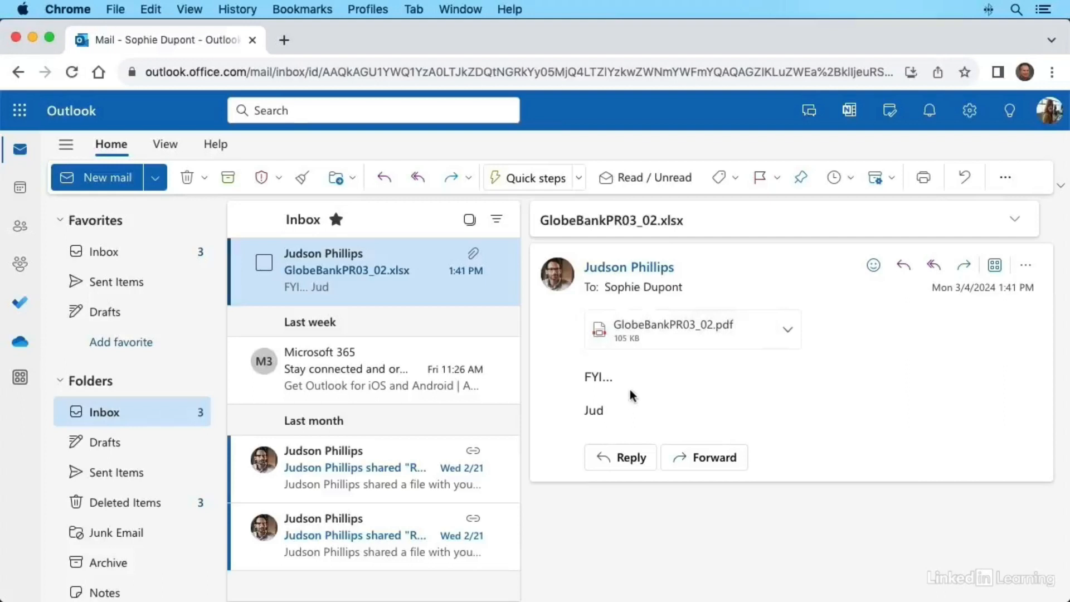
left_click(789, 331)
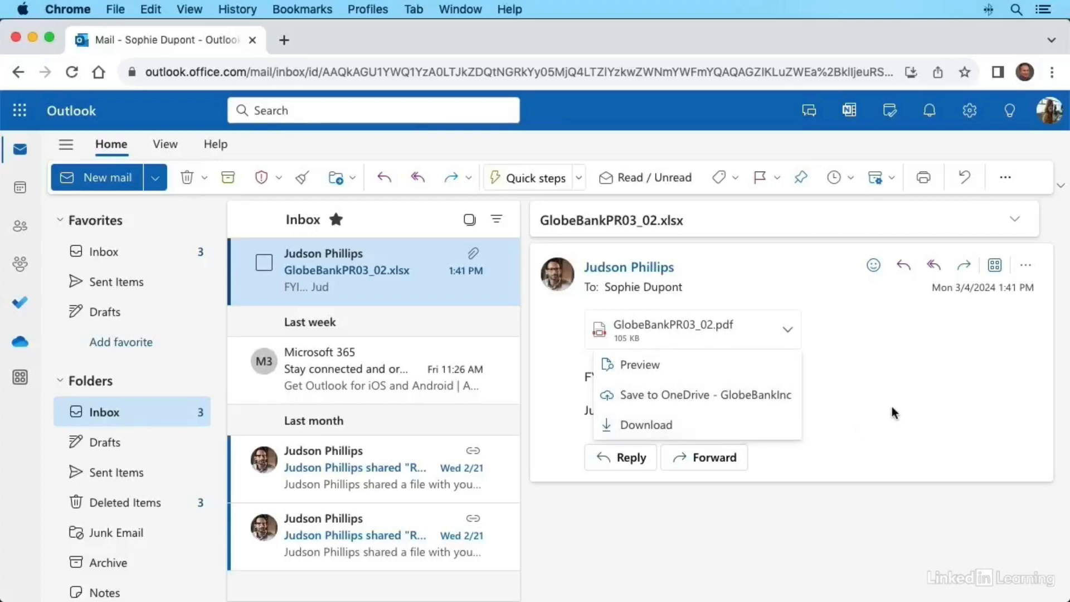
key("Escape")
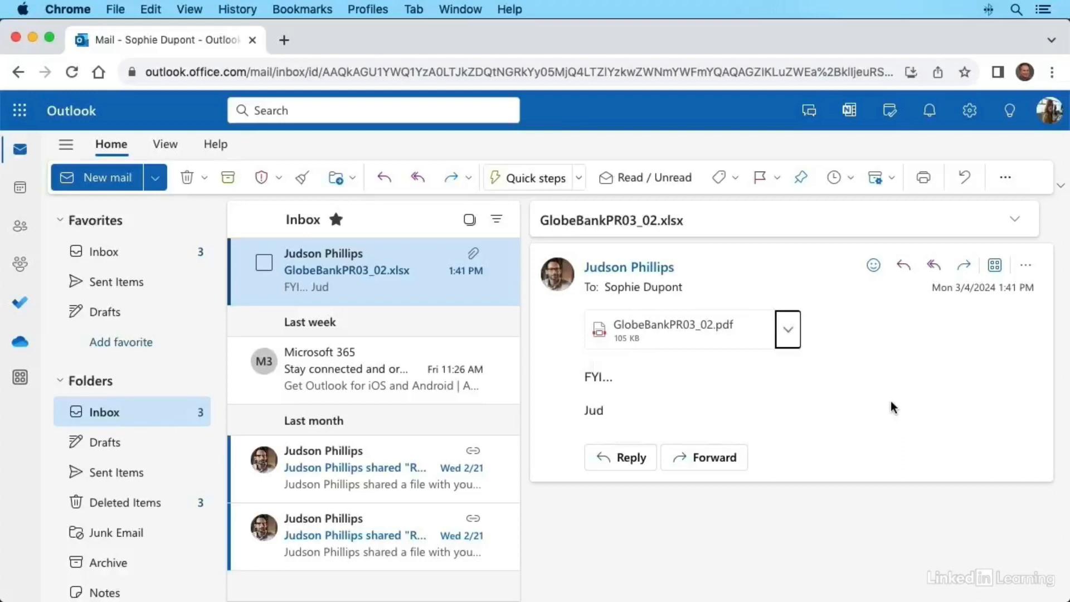
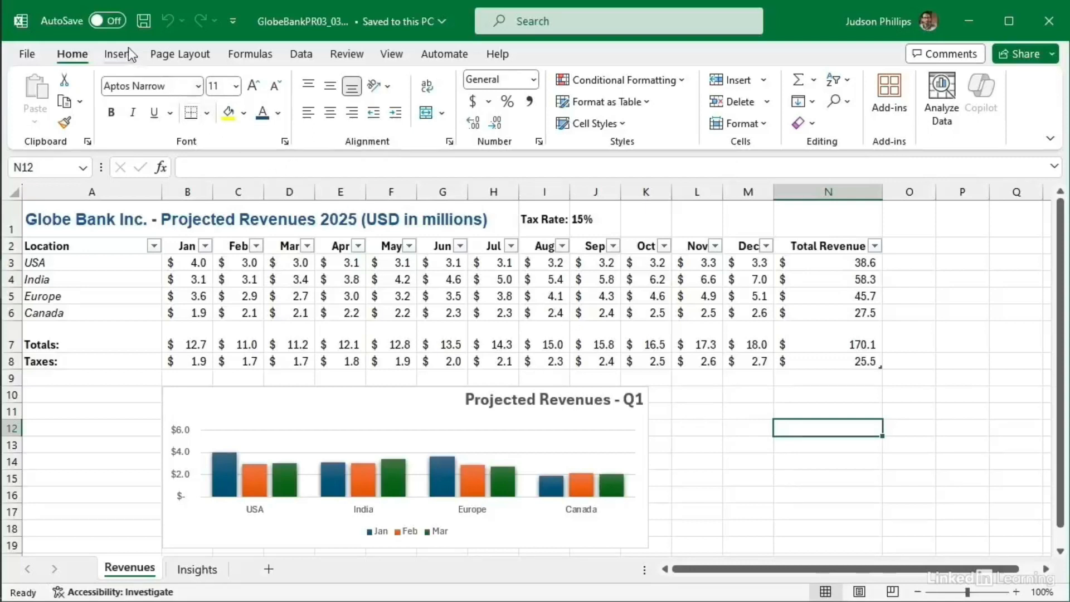
Step: Switch AutoSave on and upload the workbook to the OneDrive - GlobeBankInc location
left_click(110, 22)
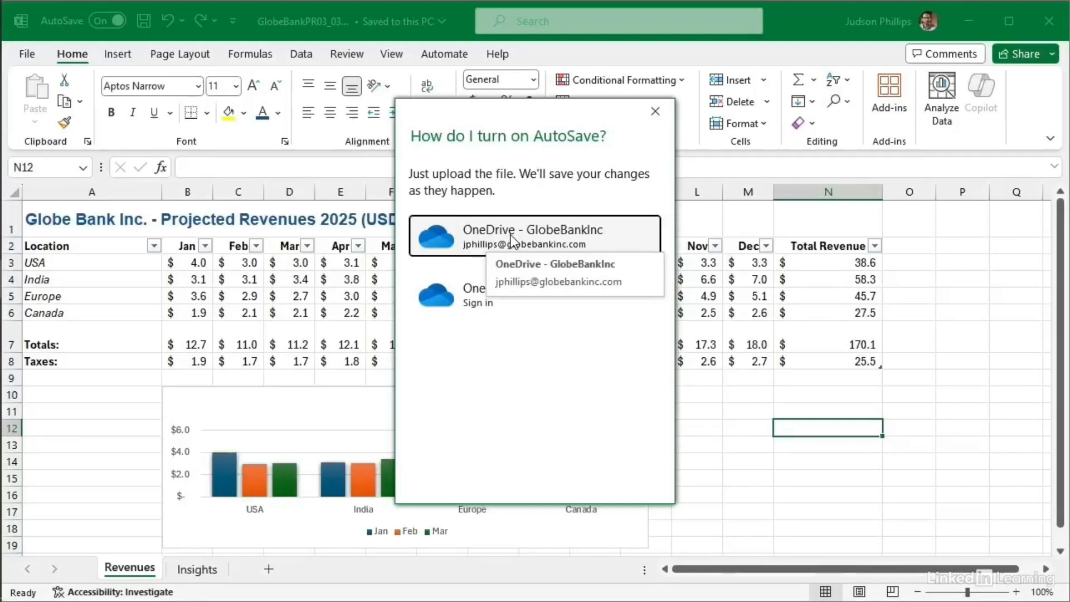
left_click(480, 236)
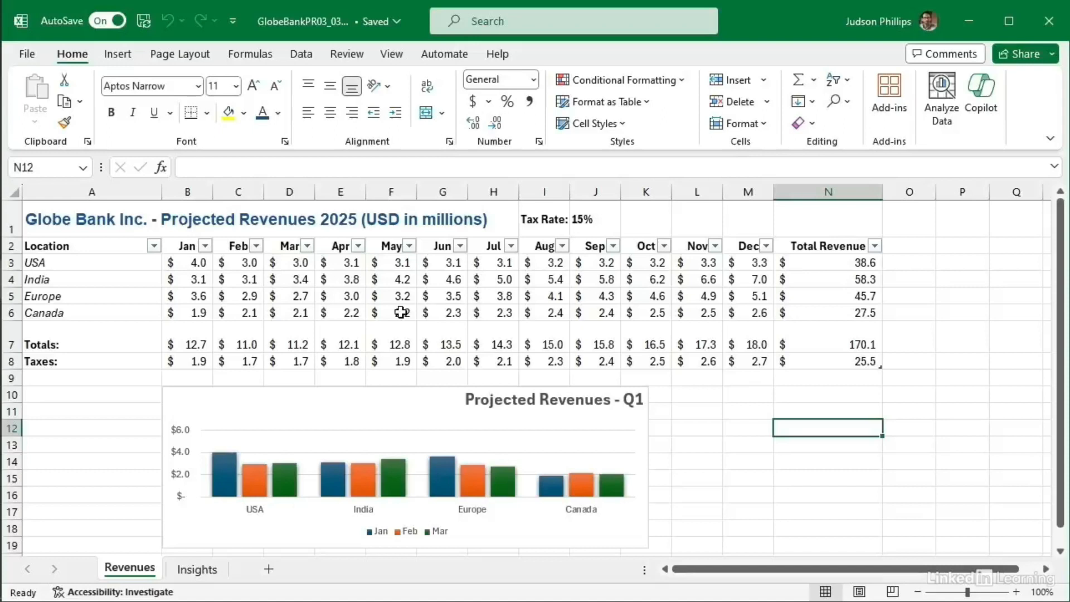
Step: Open the Share dialog for GlobeBankPR03_03.xlsx from the ribbon's Share dropdown
left_click(1041, 52)
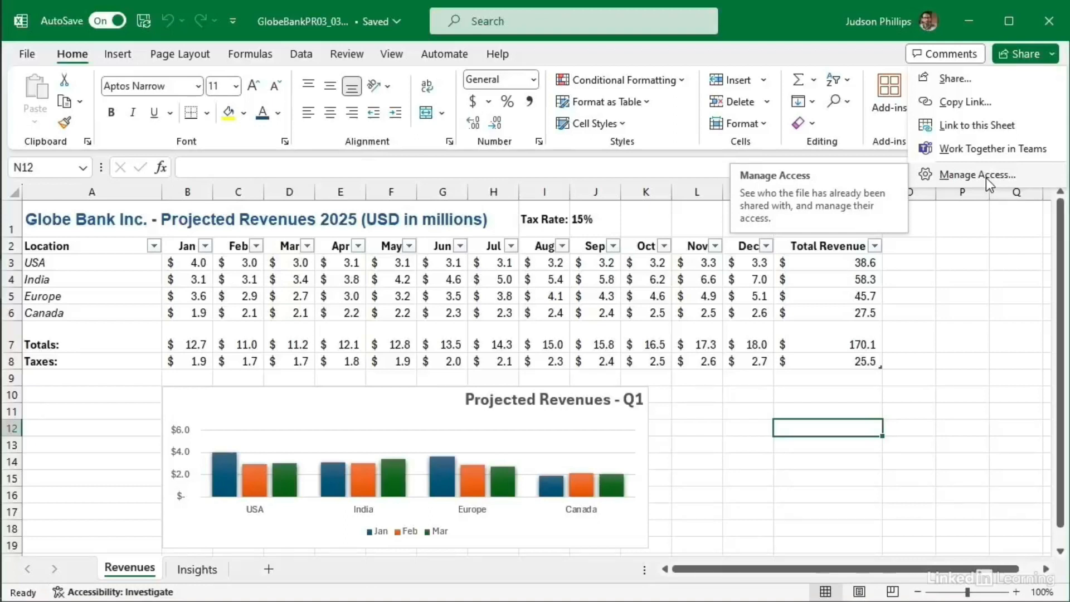
left_click(951, 82)
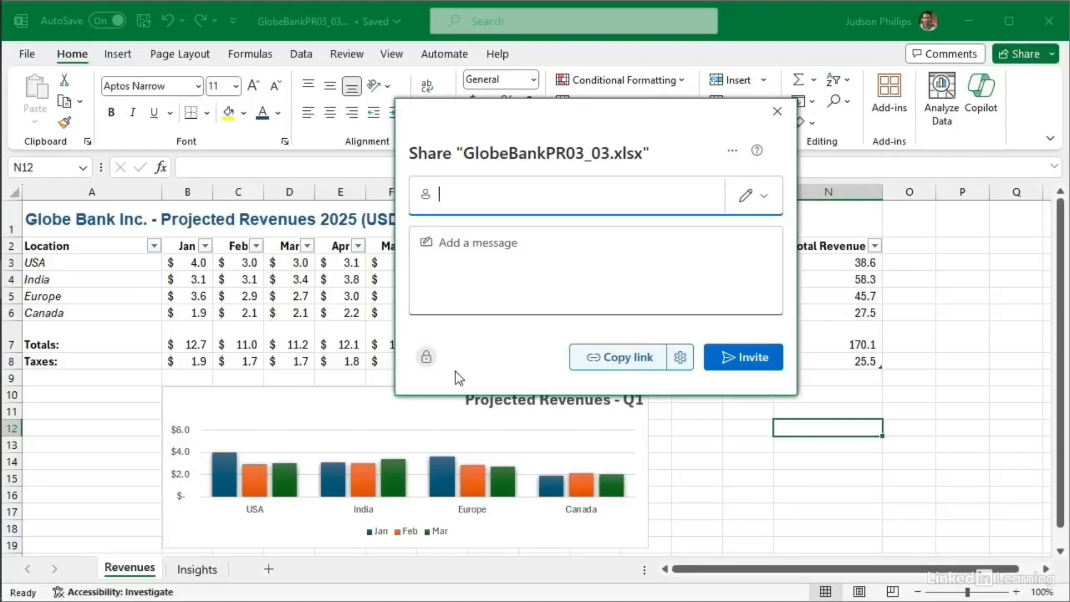
Step: Add the suggested organization colleague as recipient, then add and remove an outside e-mail address
type("sop")
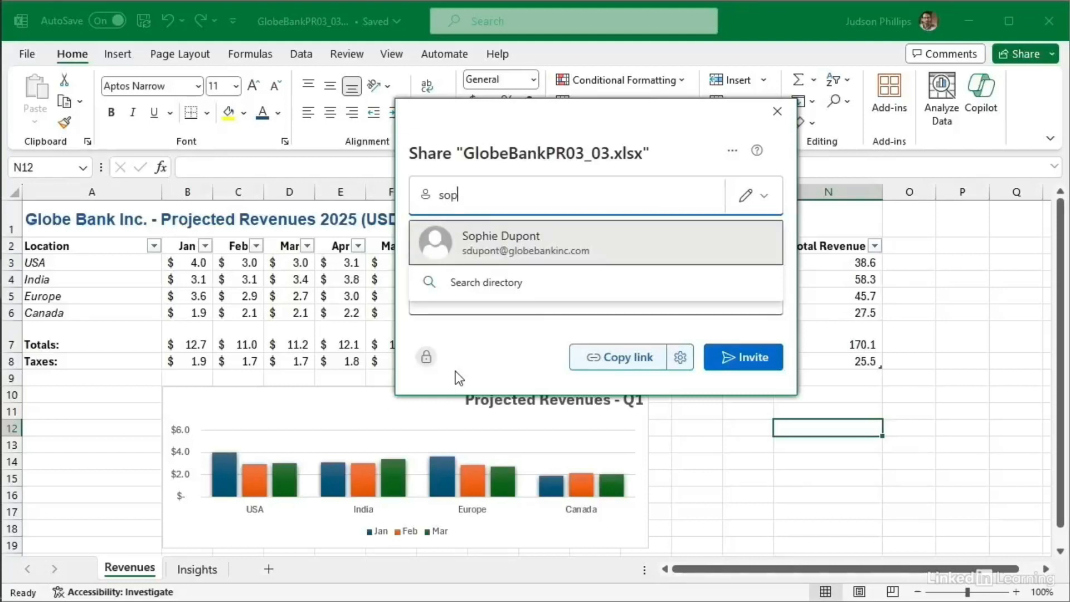
left_click(473, 254)
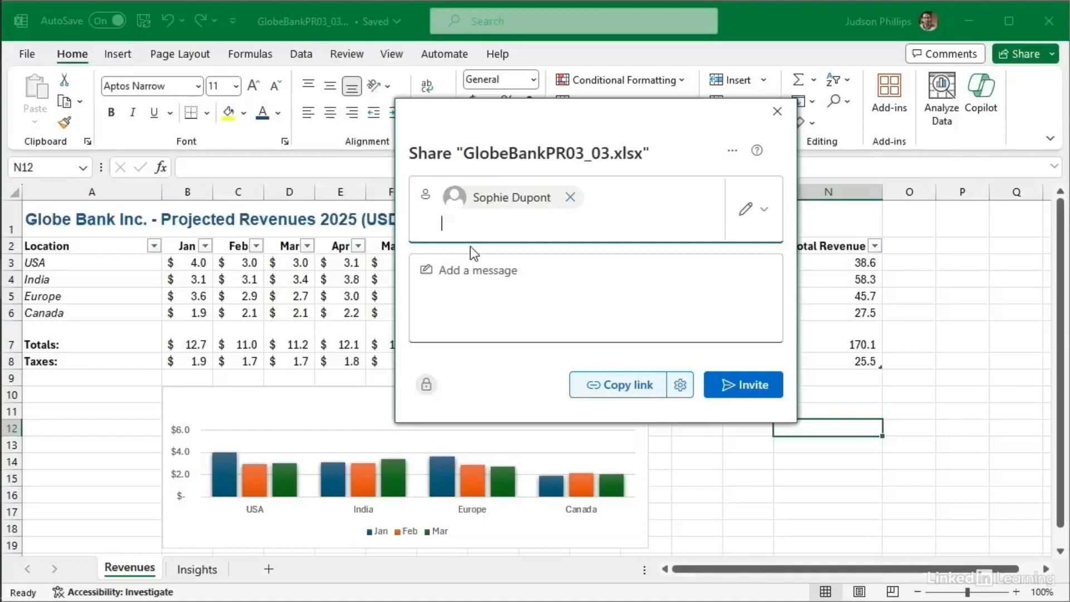
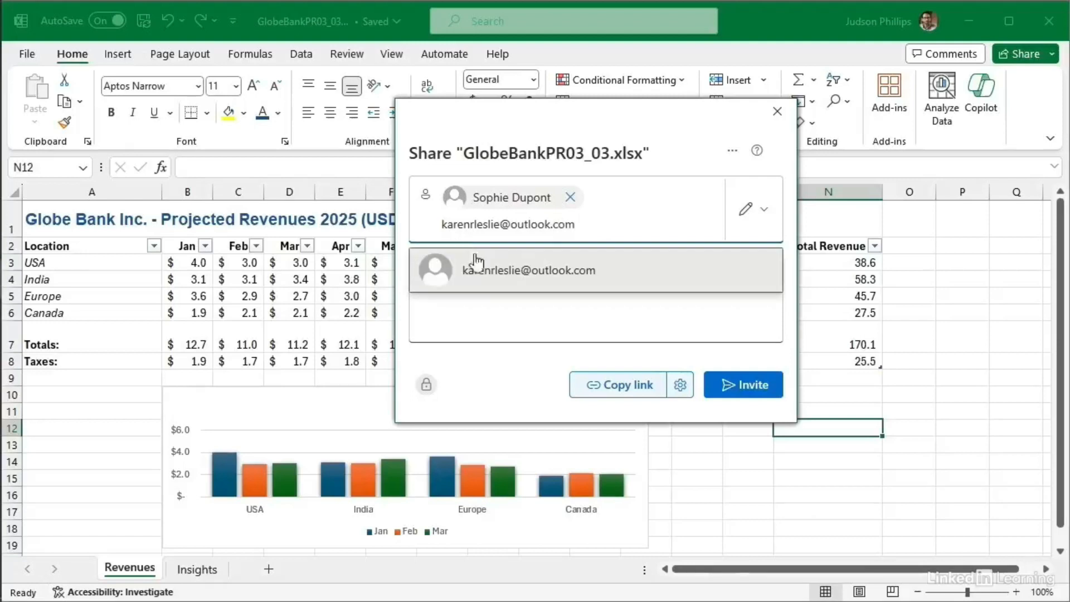
left_click(482, 274)
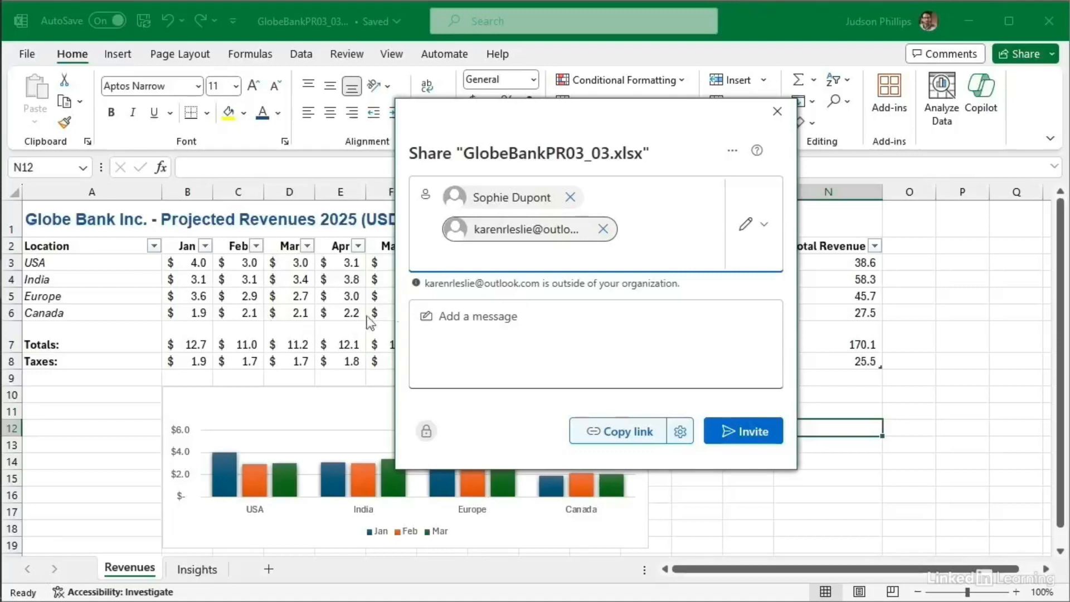
left_click(602, 230)
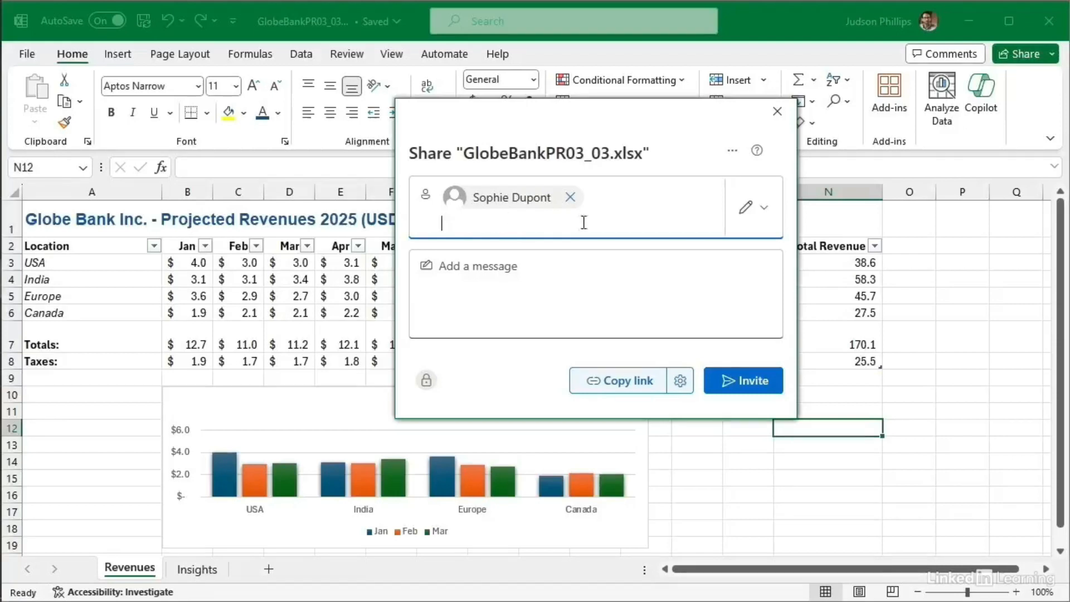
Step: Keep Can edit, add the note 'Please edit as necessary.', send the invite, and close the confirmation
left_click(761, 215)
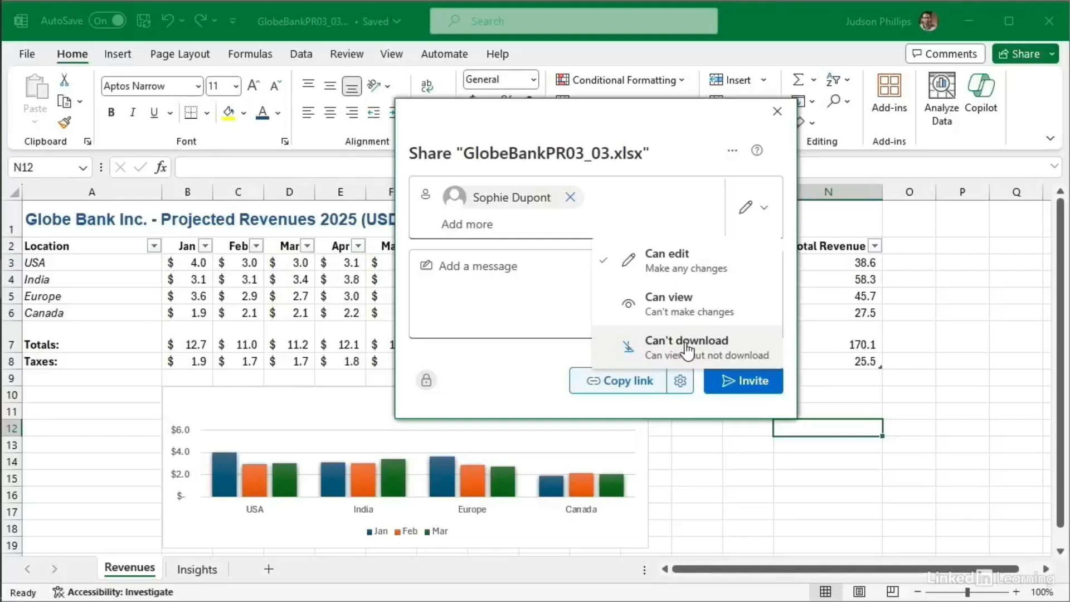
left_click(677, 268)
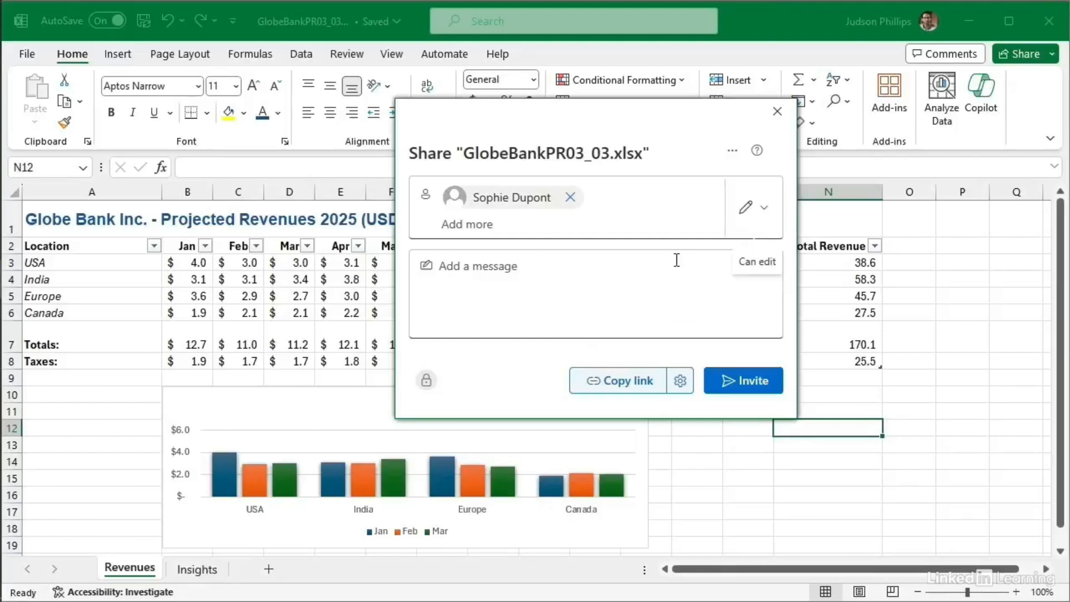
left_click(547, 276)
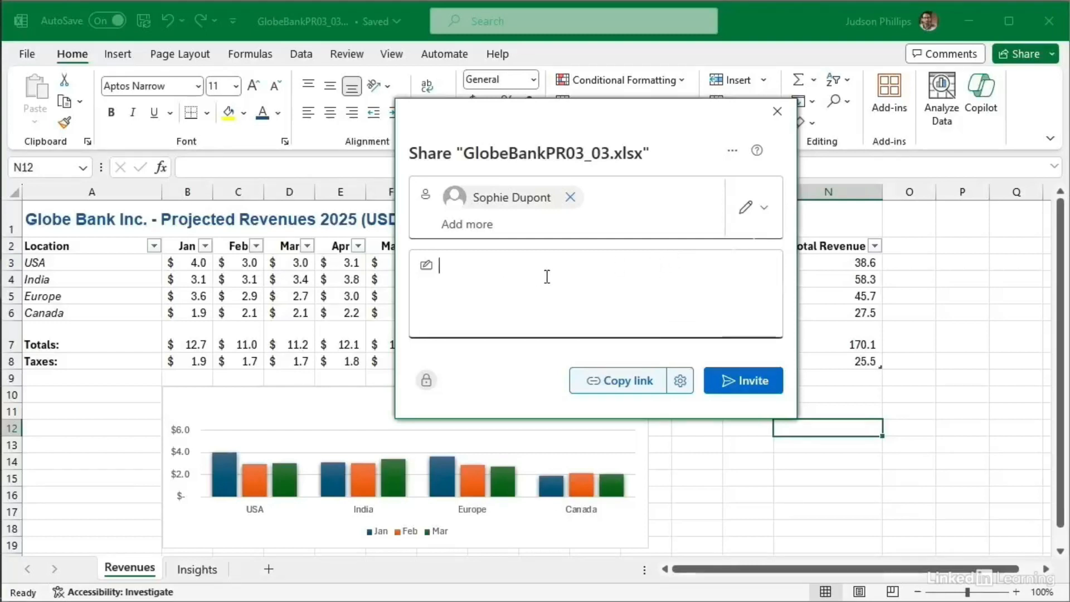
type("Please edit as necessary.")
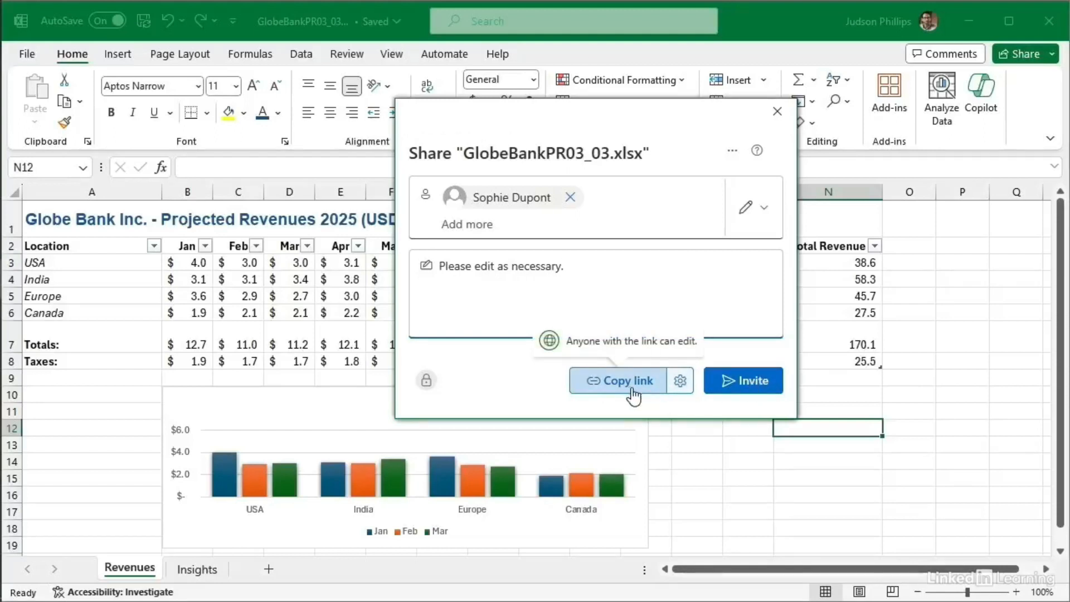
left_click(746, 382)
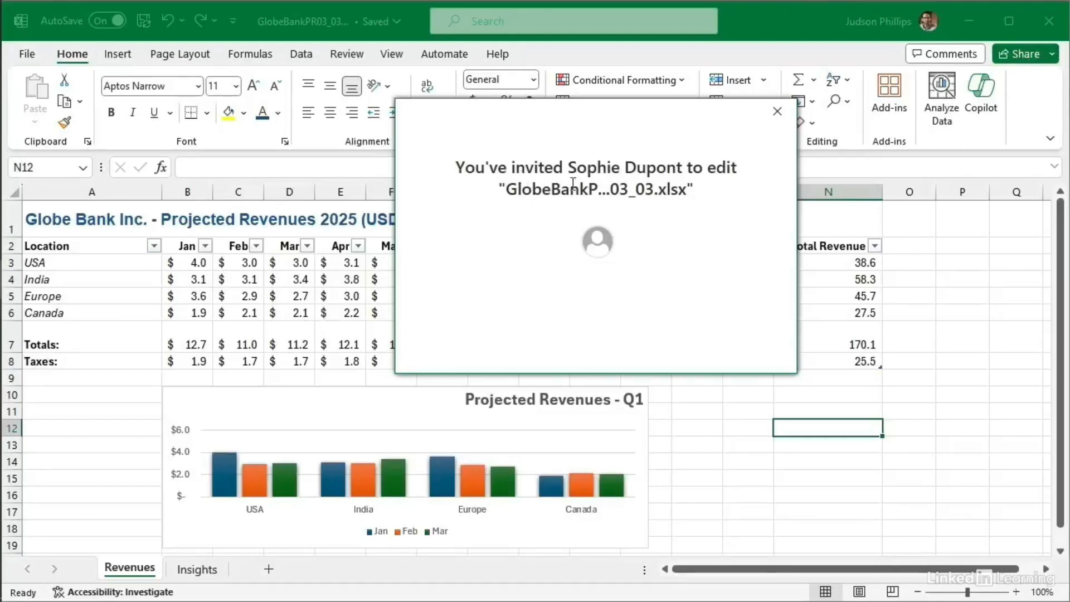
left_click(778, 110)
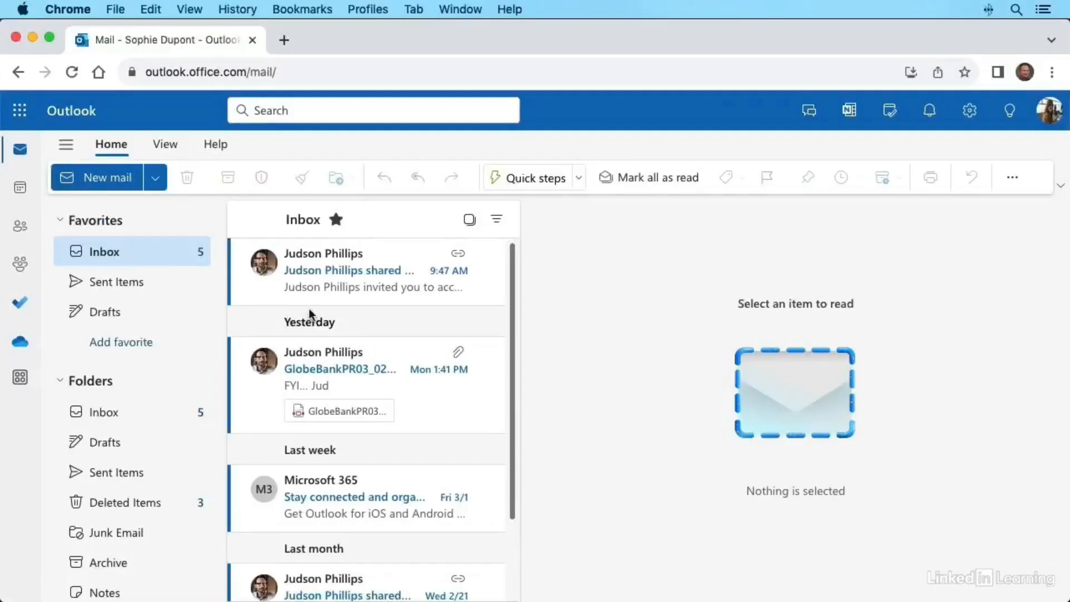
Step: Open the newest file-sharing email and launch the GlobeBankPR03_03 workbook from it
left_click(340, 285)
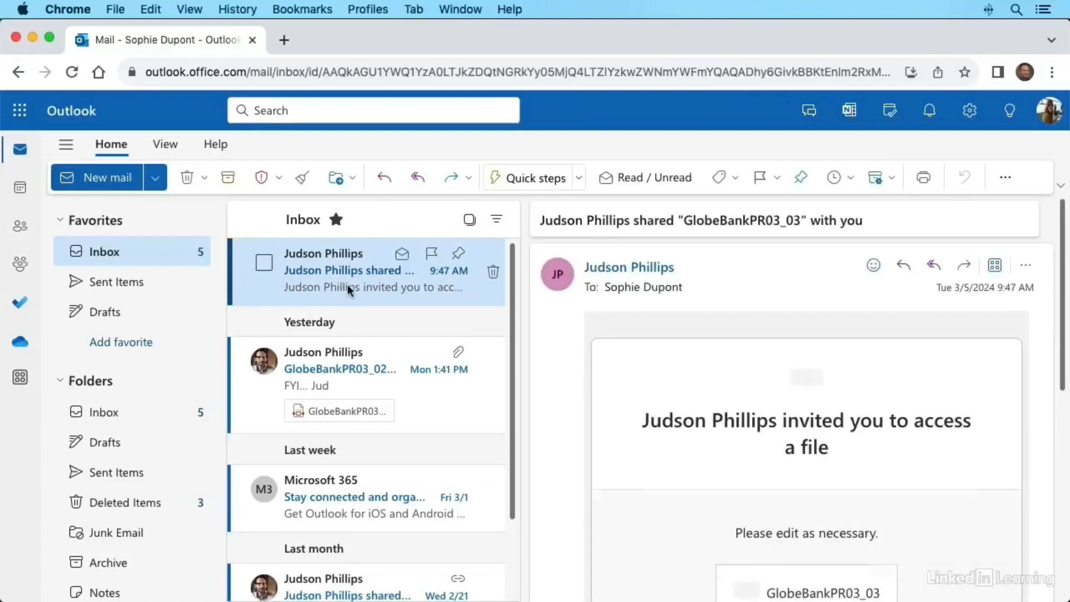
scroll(620, 402, "down", 3)
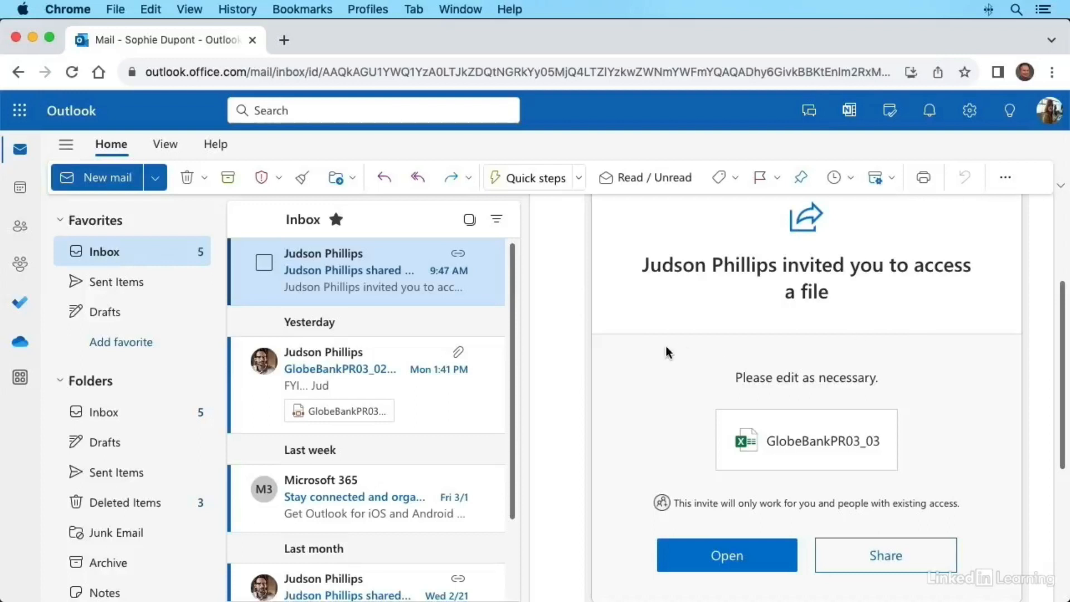
scroll(658, 349, "down", 3)
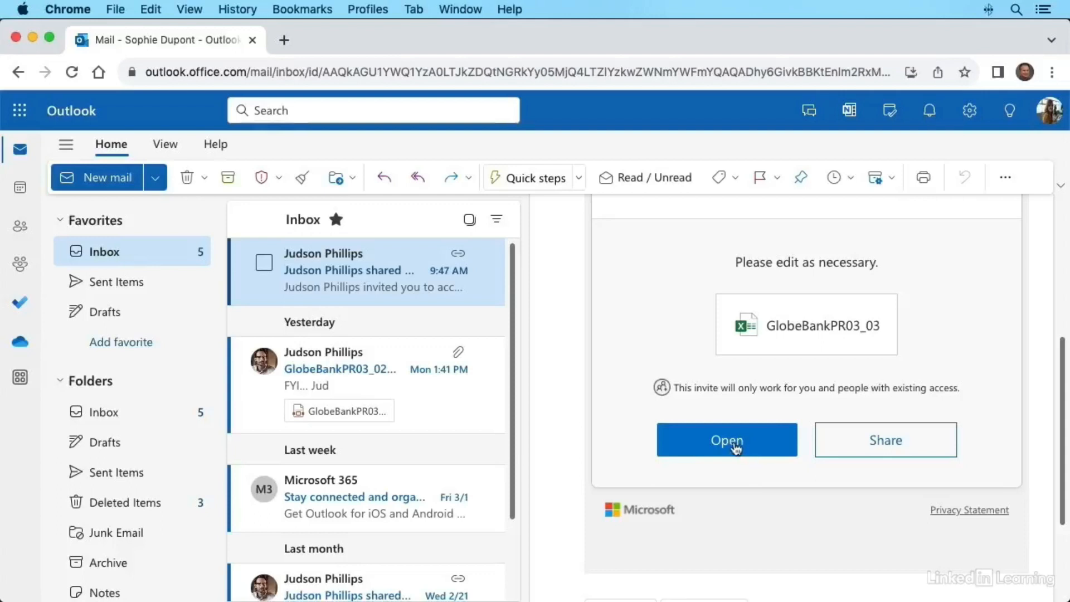
left_click(731, 444)
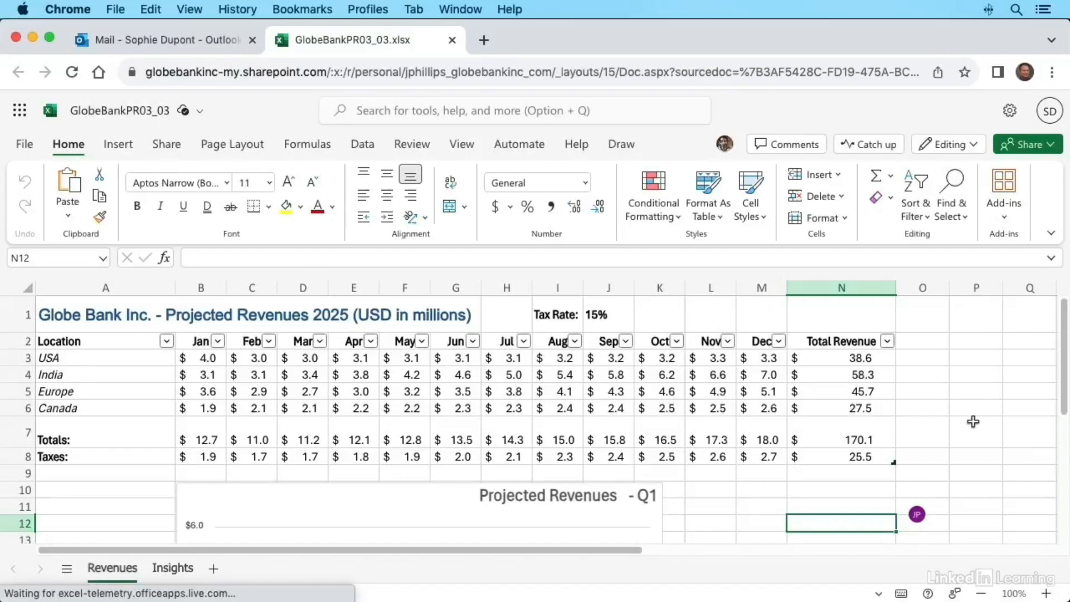
Step: Make USA, India, Europe and Canada in A3:A6 dark blue and bold
scroll(972, 422, "down", 3)
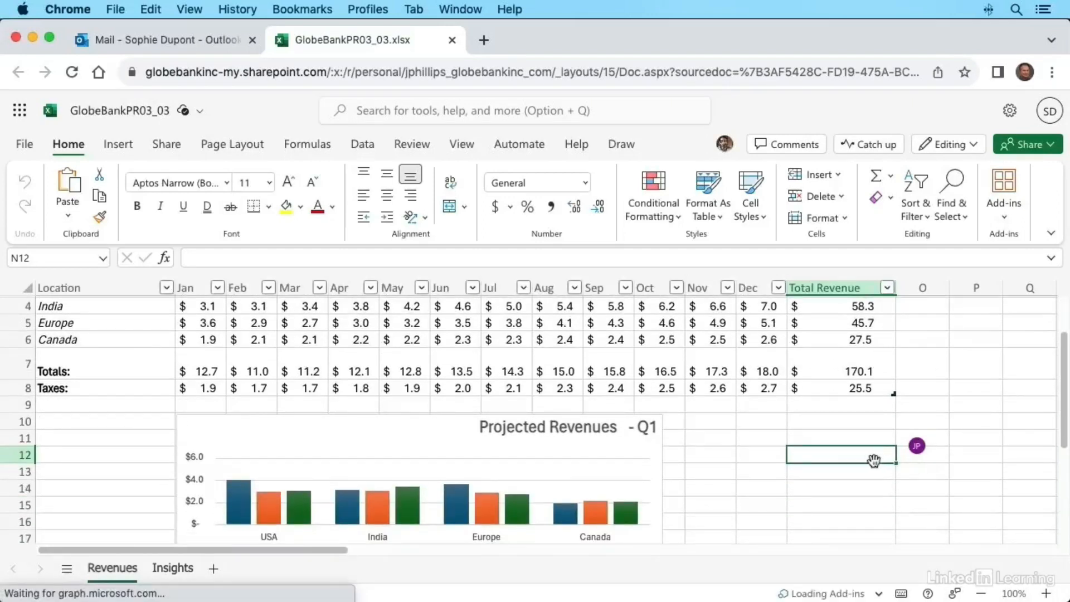
mouse_move(917, 449)
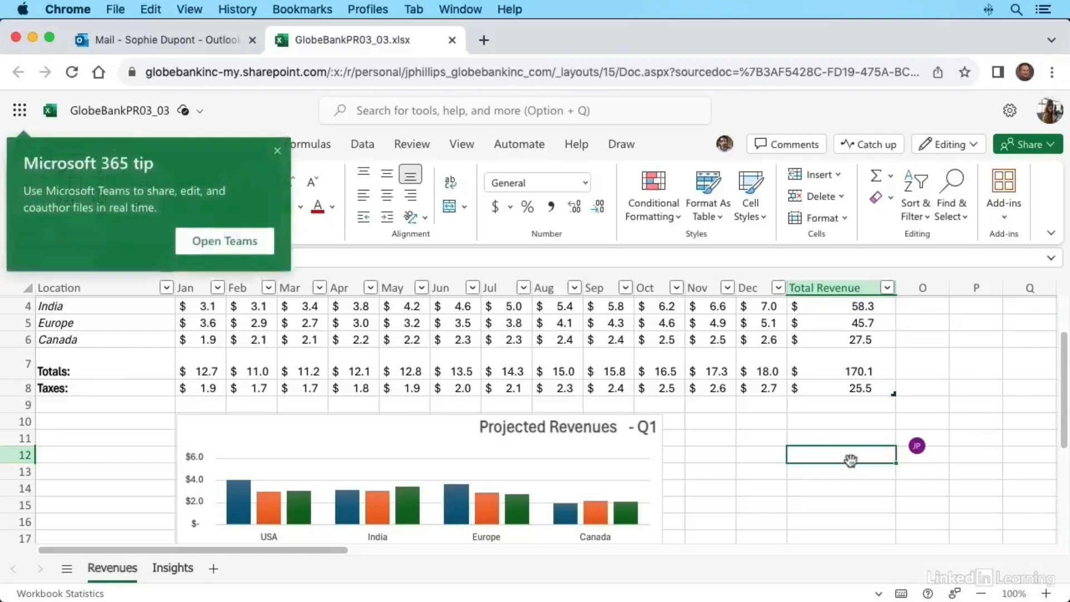
scroll(850, 460, "up", 3)
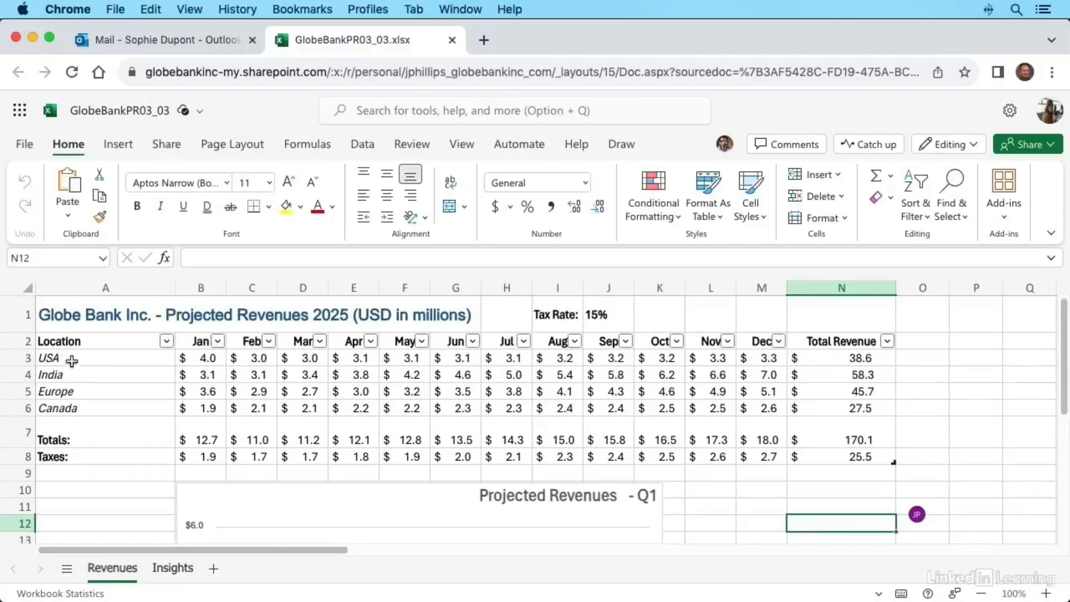
left_click_drag(102, 361, 105, 410)
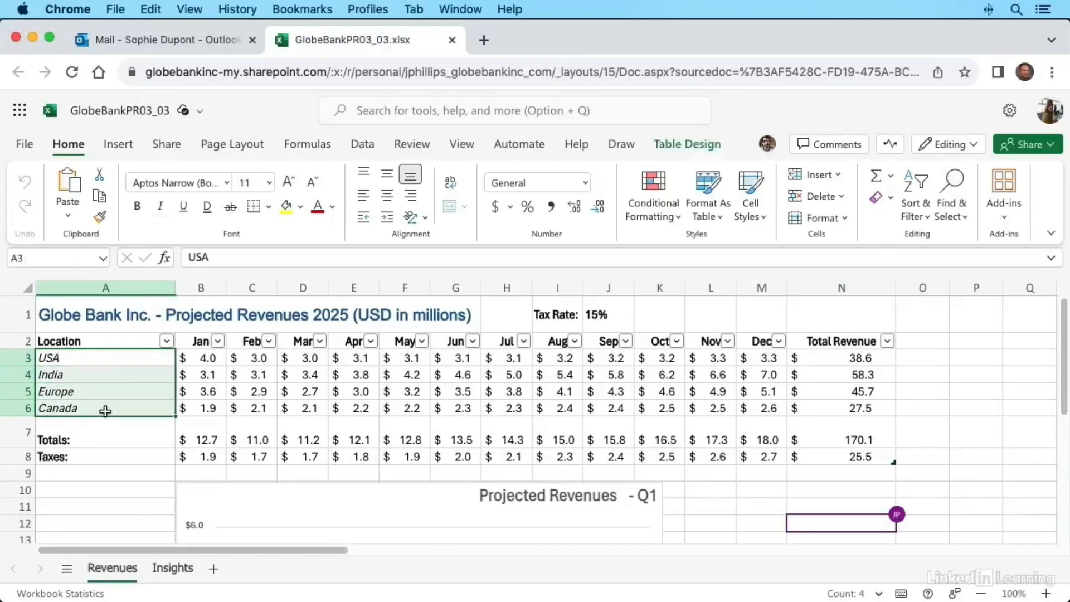
left_click(333, 208)
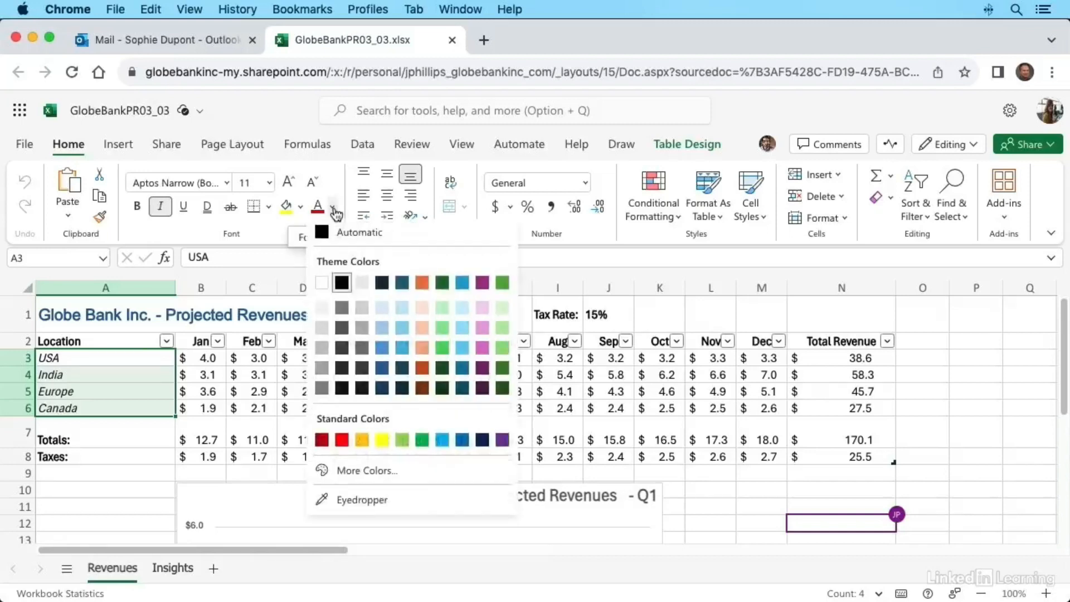
left_click(382, 390)
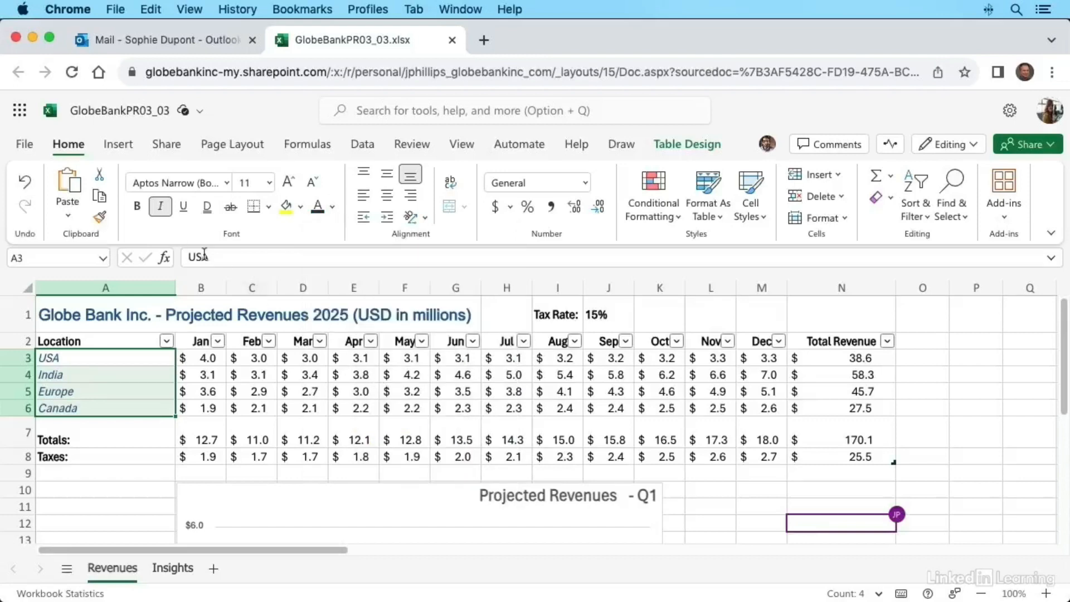
left_click(138, 213)
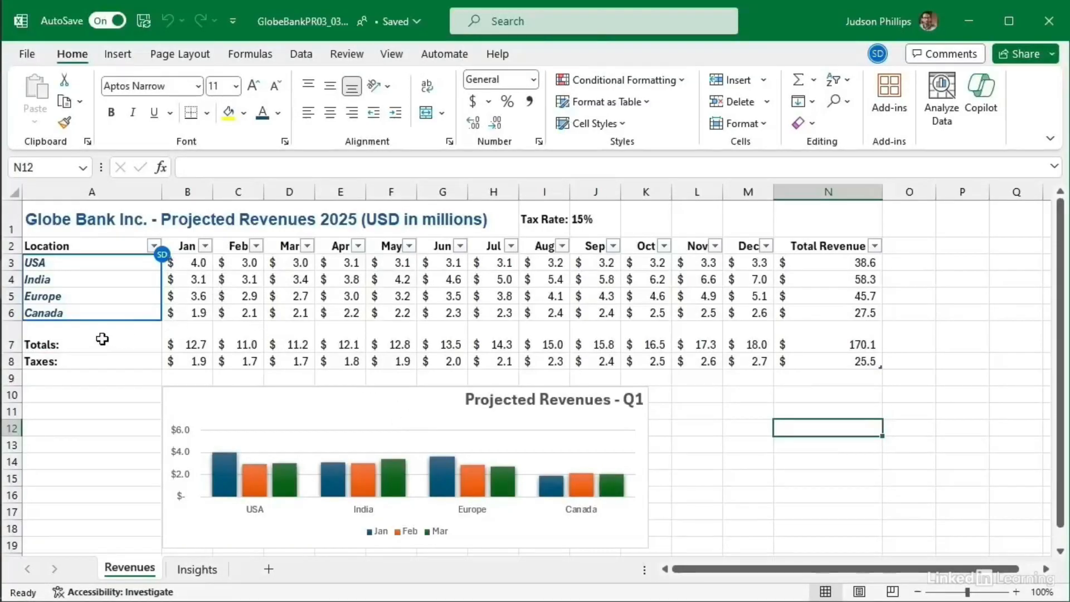
mouse_move(188, 262)
left_click(807, 245)
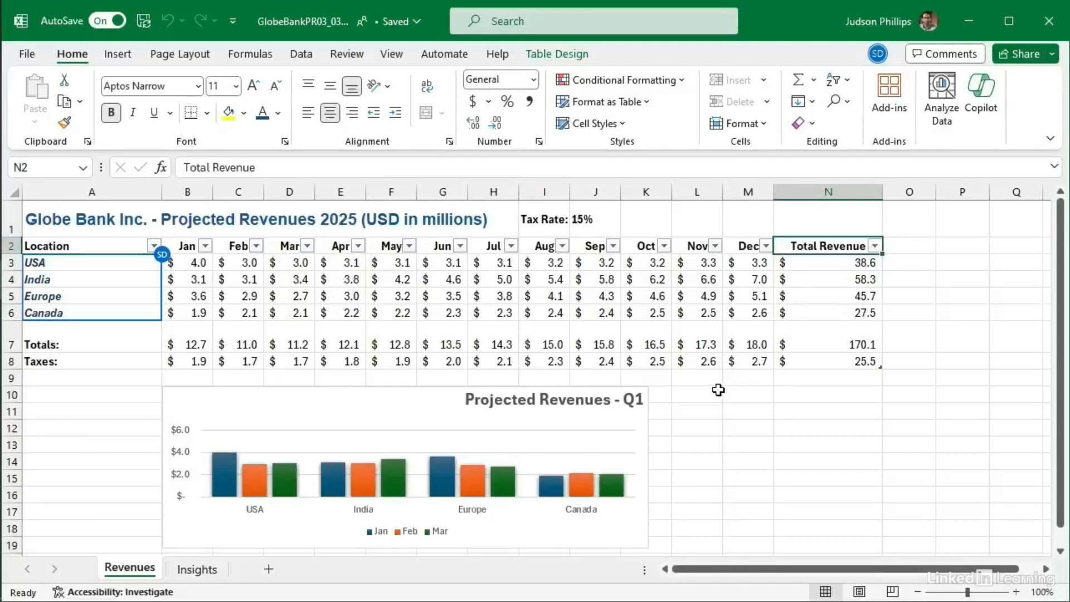
Step: Check the co-editor's access in Manage Access, then stop all sharing and close the panel
left_click(1040, 61)
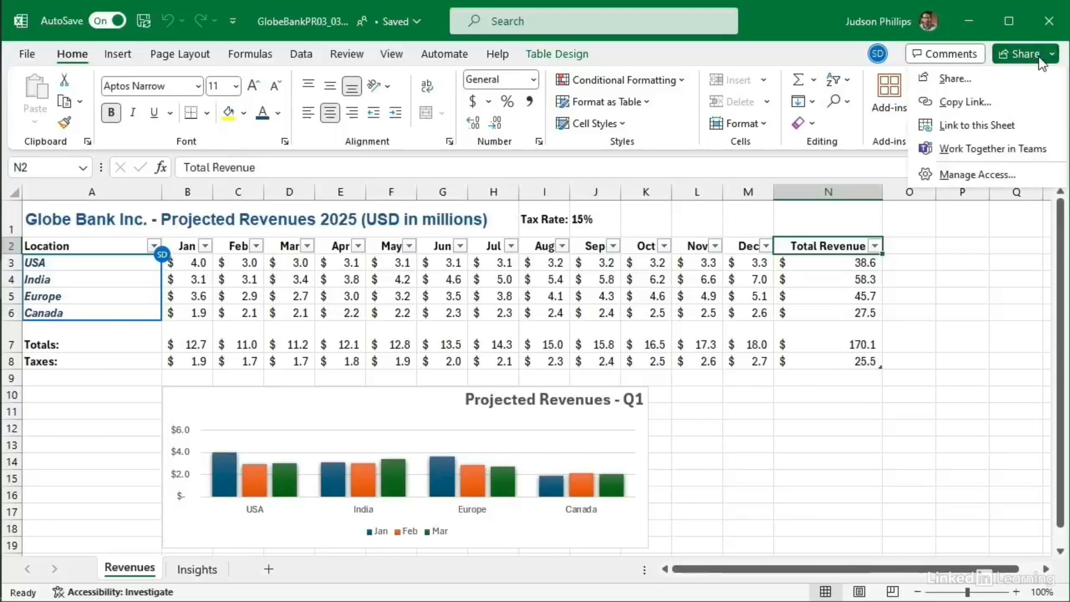
left_click(960, 175)
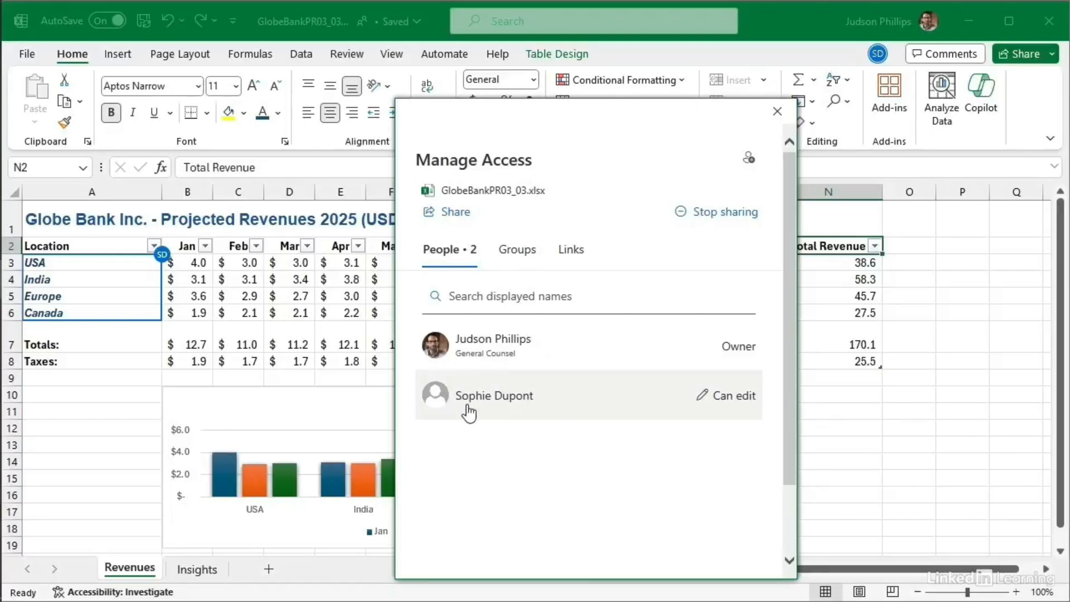
left_click(736, 402)
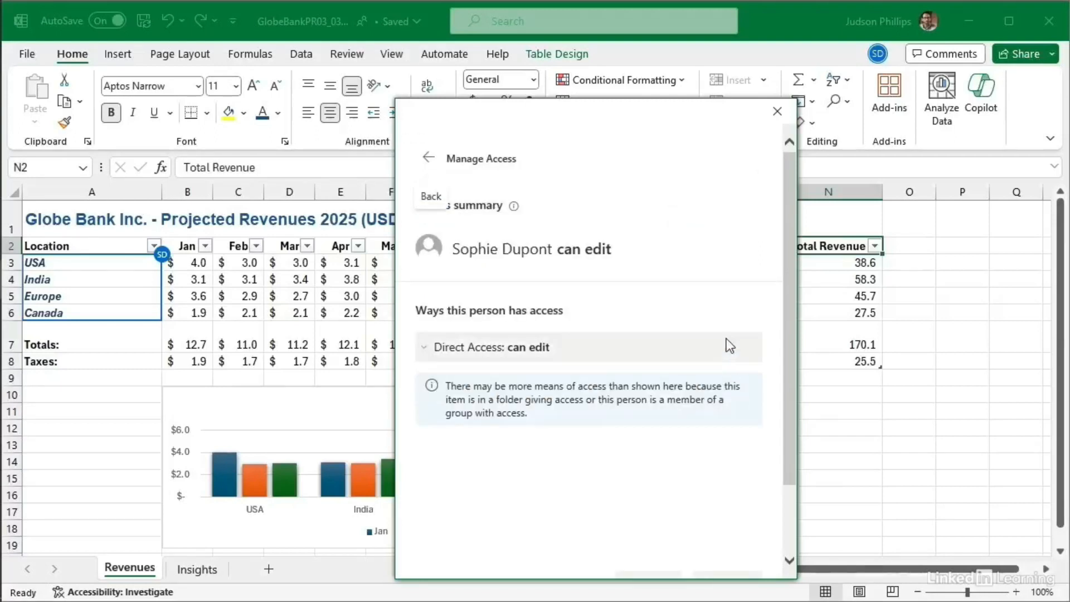
left_click(428, 157)
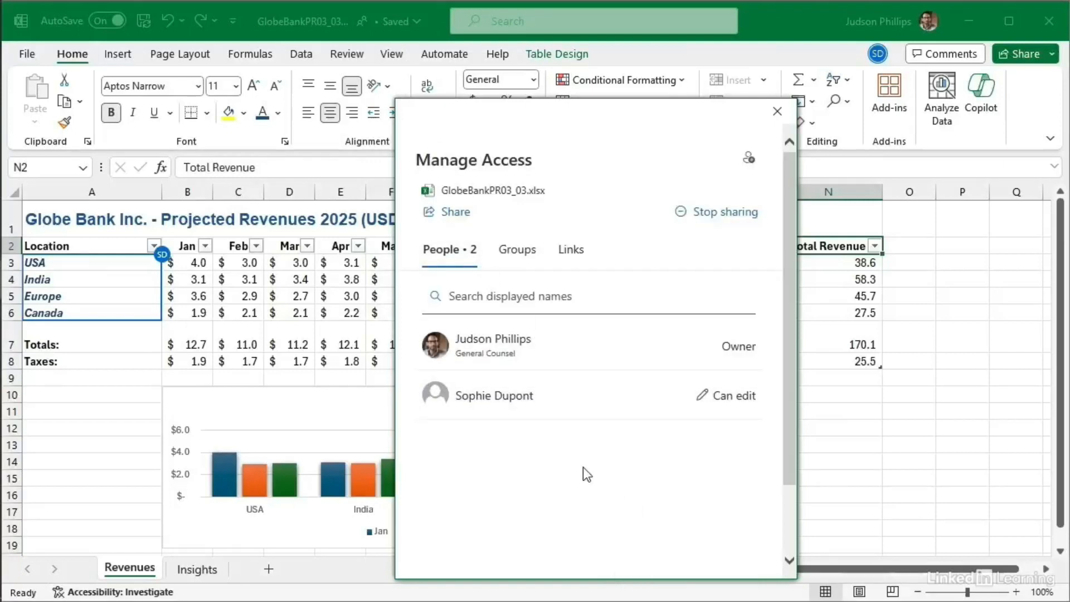
left_click(724, 213)
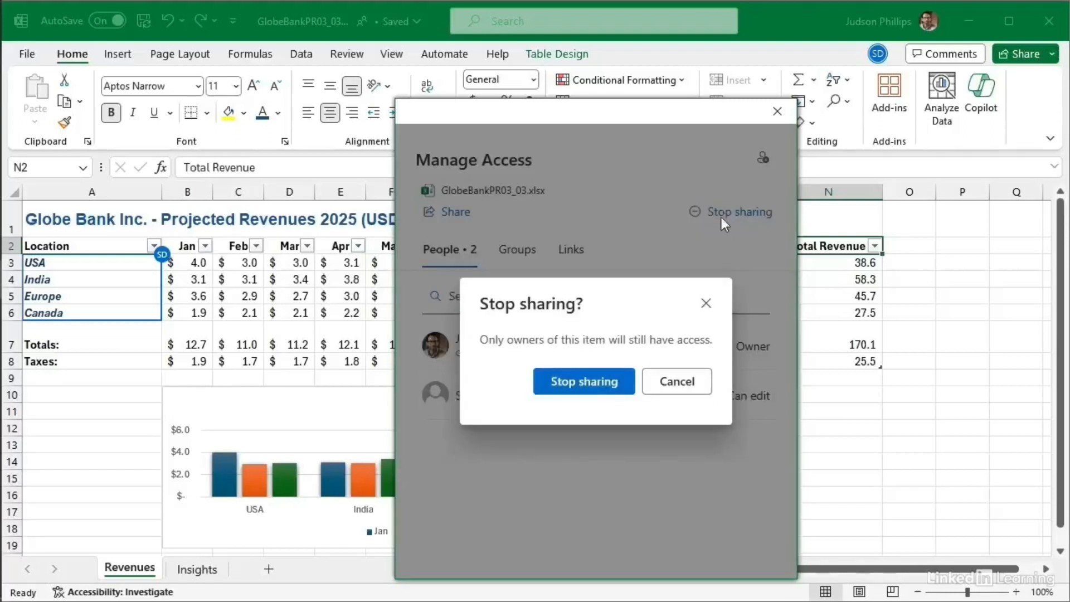
left_click(574, 384)
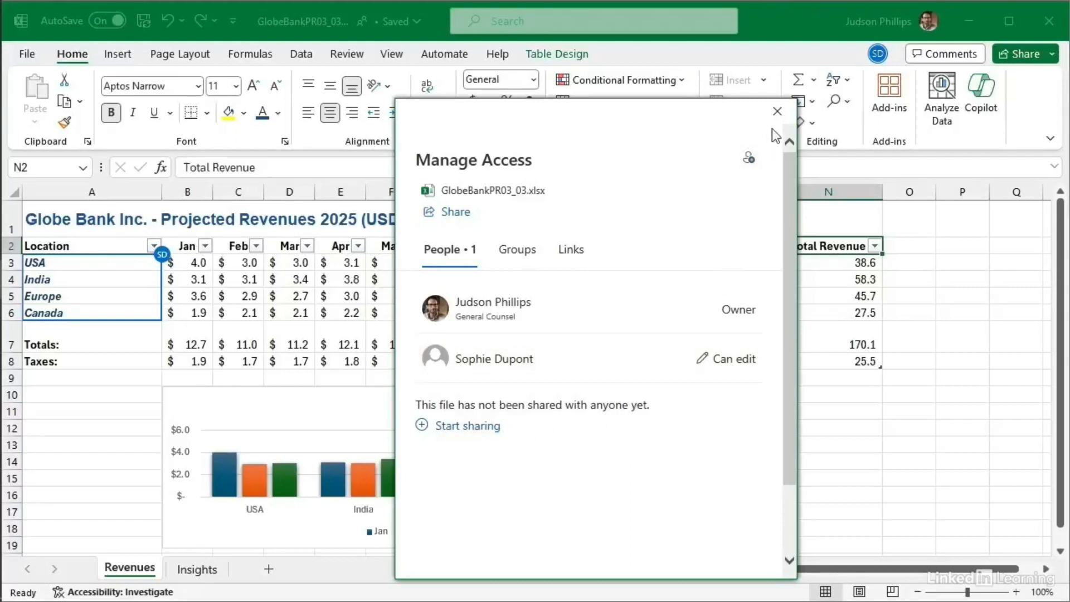
left_click(778, 111)
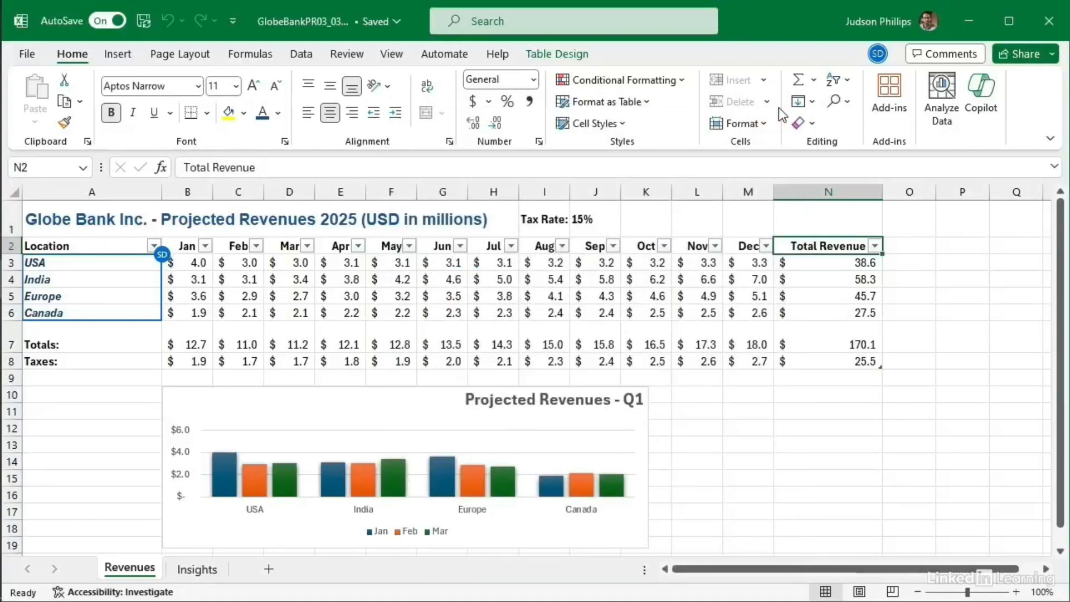